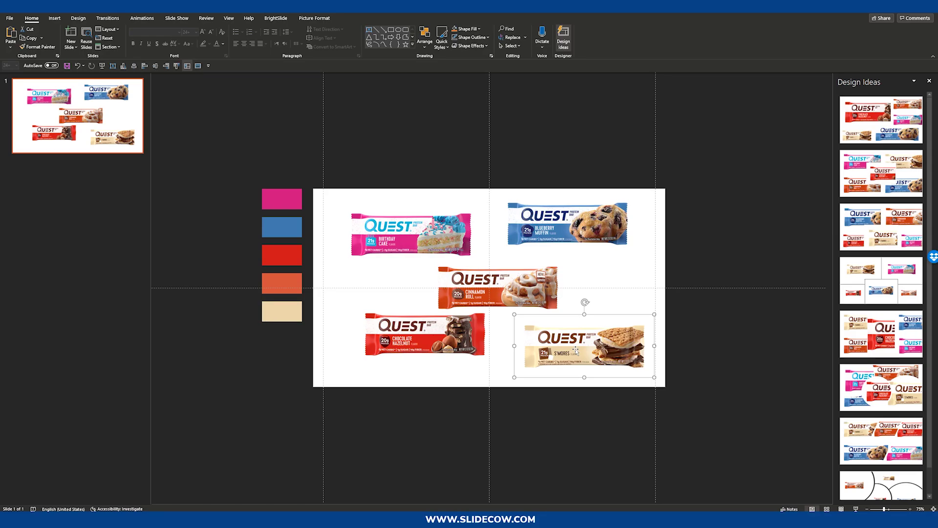
click(686, 252)
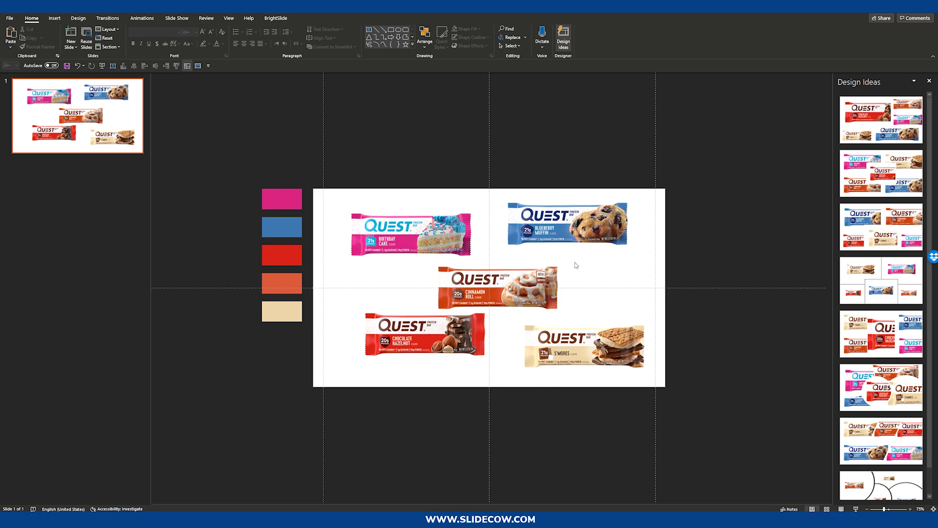
click(554, 234)
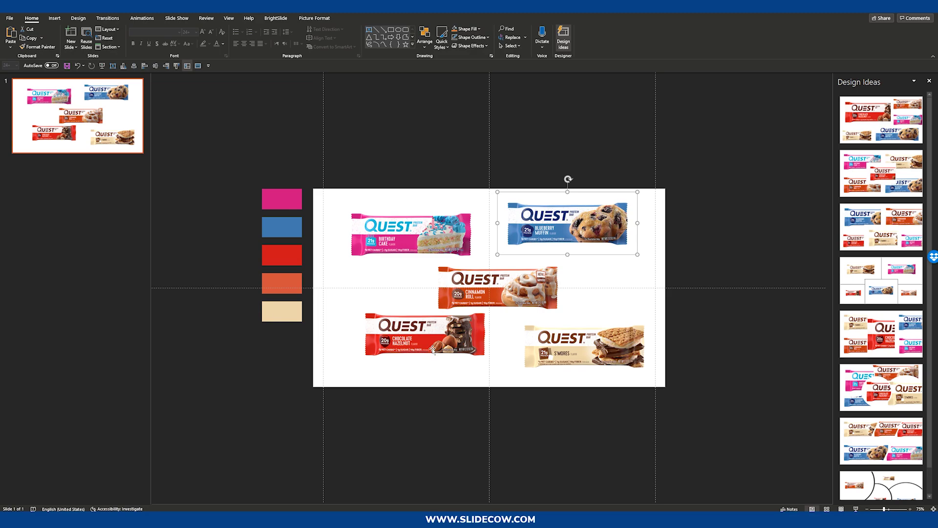
click(684, 238)
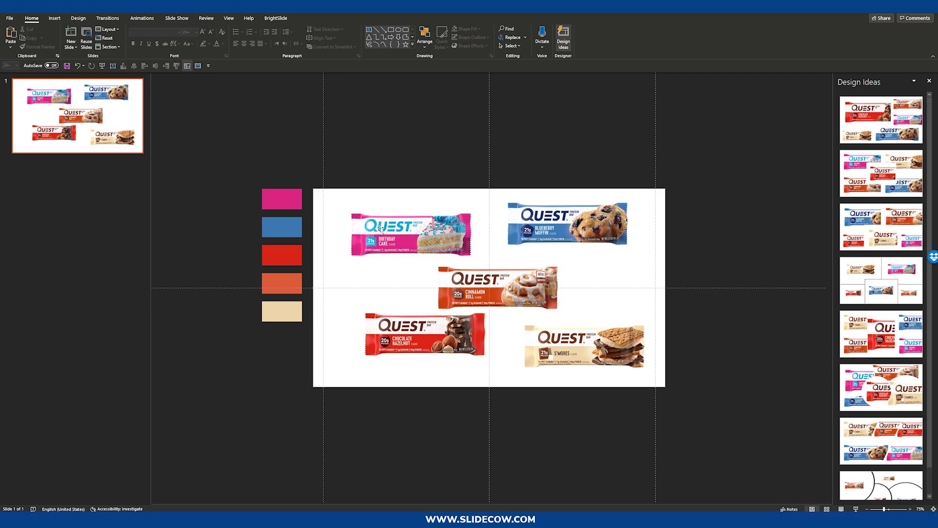
Step: Rotate all five protein bar pictures together 90° clockwise so that they stand upright
drag(330, 160, 765, 460)
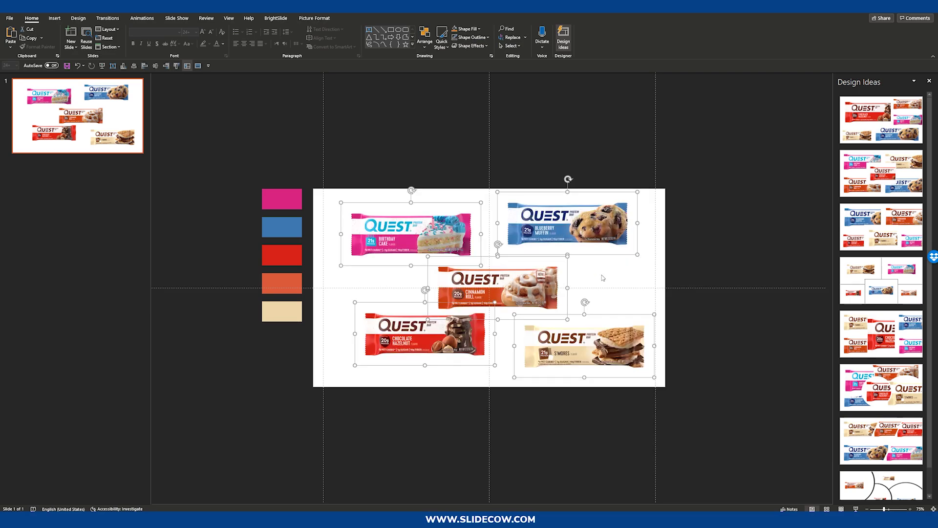
scroll(602, 275, up, 3)
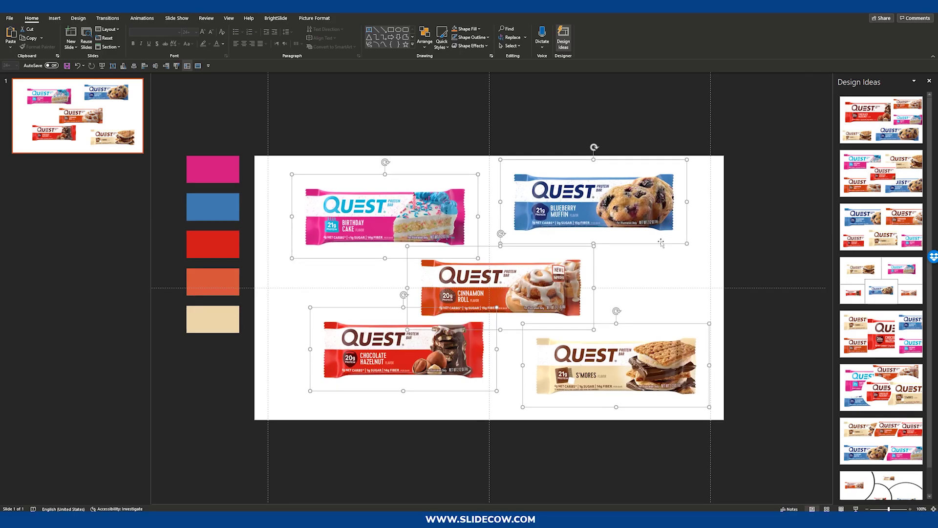
drag(594, 147, 632, 205)
click(677, 179)
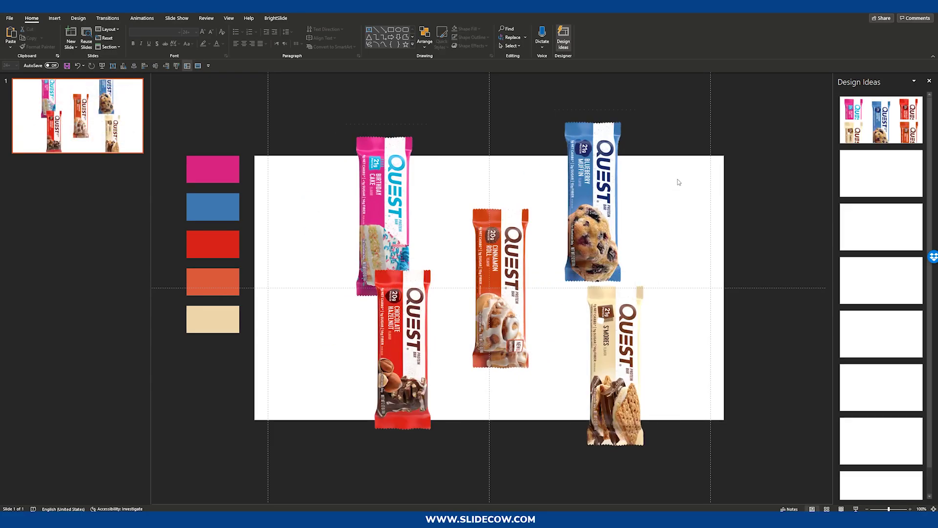
Step: Arrange the bars in a row along the slide's upper edge: Birthday Cake, Blueberry Muffin, Chocolate Hazelnut, Cinnamon Roll, S'mores
drag(365, 200, 313, 159)
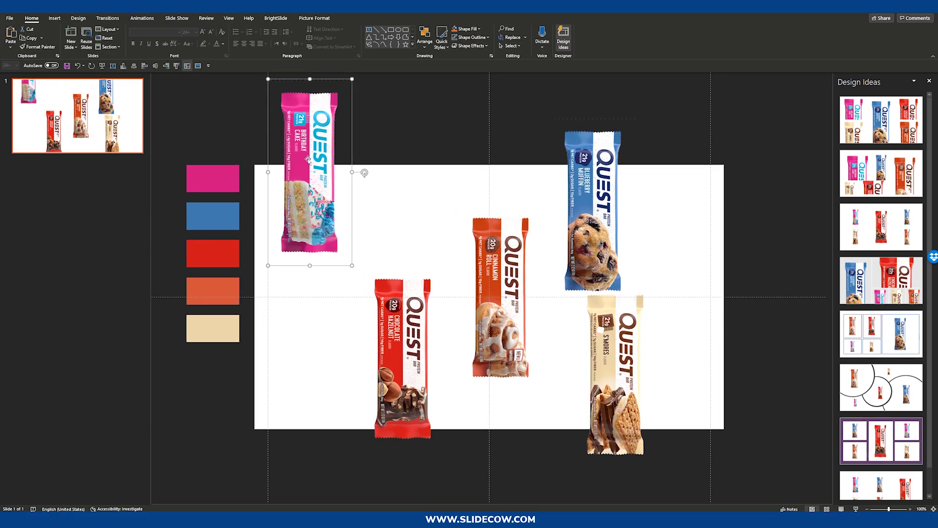
drag(593, 220, 400, 195)
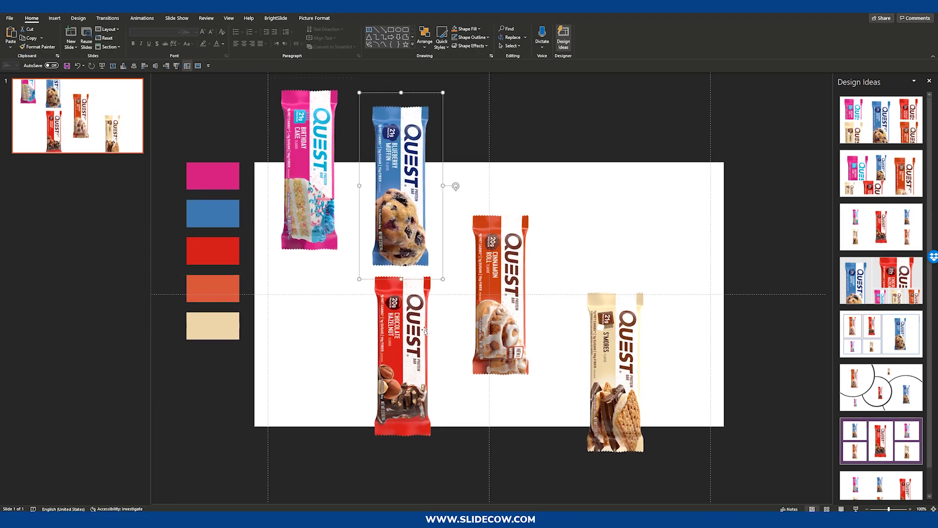
drag(410, 355, 489, 200)
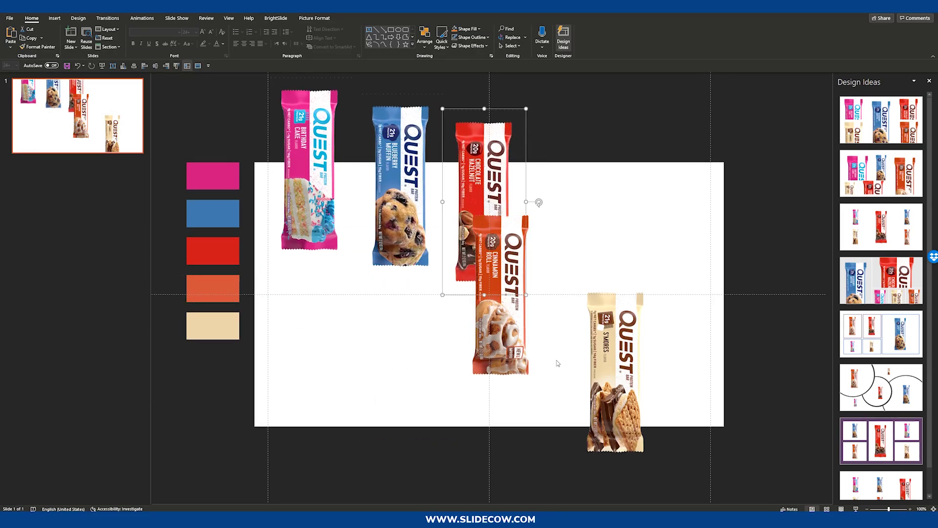
drag(504, 340, 577, 247)
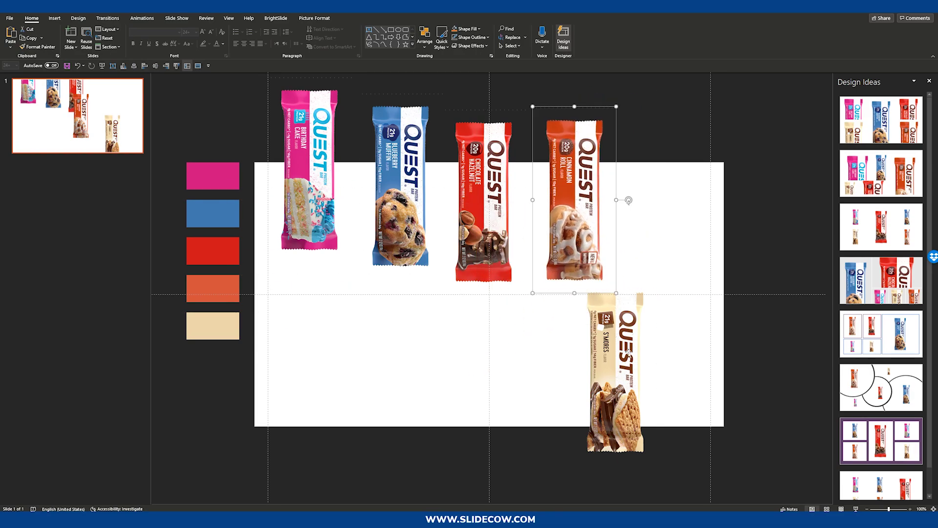
drag(611, 371, 664, 216)
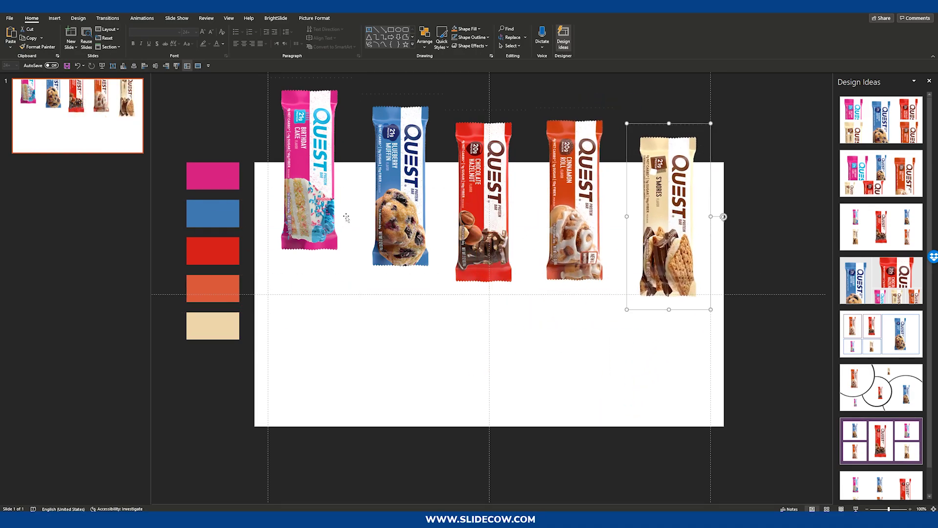
click(327, 167)
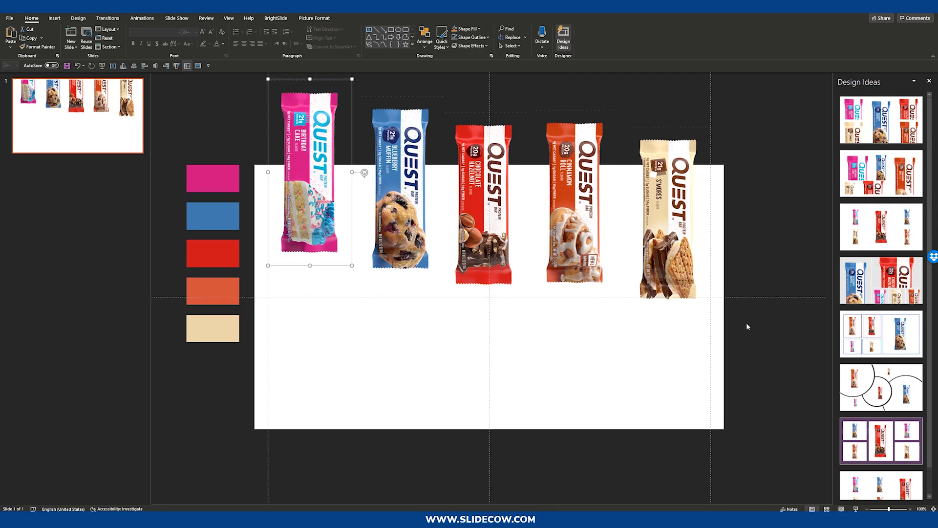
Step: Select all five bar pictures and distribute them horizontally
scroll(733, 321, down, 3)
drag(732, 328, 303, 123)
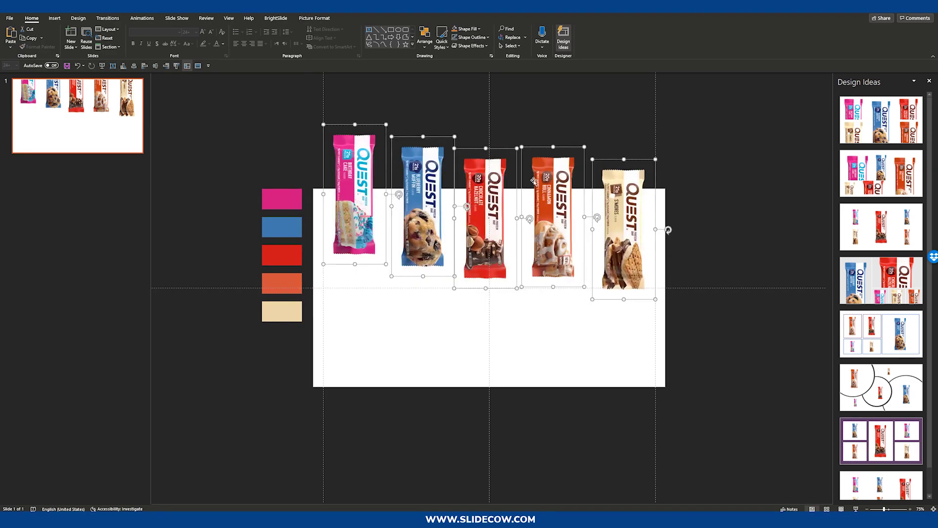
click(425, 38)
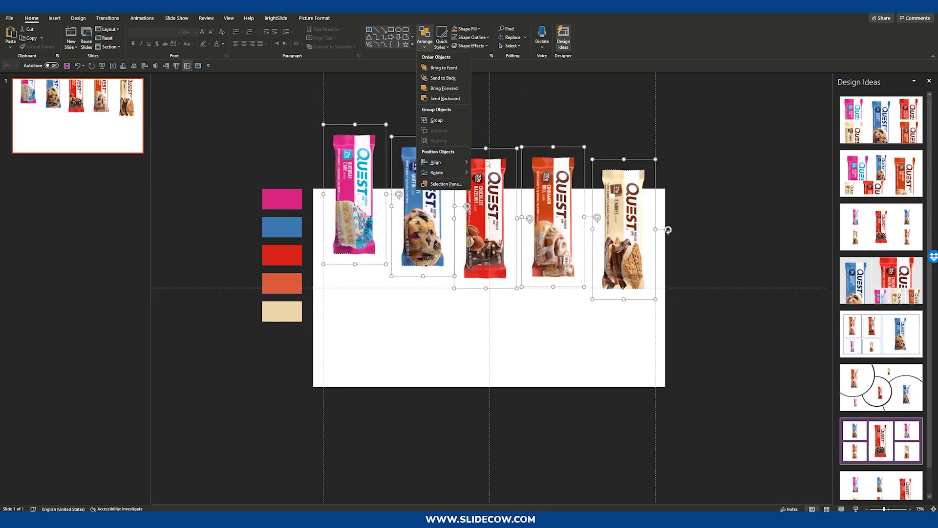
mouse_move(437, 162)
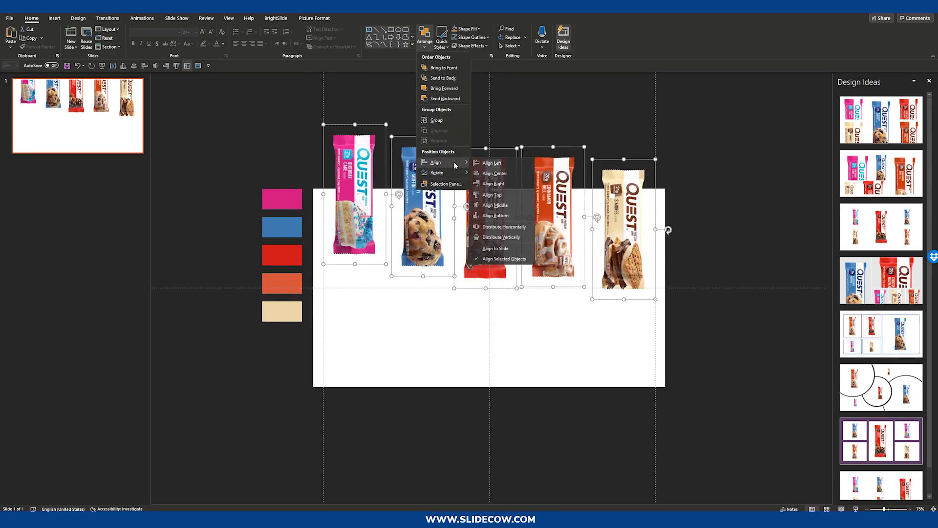
click(522, 230)
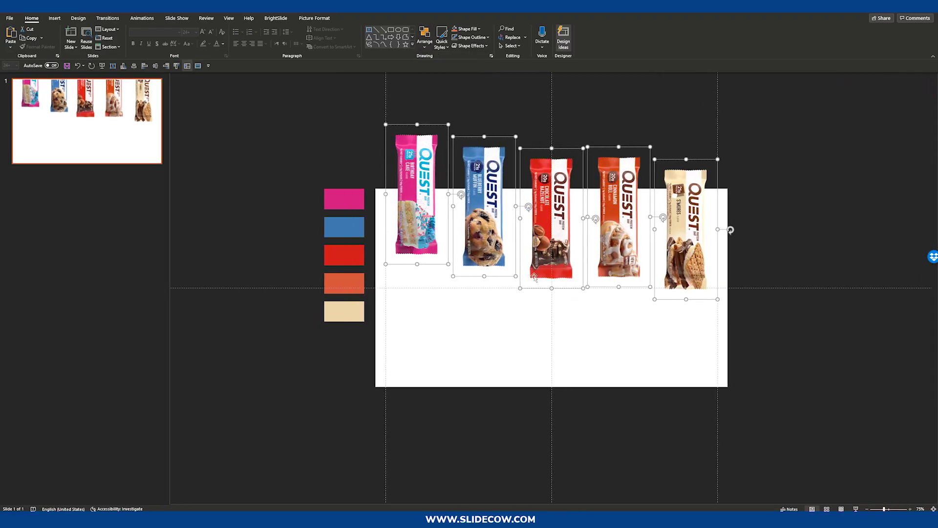
Step: Align the five selected bar pictures by their top edges
click(425, 39)
mouse_move(447, 163)
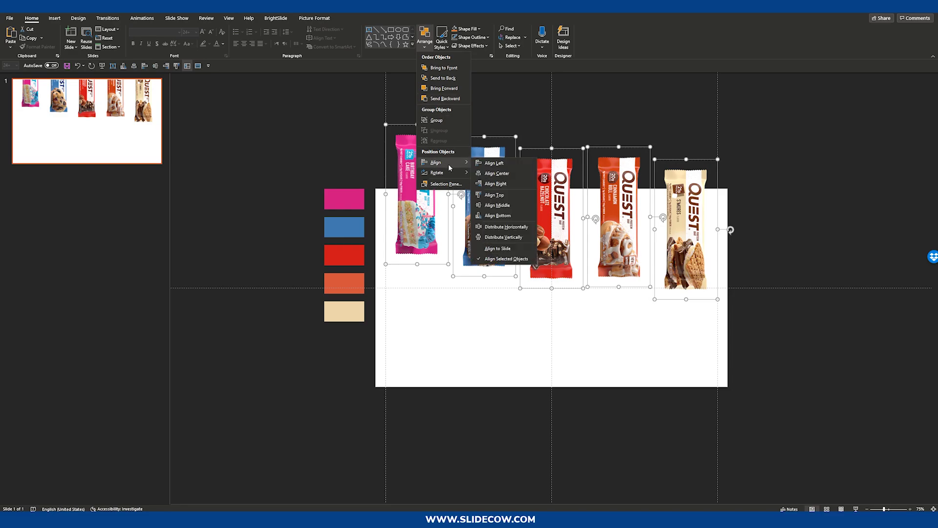
click(509, 195)
Step: Examine the upper edges of the bar pictures up close for leftover marks
scroll(644, 239, up, 5)
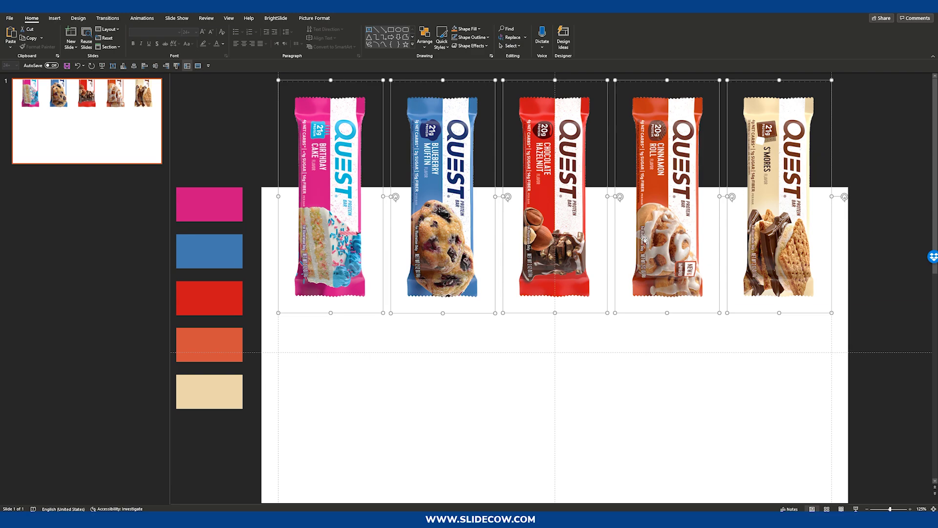
click(375, 94)
ctrl+scroll(516, 117, up, 8)
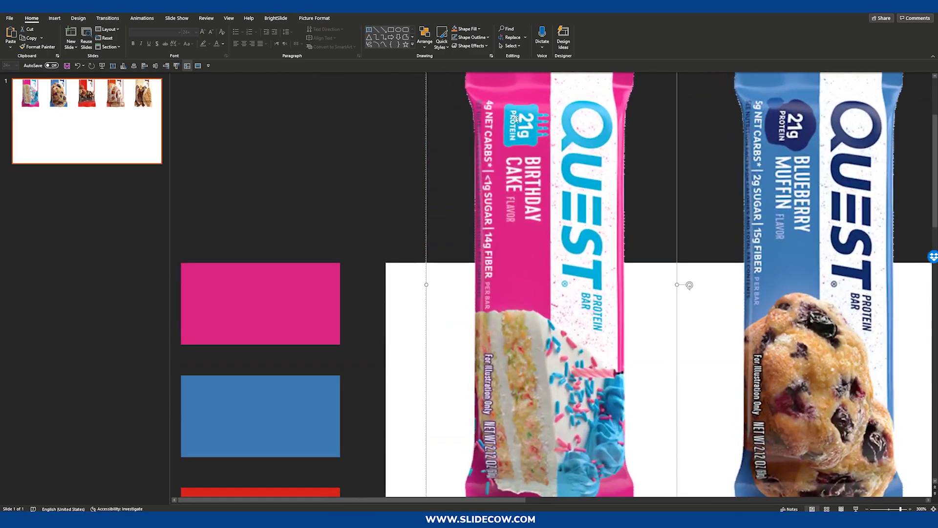
scroll(515, 118, up, 3)
click(766, 89)
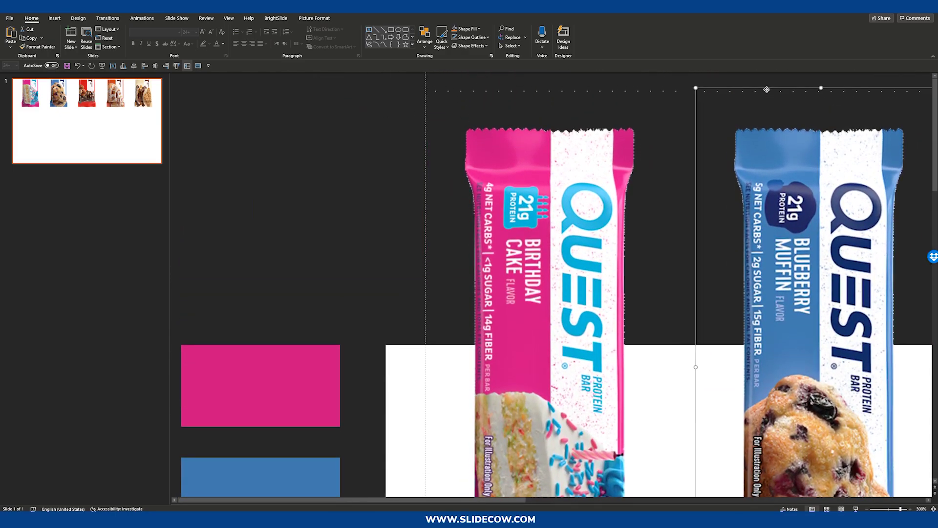
scroll(747, 143, down, 6)
click(698, 115)
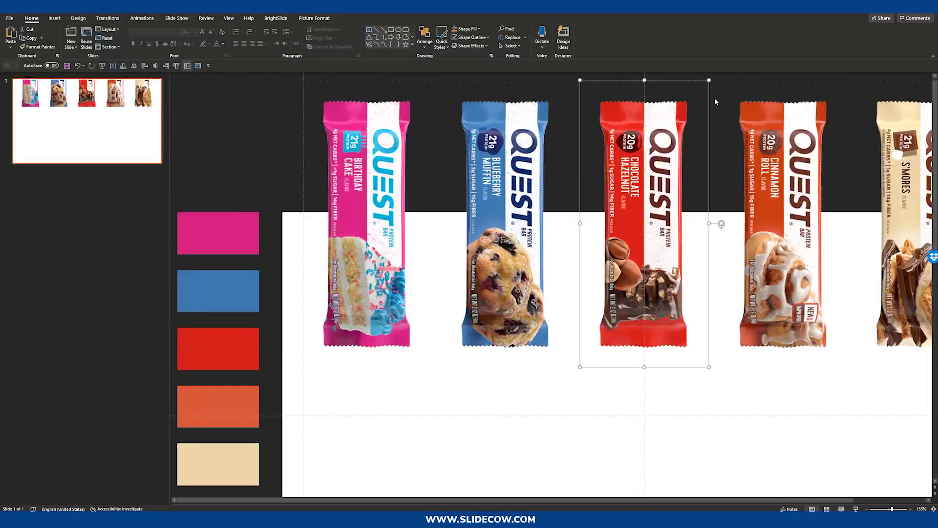
Step: Crop the strip with the dotted marks off the upper edge of each bar picture, starting with Birthday Cake
click(425, 111)
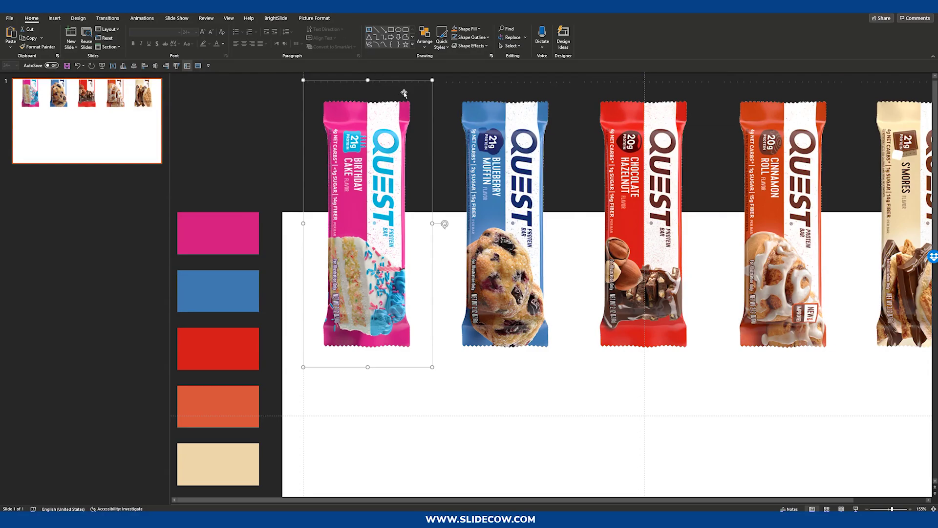
scroll(403, 94, up, 6)
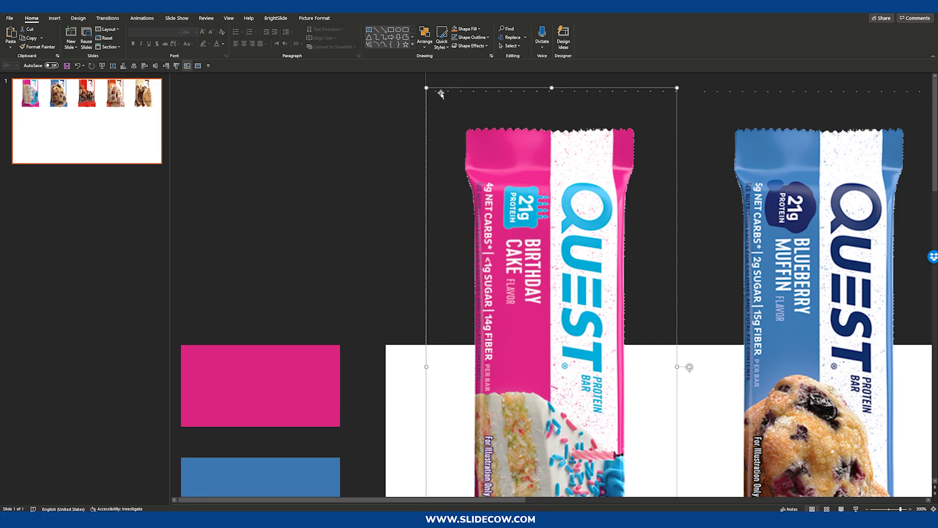
double_click(441, 94)
click(867, 37)
key(Tab)
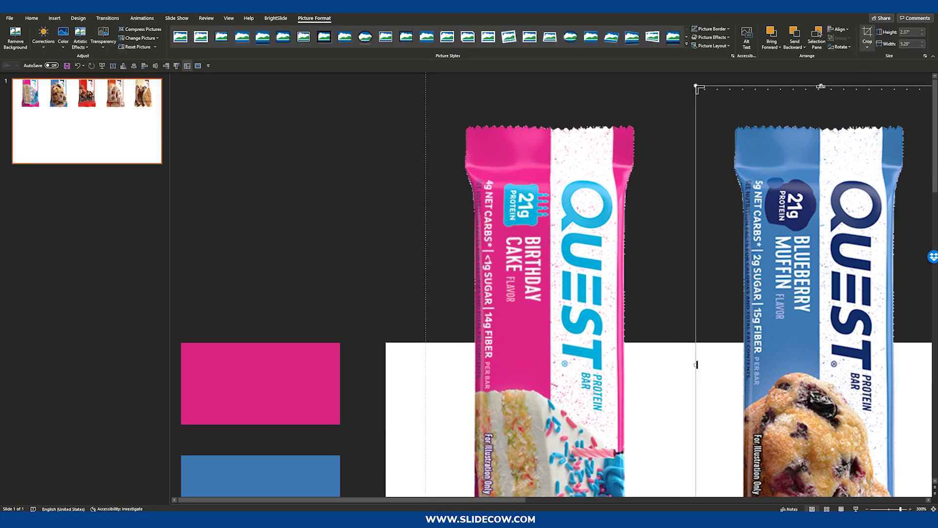
key(Tab)
key(Tab)
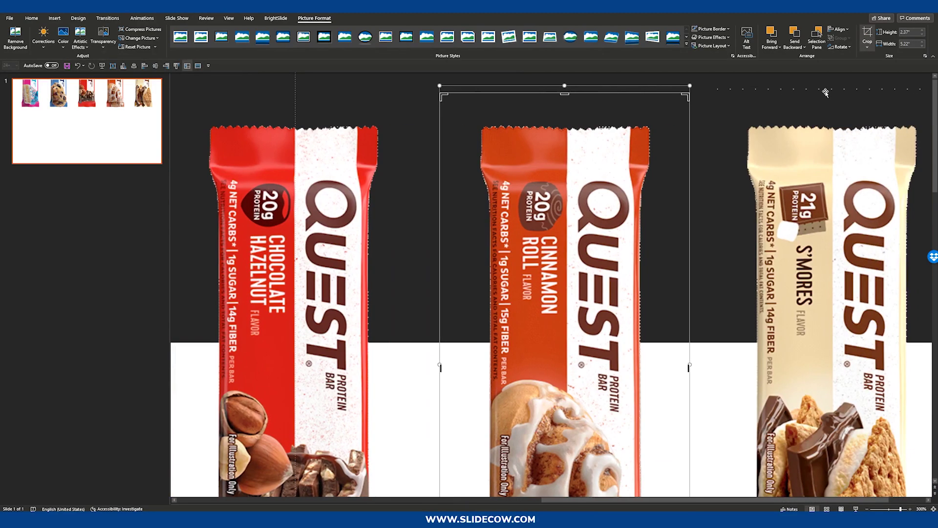
scroll(712, 318, down, 10)
click(658, 328)
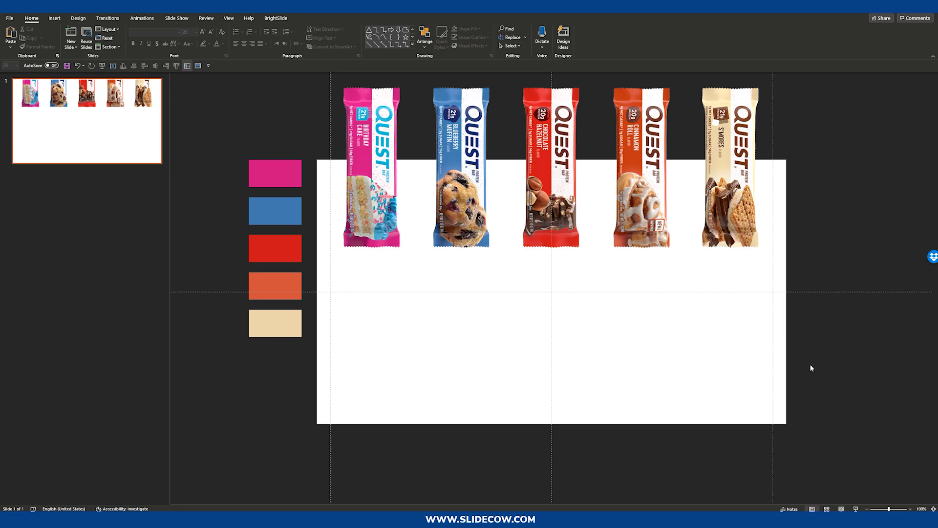
Step: Add a text box reading "Birthday Cake" below the pink bar, about as wide as the bar
click(54, 19)
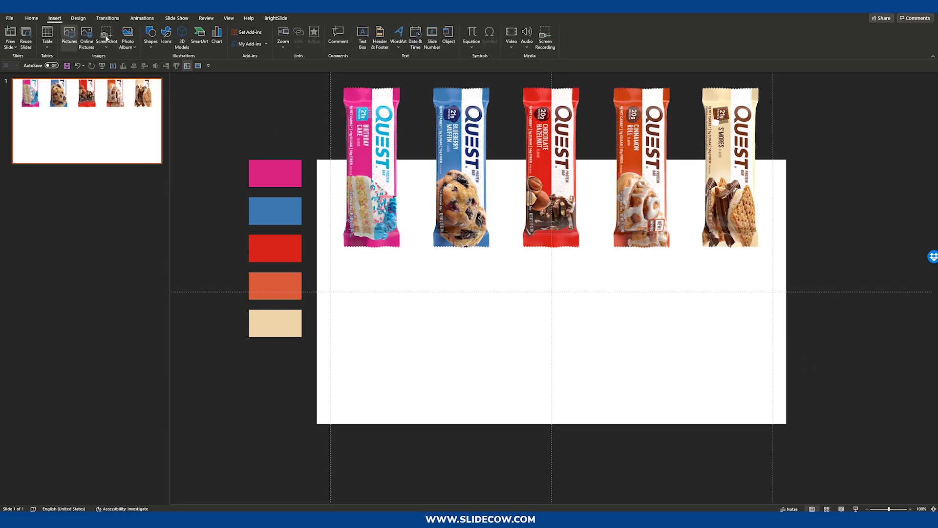
click(362, 37)
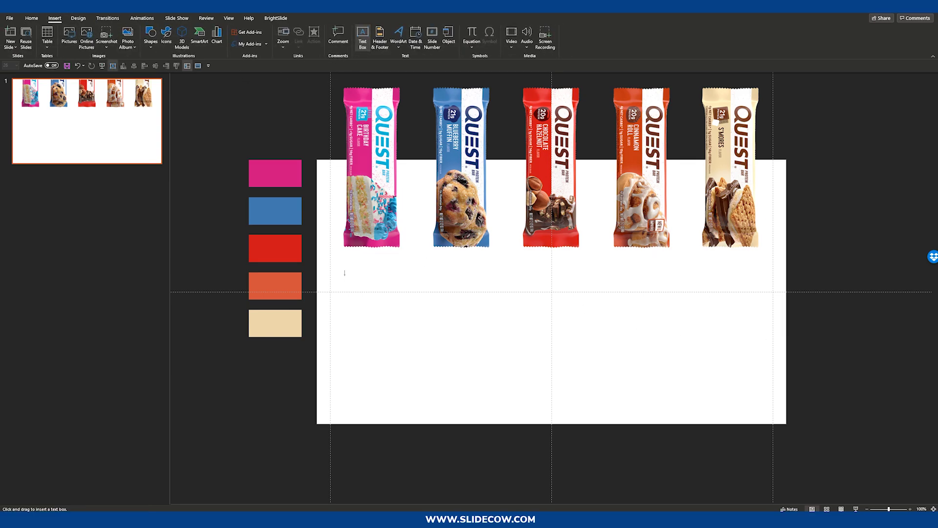
drag(344, 272, 397, 309)
text(B)
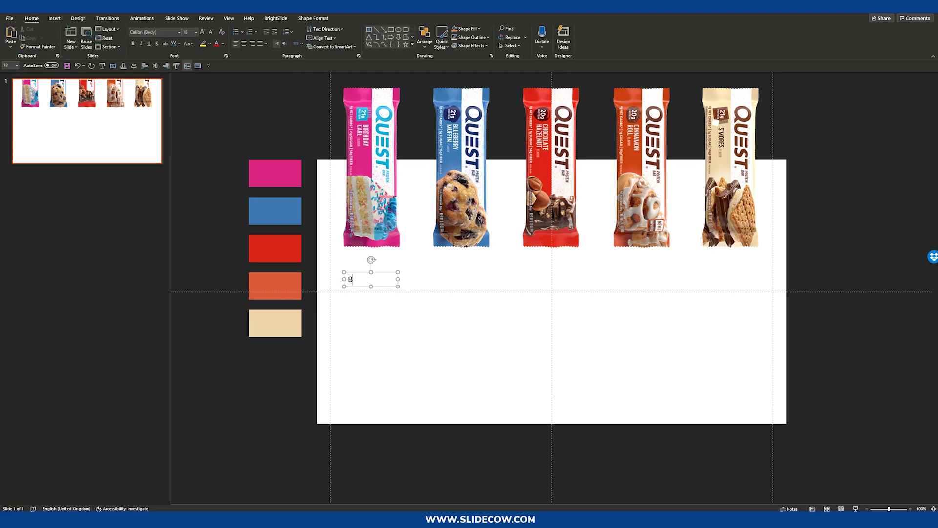
text(irthday Cake)
Step: Format the "Birthday Cake" label as centered, bold text in the Muli font
scroll(393, 308, up, 5)
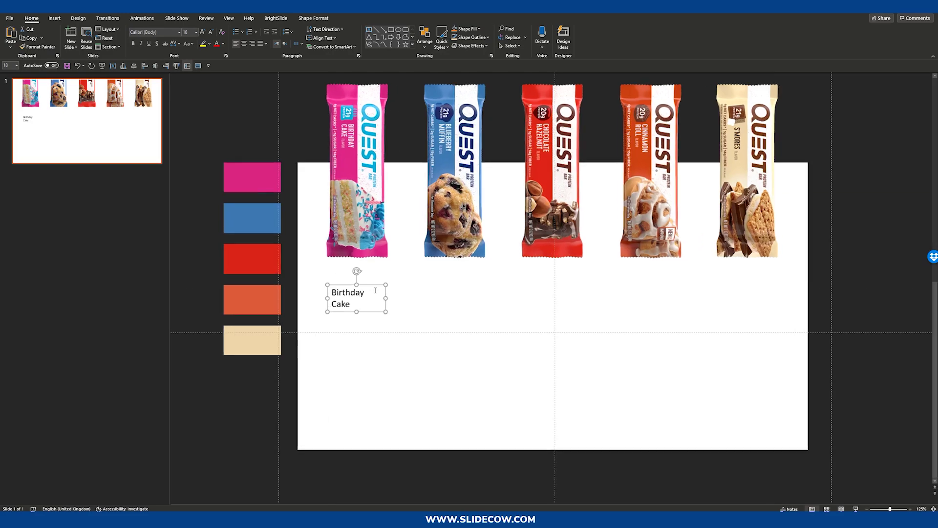
scroll(415, 276, down, 3)
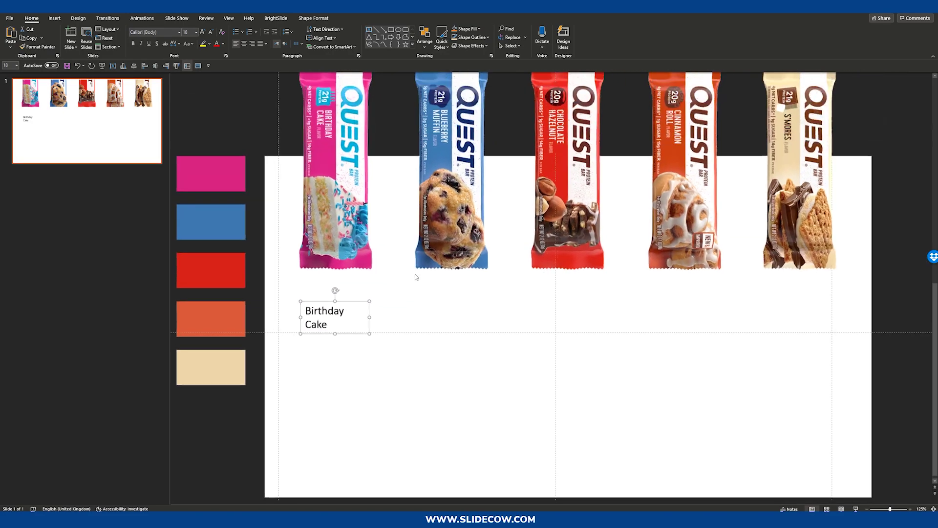
scroll(447, 317, down, 2)
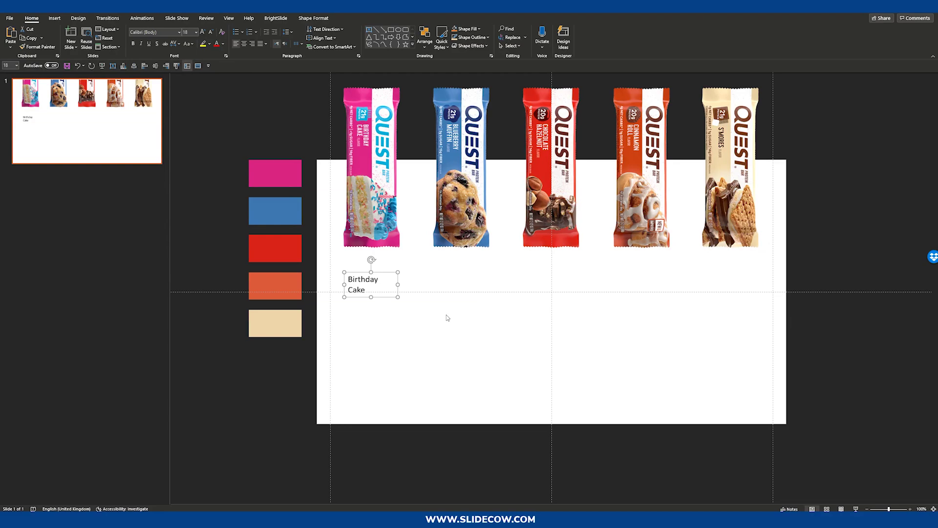
click(244, 44)
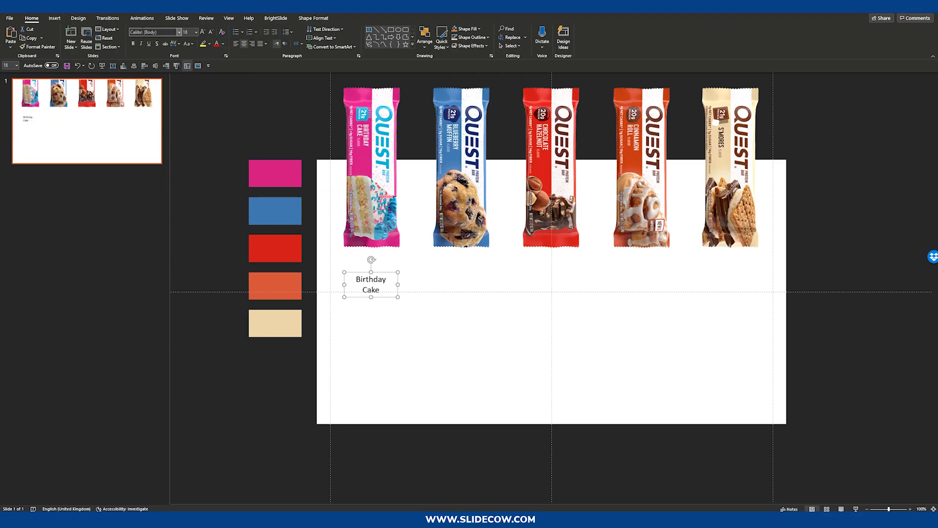
text(Muli)
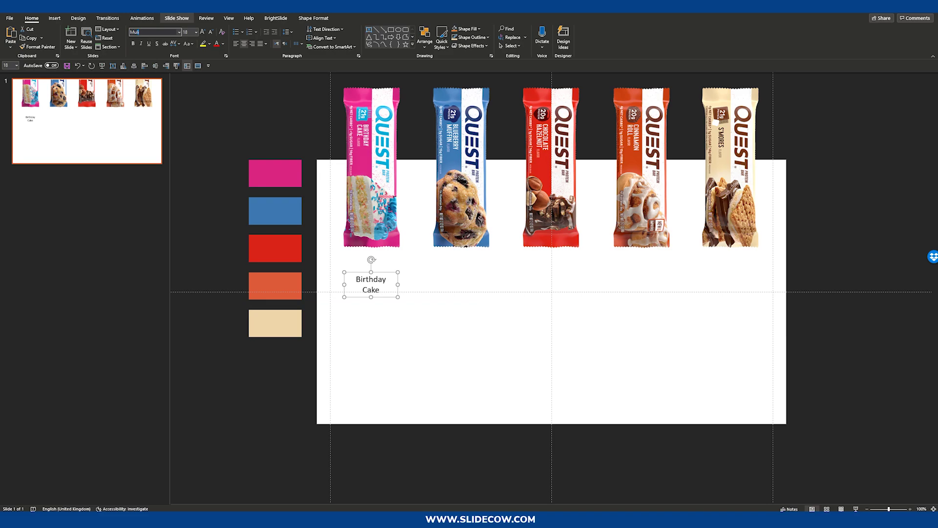
key(Return)
key(ctrl+b)
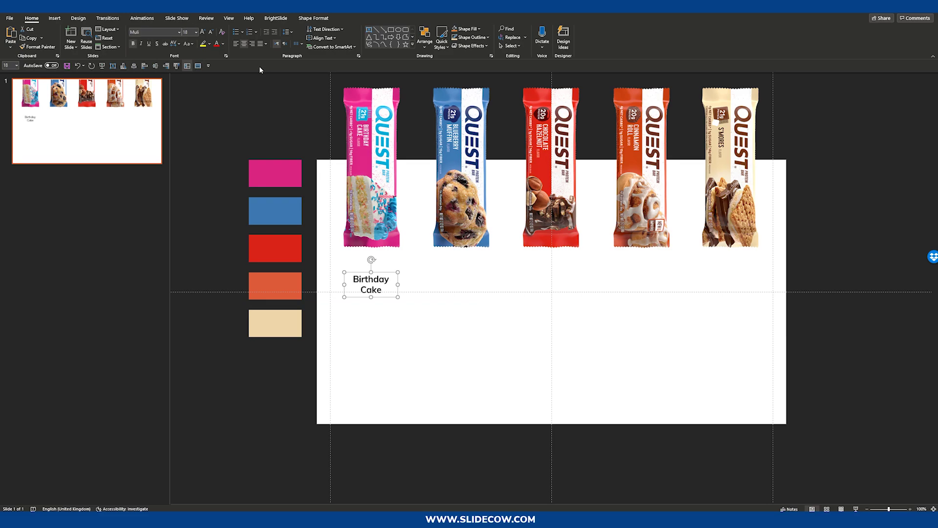
Step: Set the "Birthday Cake" label's font size to 26 and widen its box so "Birthday" fits on one line
key(ctrl+shift+p)
text(26)
key(Return)
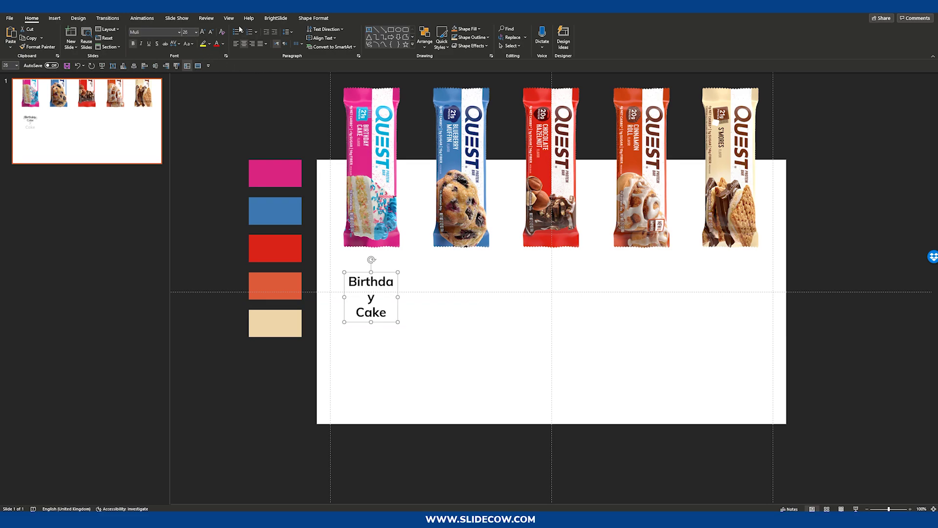
scroll(402, 294, up, 5)
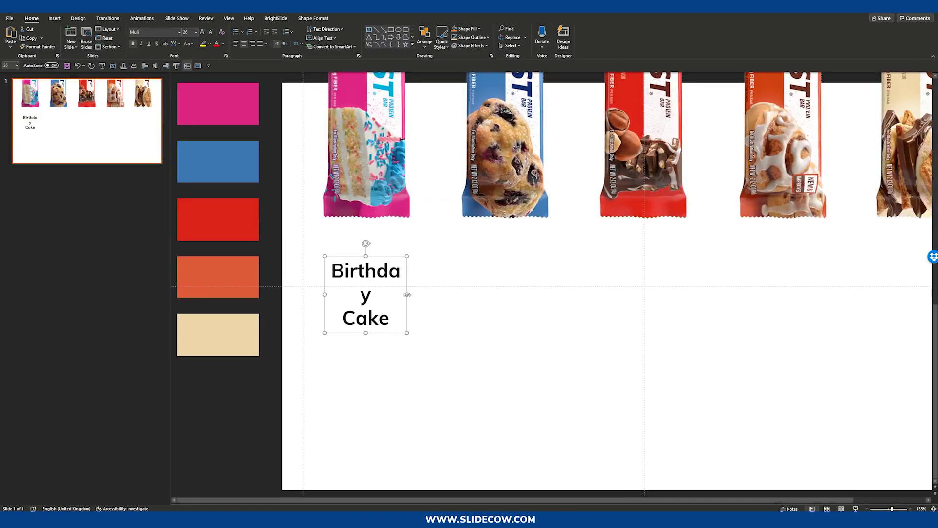
drag(407, 294, 419, 296)
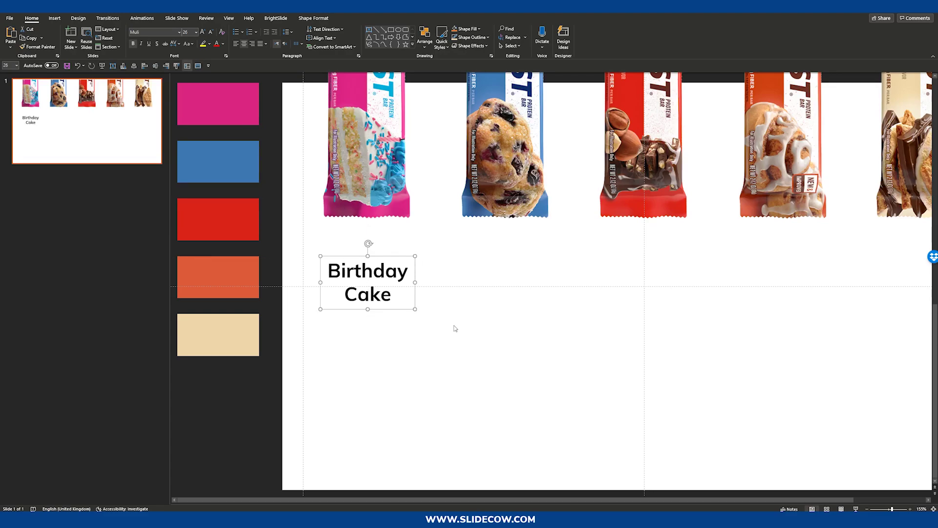
Step: Loosen the label's line spacing using the Multiple option and centre the label vertically on the horizontal guide
click(291, 34)
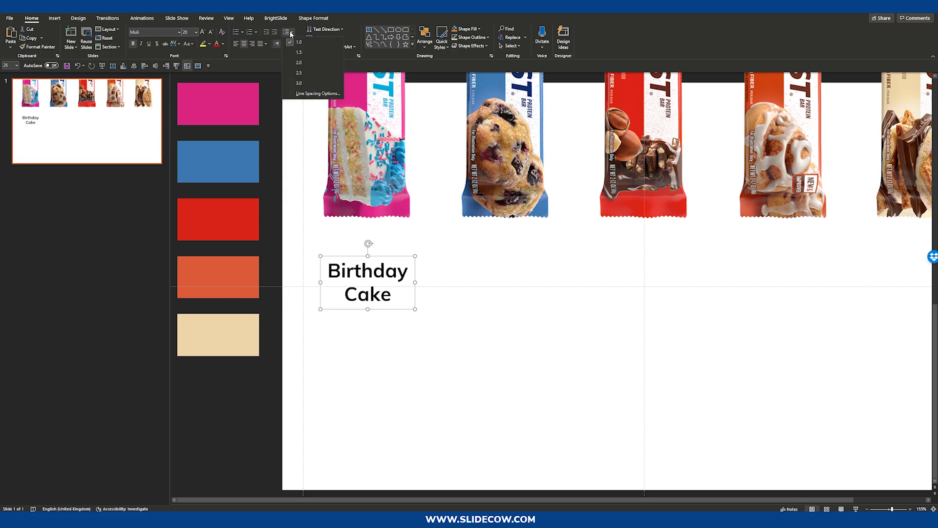
click(318, 94)
click(501, 287)
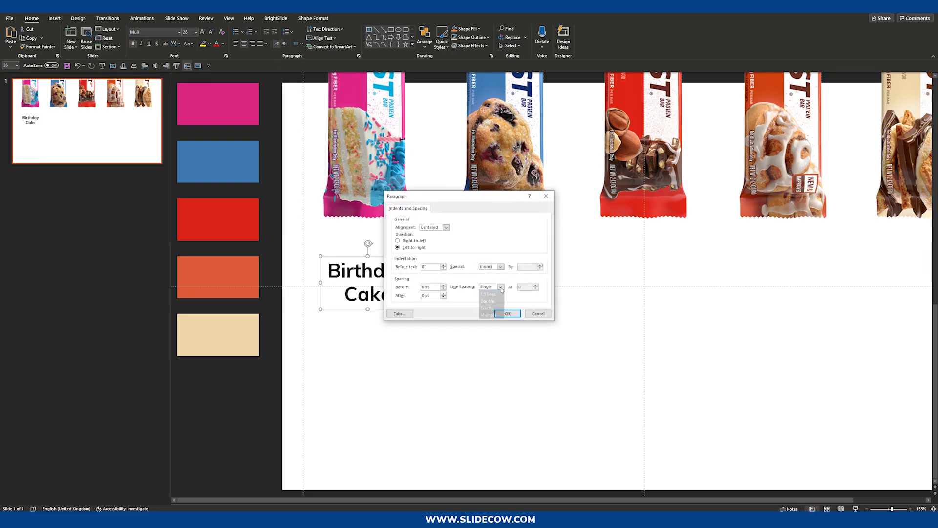
click(487, 314)
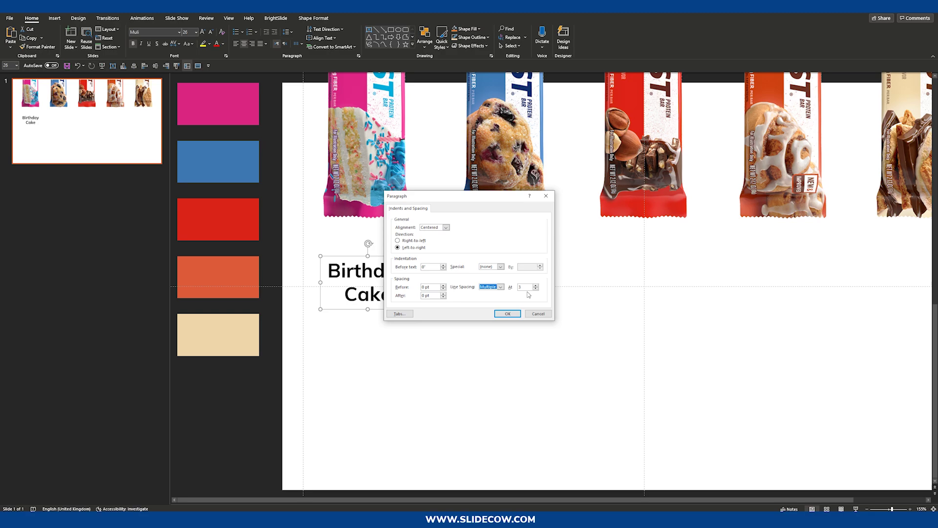
key(Return)
click(471, 286)
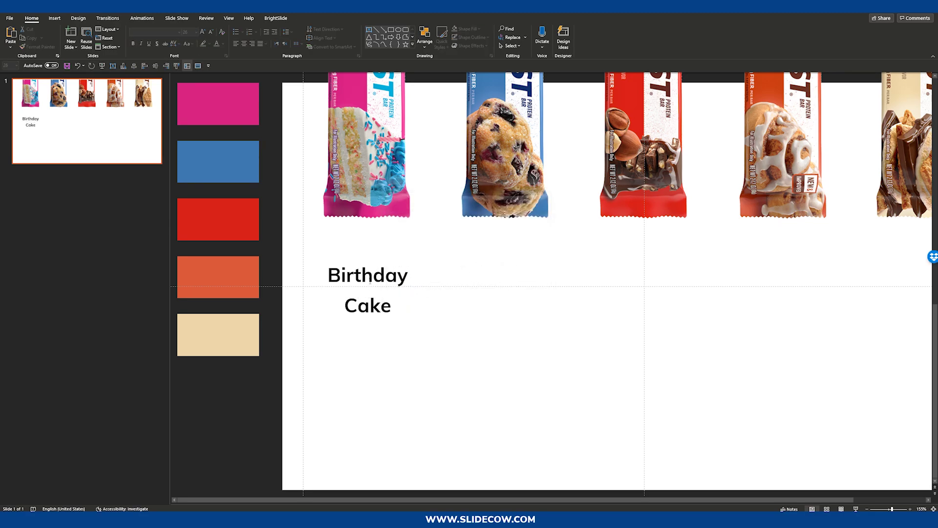
click(381, 279)
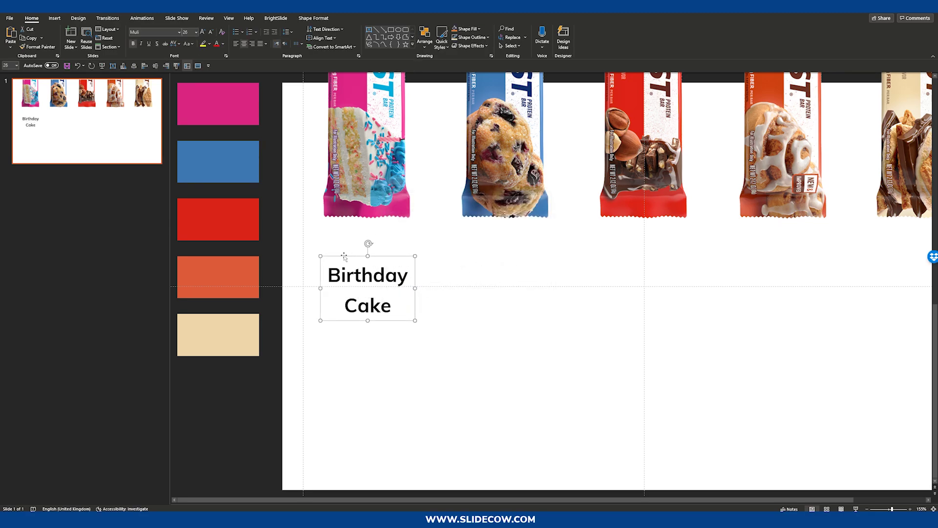
drag(344, 256, 344, 254)
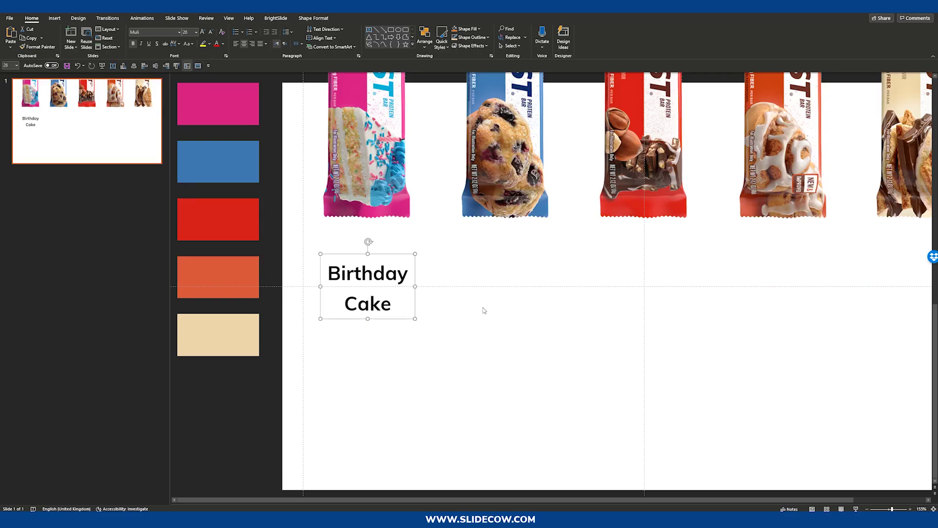
Step: Set the "Birthday Cake" text box to Do not Autofit in its shape formatting options
scroll(483, 311, down, 3)
scroll(482, 310, up, 1)
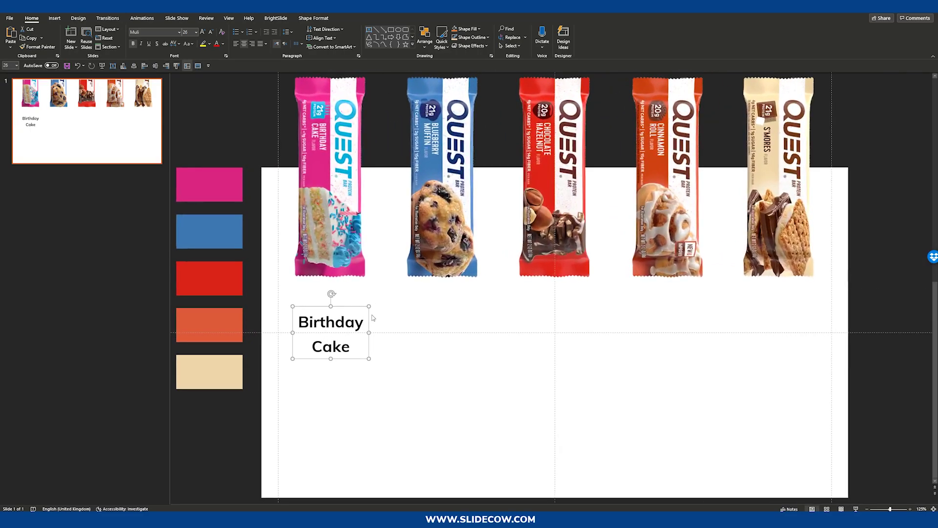
right_click(354, 306)
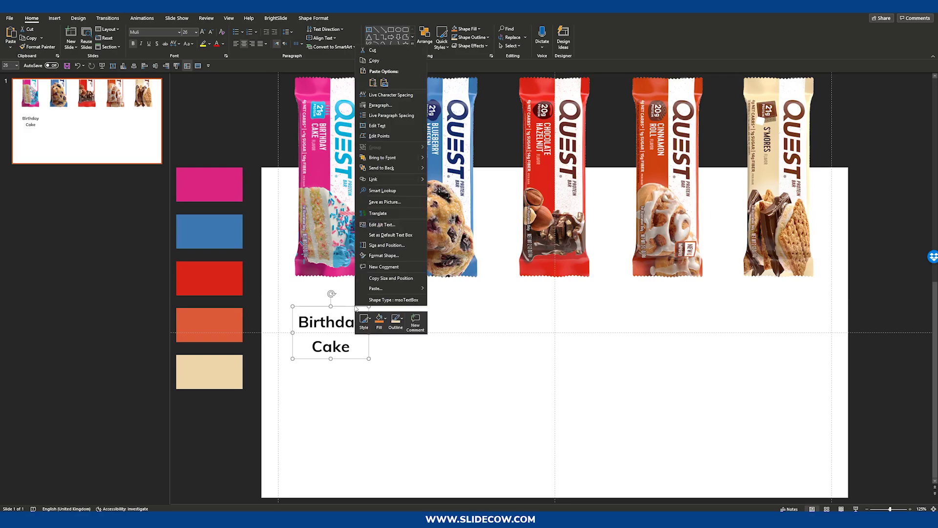
click(401, 254)
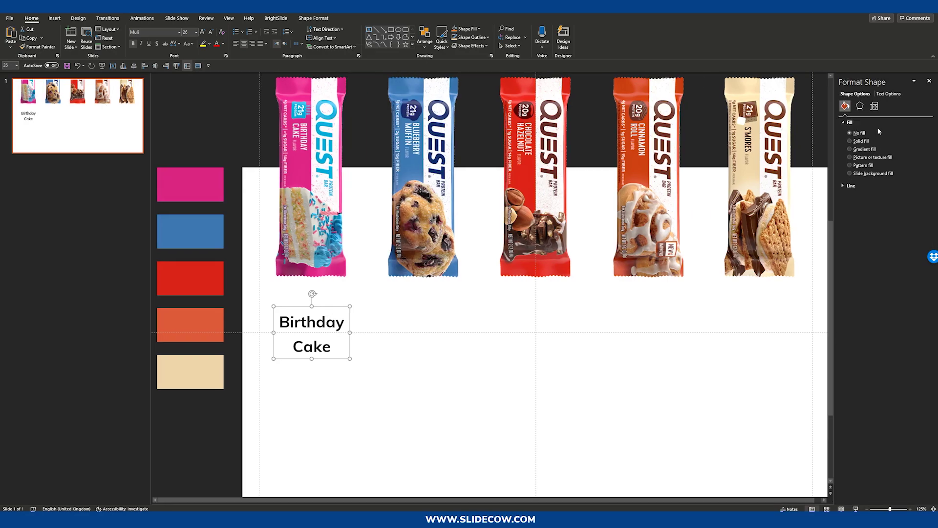
click(889, 93)
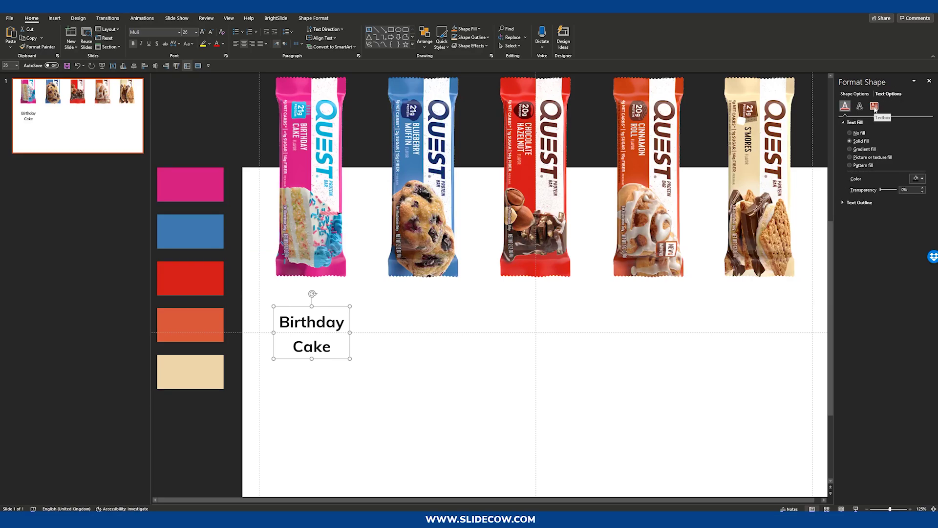
click(874, 107)
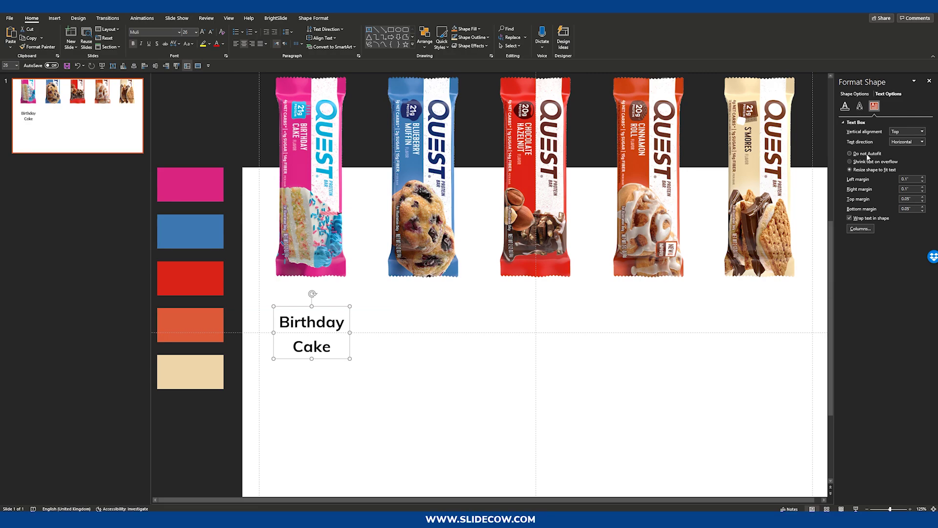
click(411, 365)
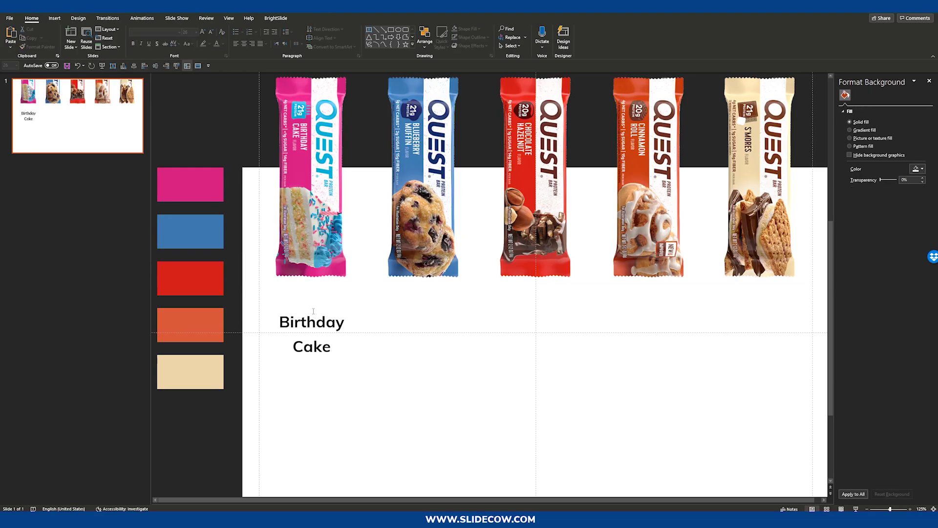
Step: Align the text vertically to the middle of the "Birthday Cake" text box
click(318, 306)
click(342, 30)
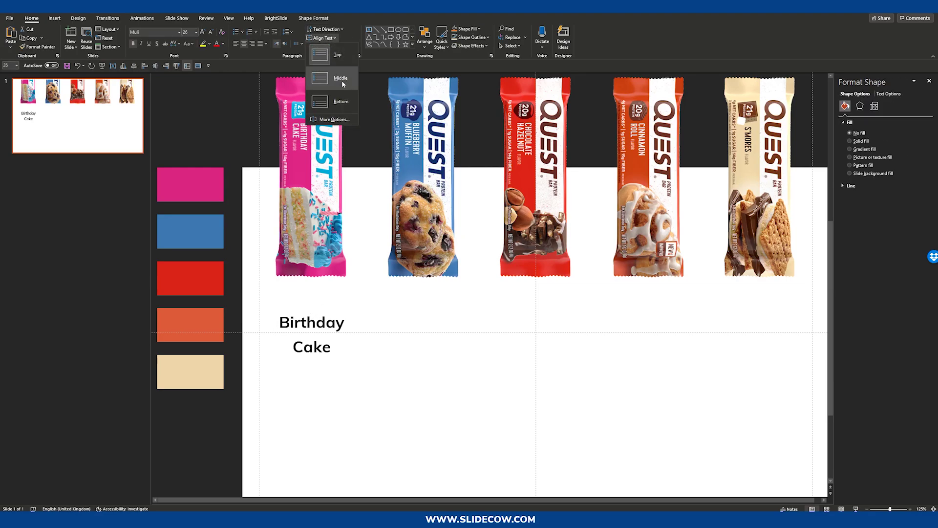
click(648, 389)
click(673, 385)
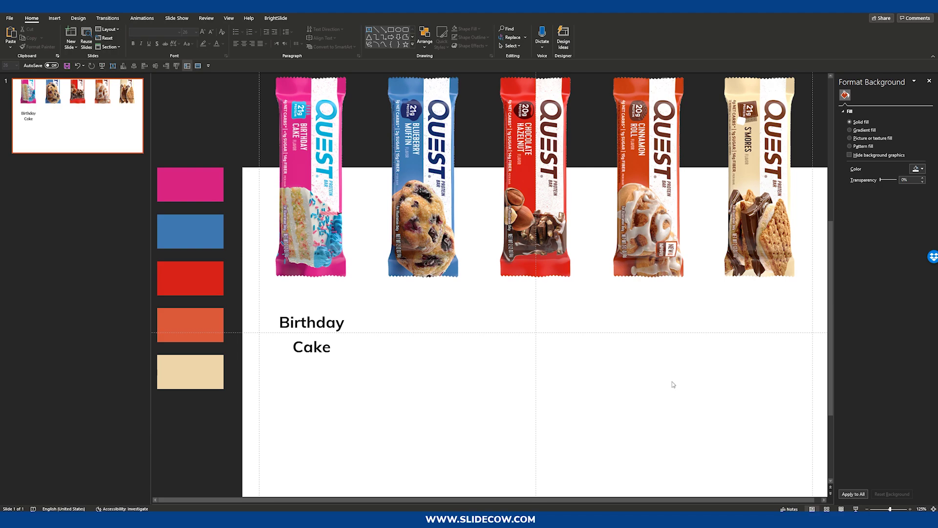
Step: Copy the "Birthday Cake" label below each of the other four bars at equal spacing
click(336, 323)
click(336, 306)
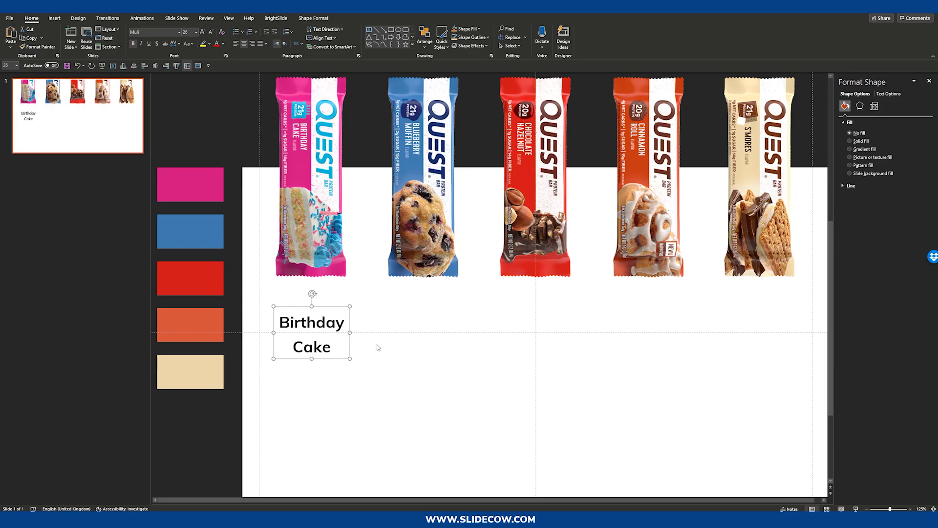
drag(333, 307, 445, 306)
key(ctrl+d)
key(ctrl+d)
key(ctrl+d)
Step: Retext the four copied labels as "Blueberry Muffin", "Chocolate Hazlenut", "Cinnamon Roll" and "S'mores"
click(435, 326)
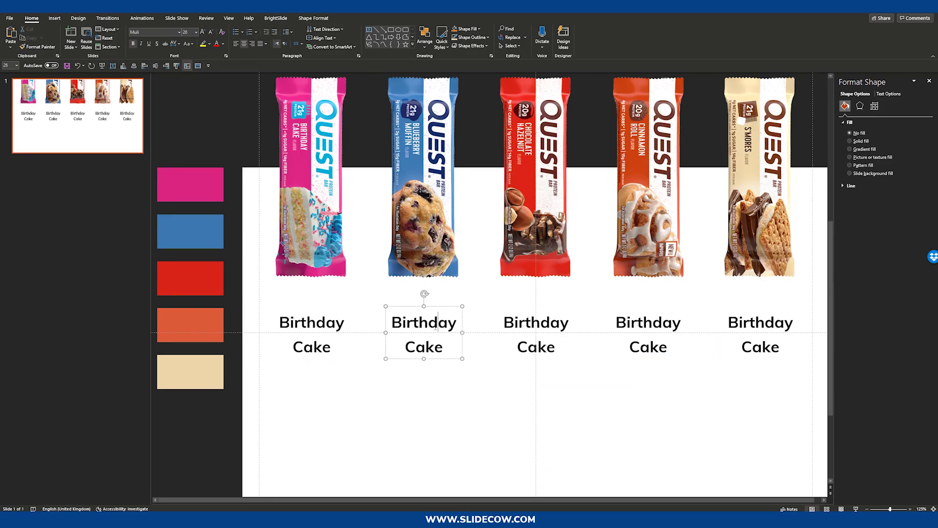
text(Blueberry Muffin)
triple_click(536, 326)
text(Chocolate Hazlenut)
triple_click(648, 326)
text(Cinnamon Roll)
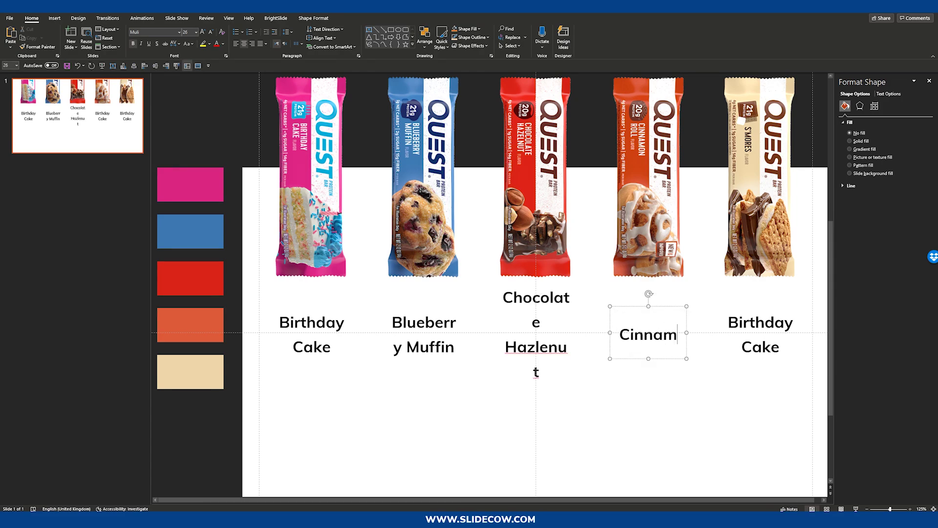
triple_click(758, 327)
text(S'mores)
click(787, 376)
Step: Widen all five flavor text boxes together until no word breaks across lines
click(530, 323)
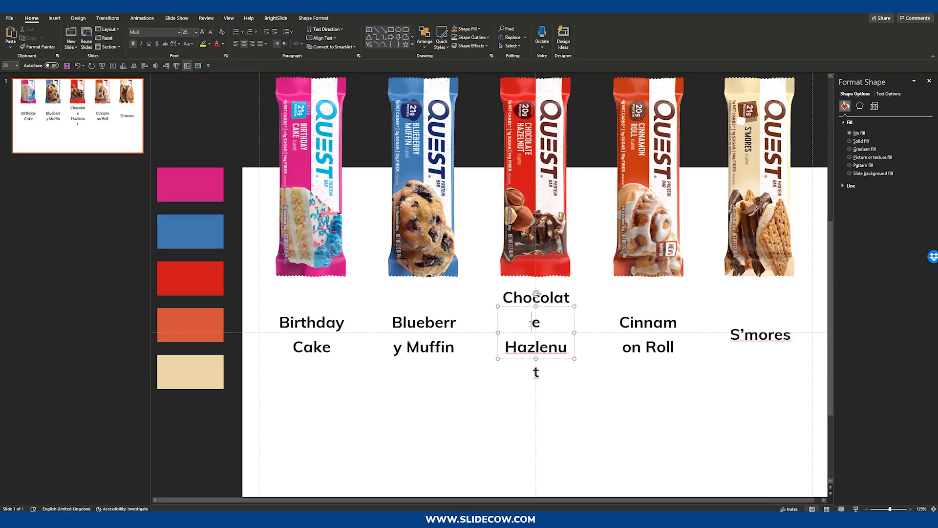
click(424, 326)
click(531, 327)
drag(230, 283, 827, 456)
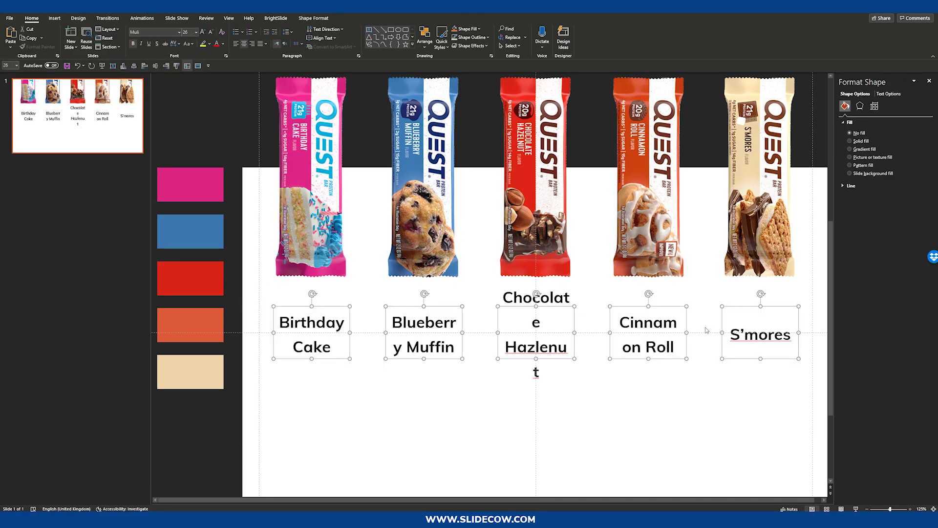
key(shift+Right)
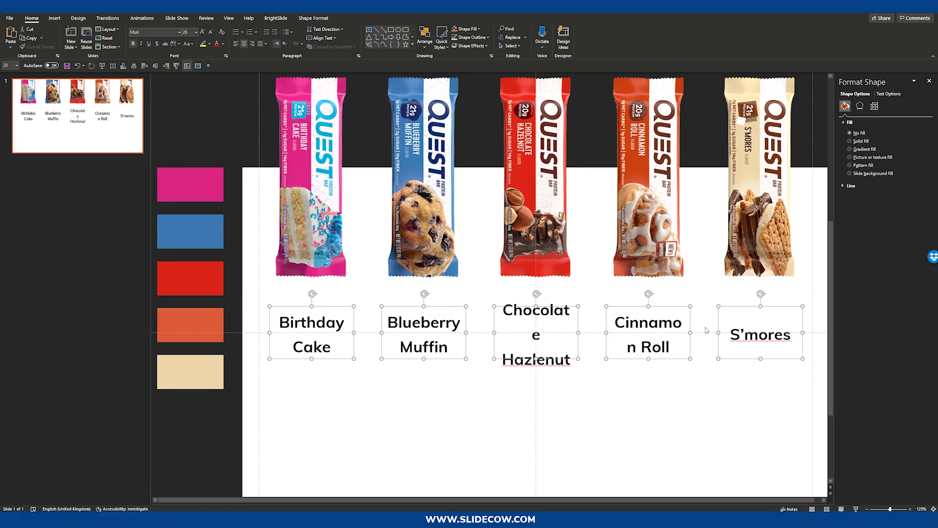
key(shift+Right)
key(shift+Right)
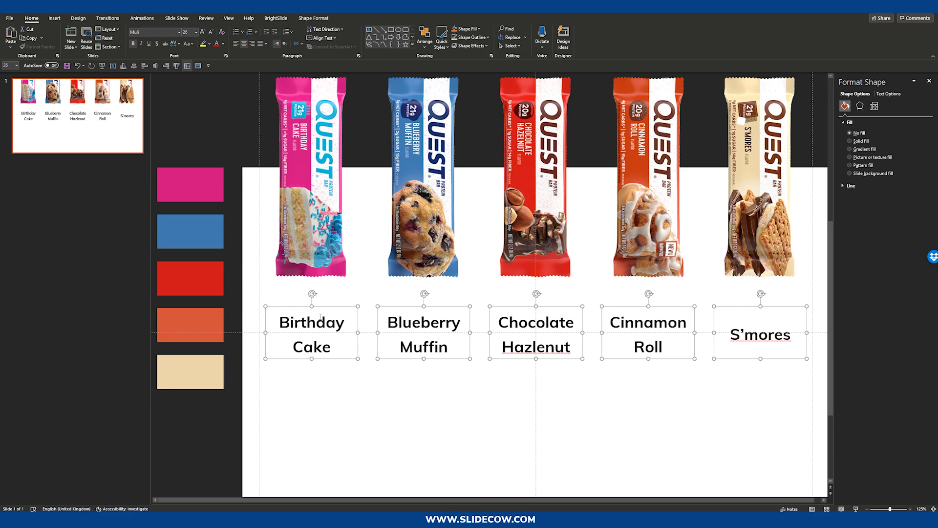
click(321, 303)
click(321, 307)
drag(321, 307, 323, 308)
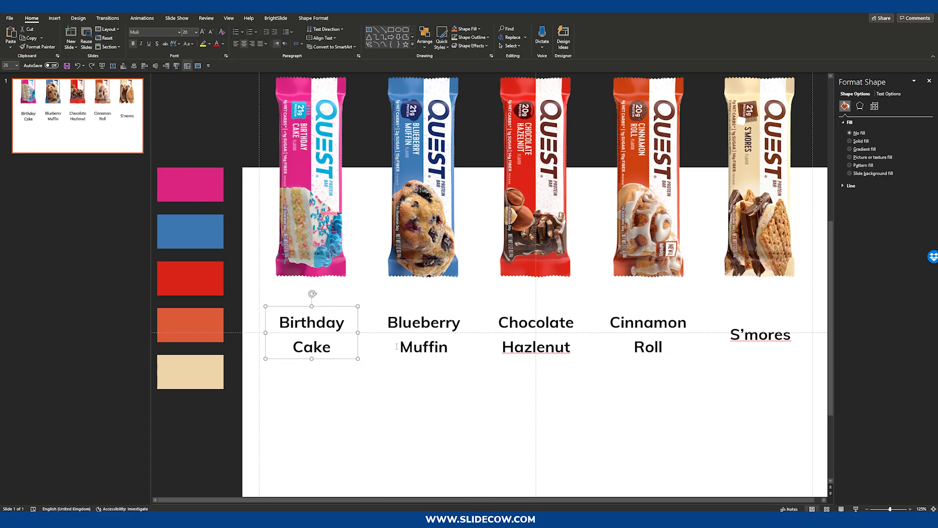
click(712, 421)
Step: Correct the misspelled "Hazlenut" to "Hazelnut" in the label below the red bar
right_click(537, 342)
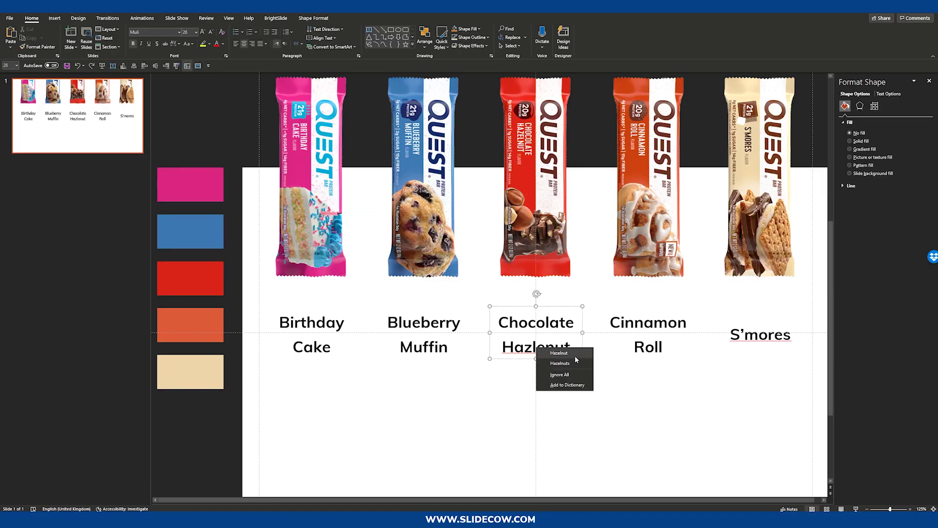
click(675, 412)
ctrl+scroll(771, 442, down, 2)
ctrl+scroll(553, 381, up, 2)
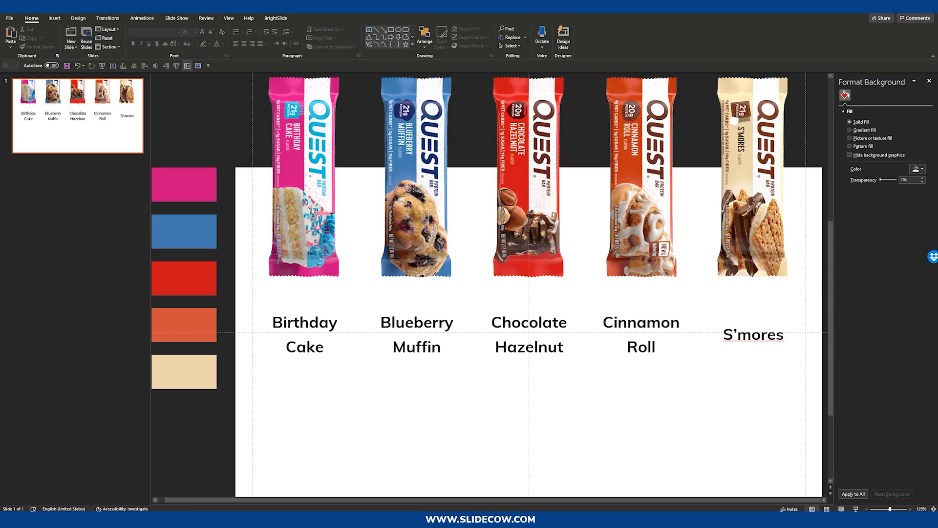
Step: Draw a straight horizontal line about 1.41" long directly beneath the word "Birthday"
click(337, 323)
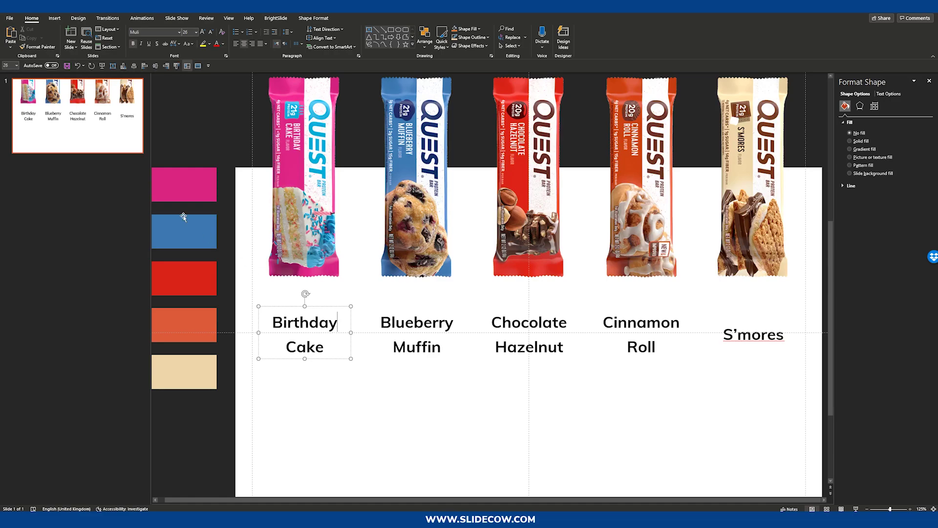
click(54, 18)
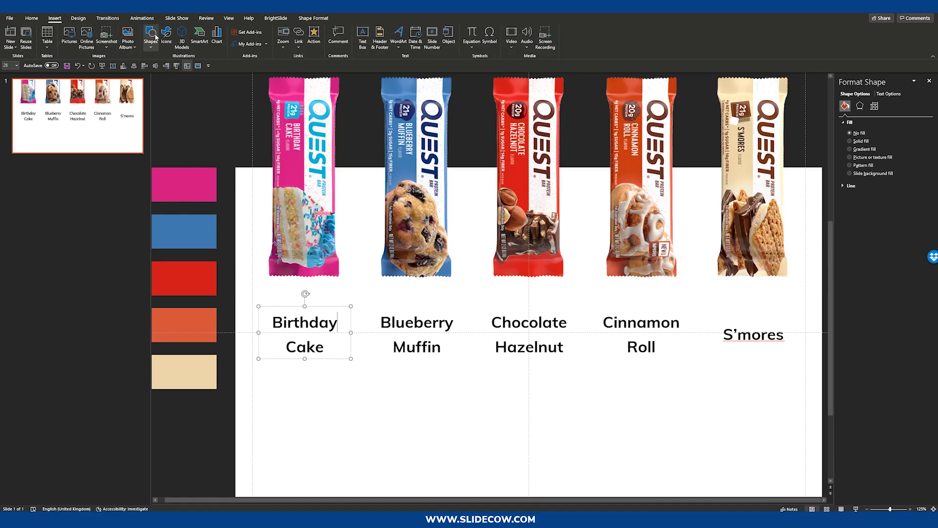
click(151, 34)
click(148, 97)
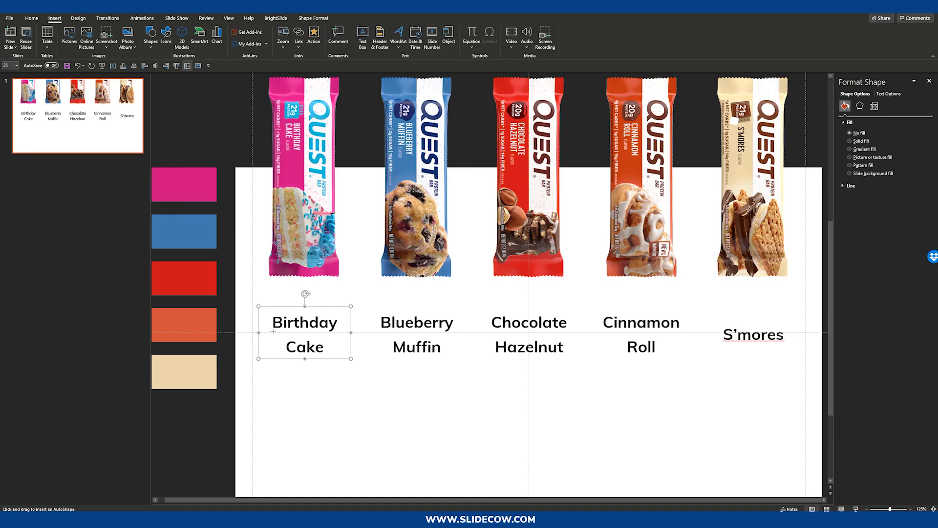
scroll(273, 332, up, 5)
drag(387, 274, 587, 274)
Step: Set the outline weight of the line beneath "Birthday" to 4½ pt
click(274, 38)
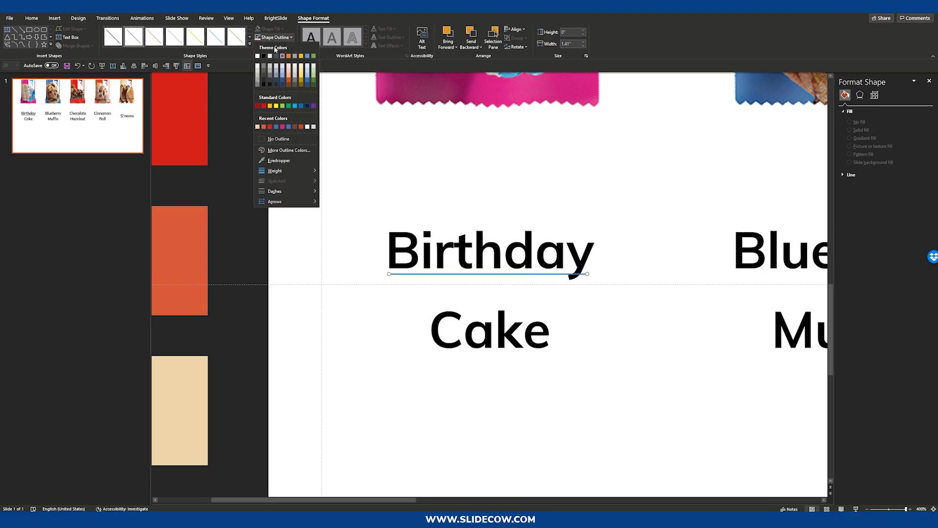
mouse_move(289, 171)
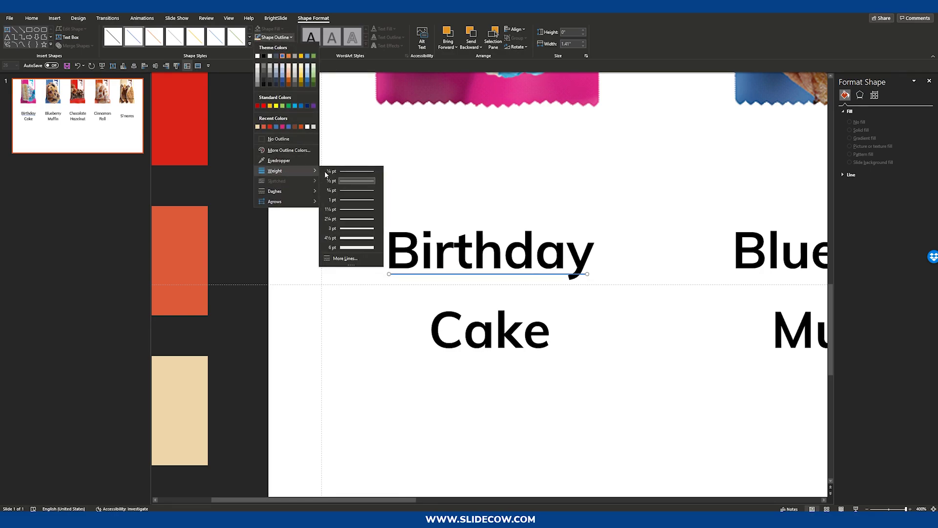
click(356, 239)
scroll(498, 281, down, 5)
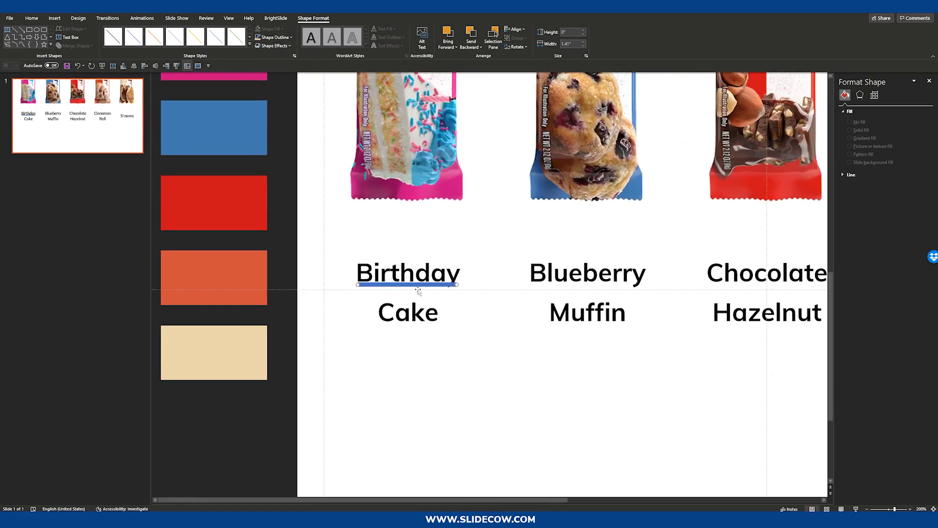
Step: Lengthen the line beneath "Birthday" to 1.44" so it better matches the word's width
scroll(420, 288, up, 5)
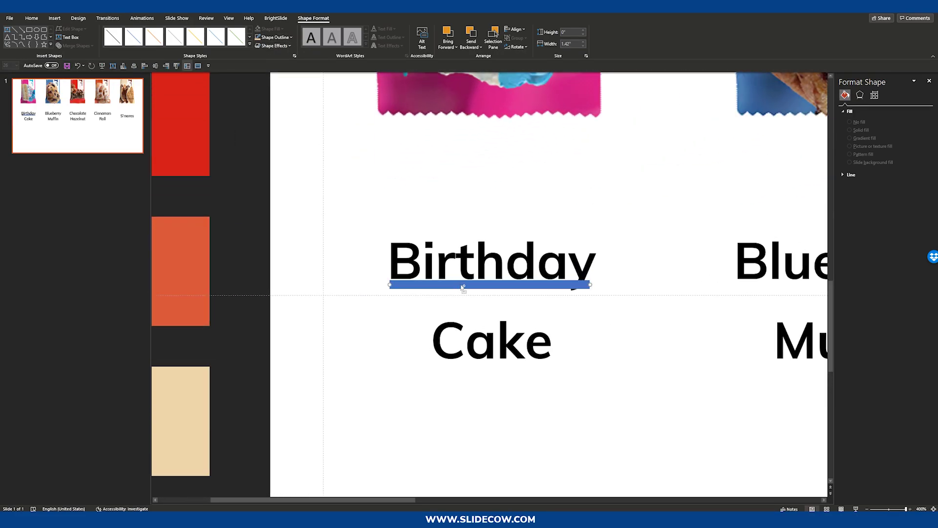
key(shift+Right)
scroll(461, 286, down, 7)
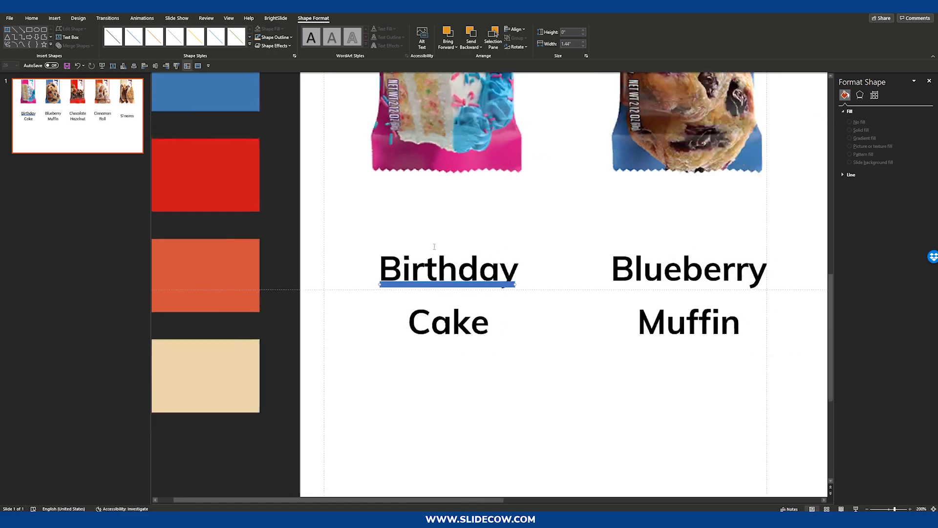
Step: Recolor the line beneath "Birthday" pink by sampling the pink swatch beside the slide
click(274, 38)
click(290, 165)
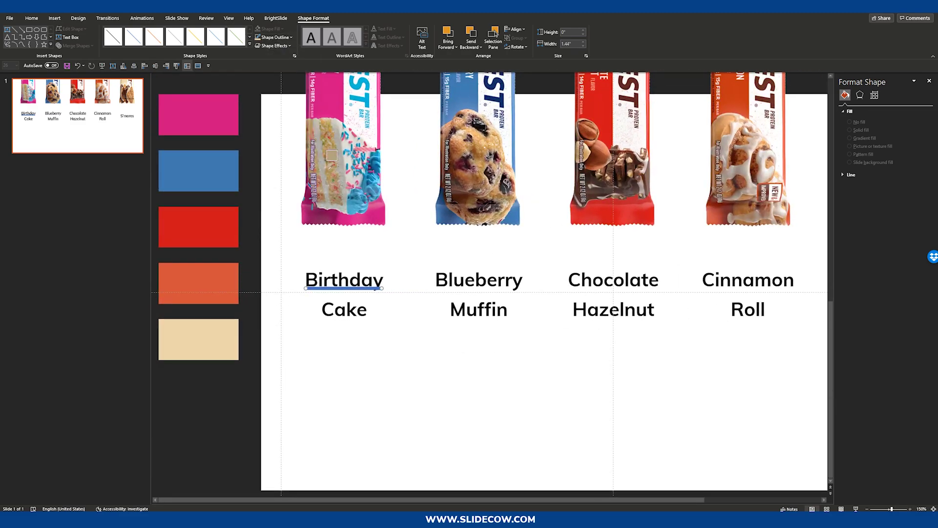
scroll(247, 146, down, 1)
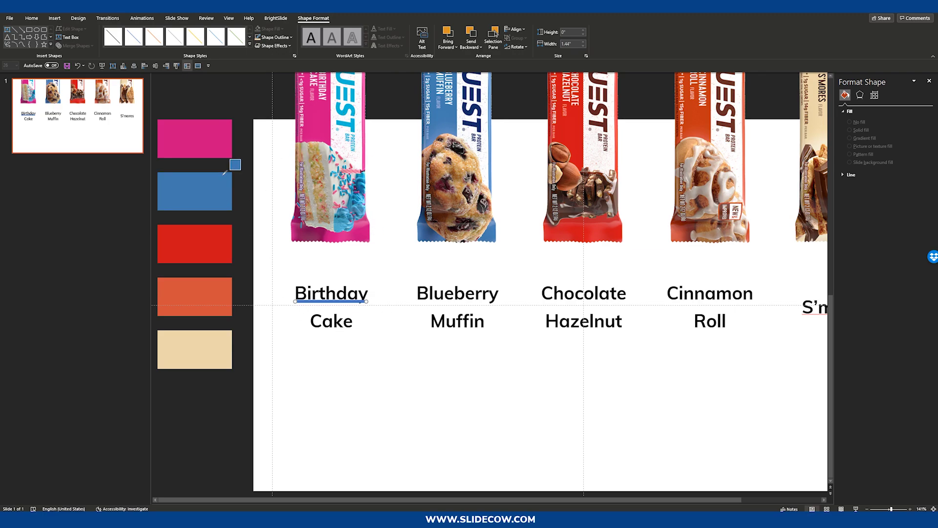
click(225, 135)
Step: Duplicate the pink line beneath "Cake" and shorten it to roughly the width of that word
scroll(329, 302, up, 10)
drag(482, 284, 487, 368)
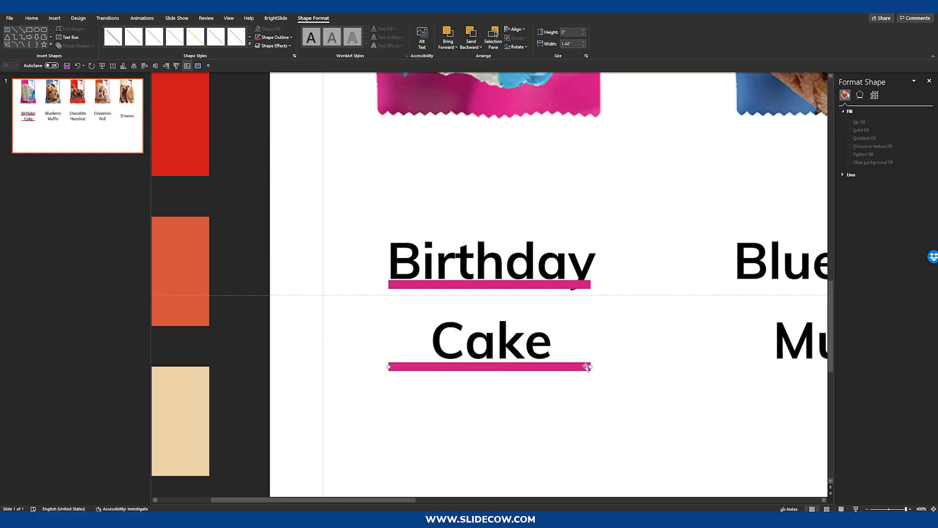
drag(589, 367, 530, 371)
drag(390, 368, 433, 367)
drag(490, 368, 509, 368)
click(530, 392)
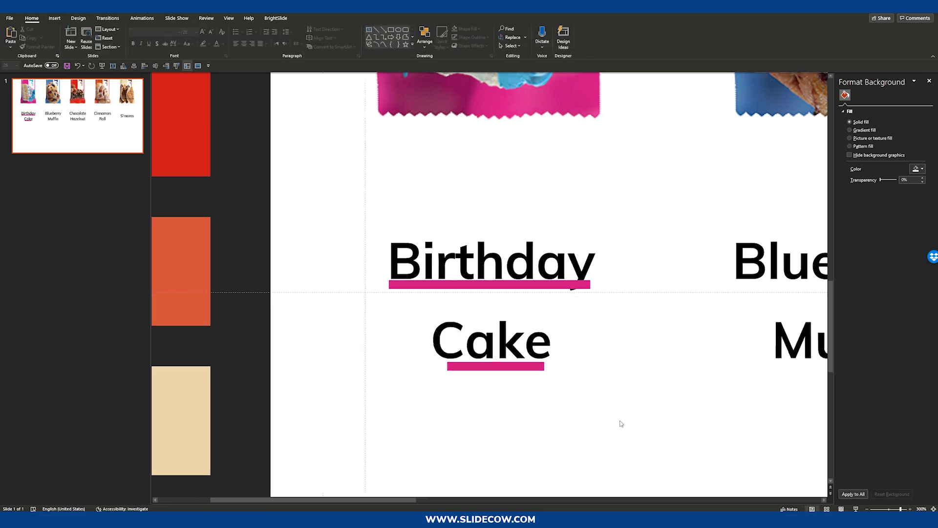
Step: Center-align the "Birthday Cake" text box and its two pink lines with one another
scroll(620, 423, down, 5)
drag(520, 450, 316, 280)
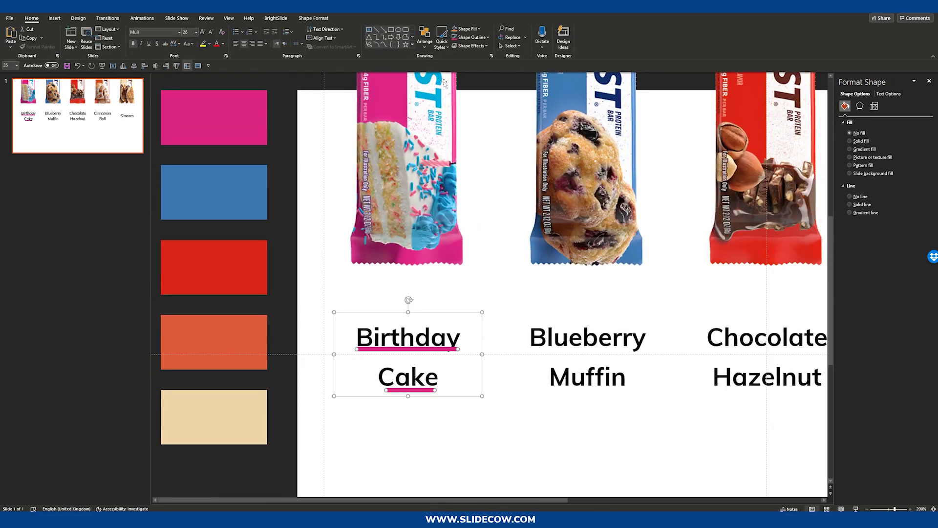
click(424, 37)
mouse_move(437, 163)
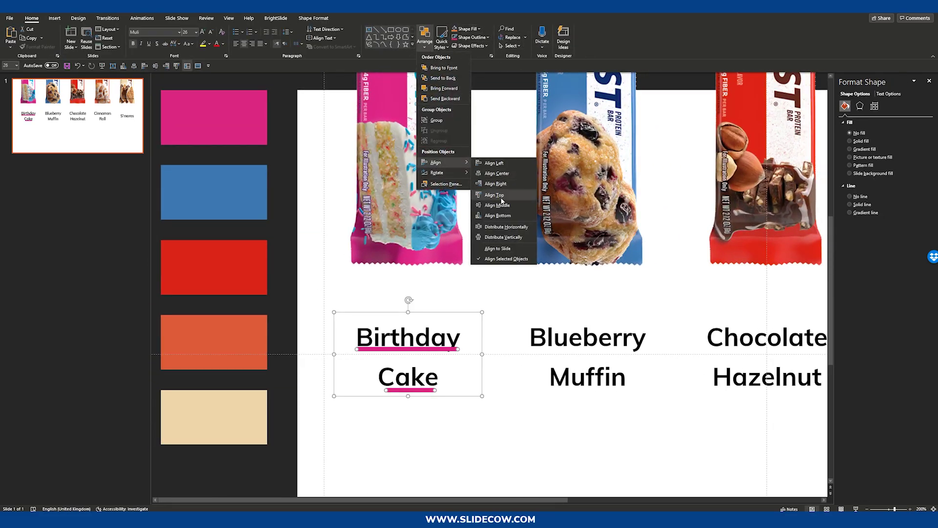
click(496, 174)
click(473, 431)
Step: Nudge the pink line beneath "Birthday" slightly down, away from the letters
scroll(409, 399, up, 5)
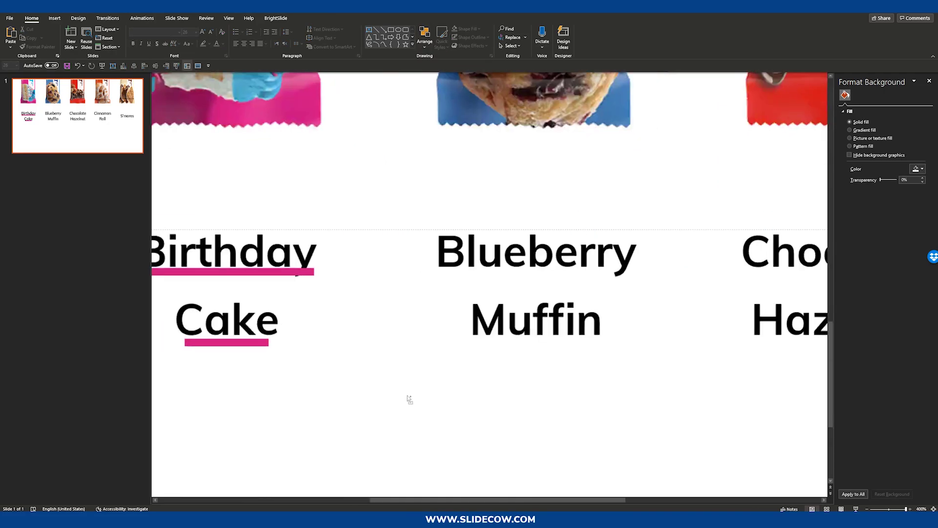
scroll(407, 395, down, 6)
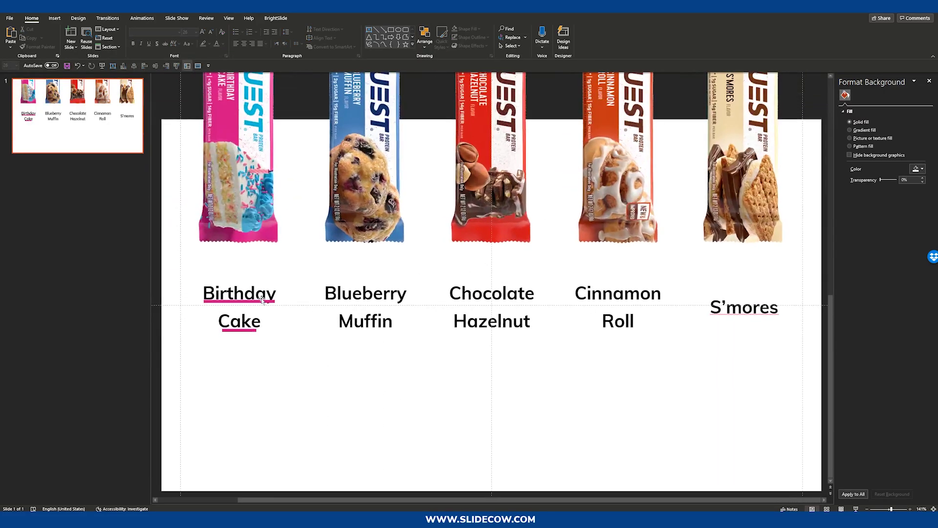
click(263, 300)
scroll(436, 316, up, 6)
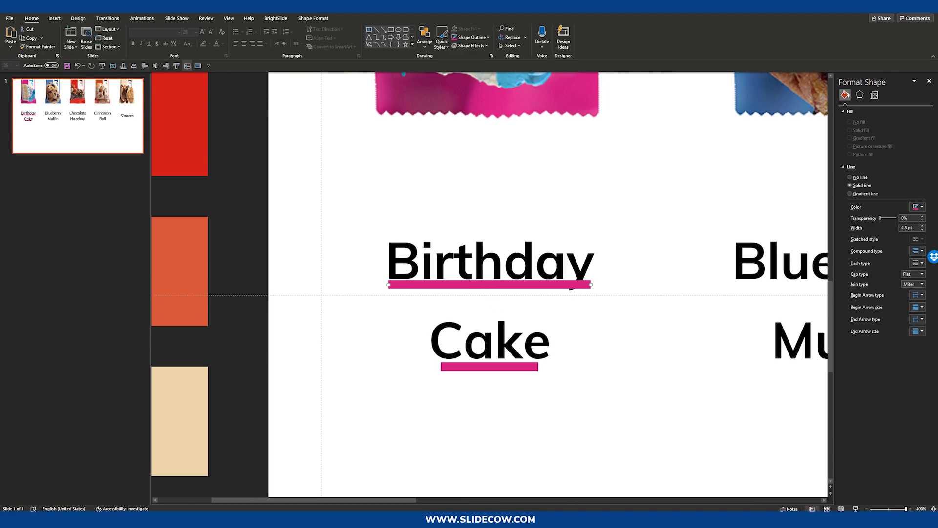
key(ctrl+Down)
key(ctrl+Down)
key(ctrl+Down)
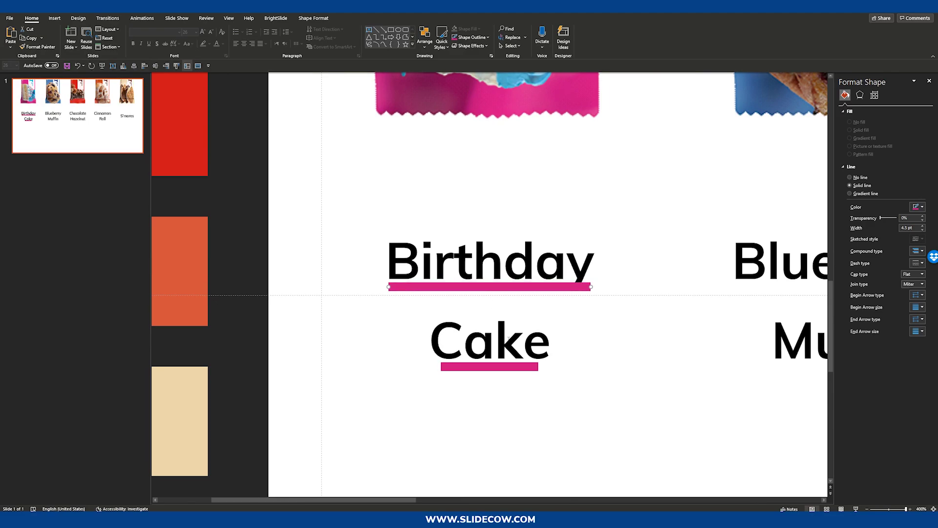
key(ctrl+Down)
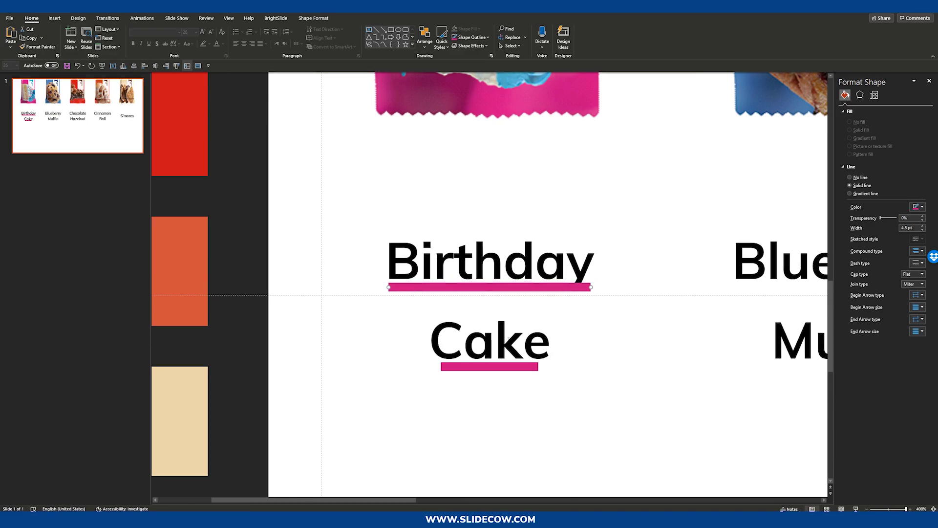
Step: Bring the "Birthday Cake" text box to the front, above its pink lines
click(537, 231)
right_click(531, 213)
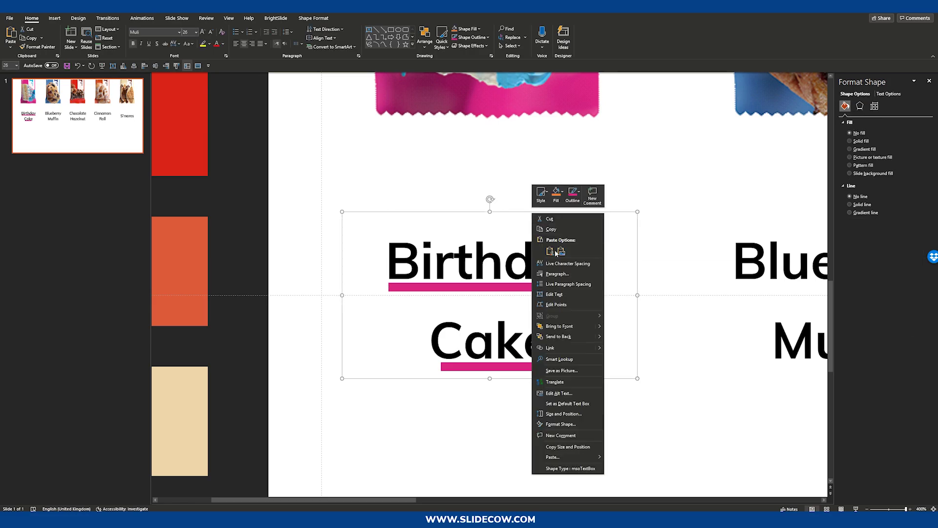
key(Escape)
click(650, 359)
scroll(646, 355, down, 10)
scroll(646, 356, down, 15)
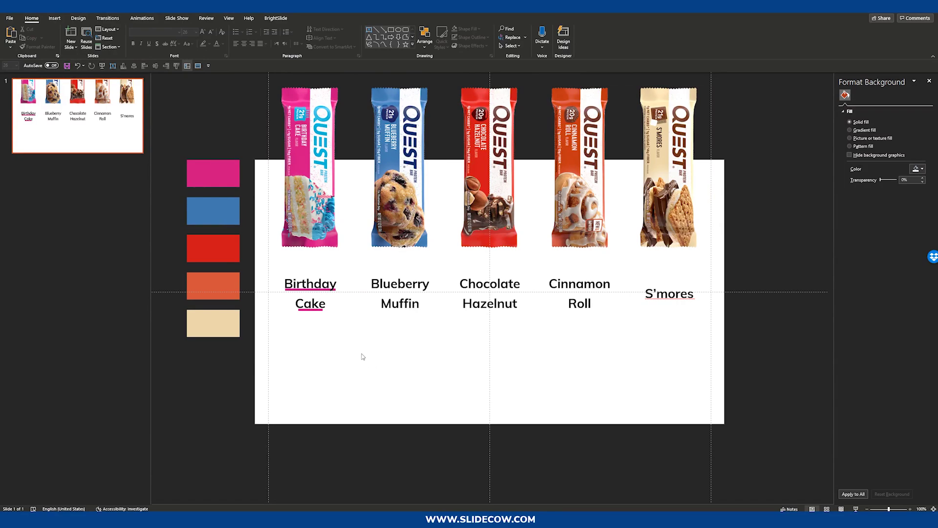
Step: Lengthen the pink line beneath "Cake" slightly so it better matches the word's width
drag(372, 348, 257, 277)
scroll(257, 277, up, 5)
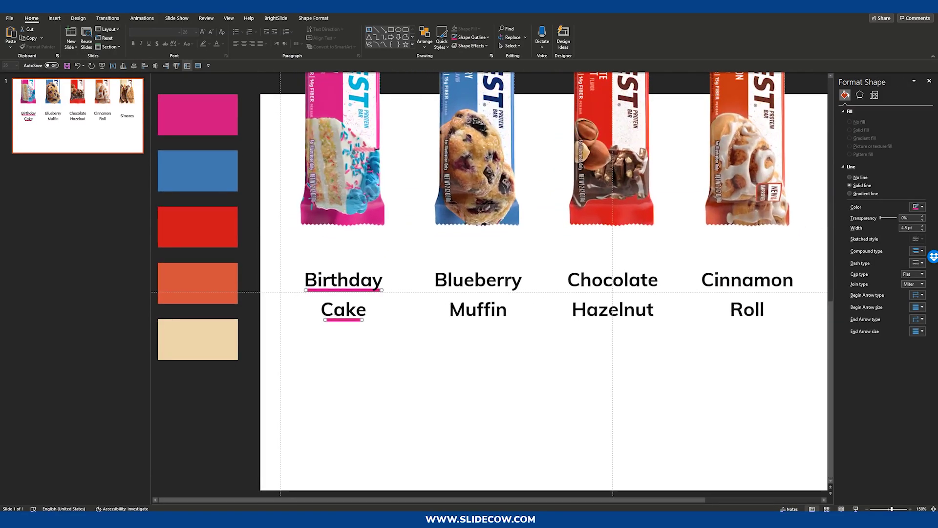
drag(379, 338, 300, 305)
click(299, 305)
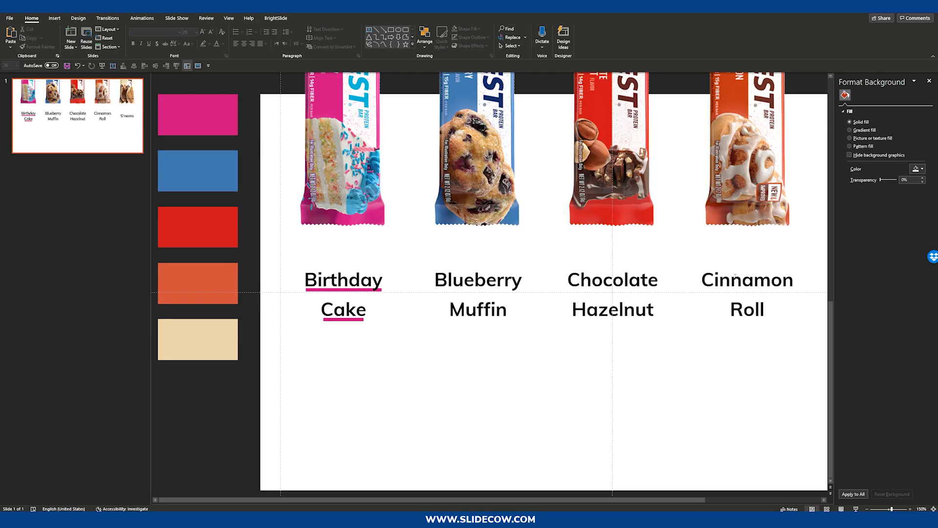
Step: Copy the pair of pink lines beneath the Blueberry Muffin, Chocolate Hazelnut, Cinnamon Roll and S'mores labels
scroll(429, 368, up, 5)
key(ctrl+v)
drag(489, 315, 777, 317)
scroll(448, 319, right, 5)
scroll(435, 377, right, 5)
key(ctrl+v)
drag(436, 377, 731, 320)
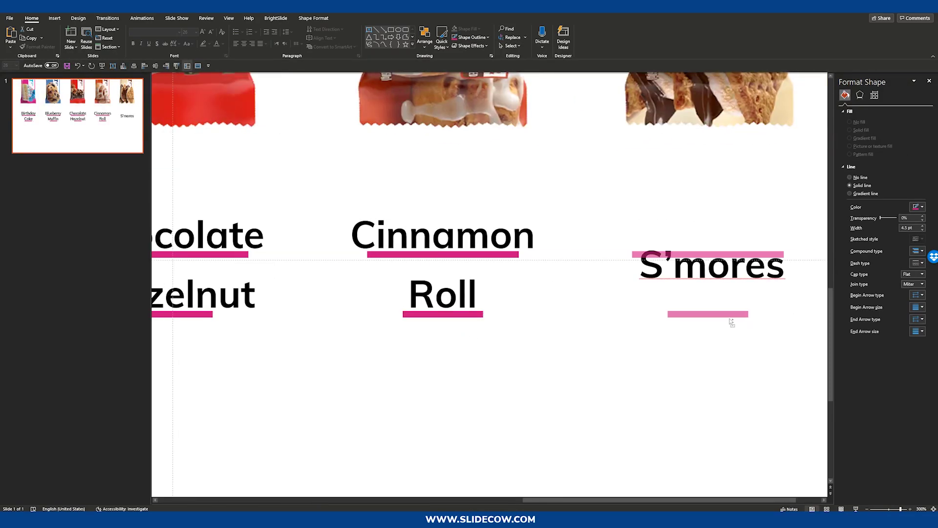
scroll(731, 321, down, 5)
key(Escape)
Step: Lengthen the lines beneath "Blueberry" and "Muffin" to match the width of each word
drag(691, 394, 551, 272)
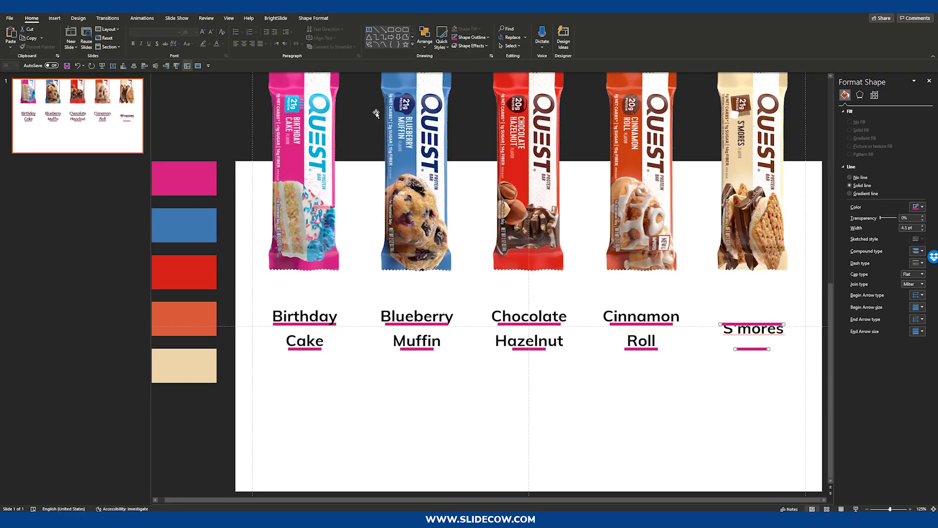
click(444, 373)
click(417, 349)
scroll(444, 373, up, 5)
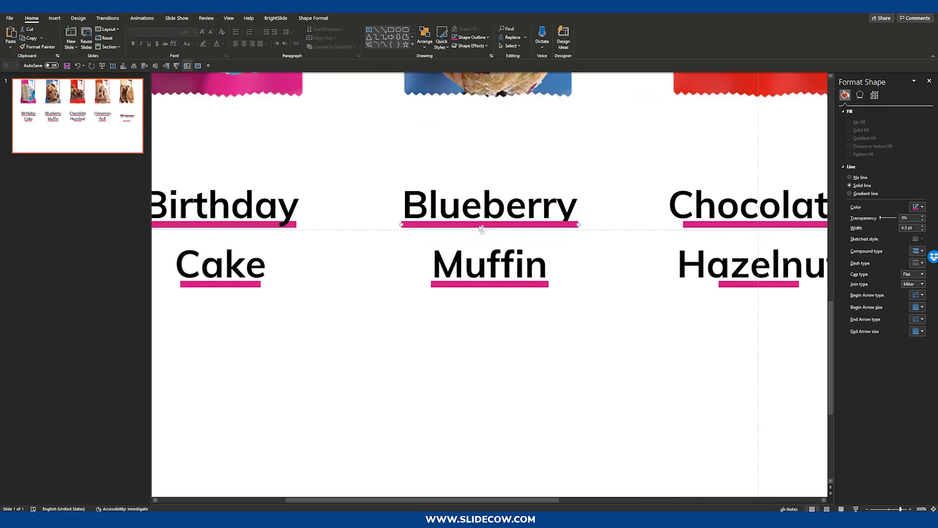
Step: Lengthen the lines beneath "Chocolate" and "Hazelnut" to match the width of each word
scroll(620, 373, right, 5)
key(ctrl+v)
drag(603, 332, 351, 188)
scroll(489, 269, down, 5)
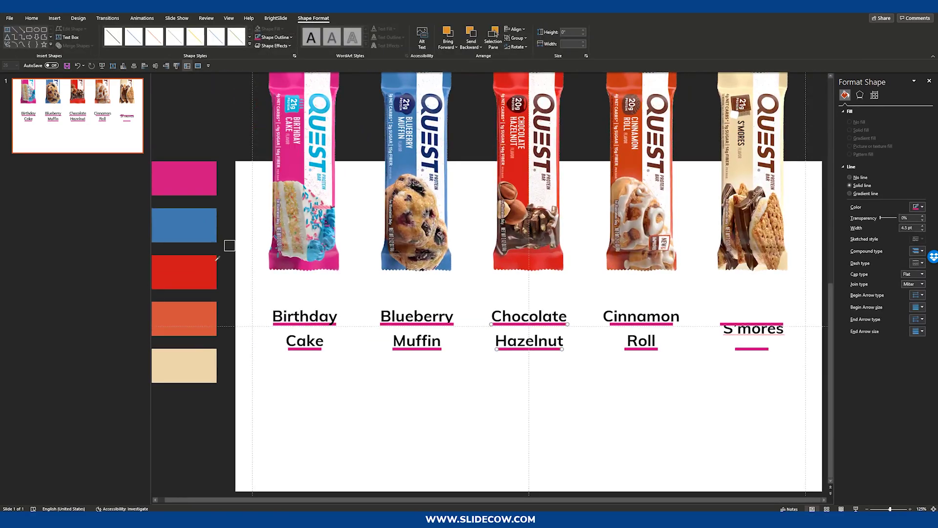
Step: Color the Blueberry Muffin lines blue, Chocolate Hazelnut red and Cinnamon Roll orange from the swatches, fitting the Cinnamon Roll lines to their words
click(672, 367)
click(641, 349)
scroll(654, 346, up, 5)
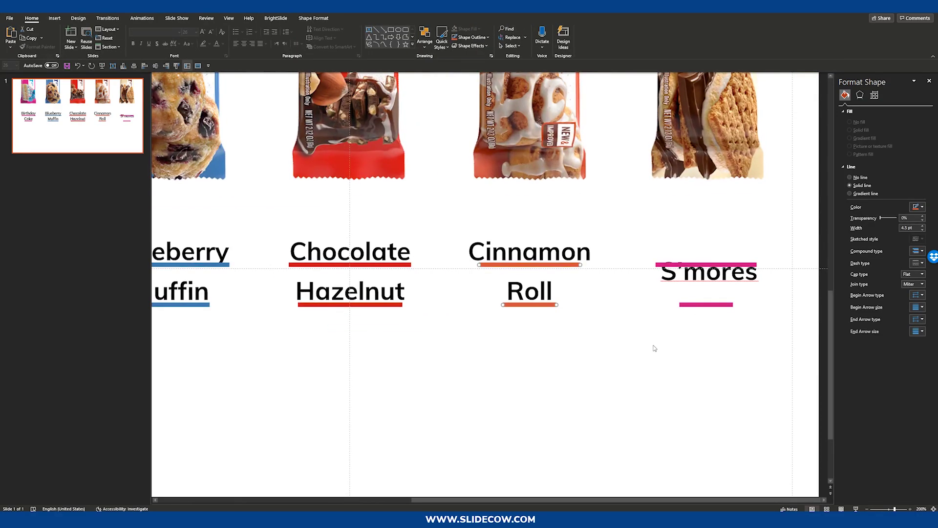
click(454, 290)
Step: Move the longer pink line at the S'mores label down so it sits directly beneath the word
click(706, 264)
scroll(706, 264, up, 5)
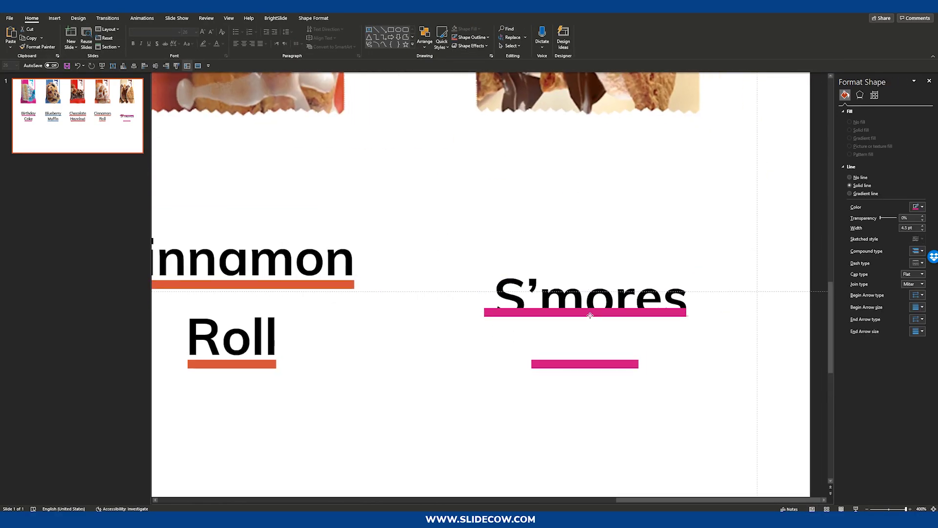
key(Down)
key(Down)
key(Down)
Step: Delete the spare shorter line below "S'mores" and recolor the remaining one with the beige swatch, fitted to the word
click(585, 362)
key(Delete)
click(586, 325)
click(667, 325)
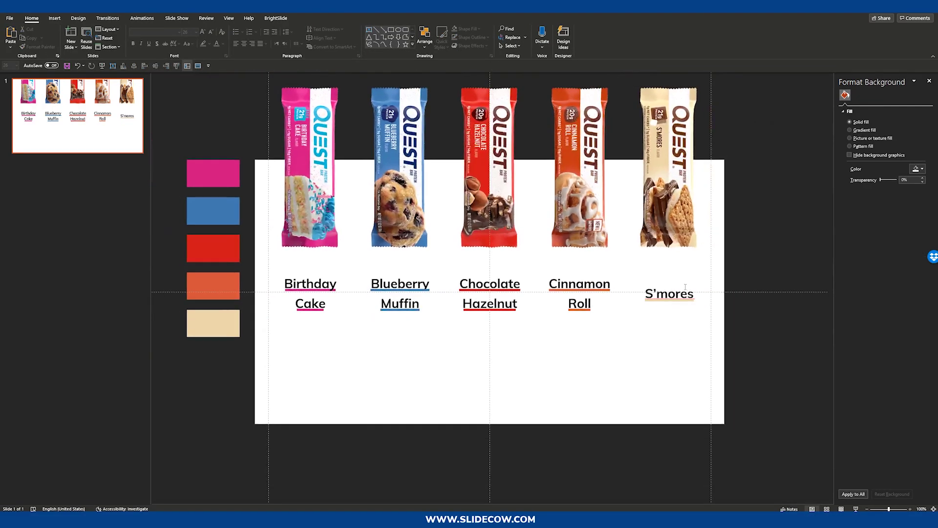
Step: Clear the spelling flag on "S'mores" and bring the remaining flavor text boxes in front of their accent lines
right_click(681, 293)
right_click(655, 294)
drag(687, 322, 274, 266)
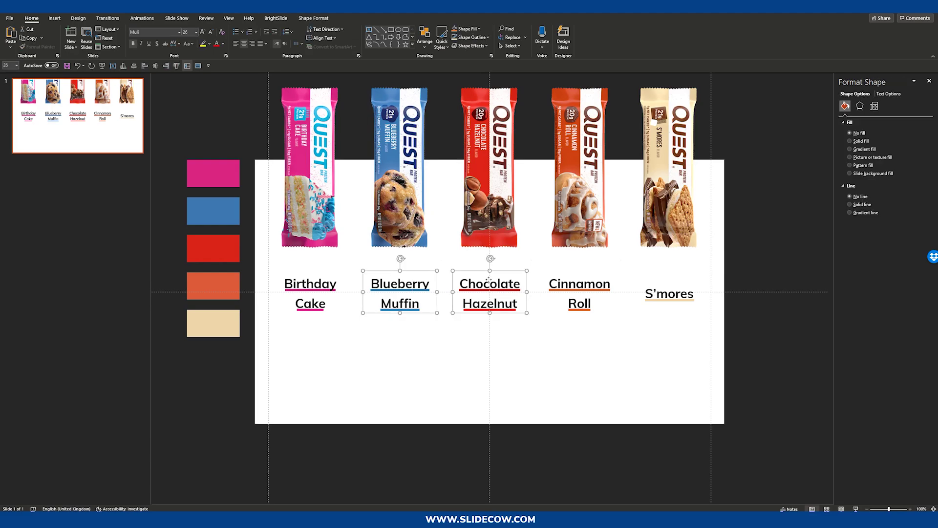
right_click(640, 264)
click(629, 368)
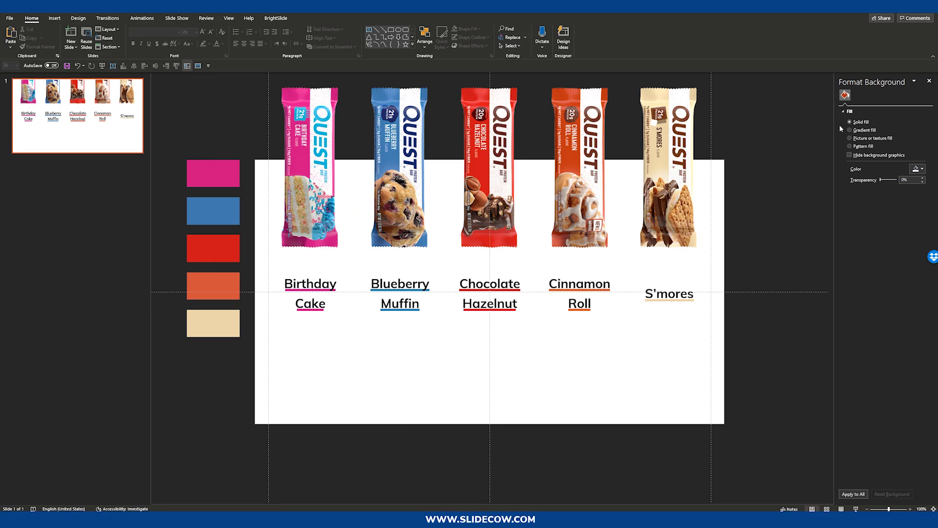
click(929, 81)
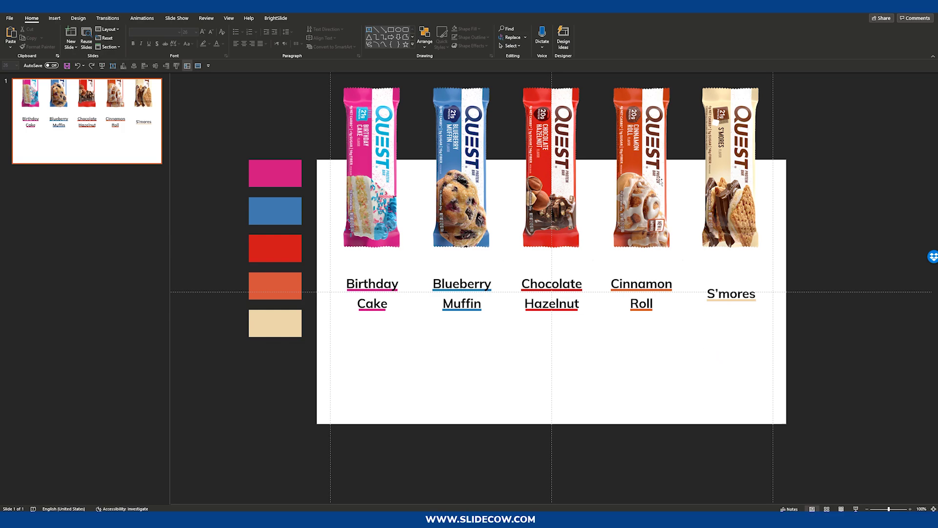
Step: Group each of the five flavor labels with its own accent lines
click(662, 170)
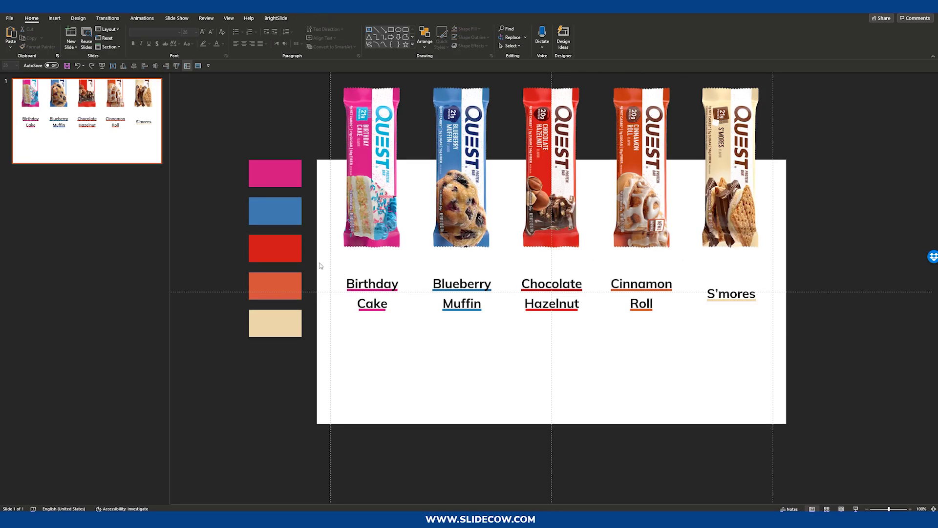
drag(320, 264, 443, 370)
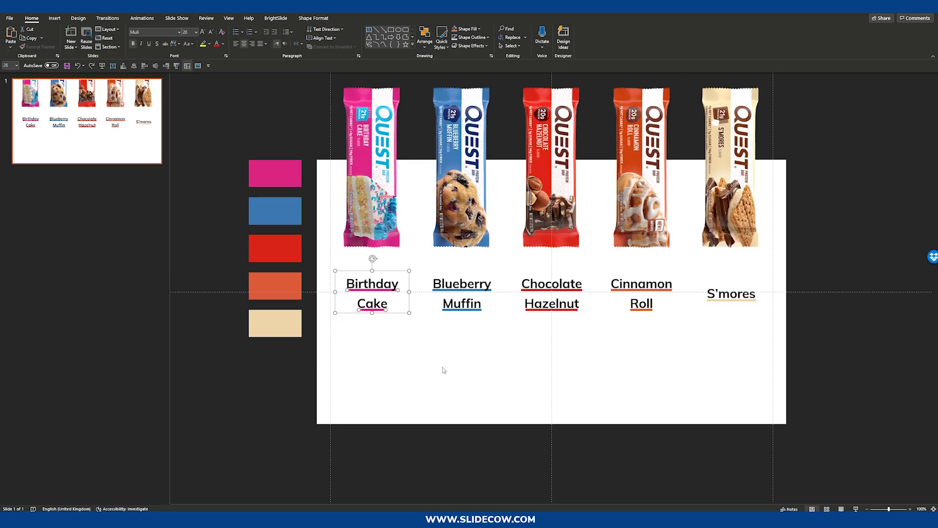
drag(514, 345, 410, 262)
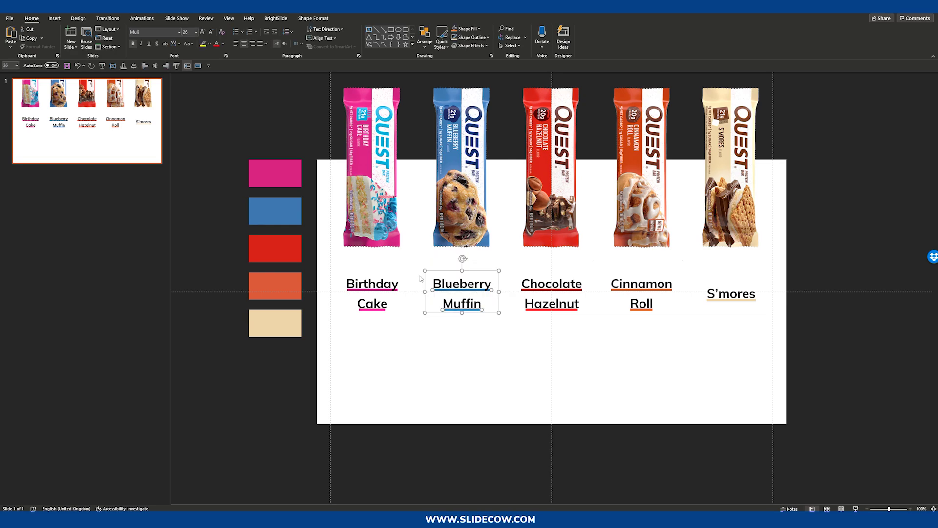
drag(606, 342, 508, 257)
click(685, 341)
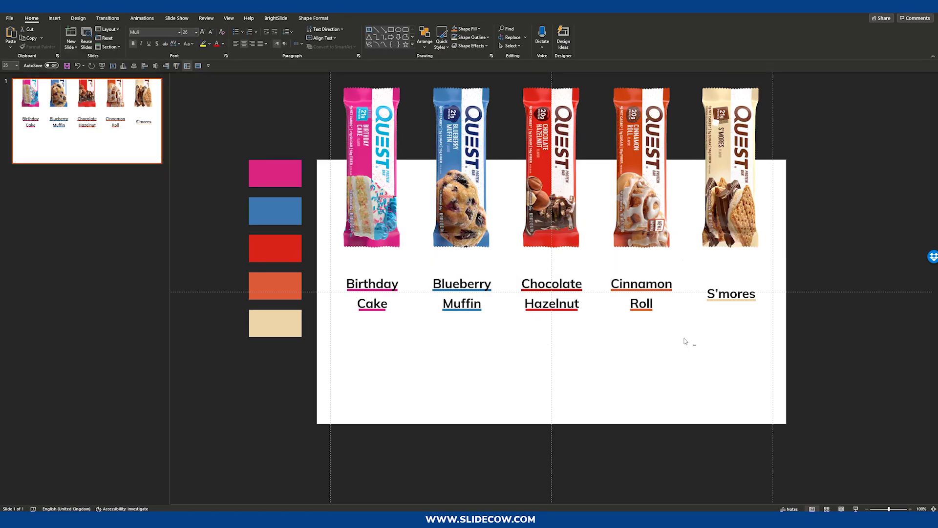
drag(686, 341, 571, 249)
drag(805, 332, 678, 254)
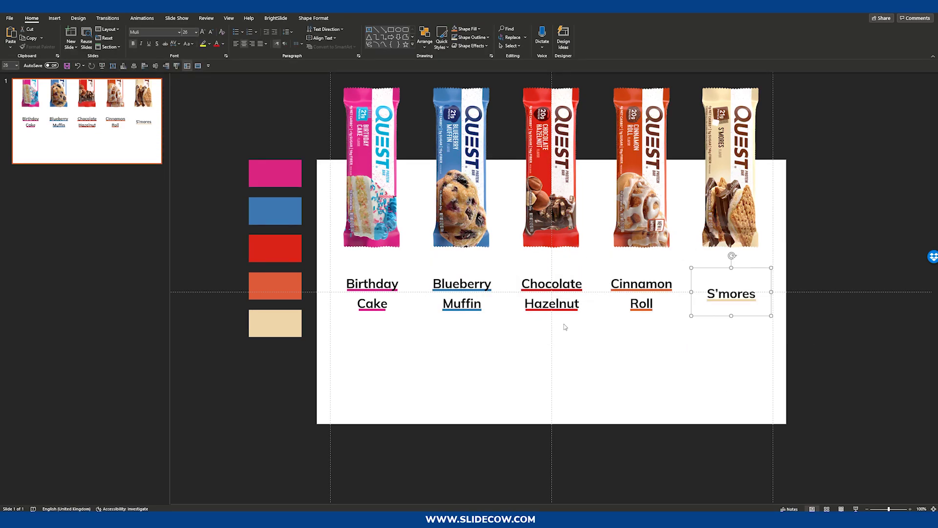
Step: Show the list of slide objects and rename the birthday cake bar picture to "!!Birthday Cake Pic"
click(511, 45)
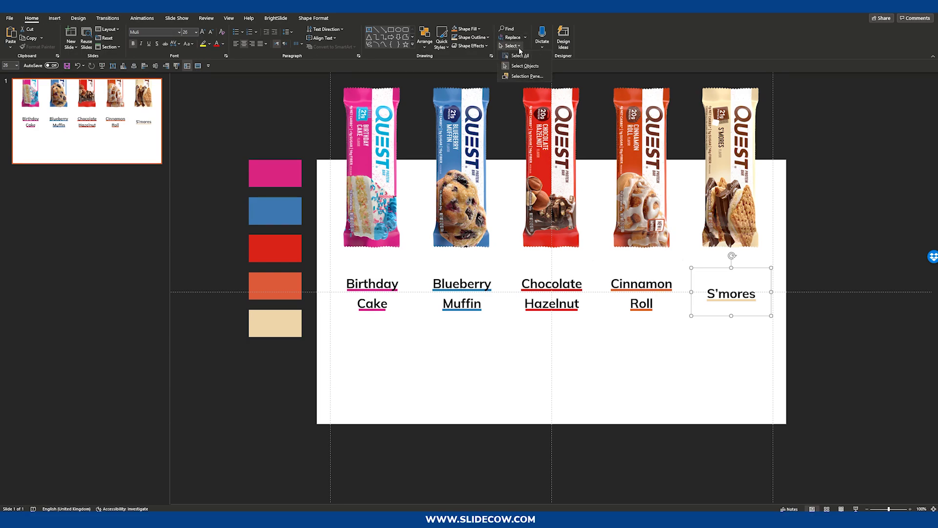
click(519, 77)
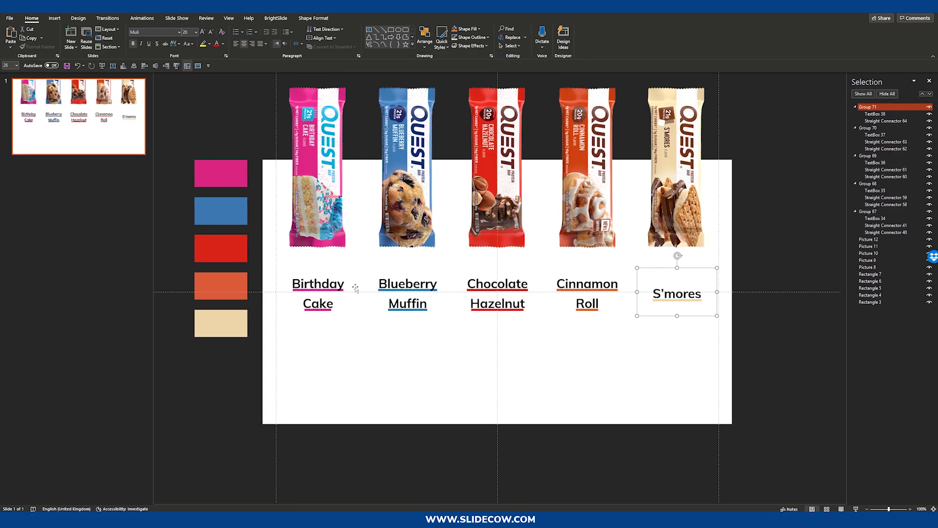
click(867, 269)
click(867, 268)
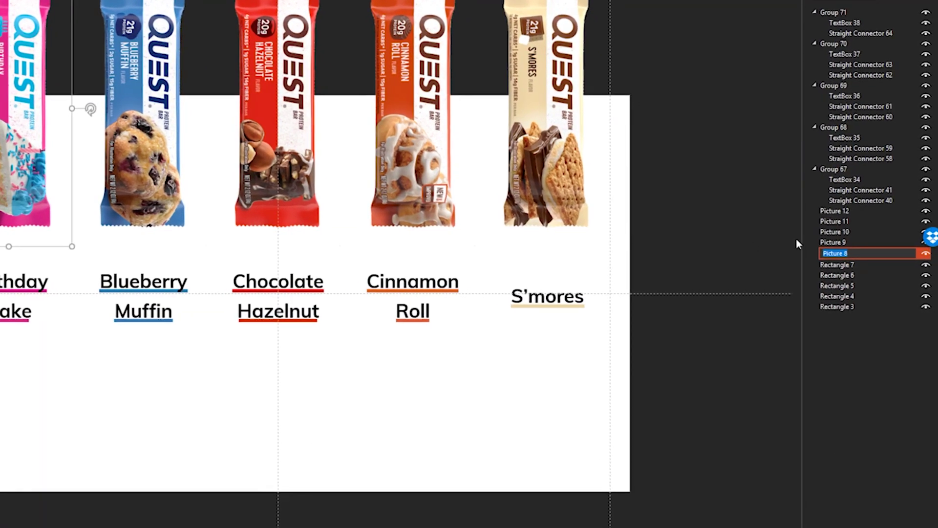
text(t)
text(B)
text(Birthday Cake Pic)
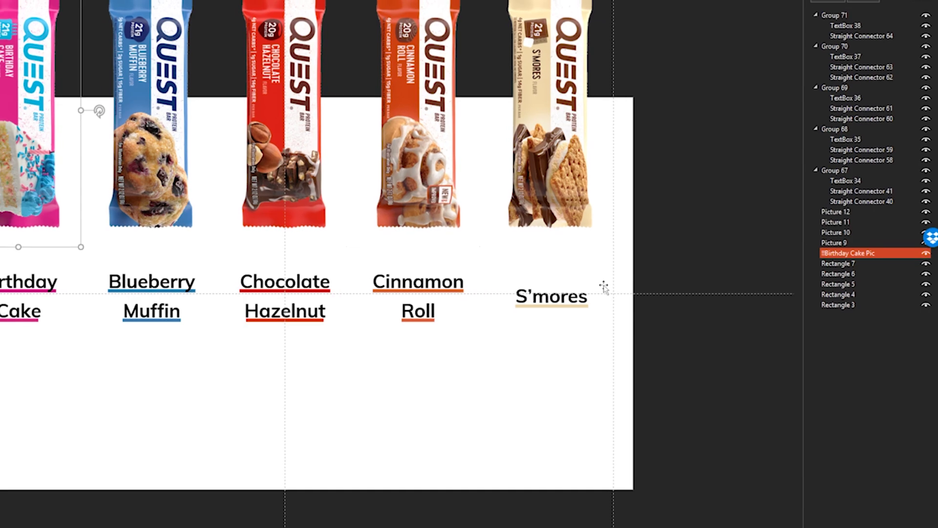
Step: Rename the group holding the "Birthday Cake" label and its accent lines to "!!Birthday Cake Text"
click(31, 264)
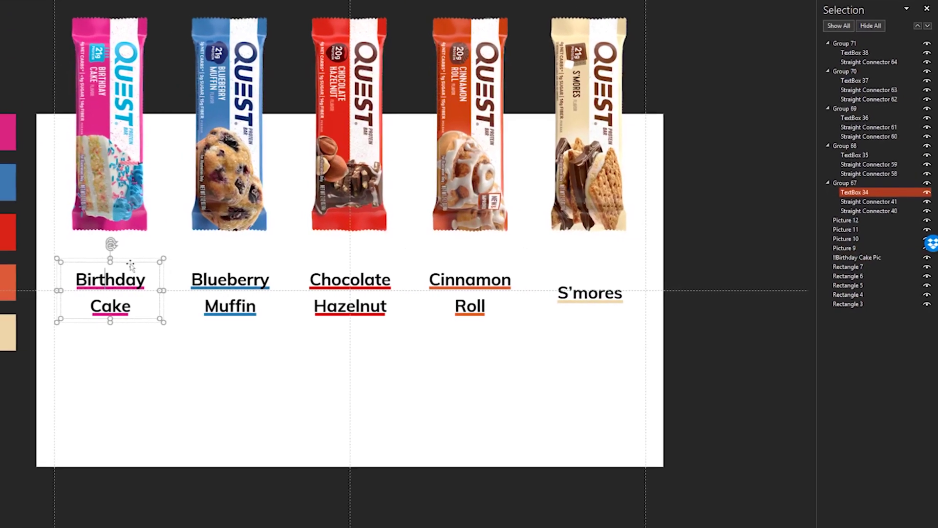
double_click(855, 183)
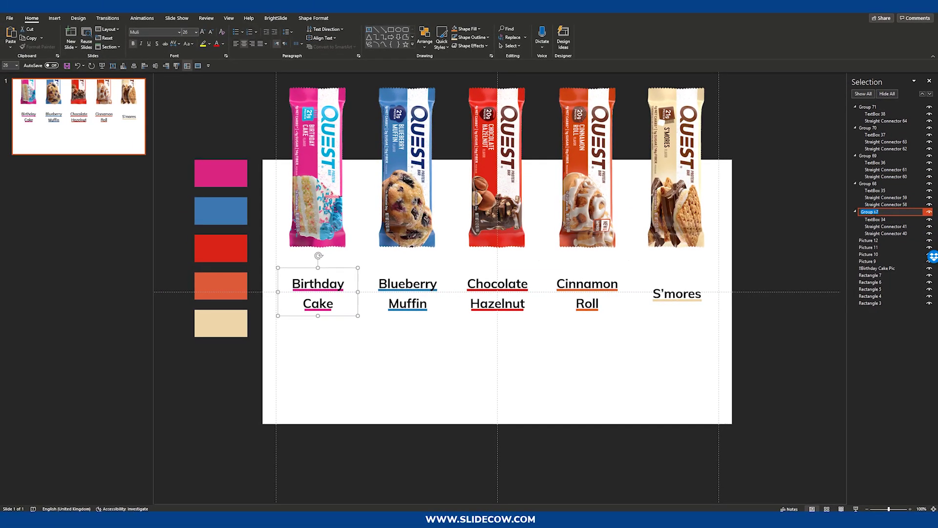
text(!!Birthday Cake Text)
key(Return)
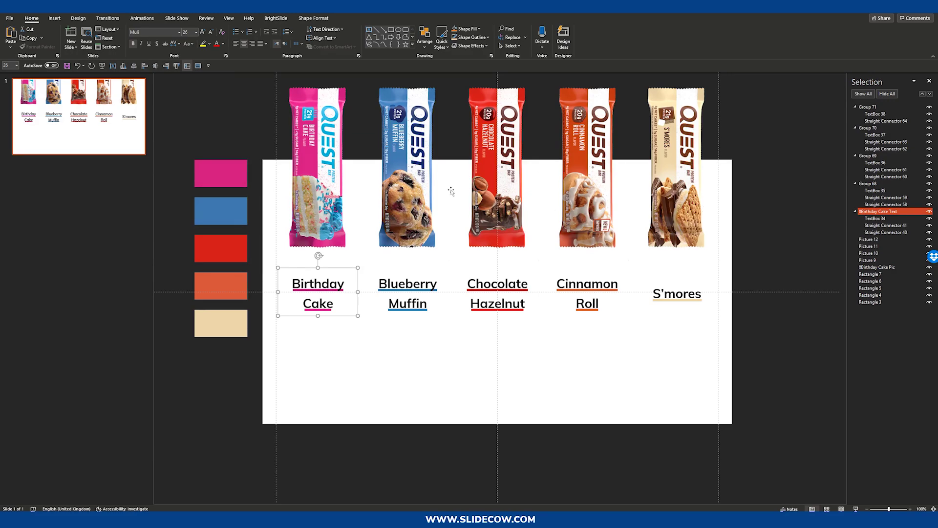
Step: Name the blueberry muffin bar picture "!!Blueberry Pic" and its label group "!!Blueberry Text"
click(422, 185)
key(F2)
text(!!Blueberry Pic)
key(Return)
double_click(916, 184)
text(!!Blueberry Text)
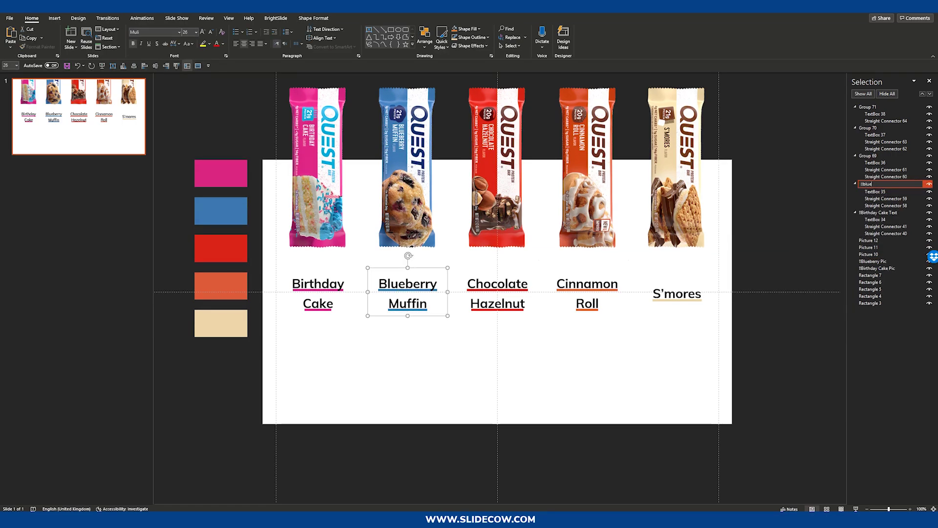
key(Return)
Step: Rename the three remaining bar pictures "!!Hazelnut Pic", "!!Cinnamon Roll Pic" and "!!Smores Pic" to match their flavors
double_click(874, 253)
text(!!Hazelnut Pic)
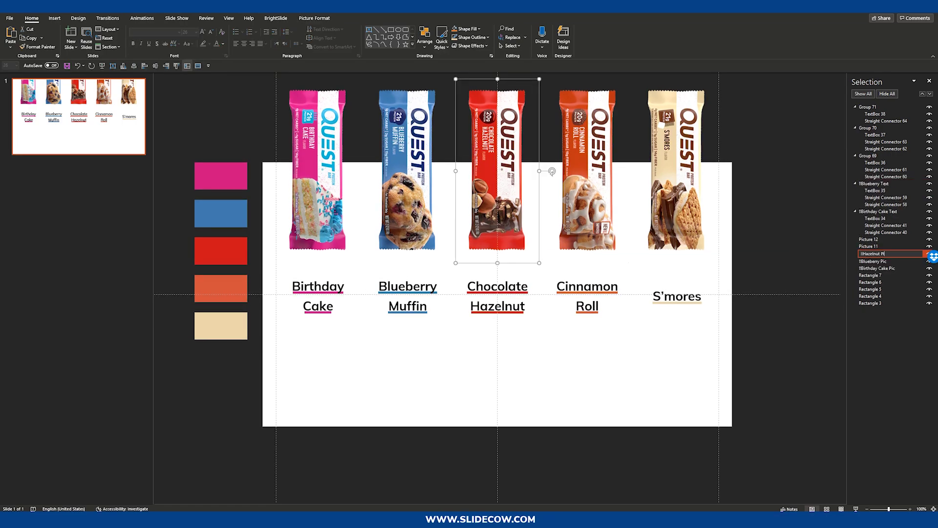
key(Return)
double_click(875, 246)
text(!!Cinnamon Roll Pic)
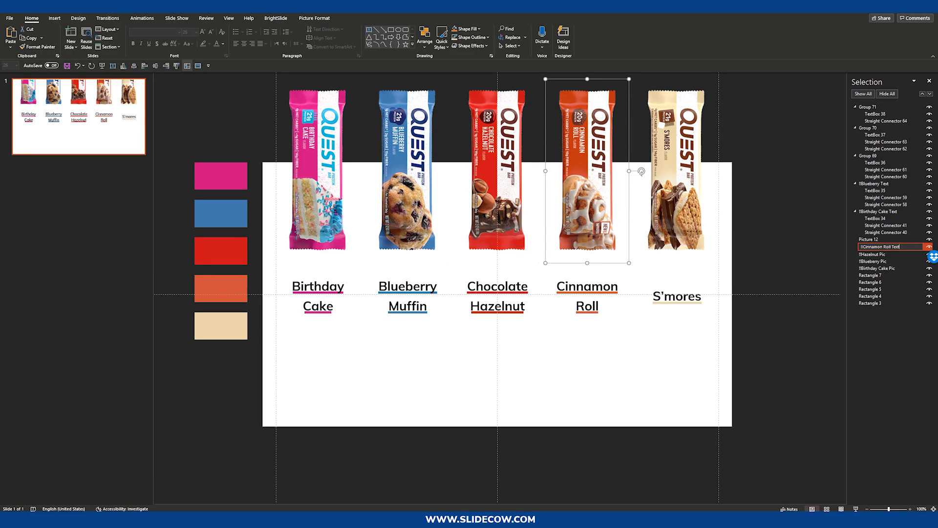
key(Return)
double_click(875, 239)
text(!!Smores Pic)
key(Return)
Step: Rename the three remaining label groups "!!Hazelnut Text", "!!Cinnamon Roll Text" and "!!Smores"
double_click(875, 155)
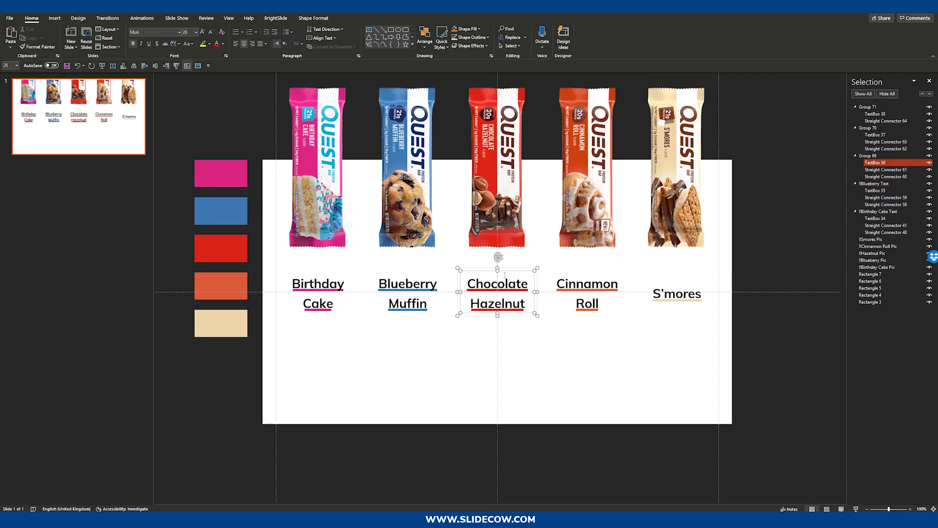
text(!!Hazelnut Text)
key(Return)
double_click(872, 128)
text(!!Cinnamon Roll Text)
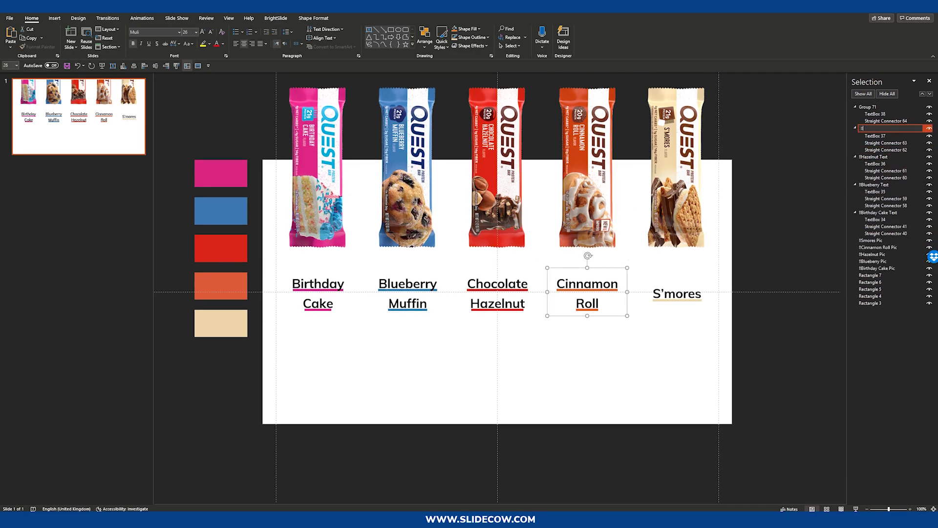
key(Return)
click(876, 107)
double_click(876, 107)
text(!!Smores)
key(Return)
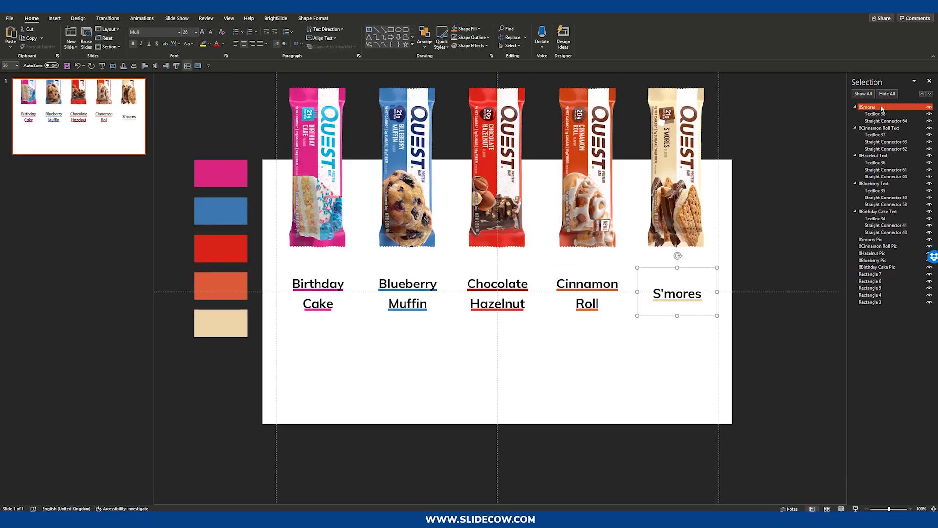
ctrl+click(889, 282)
click(888, 282)
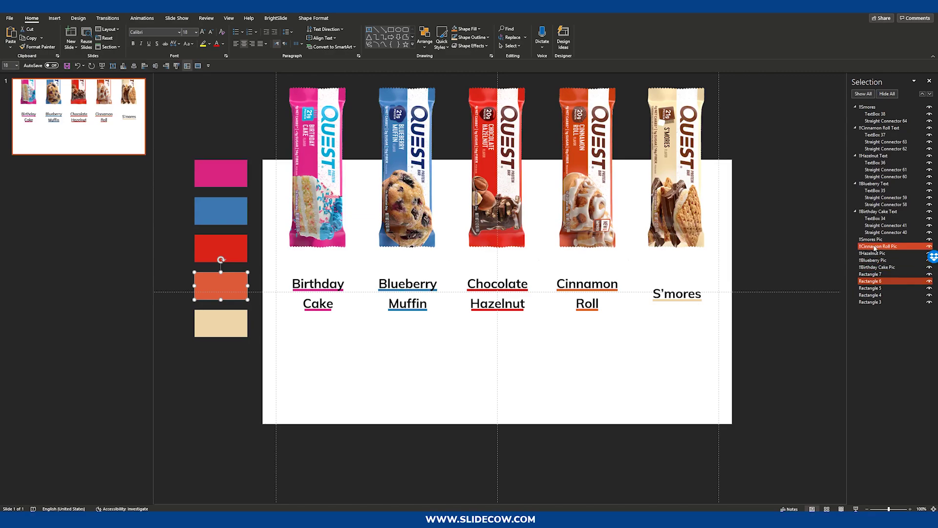
click(869, 212)
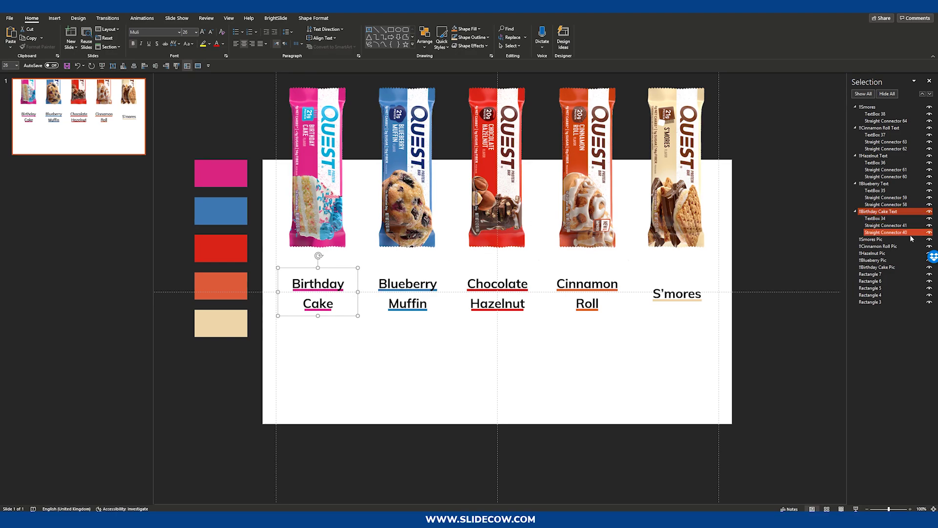
Step: Add a new slide after slide 1 and delete its title and content placeholders
click(76, 205)
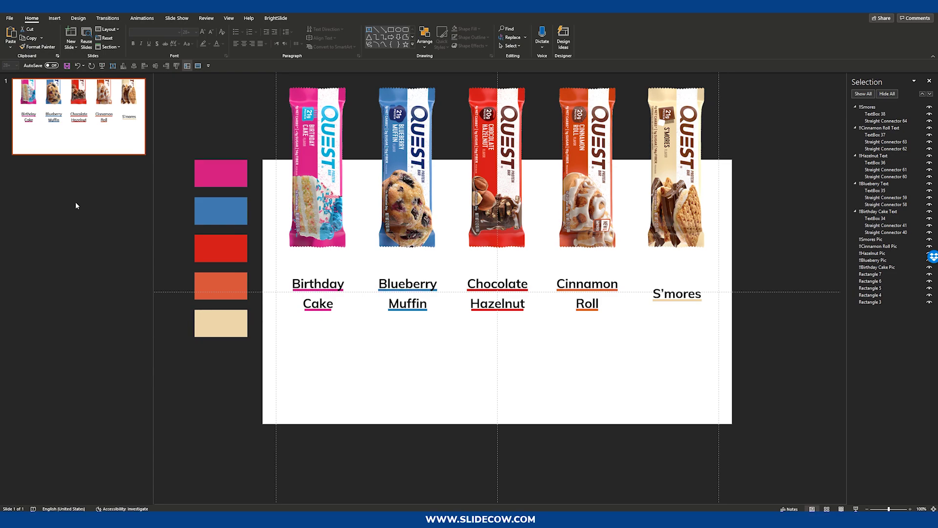
key(Return)
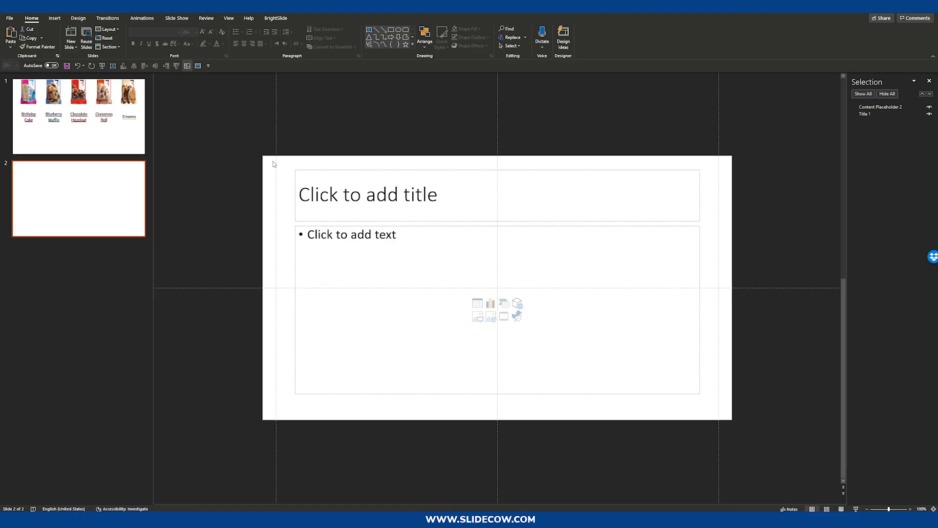
drag(272, 162, 794, 487)
key(Delete)
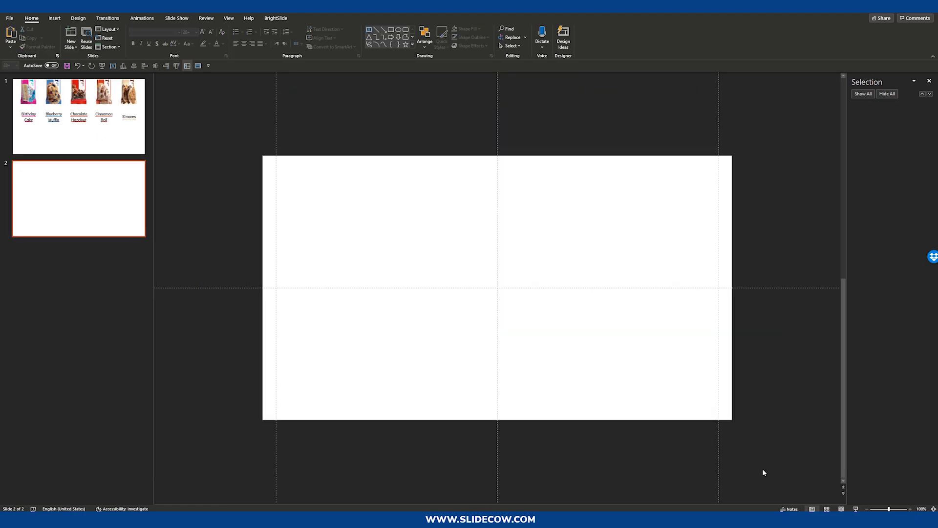
Step: Copy the five bar pictures and their label groups from slide 1 onto slide 2, leaving out the color swatches
key(Page_Up)
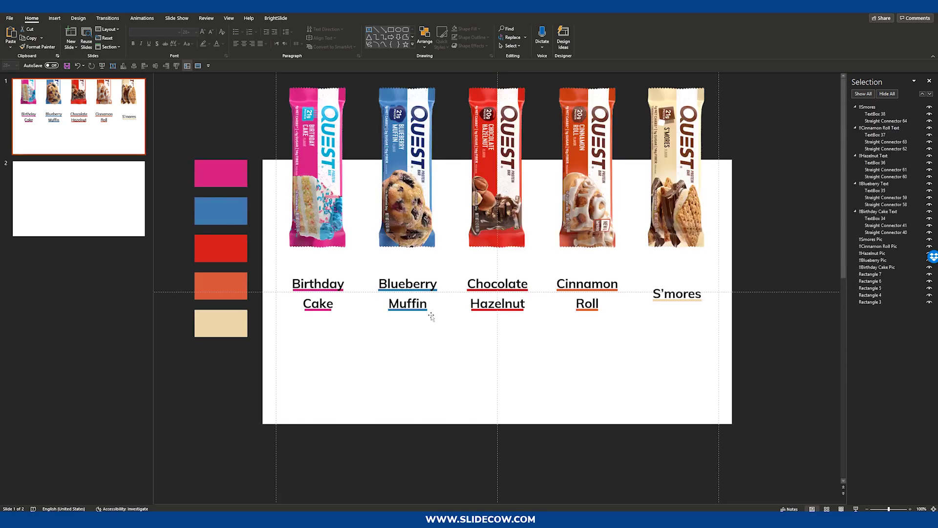
drag(769, 362, 244, 72)
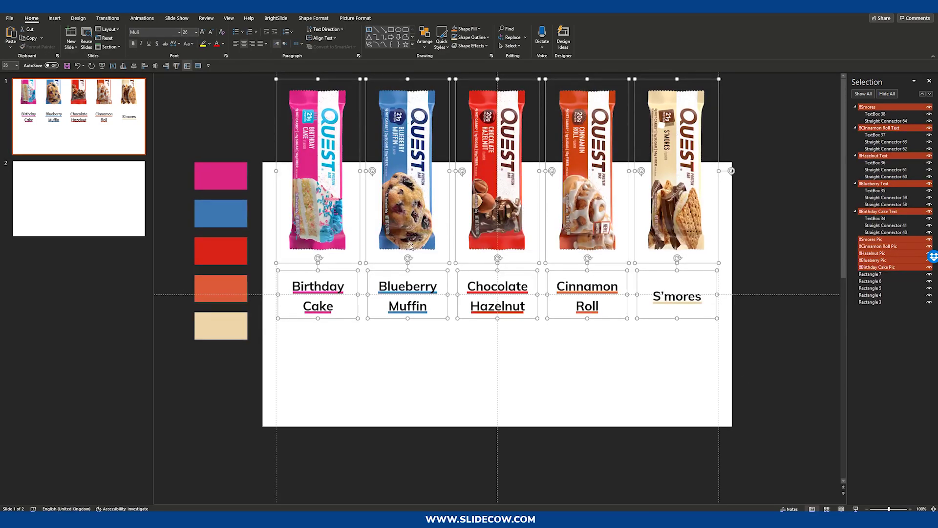
key(Page_Down)
key(ctrl+v)
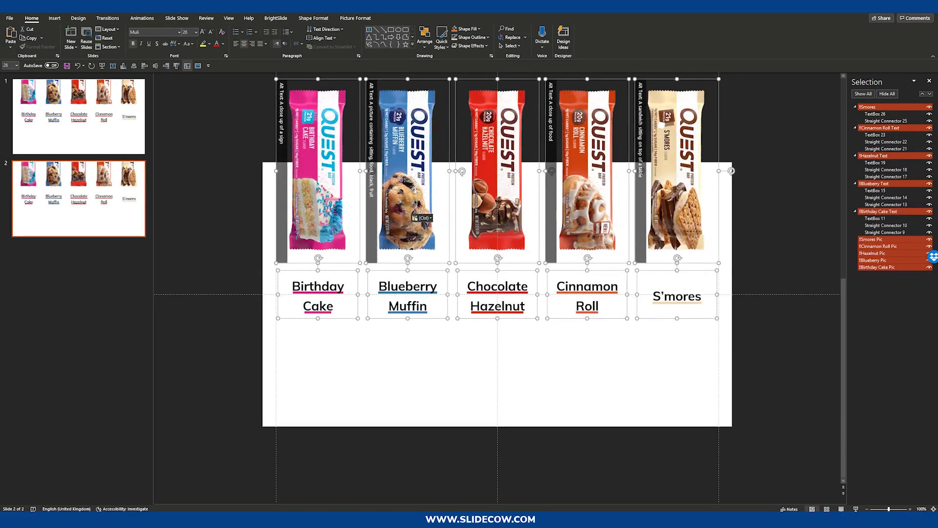
Step: Move the pasted bars and labels up until only the bars' lower ends remain on slide 2, and preview it full screen
drag(413, 161, 425, 130)
scroll(421, 215, up, 1)
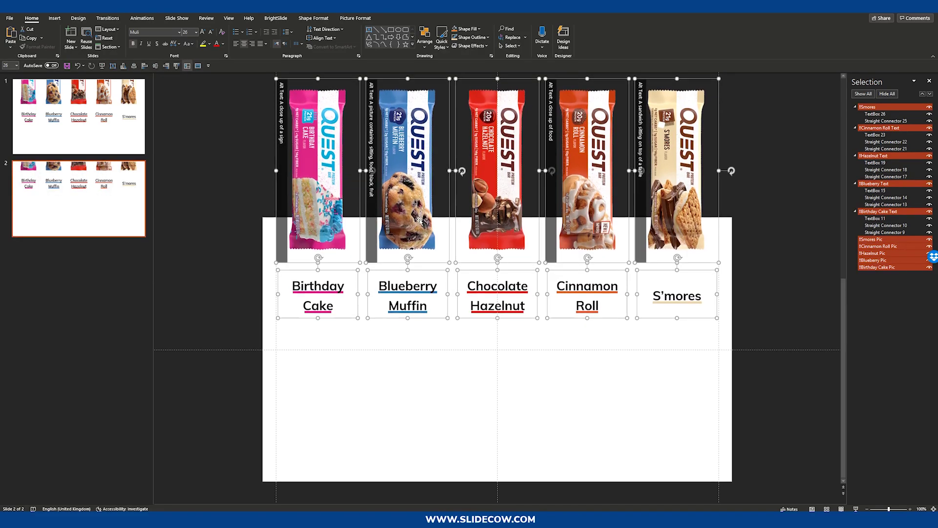
click(419, 268)
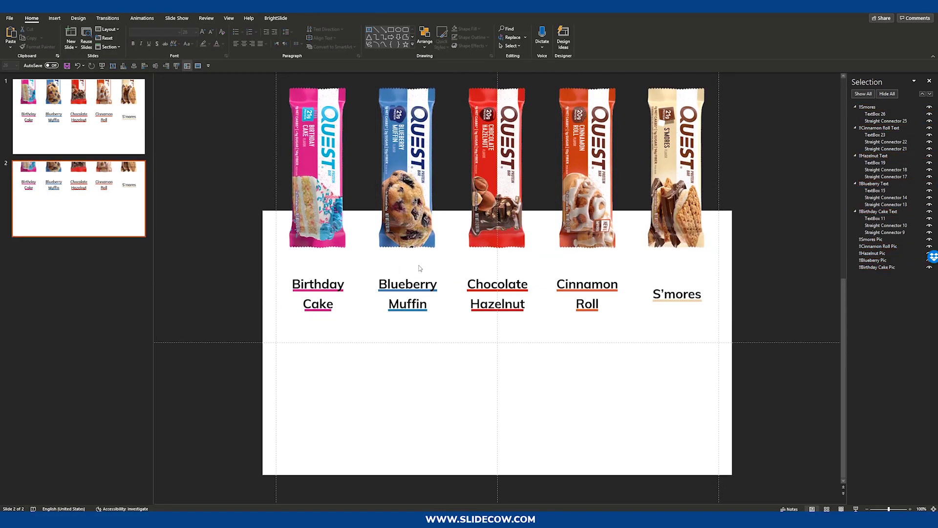
key(shift+F5)
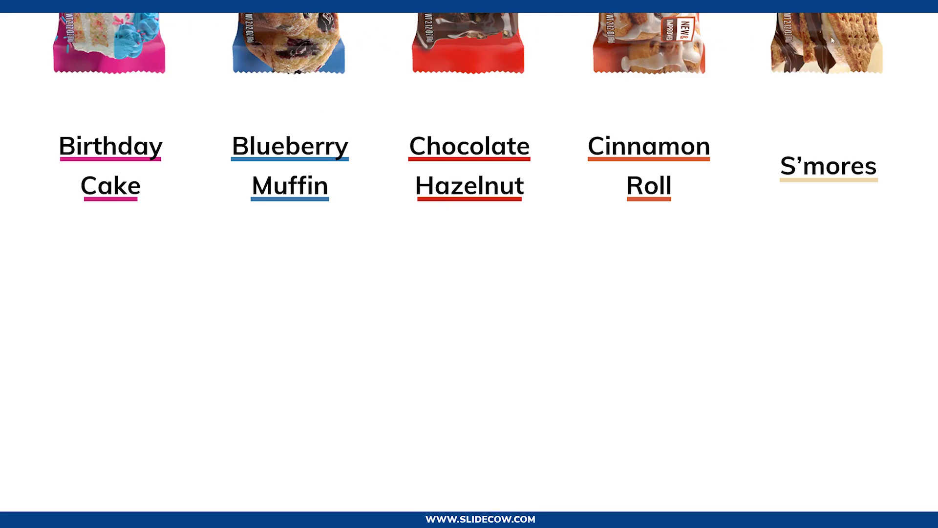
key(Escape)
Step: Move the five bar pictures on slide 2 slightly down toward their flavor labels
click(497, 166)
drag(233, 82, 726, 247)
scroll(294, 101, down, 3)
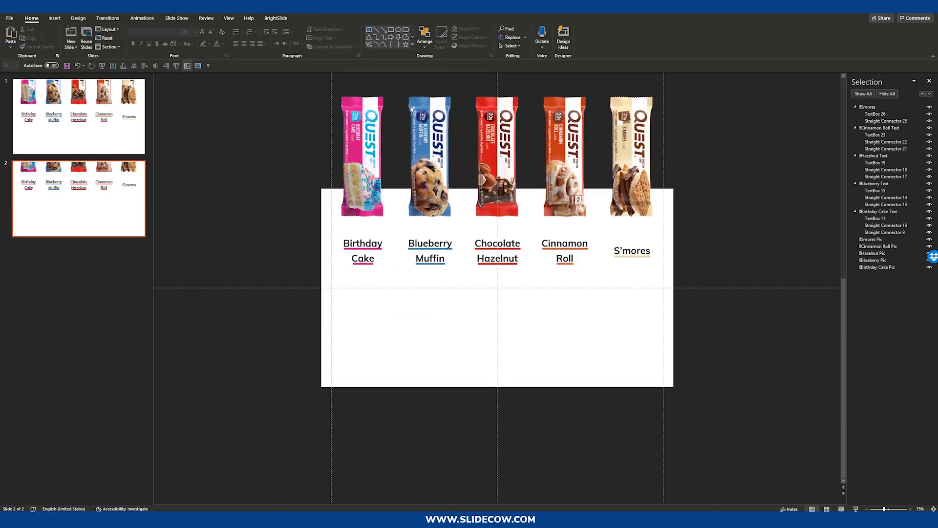
drag(318, 84, 728, 248)
drag(430, 147, 430, 153)
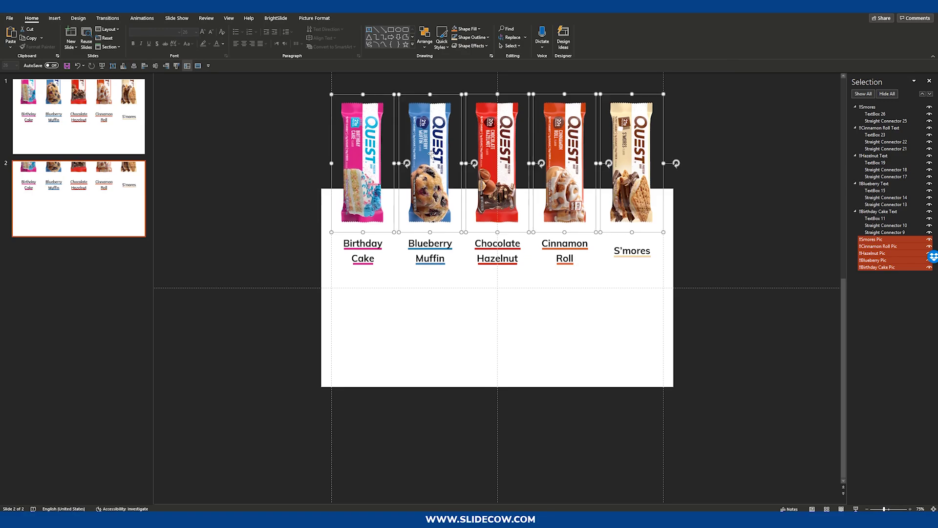
Step: Move the five flavor label groups up together so they sit directly beneath the bars
drag(268, 224, 759, 349)
scroll(407, 261, up, 5)
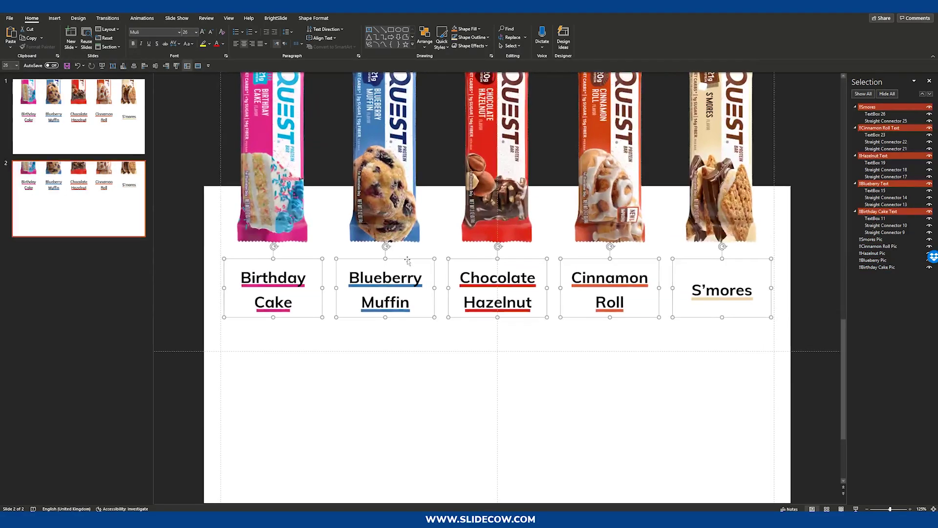
drag(408, 261, 407, 240)
scroll(718, 283, down, 5)
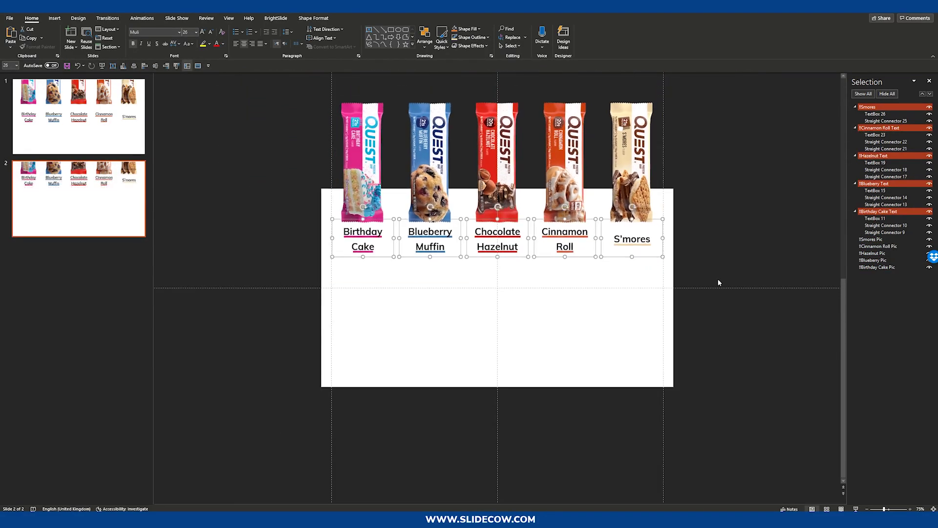
Step: Shift all five bars and their flavor labels slightly up together toward the slide's upper edge
drag(709, 272, 219, 205)
shift+click(384, 151)
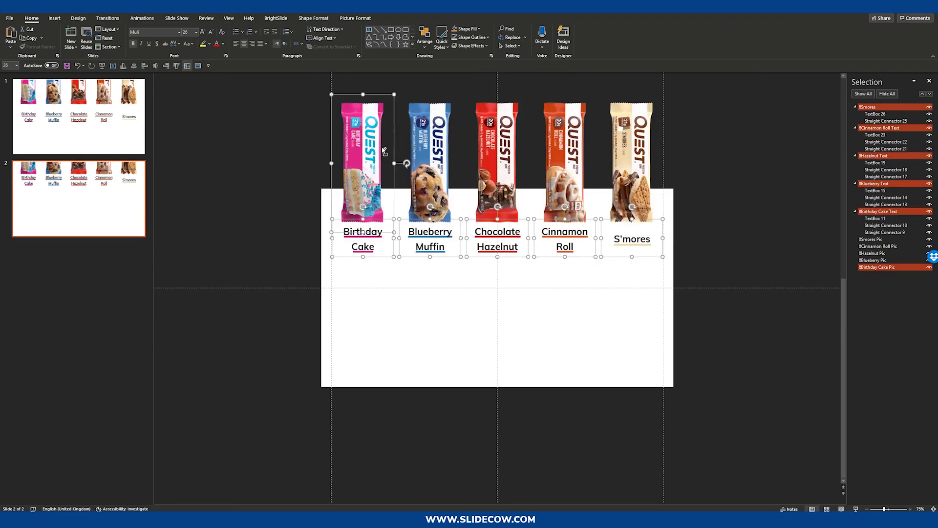
shift+click(430, 149)
shift+click(504, 150)
shift+click(567, 152)
shift+click(631, 156)
drag(571, 166, 568, 157)
click(698, 229)
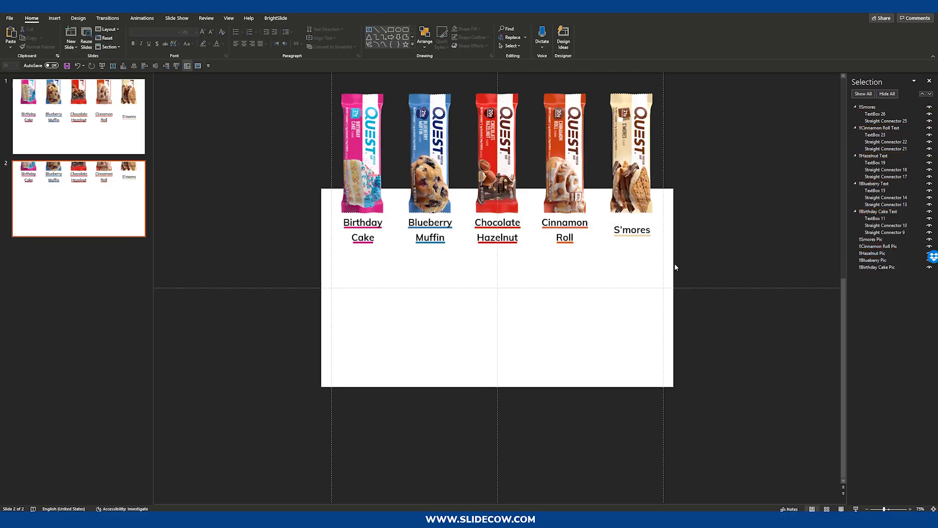
drag(705, 258, 278, 189)
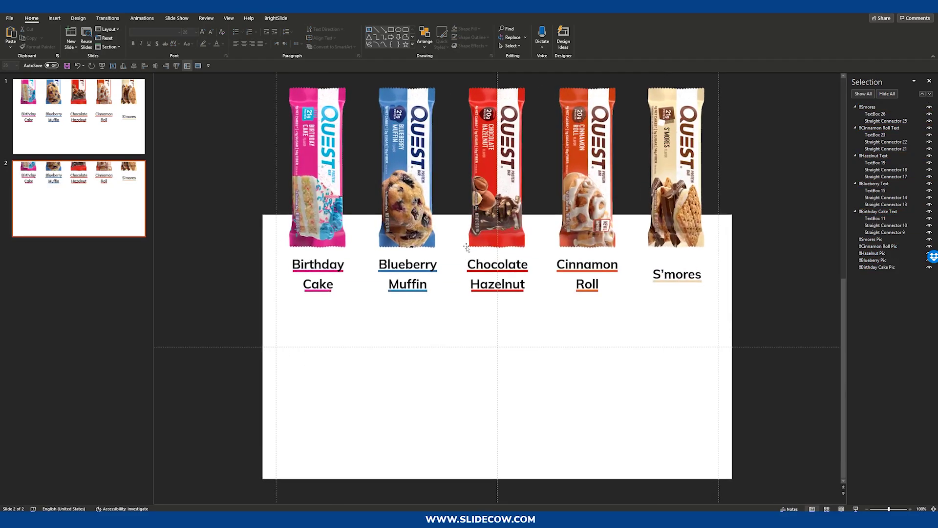
Step: Rotate the birthday cake bar picture a quarter turn counterclockwise to horizontal and place it at the slide's center
click(330, 164)
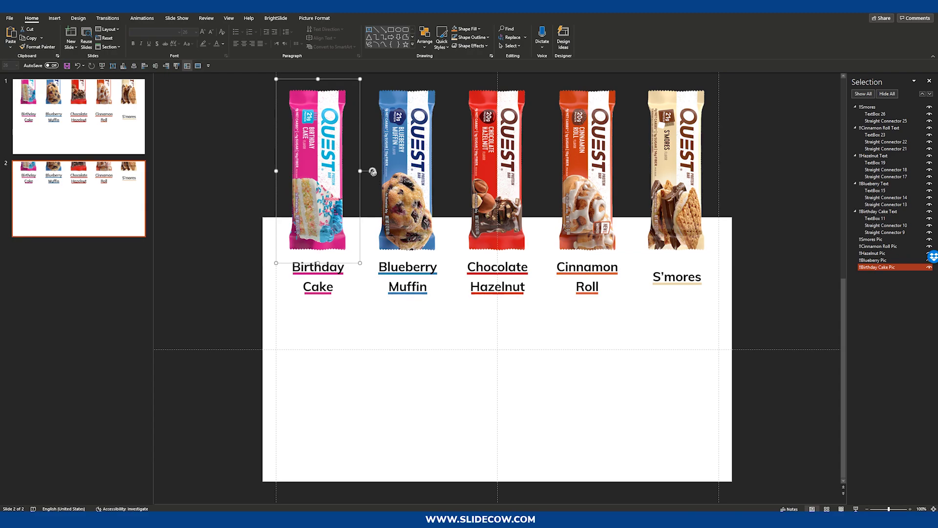
drag(372, 172, 492, 345)
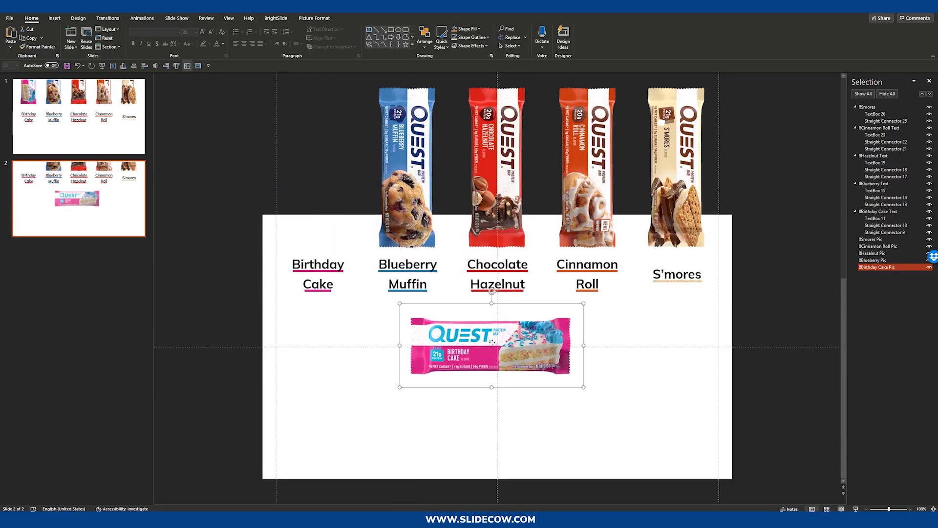
Step: Enlarge the horizontal birthday cake bar proportionally until it spans about 60 percent of the slide's width
key(shift+Up)
key(shift+Up)
key(shift+Up)
key(shift+Up)
key(shift+Up)
key(shift+Up)
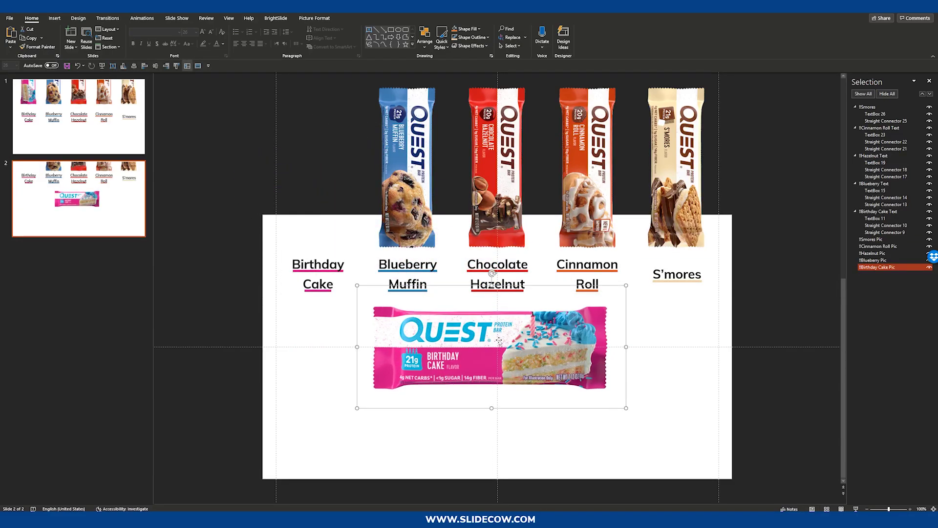
key(shift+Down)
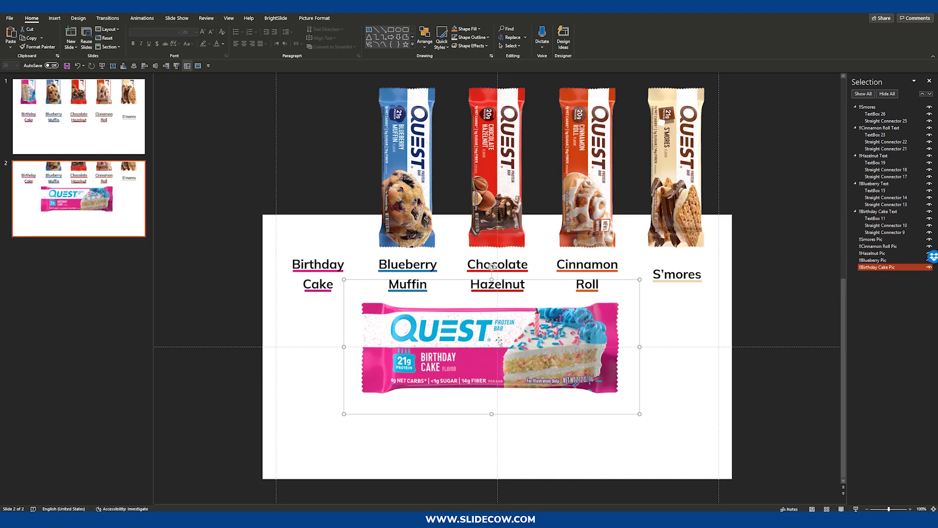
key(shift+Up)
Step: Move the four upright bars and all five flavor labels further up to clear space above the birthday cake bar
drag(763, 294, 168, 57)
scroll(495, 181, down, 2)
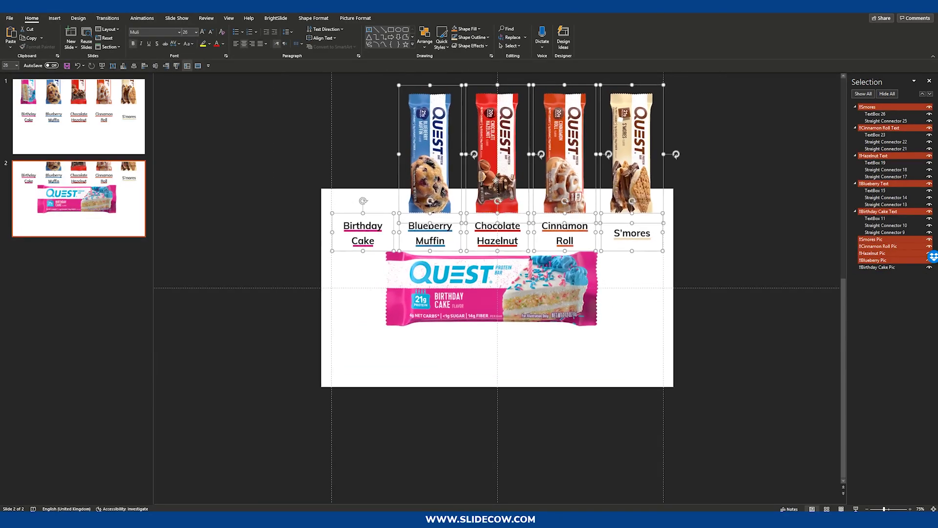
drag(496, 181, 496, 173)
click(671, 254)
scroll(544, 248, up, 5)
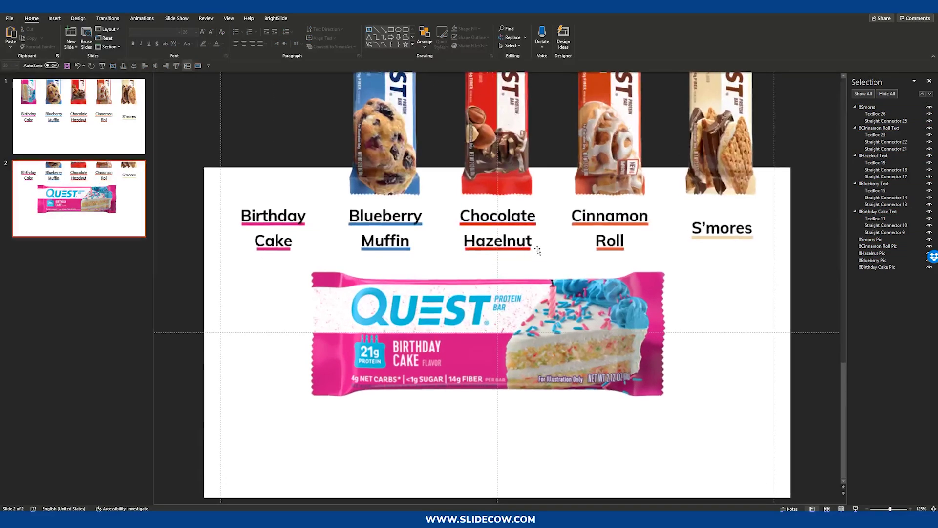
Step: Scale the birthday cake bar back down by one size increment and deselect it
click(560, 318)
key(ctrl+z)
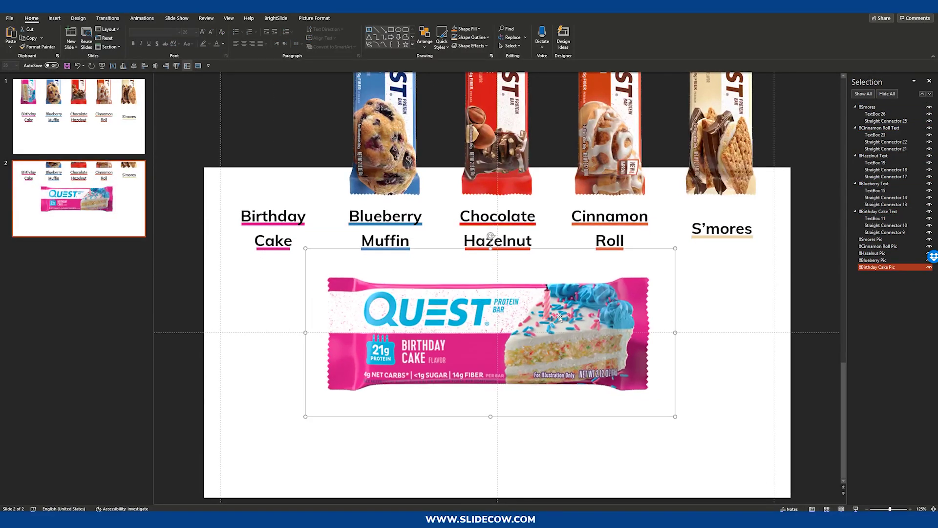
key(Escape)
scroll(605, 270, down, 3)
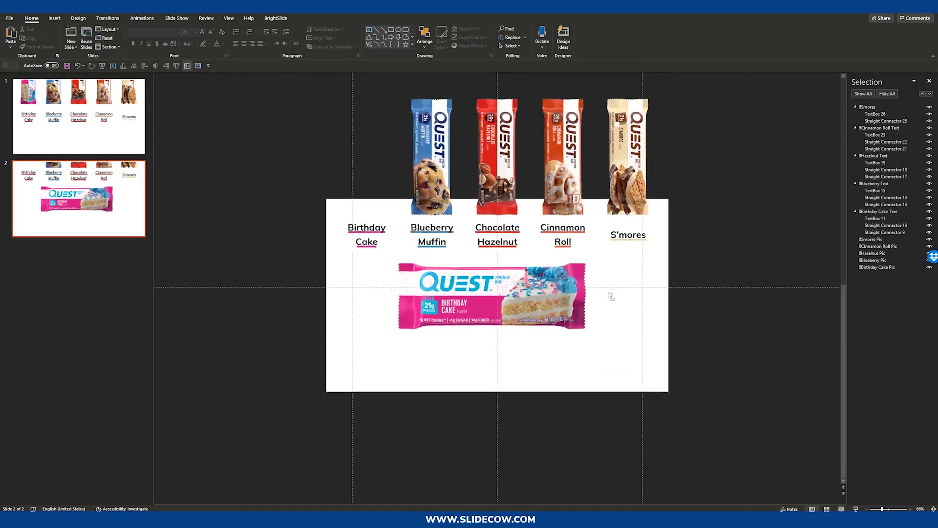
Step: Draw a full-width rectangle, 3.75" high by 13.33" wide, over the slide's lower half and send it behind all other objects
scroll(467, 361, down, 2)
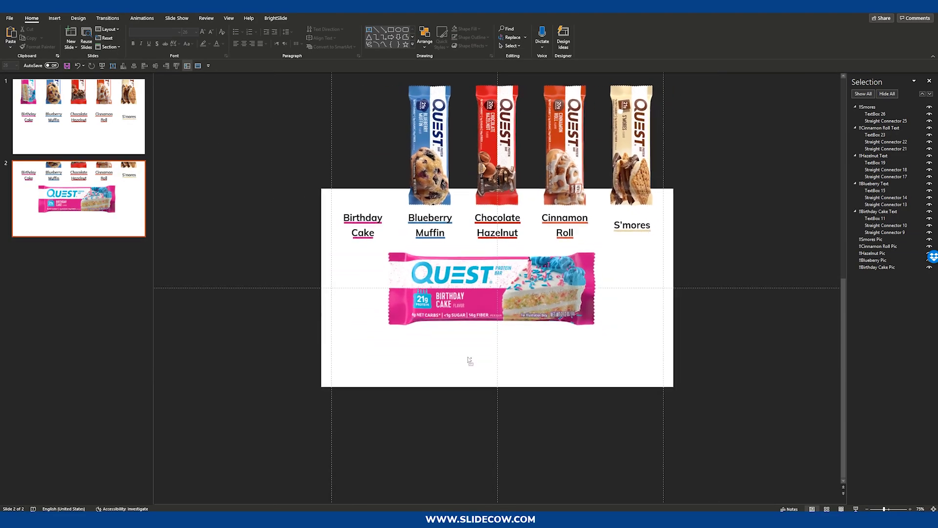
click(54, 18)
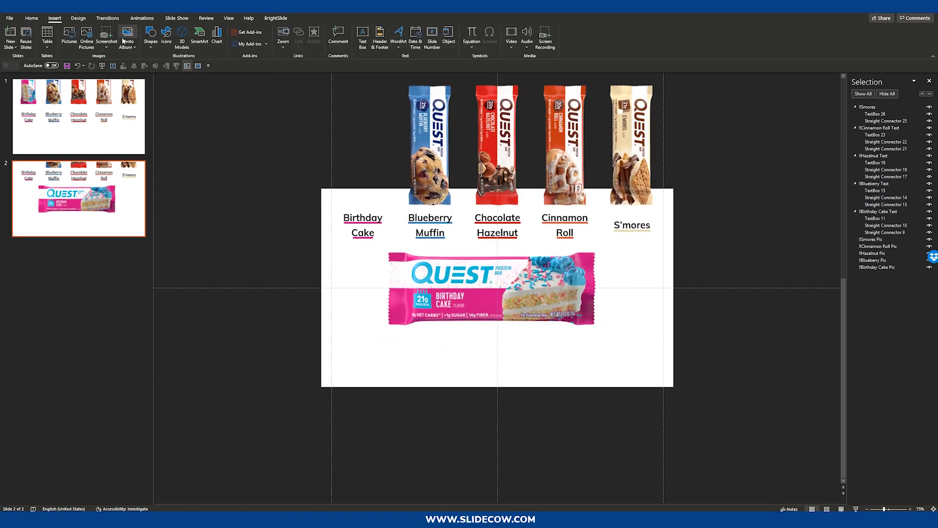
click(151, 35)
click(148, 119)
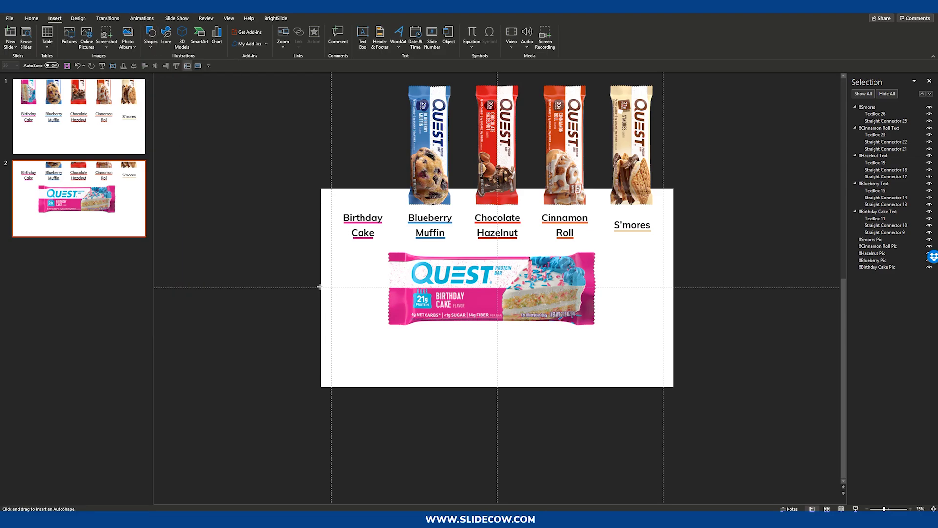
drag(320, 287, 674, 386)
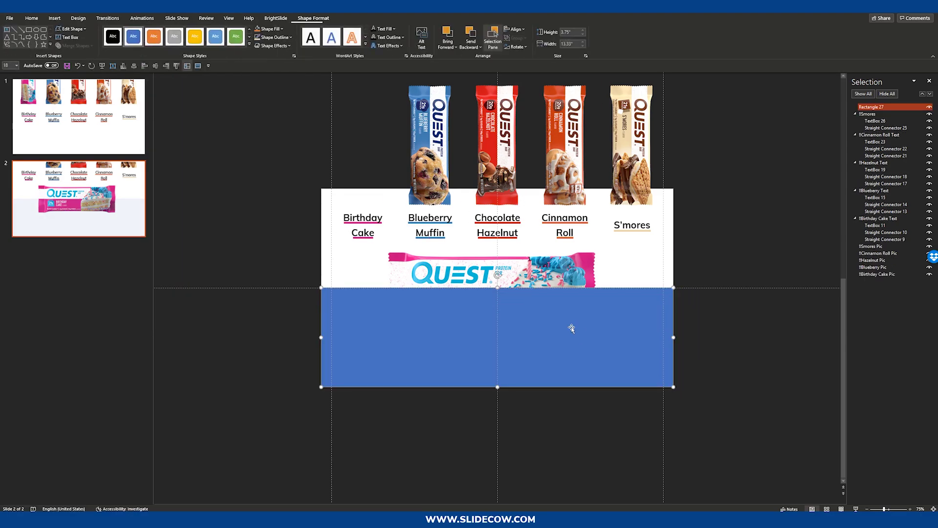
right_click(572, 328)
click(594, 179)
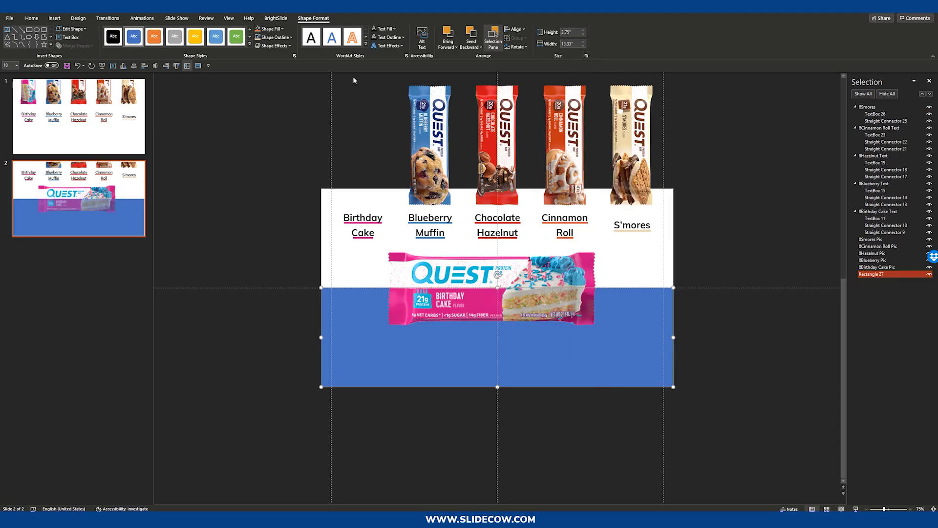
Step: Fill the lower-half rectangle with the recently used pink that matches the birthday cake label's underline
click(268, 29)
key(Escape)
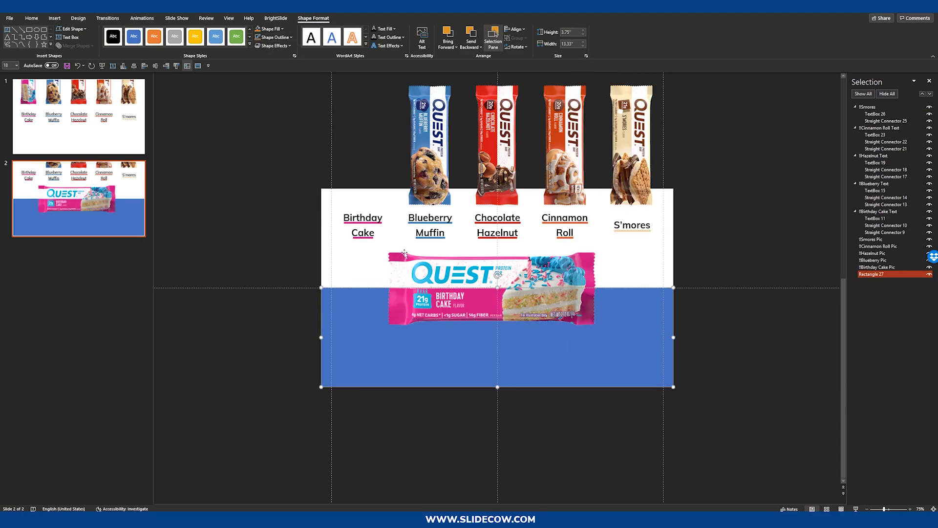
click(370, 222)
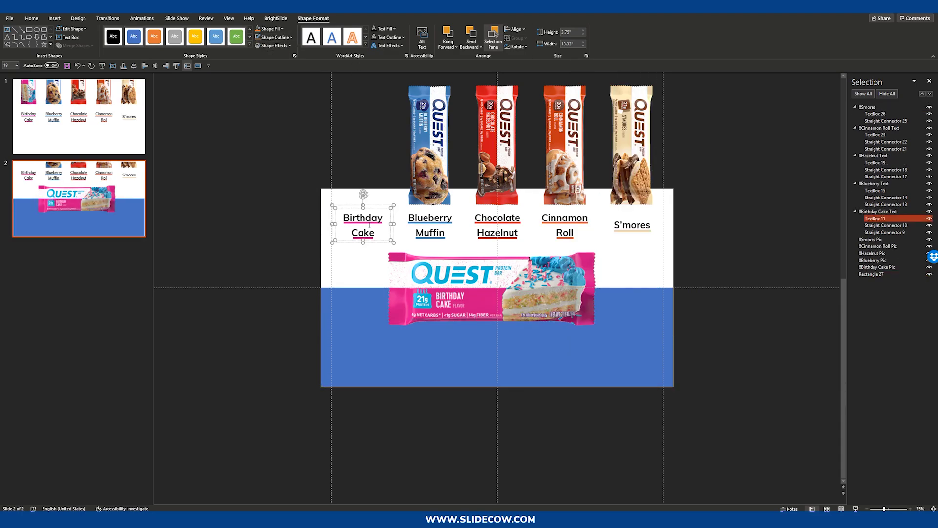
scroll(370, 224, up, 10)
scroll(356, 308, down, 6)
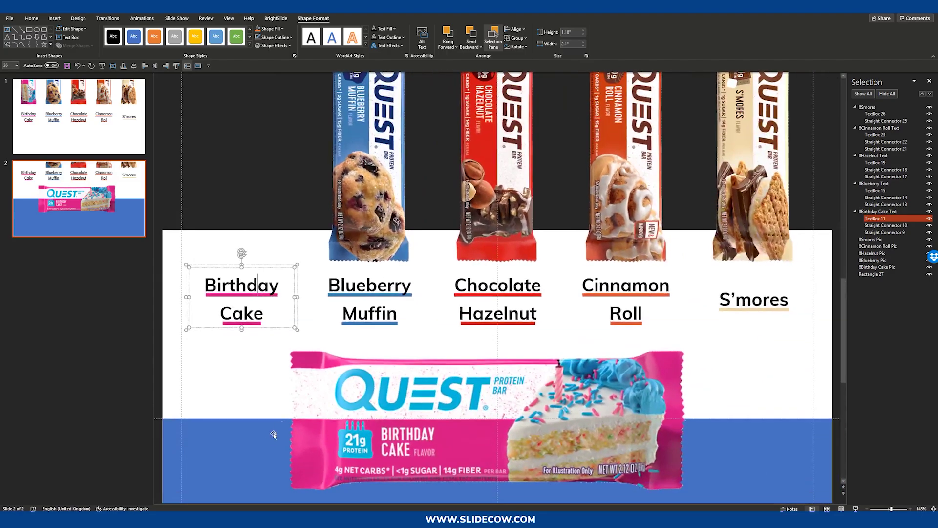
click(279, 183)
click(220, 433)
click(270, 29)
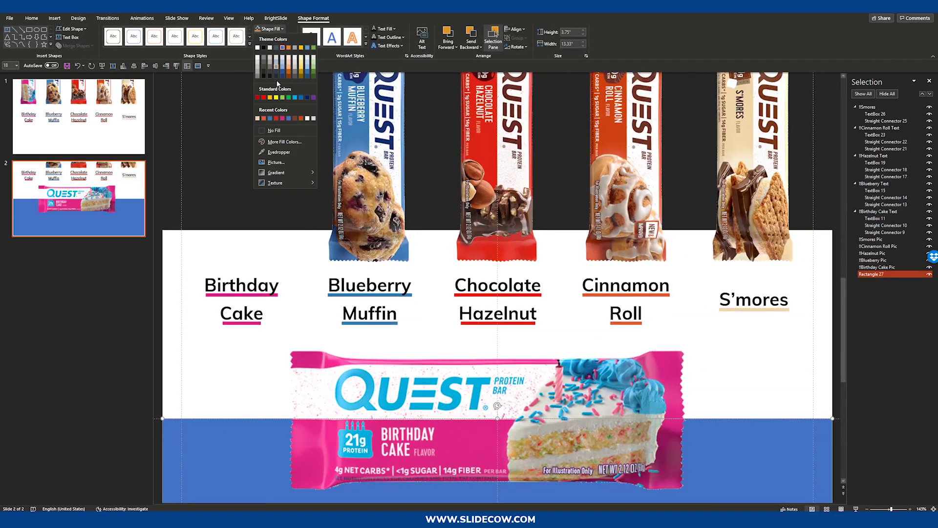
click(283, 119)
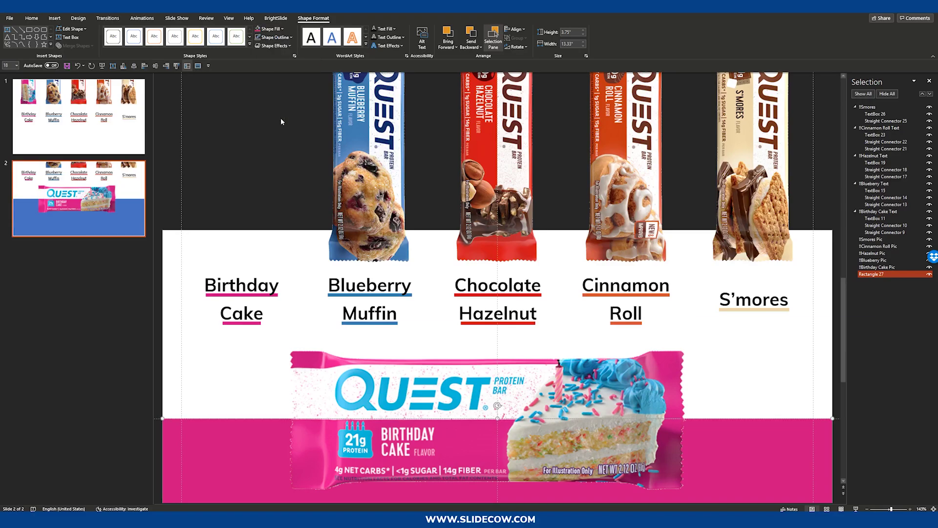
Step: Inspect the birthday cake bar's edges up close against the white and pink background
scroll(681, 360, down, 4)
click(630, 362)
scroll(631, 361, up, 5)
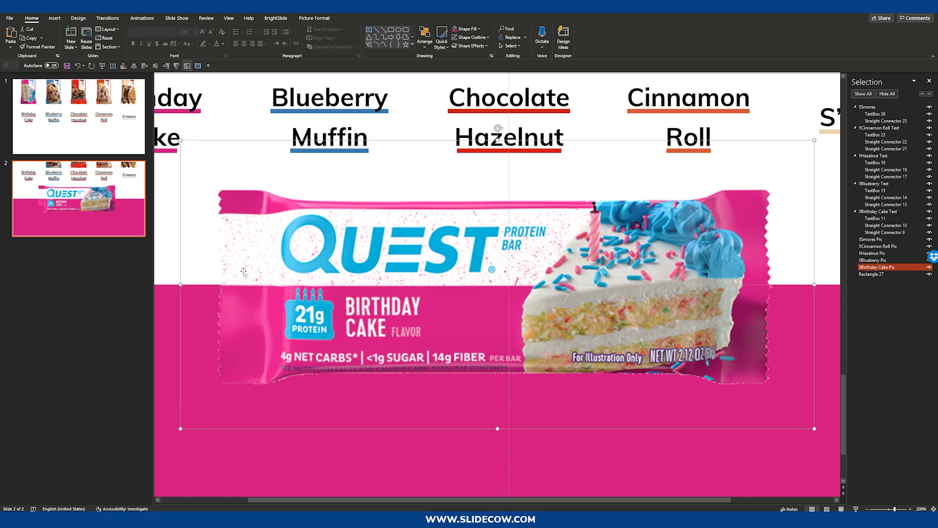
drag(267, 267, 266, 265)
key(Escape)
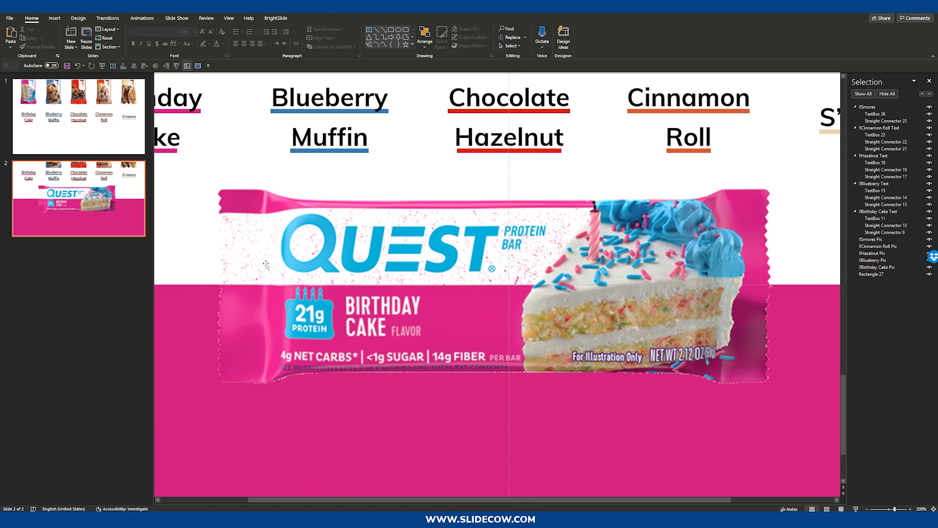
scroll(272, 269, down, 5)
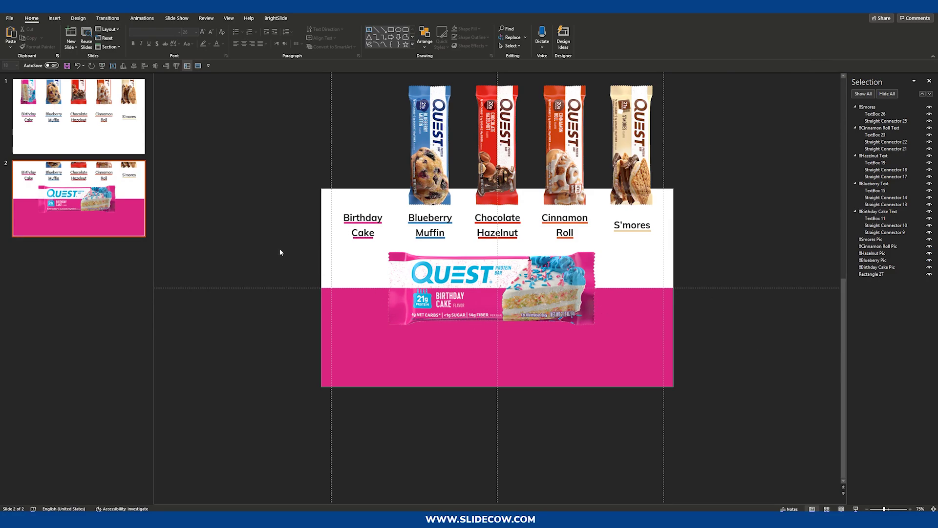
Step: Move the birthday cake bar and pink rectangle slightly down together, and shorten the rectangle to end at the slide's bottom edge
drag(264, 240, 684, 388)
drag(533, 277, 533, 293)
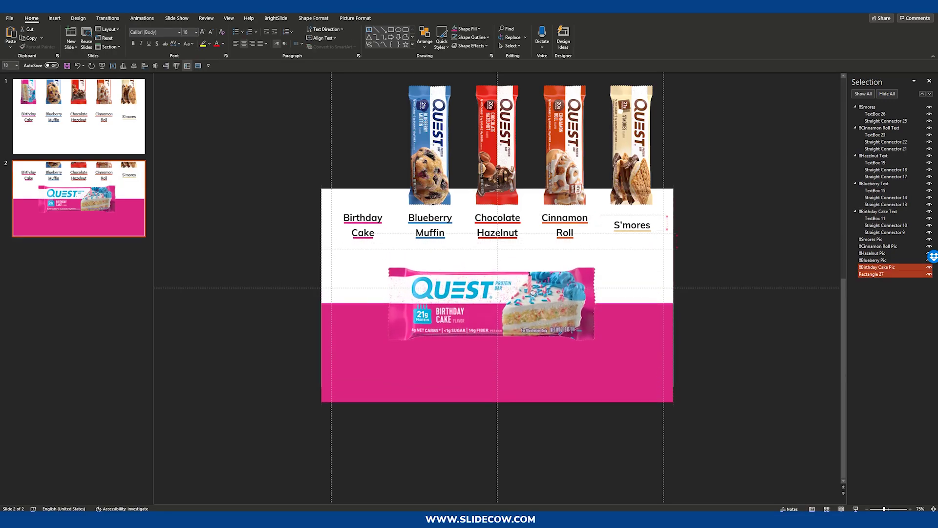
click(513, 394)
mouse_move(497, 402)
mouse_down()
mouse_move(503, 350)
mouse_move(508, 387)
mouse_up()
click(826, 370)
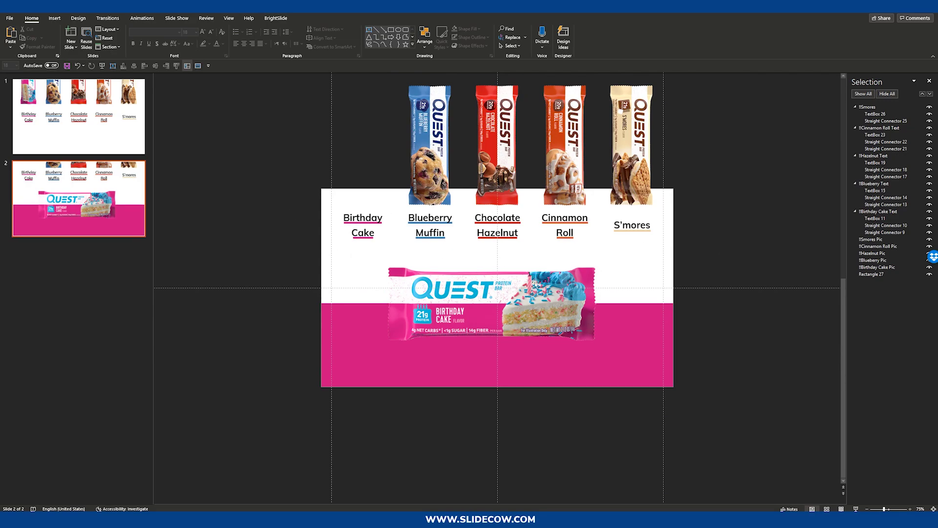
Step: Delete the grouped Birthday Cake text label from the second slide
scroll(361, 248, up, 2)
click(330, 264)
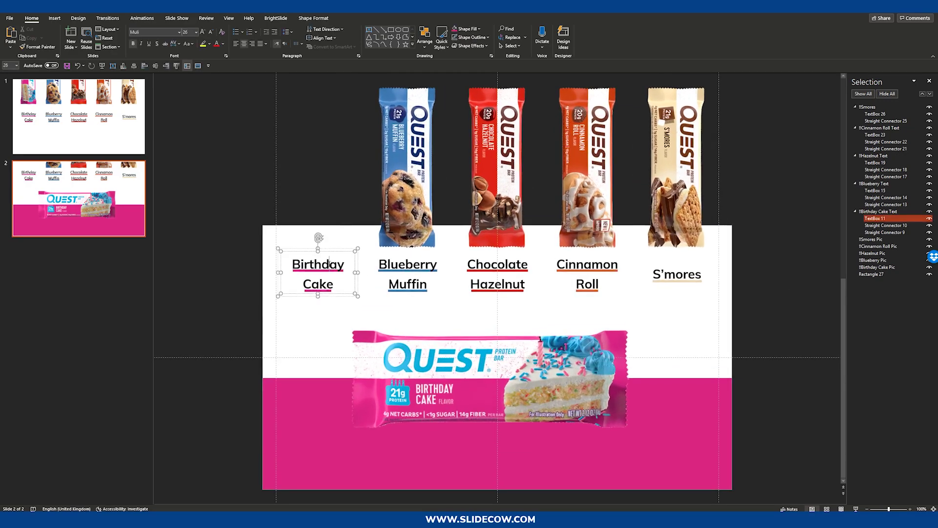
key(Escape)
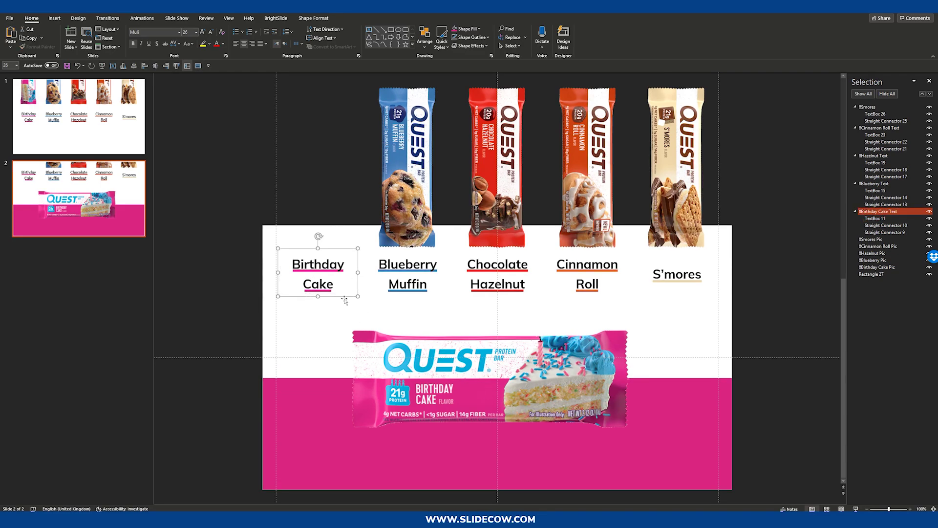
key(Delete)
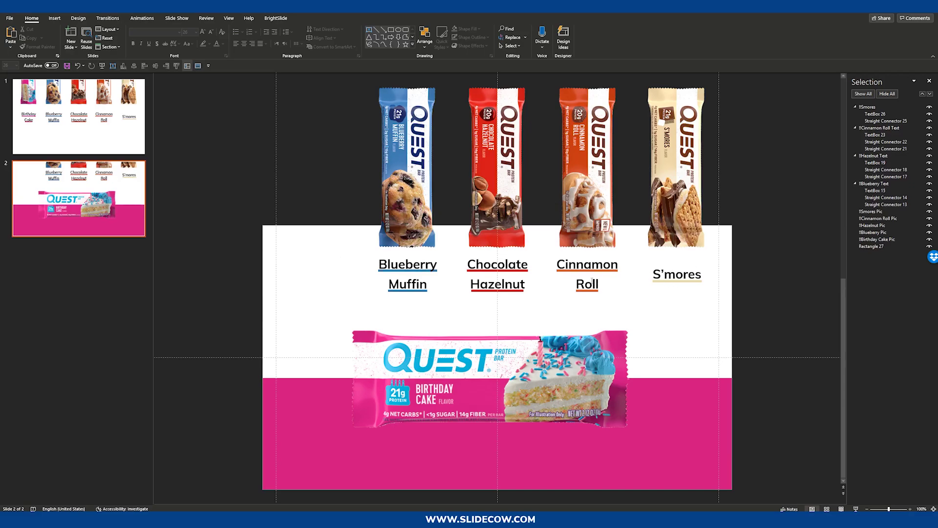
Step: Apply the Morph transition to the second slide and replay its preview
click(137, 213)
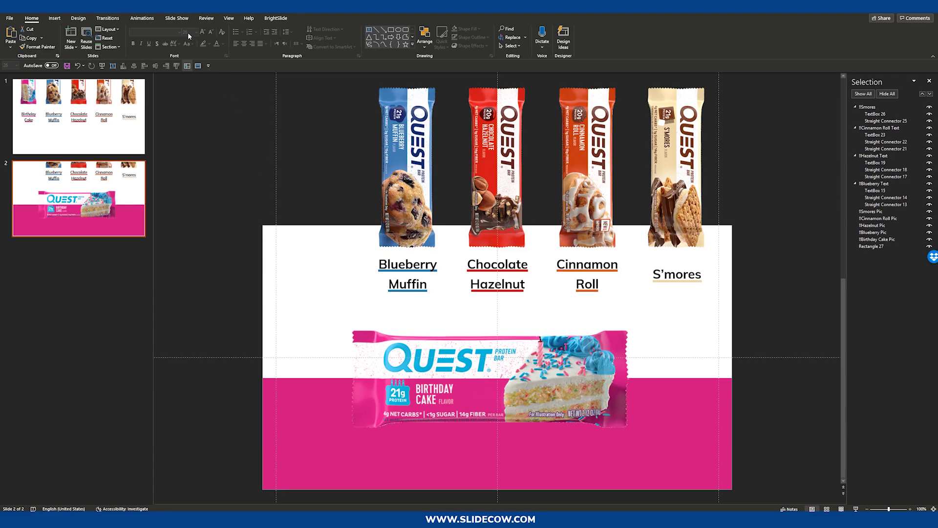
click(109, 18)
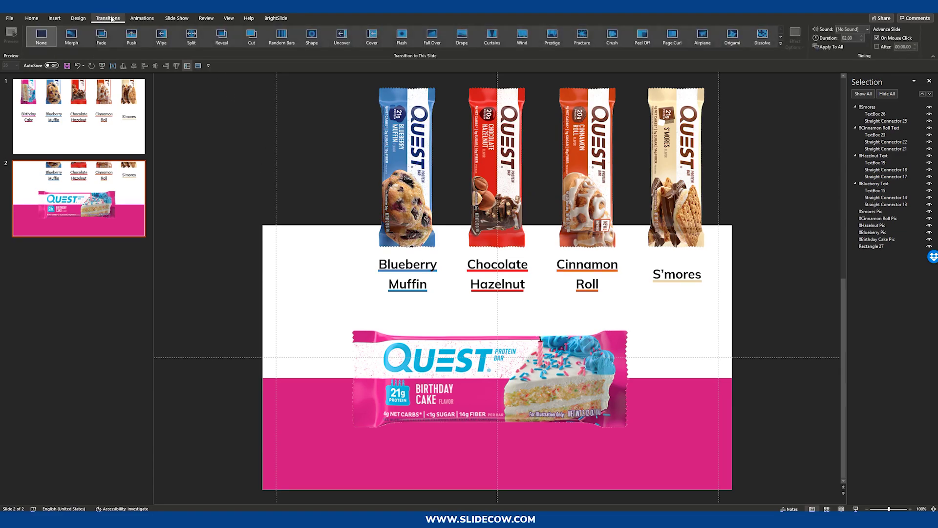
click(71, 36)
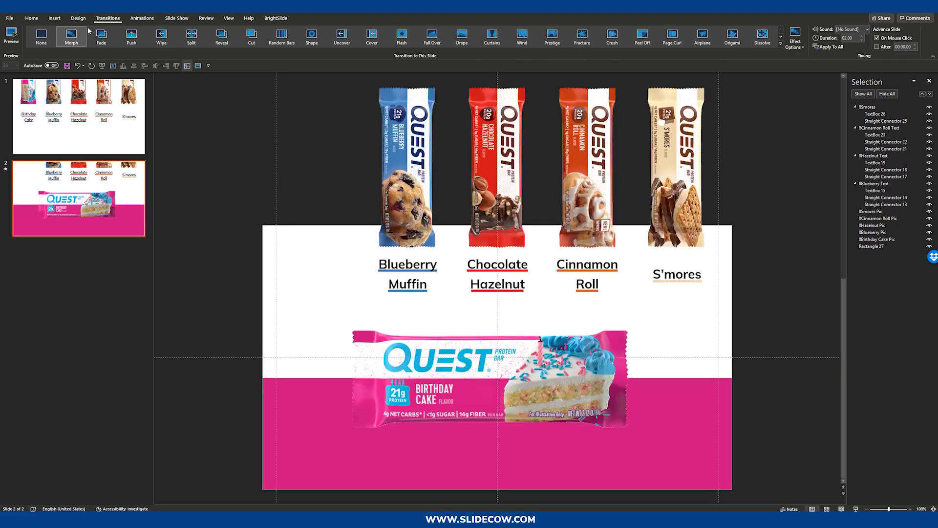
click(87, 31)
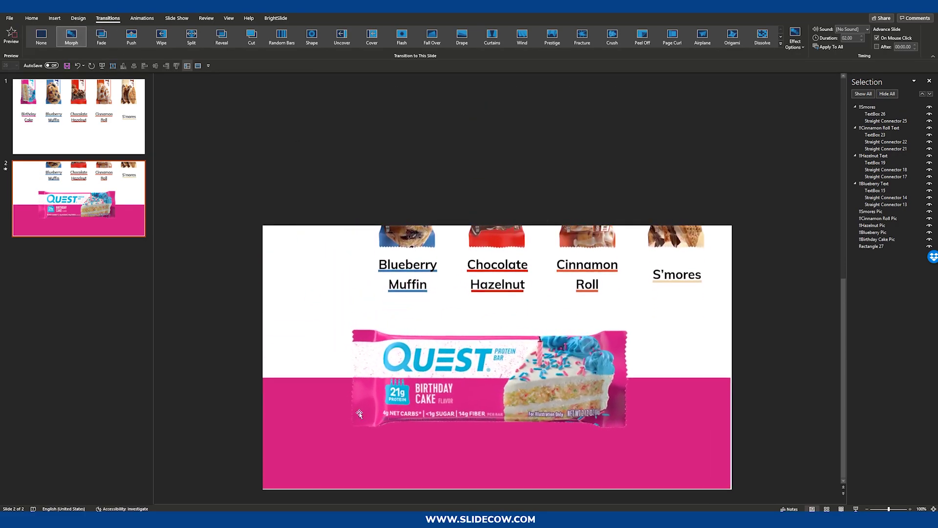
click(73, 35)
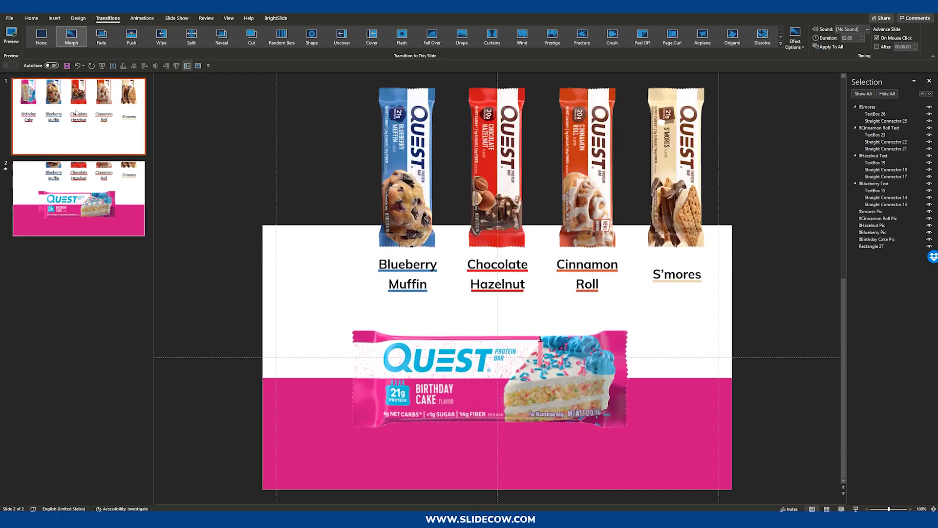
Step: Copy the pink rectangle onto the first slide and place it just below that slide's bottom edge
click(443, 450)
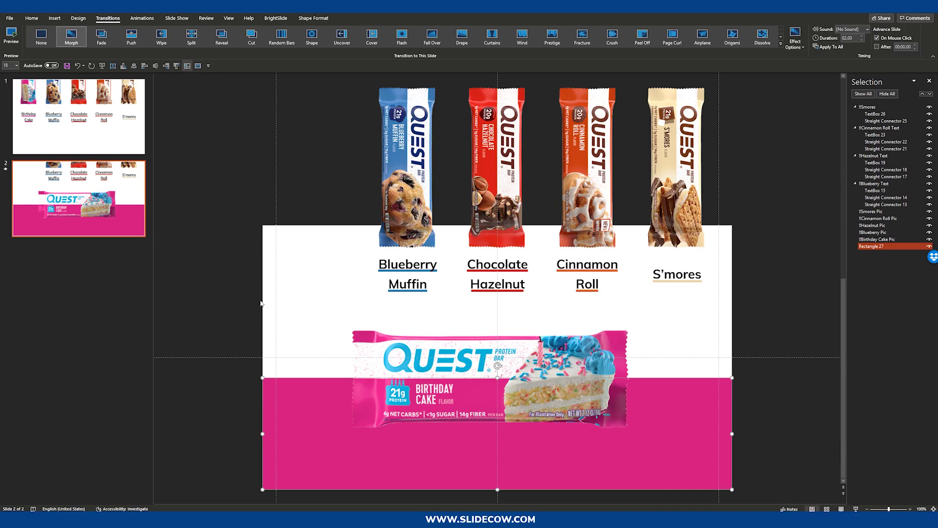
key(ctrl+c)
click(85, 122)
key(ctrl+v)
ctrl+scroll(733, 426, down, 3)
drag(488, 331, 494, 409)
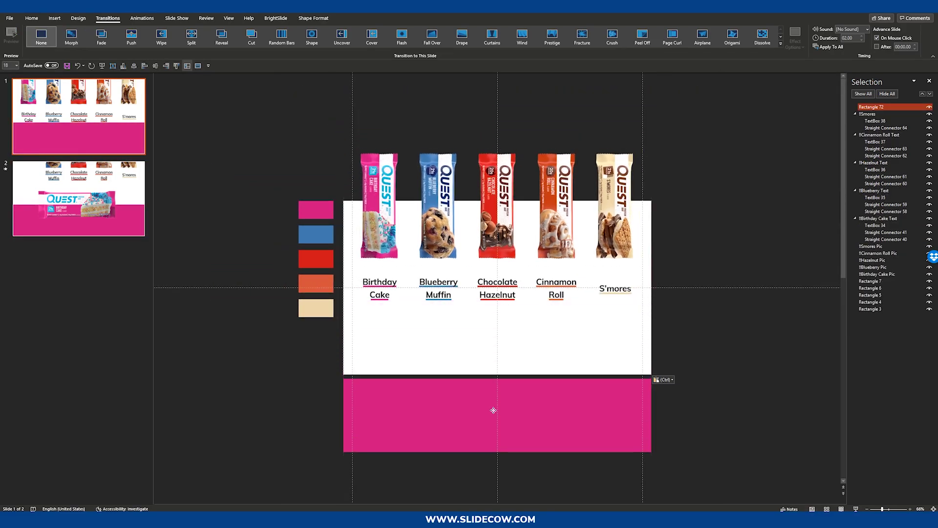
Step: Preview the second slide's Morph transition again to check how the pink rectangle moves in
click(78, 198)
click(72, 37)
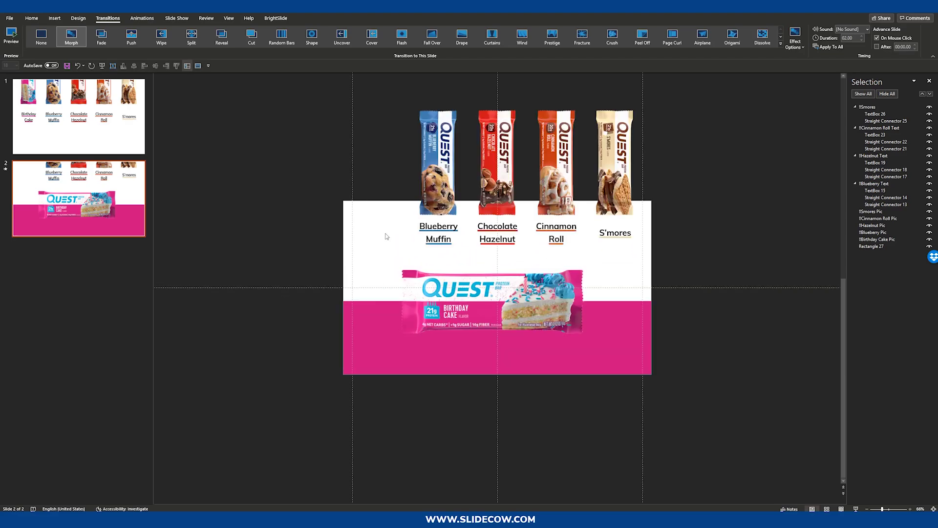
click(71, 37)
ctrl+scroll(538, 329, up, 3)
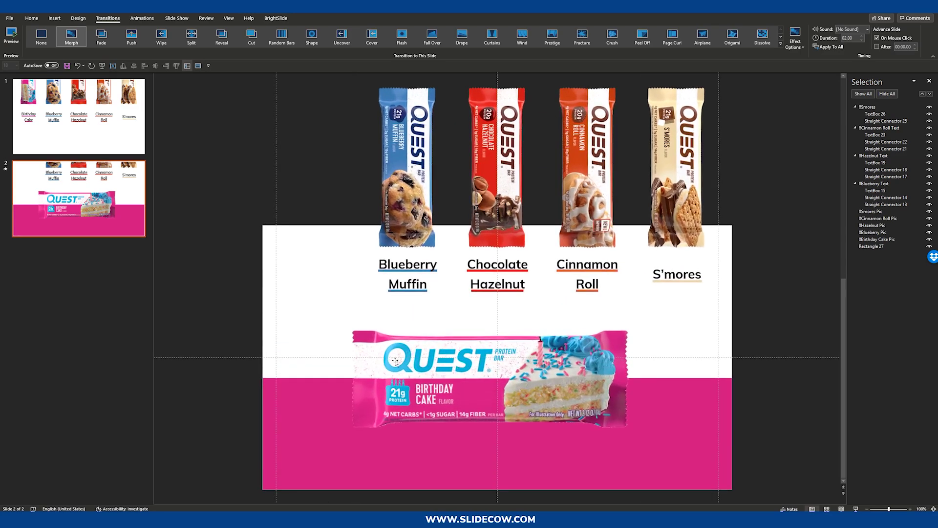
Step: Bring the horizontal birthday cake bar in front of all other objects and replay the Morph transition
click(395, 363)
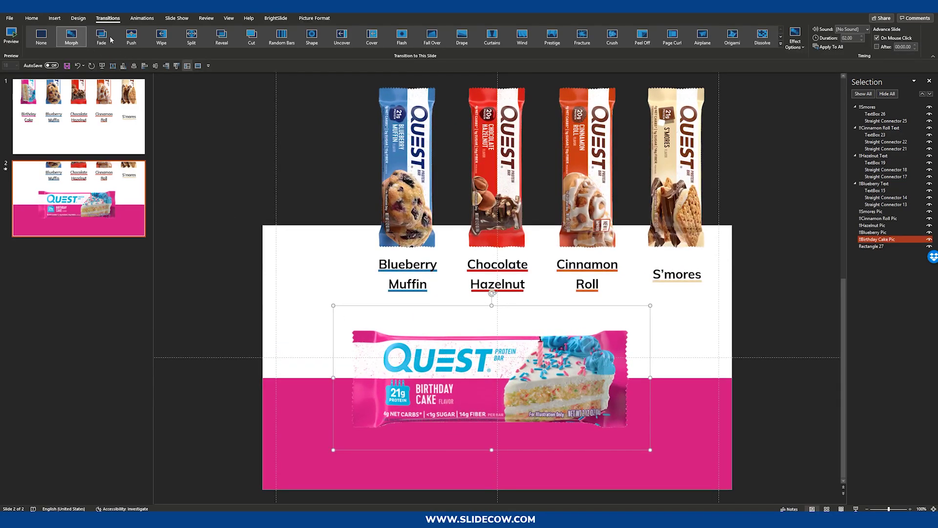
click(71, 37)
right_click(416, 353)
click(438, 261)
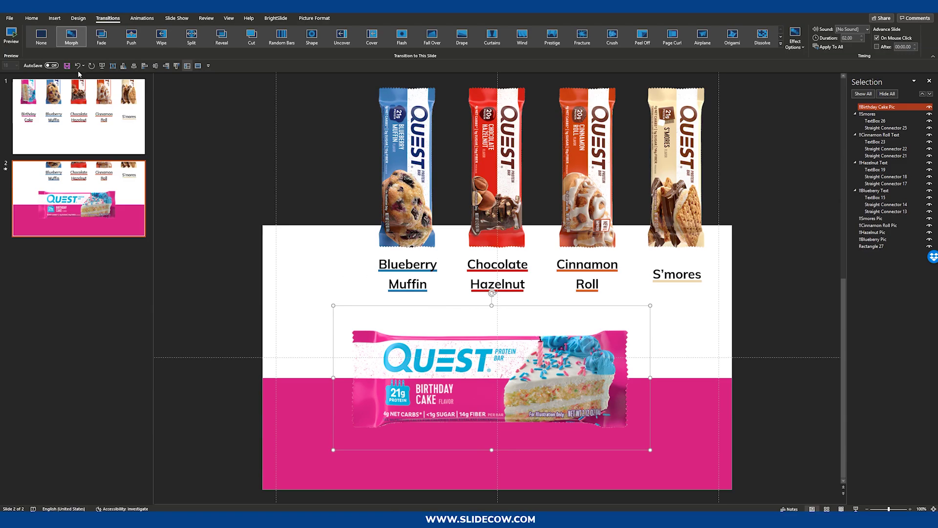
click(72, 36)
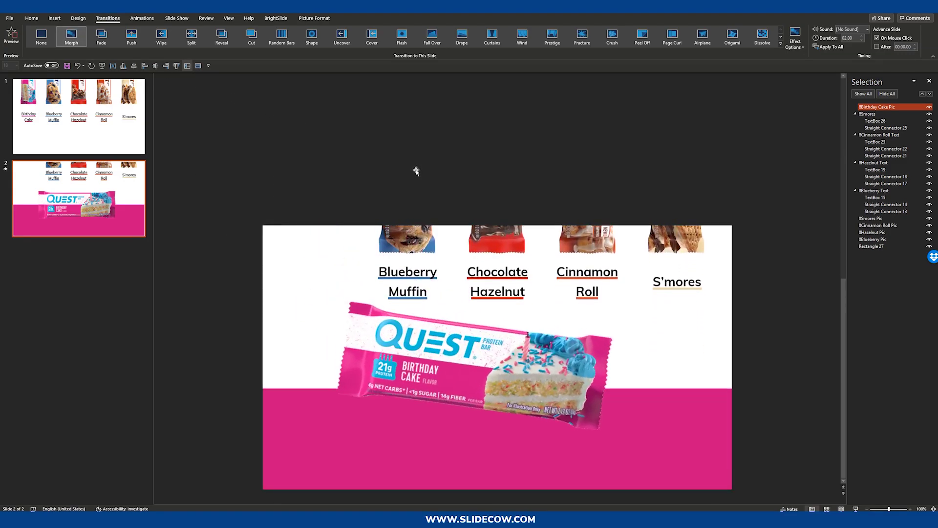
click(558, 257)
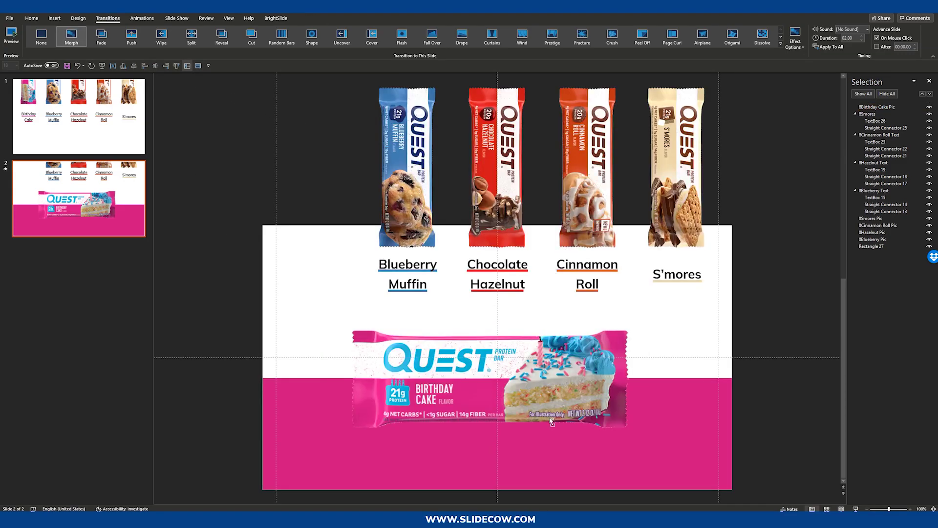
scroll(551, 421, down, 3)
click(524, 345)
click(271, 250)
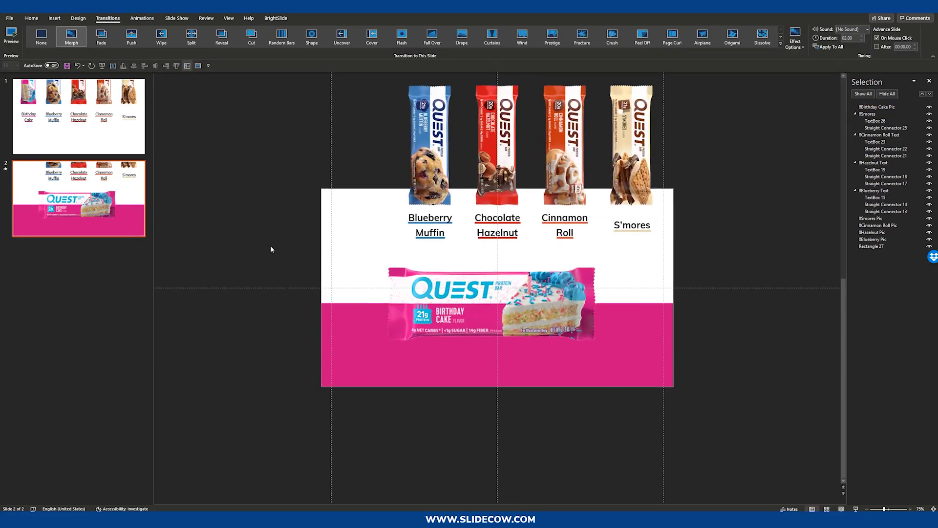
click(430, 223)
click(510, 238)
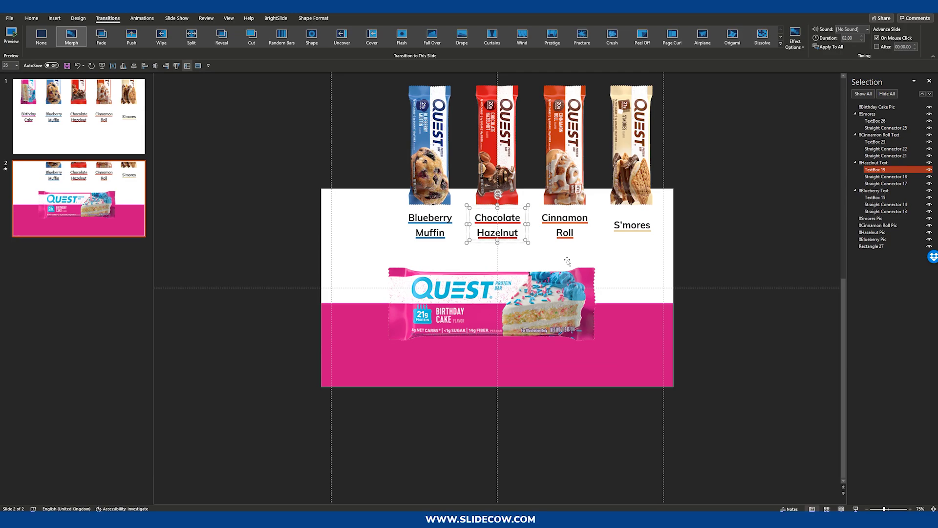
drag(283, 98, 720, 254)
click(511, 304)
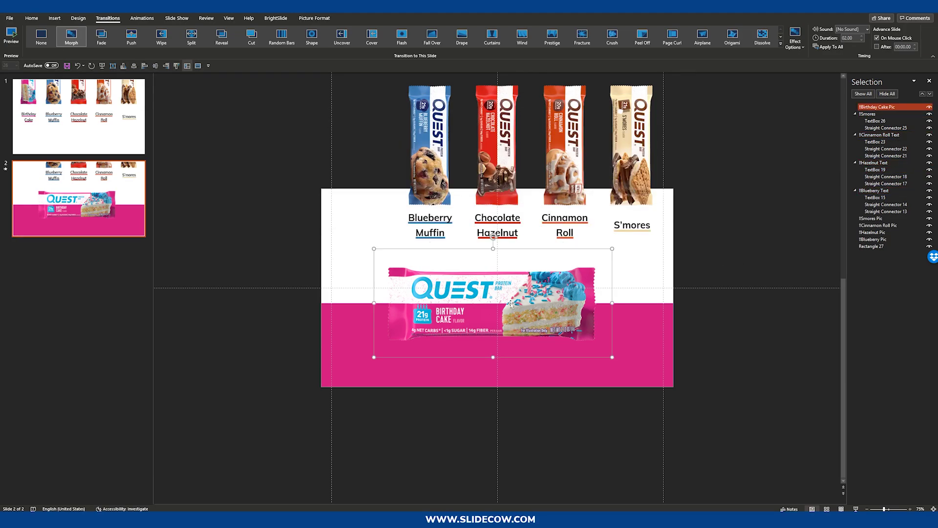
Step: Recolor the blueberry muffin, chocolate hazelnut, cinnamon roll and s'mores bar pictures on the second slide to grayscale
click(426, 166)
ctrl+click(518, 169)
ctrl+click(567, 166)
ctrl+click(626, 152)
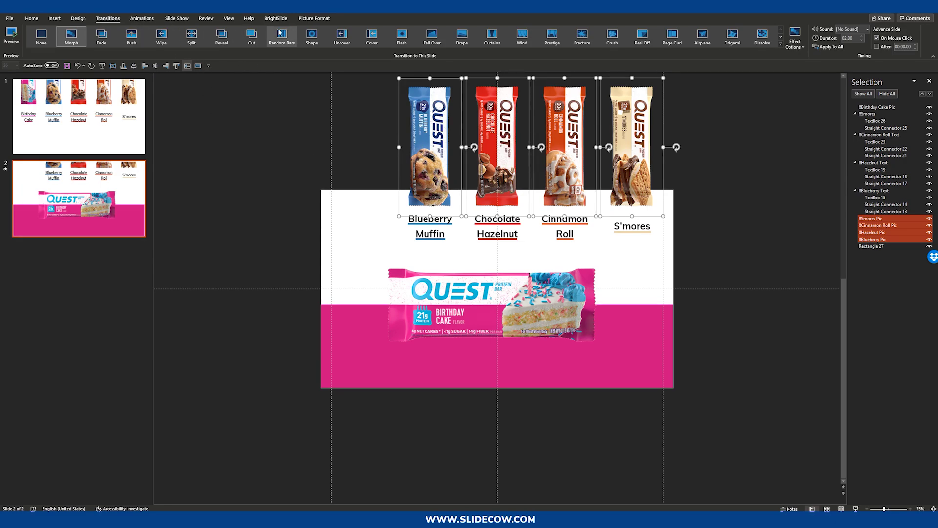
click(310, 19)
click(63, 37)
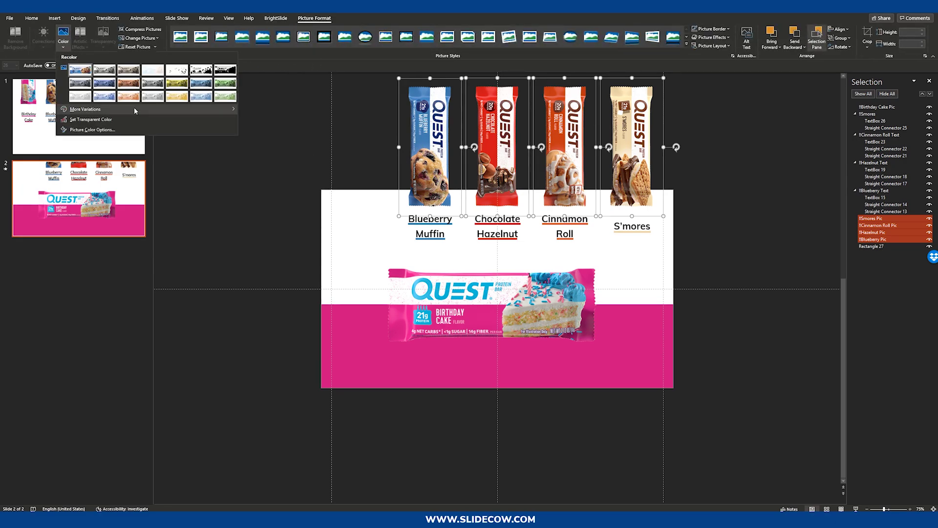
click(98, 70)
click(271, 159)
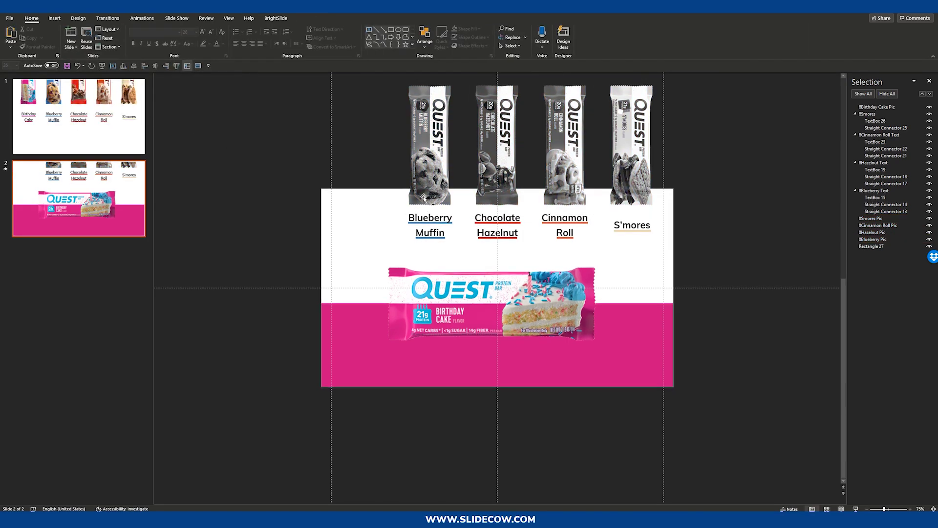
Step: Change the font color of the Blueberry Muffin label to light gray
scroll(455, 200, up, 3)
click(411, 266)
scroll(413, 290, up, 3)
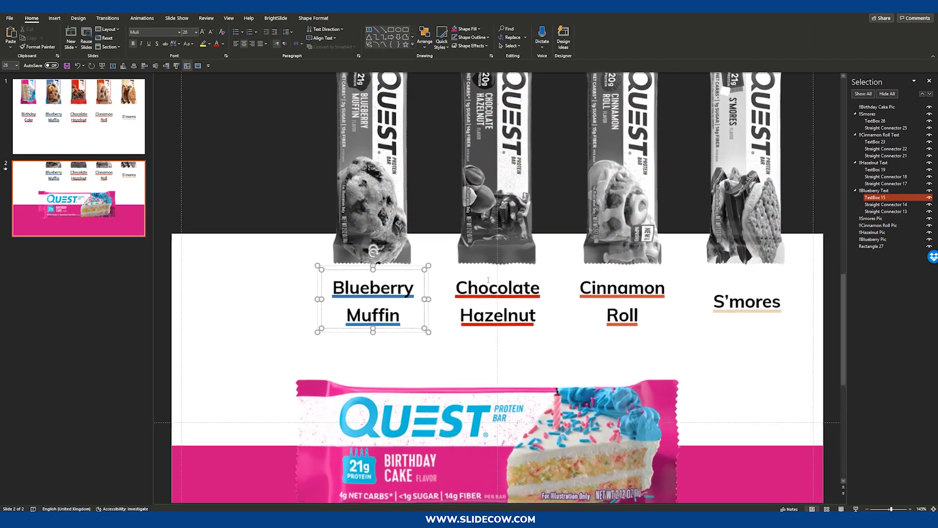
key(ctrl+a)
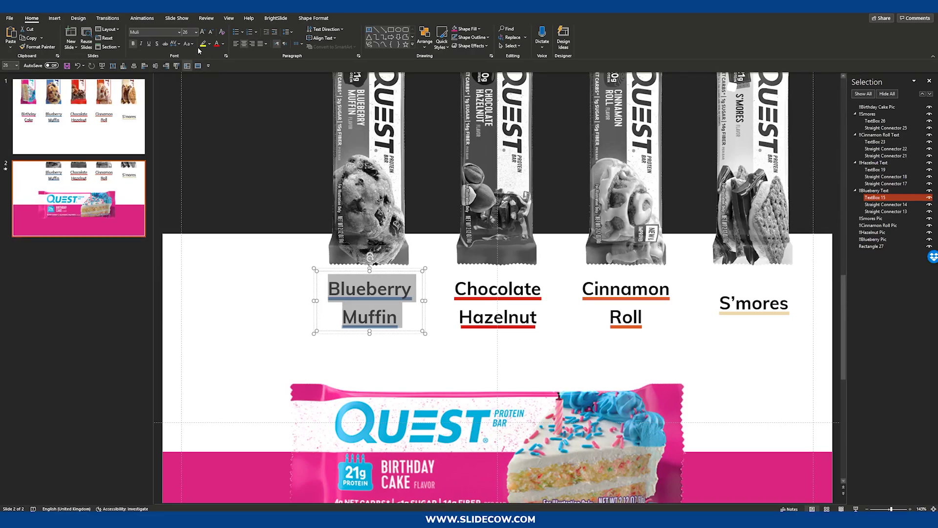
click(223, 44)
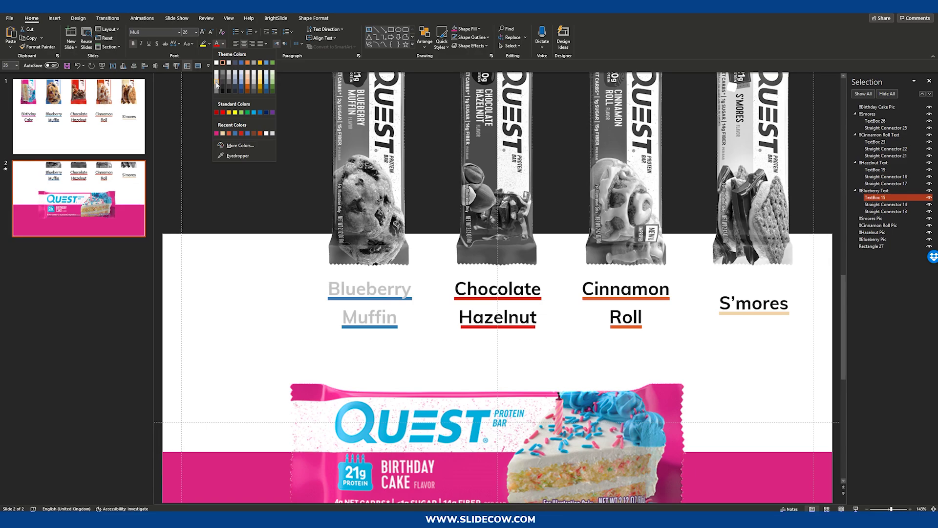
click(217, 80)
click(270, 283)
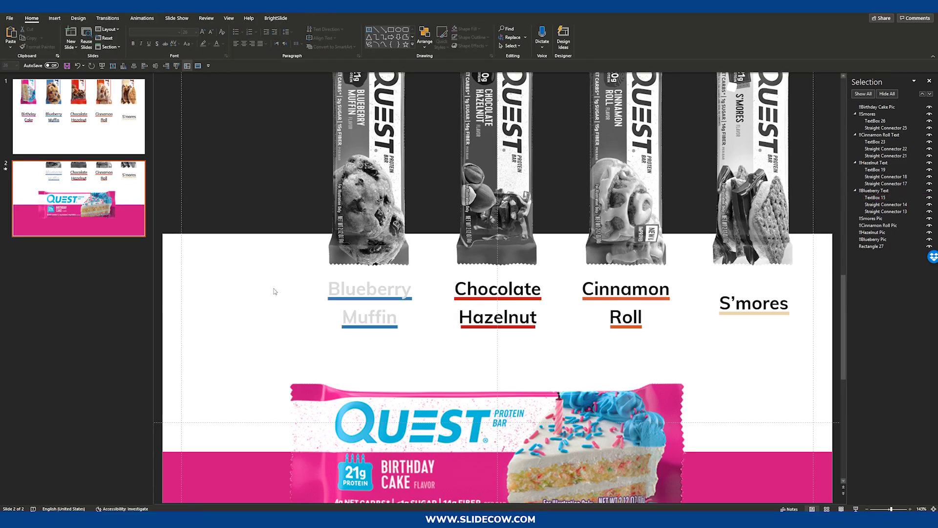
Step: Recolor both underline connectors beneath the Blueberry Muffin label to gray
click(385, 320)
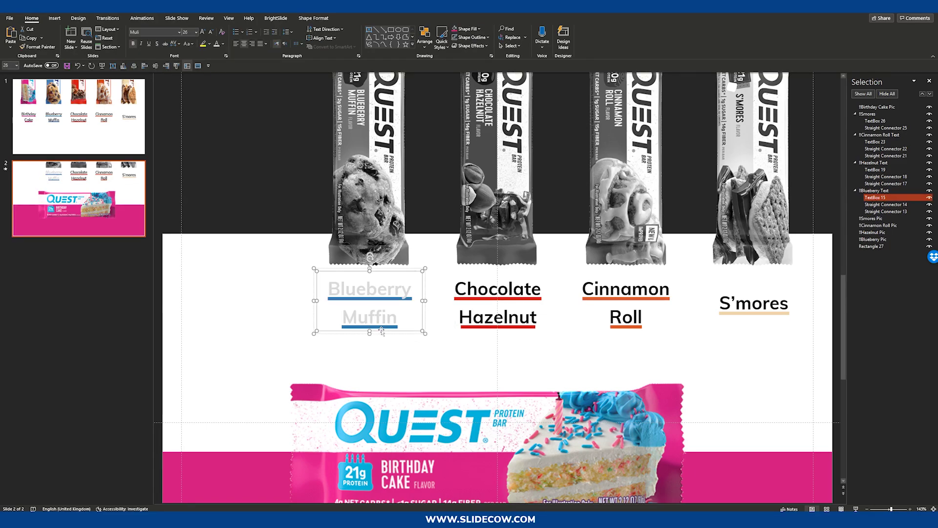
scroll(377, 326, up, 10)
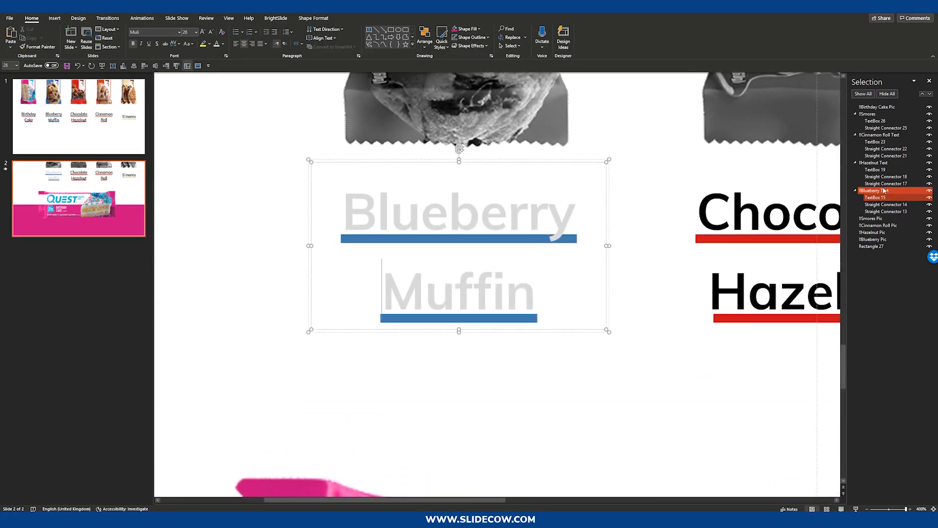
click(470, 236)
key(ctrl+a)
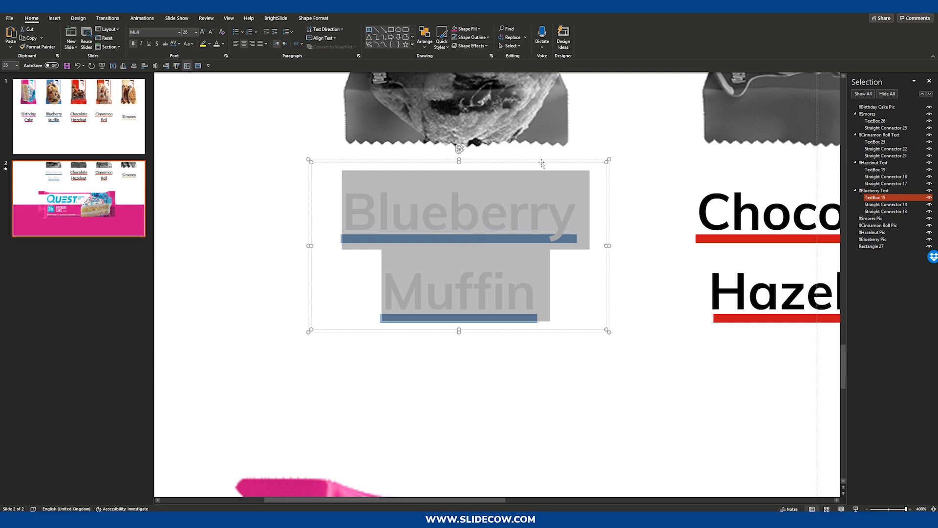
click(890, 205)
ctrl+click(886, 211)
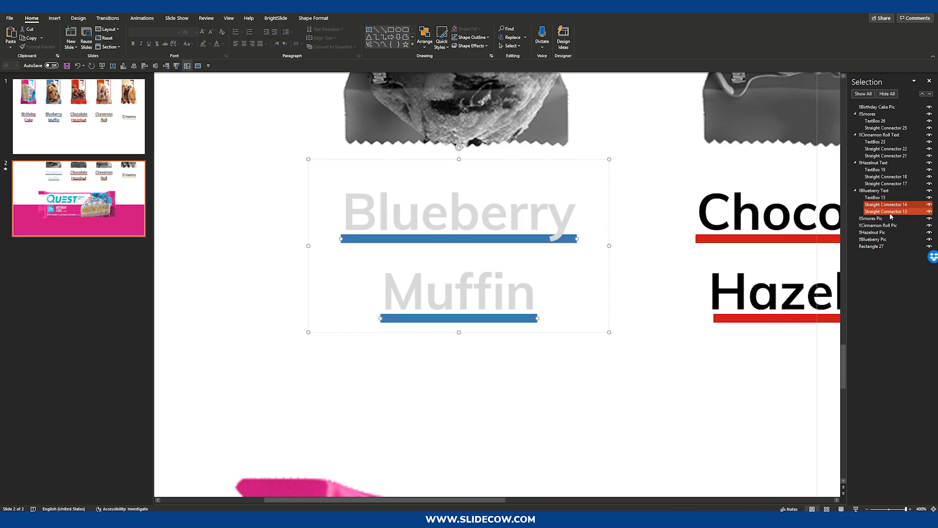
click(313, 19)
click(280, 37)
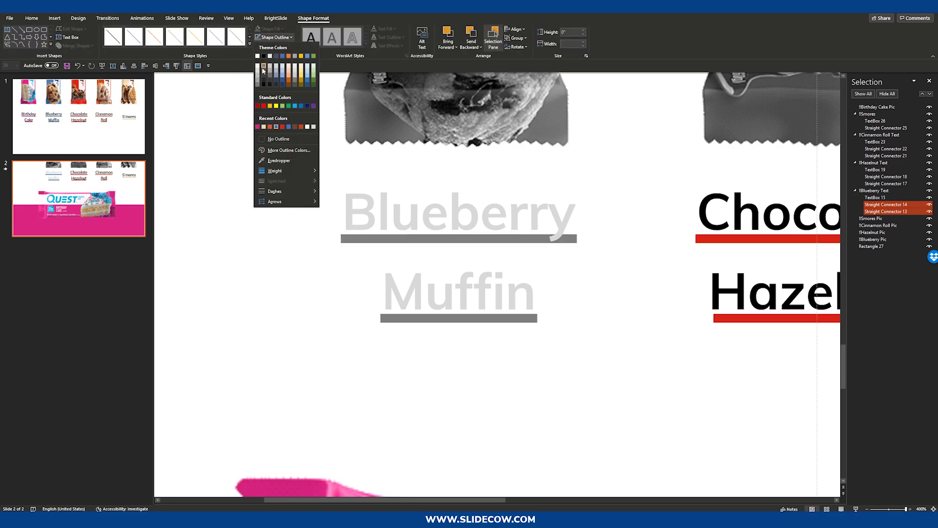
click(299, 71)
scroll(554, 217, down, 10)
scroll(553, 217, down, 2)
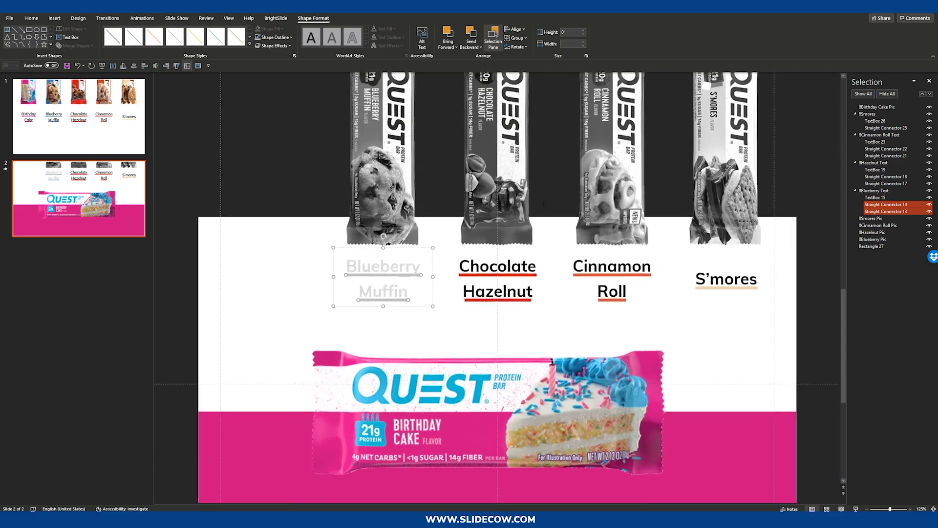
click(541, 220)
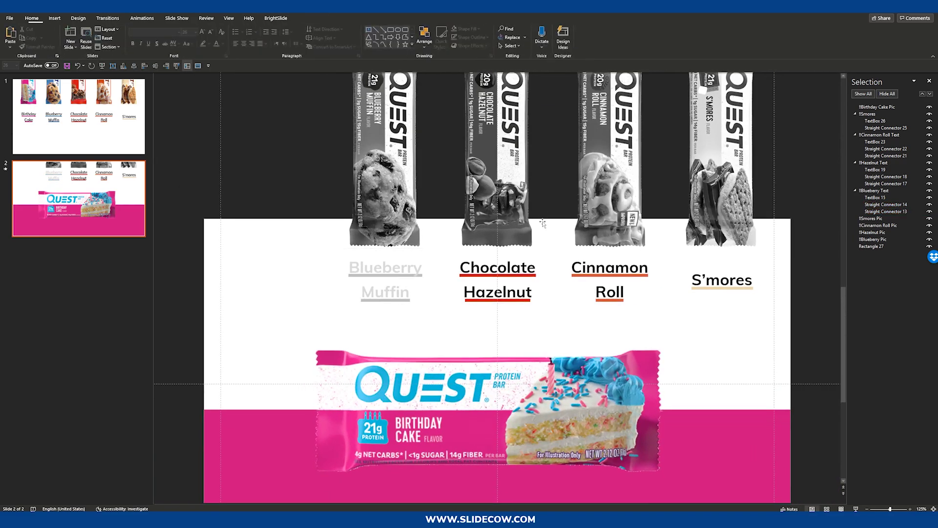
Step: Change the Chocolate Hazelnut, Cinnamon Roll and S'mores label text to the same light gray
click(505, 321)
scroll(505, 321, up, 3)
key(Tab)
key(Tab)
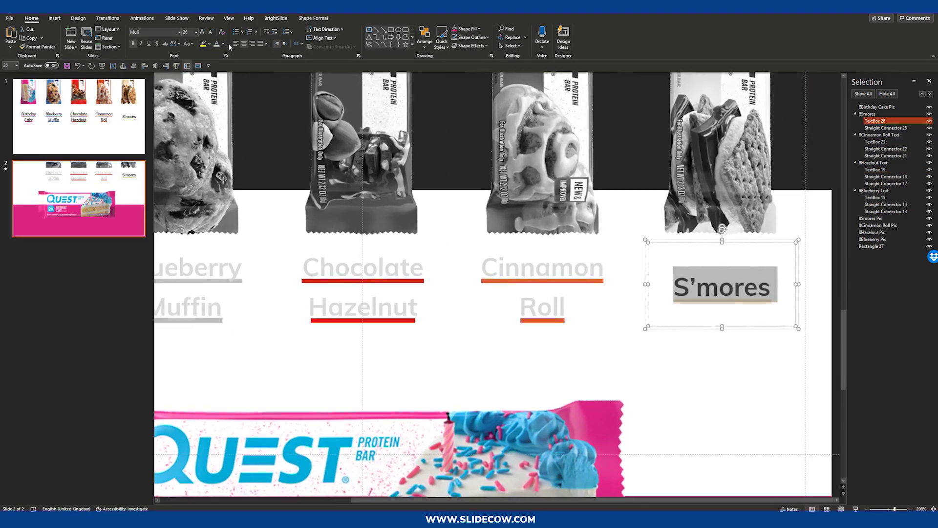
Step: Recolor the two underline connectors beneath the Chocolate Hazelnut label to gray
click(886, 177)
ctrl+click(886, 183)
click(313, 18)
click(274, 38)
click(299, 71)
Step: Repeat the gray line color on the underline connectors of the Cinnamon Roll and S'mores labels
ctrl+click(886, 149)
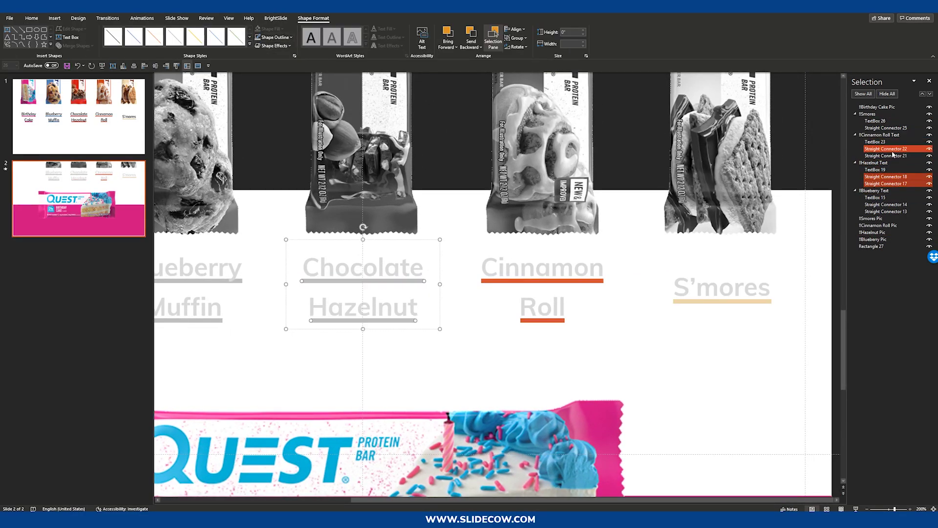
shift+click(893, 155)
key(F4)
click(886, 128)
key(F4)
key(Escape)
scroll(614, 385, down, 5)
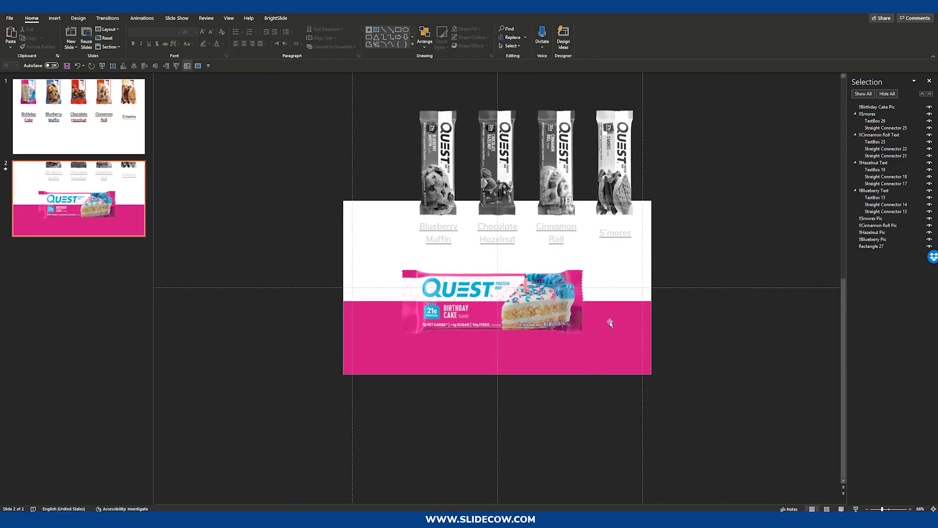
scroll(680, 233, up, 1)
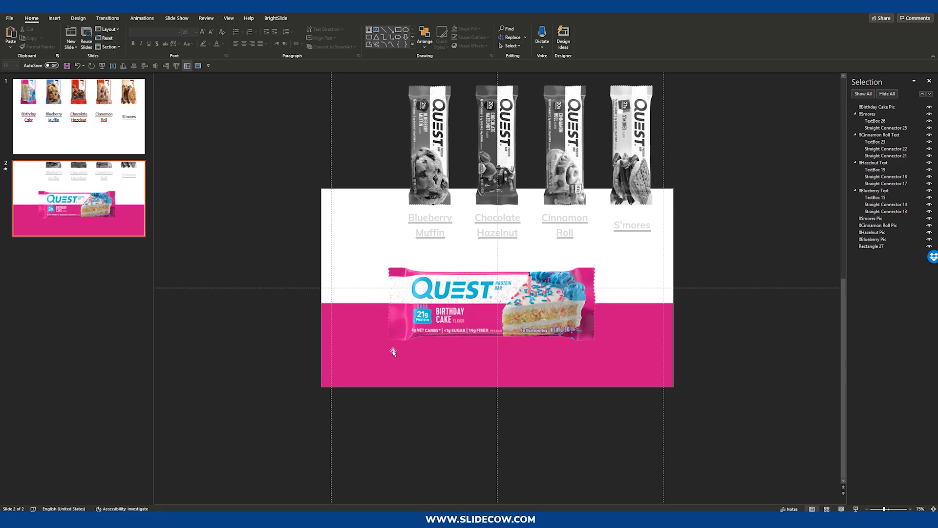
Step: Draw a thin-bordered frame shape about 2.15" wide and 0.84" high in the pink band, below the birthday cake bar's left end
click(55, 18)
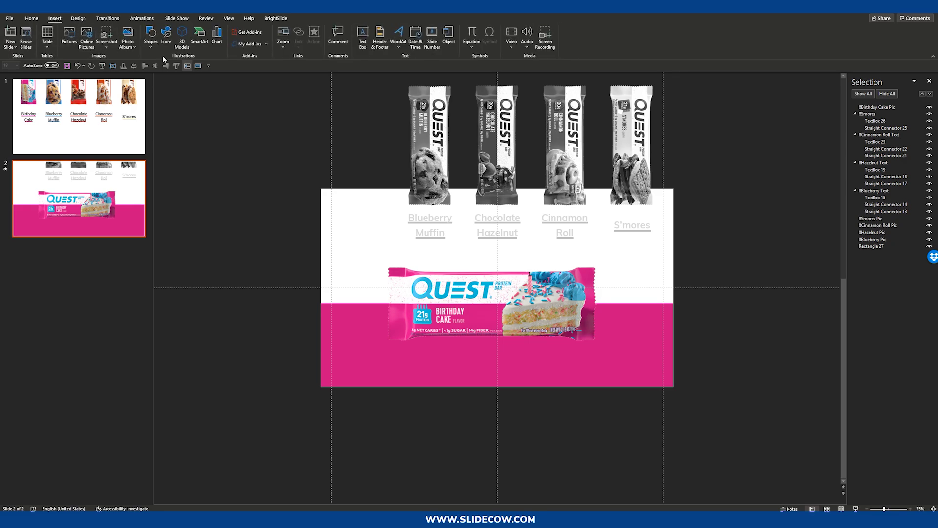
click(152, 32)
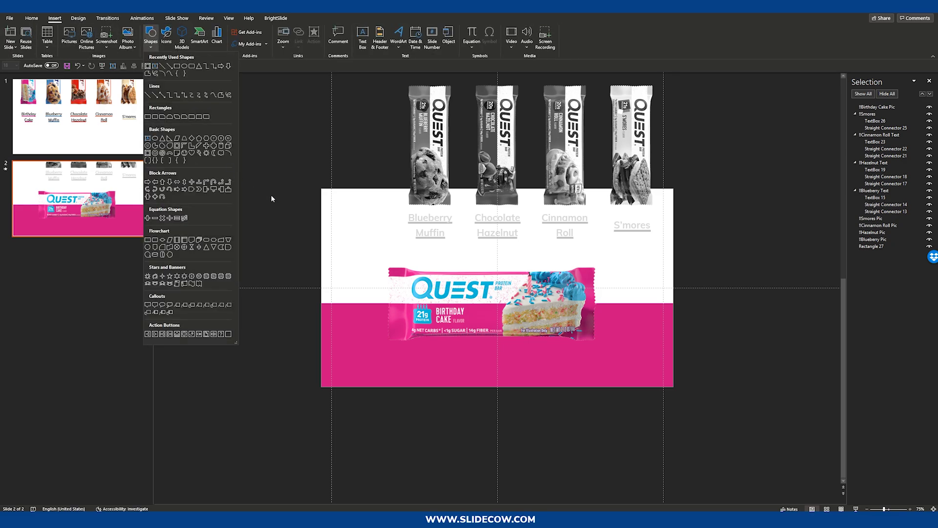
click(177, 146)
drag(420, 371, 409, 372)
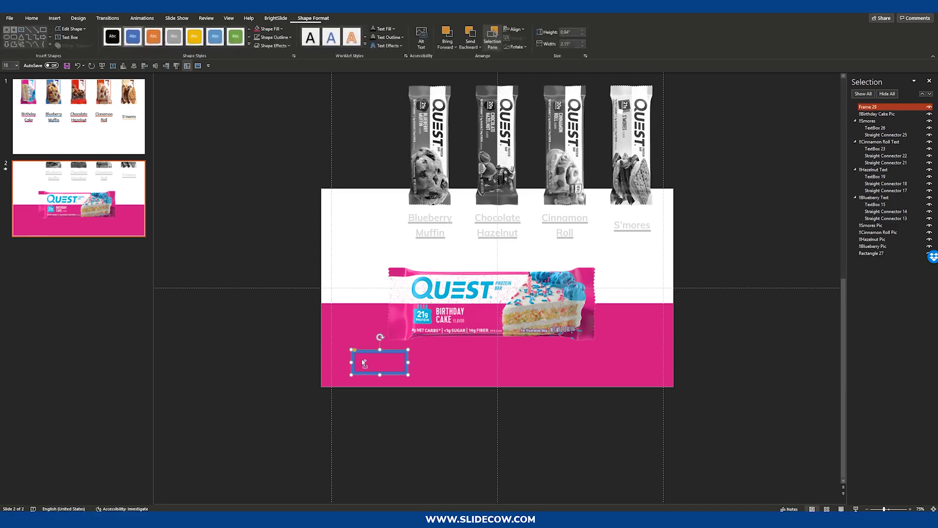
scroll(348, 364, up, 10)
drag(348, 285, 345, 286)
Step: Remove the frame's outline and fill the frame with white
click(274, 37)
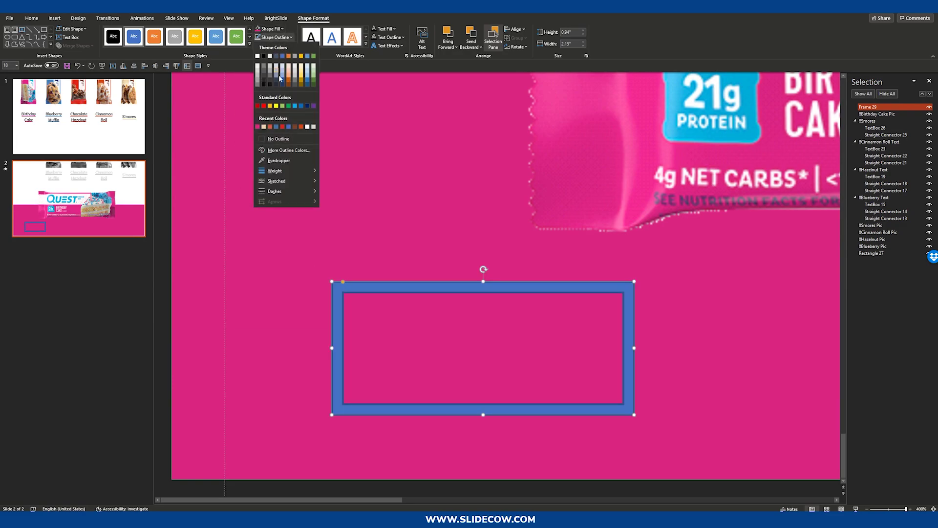
click(289, 139)
click(271, 29)
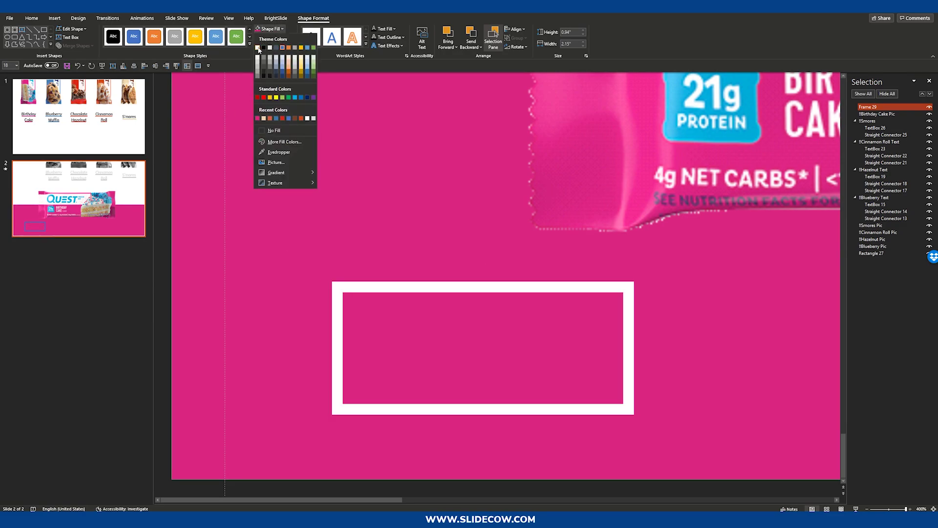
click(259, 48)
scroll(390, 269, down, 5)
scroll(390, 268, down, 1)
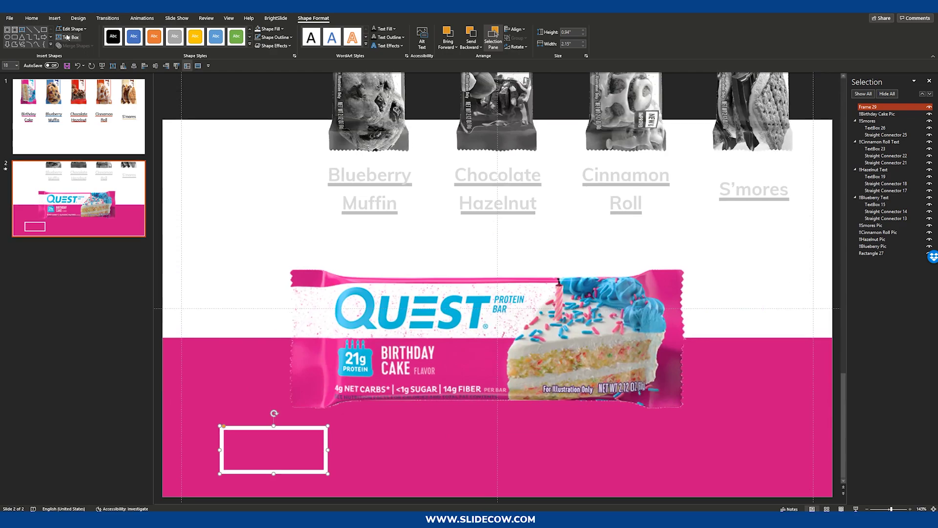
Step: Draw a rectangle about 2.15" wide and 0.46" high directly beneath the frame and fill it with white
click(54, 18)
click(151, 35)
click(151, 127)
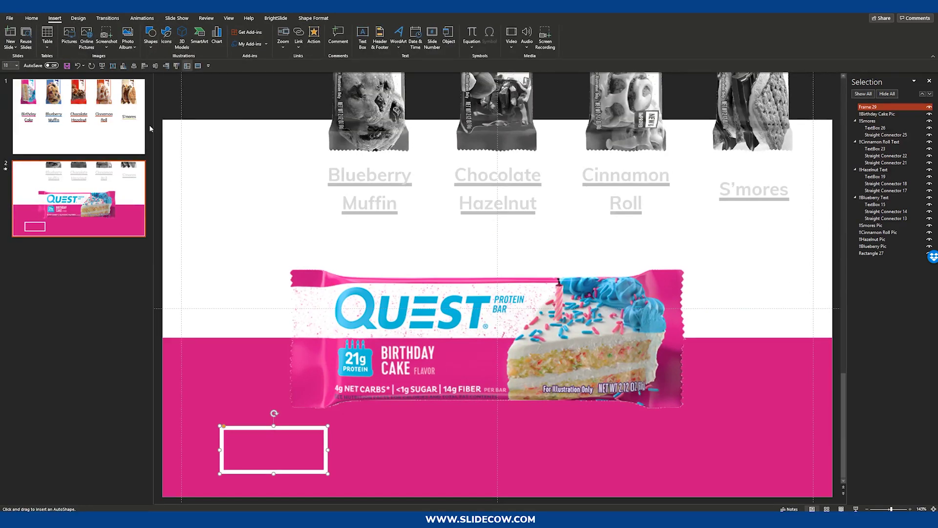
drag(220, 473, 327, 496)
scroll(331, 450, down, 2)
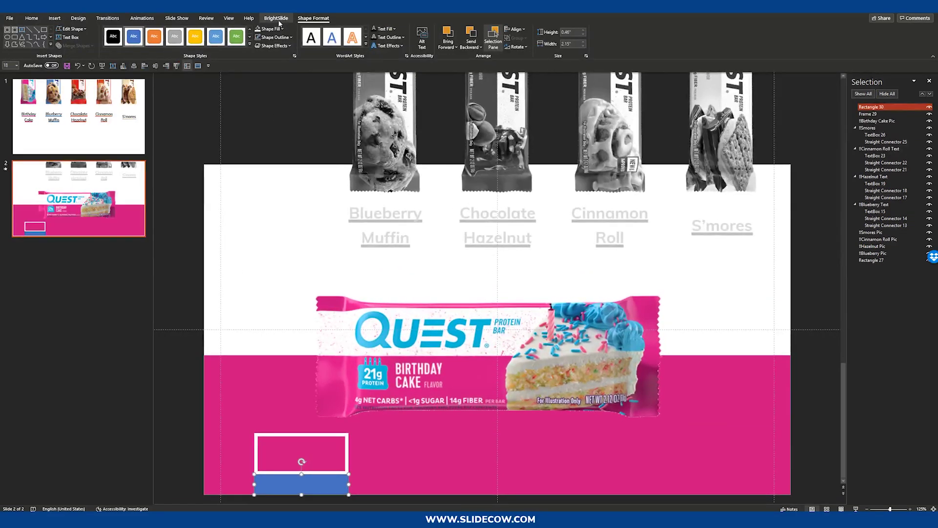
click(258, 29)
scroll(400, 425, up, 10)
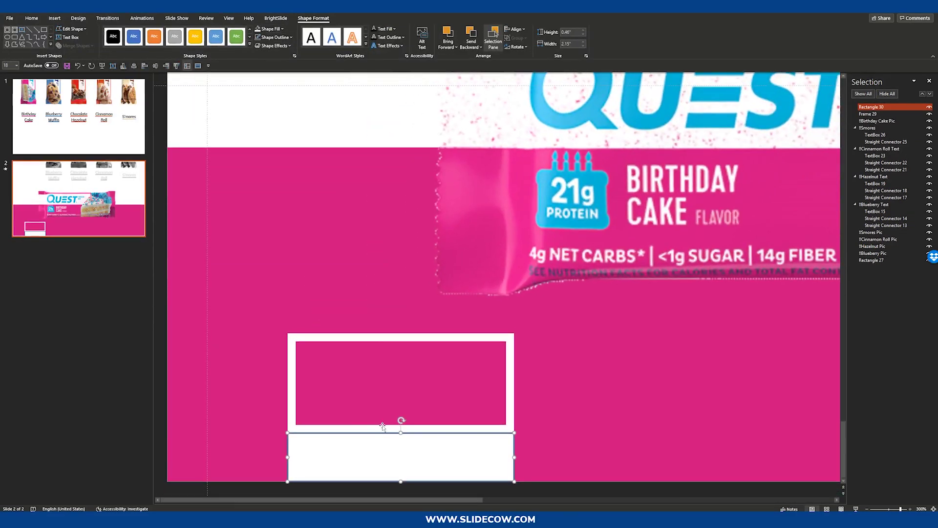
Step: Shorten the frame to about 0.77" high and move the white rectangle up against its lower edge
click(407, 428)
drag(401, 434, 401, 409)
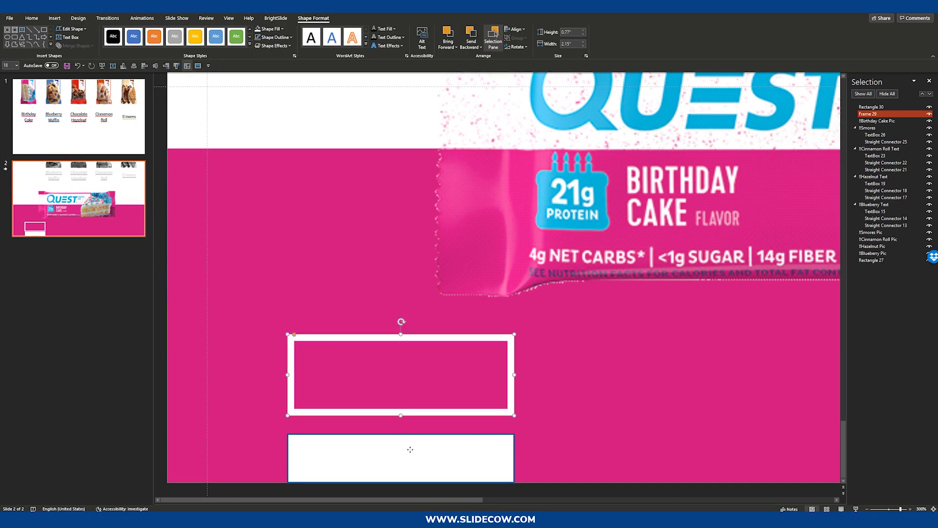
drag(409, 451, 400, 429)
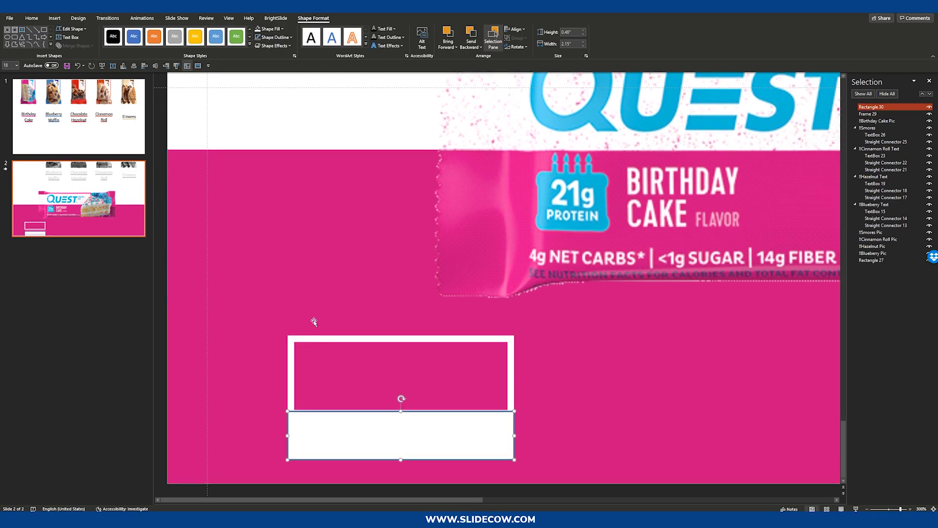
Step: Remove the outline from the white rectangle beneath the frame
click(264, 29)
click(257, 31)
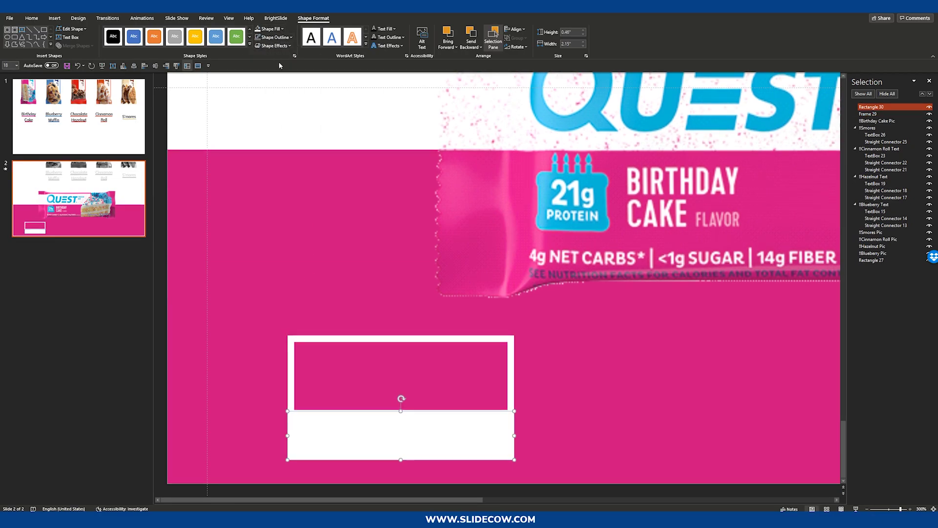
click(268, 346)
ctrl+scroll(426, 419, down, 5)
click(274, 442)
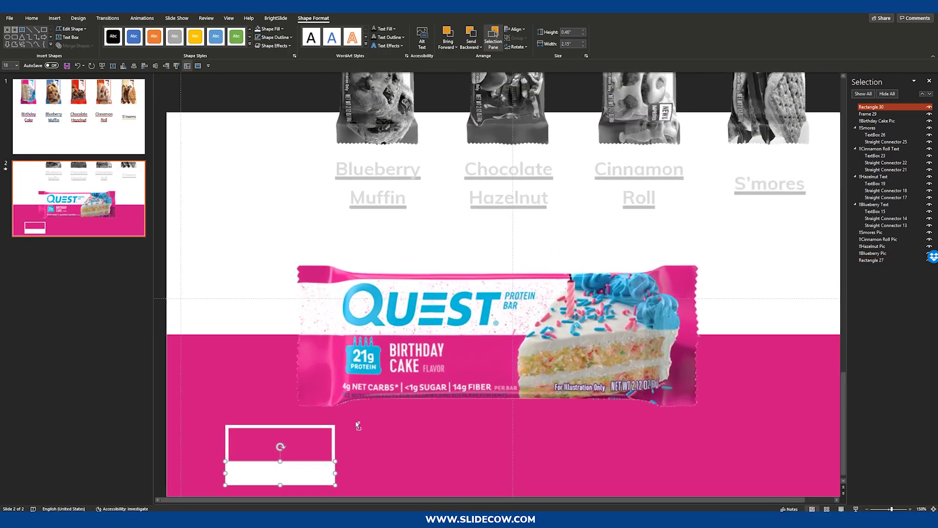
Step: Insert a text box inside the white frame below the Birthday Cake bar and enter 21G
click(289, 435)
ctrl+scroll(293, 438, up, 2)
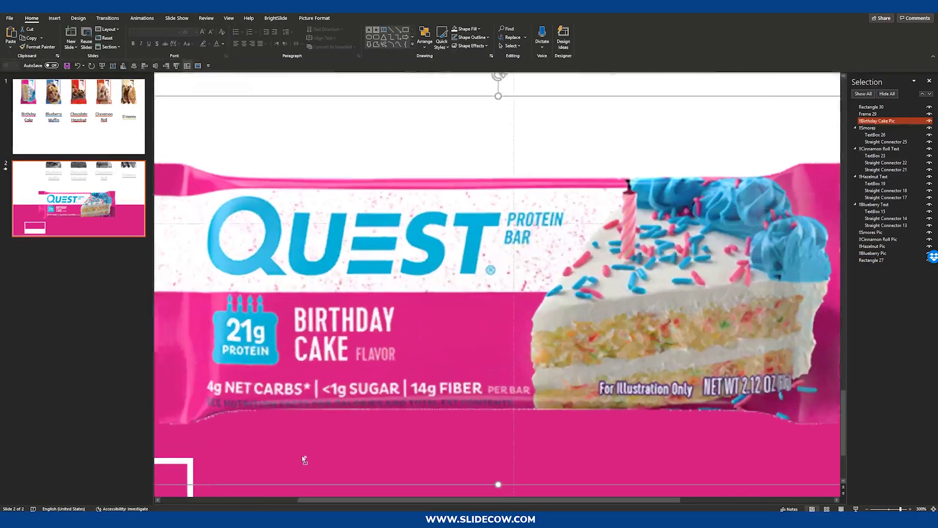
ctrl+scroll(273, 440, down, 3)
click(250, 443)
ctrl+scroll(305, 467, up, 5)
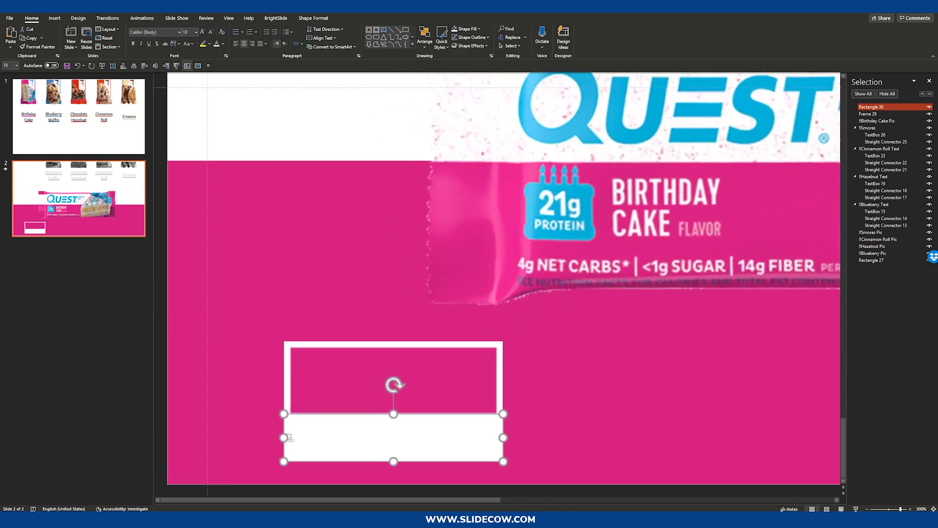
click(54, 19)
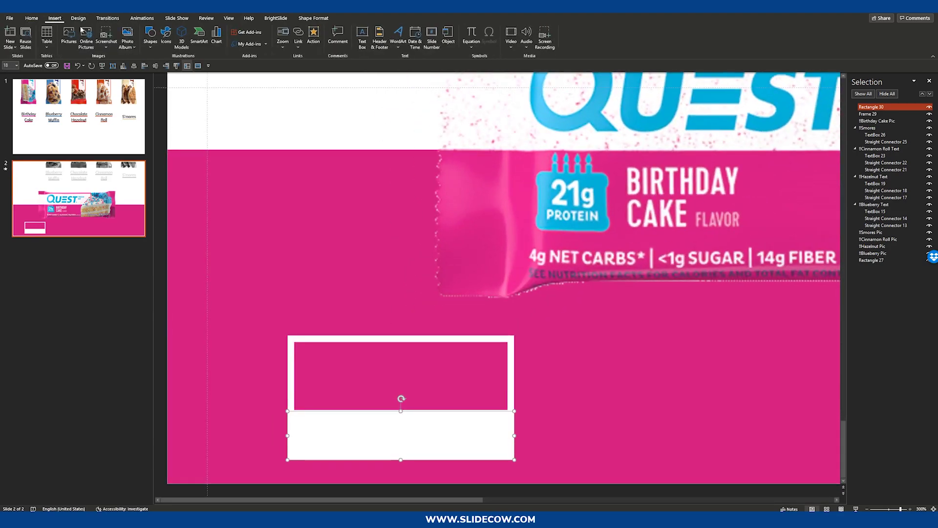
click(362, 33)
drag(293, 341, 506, 410)
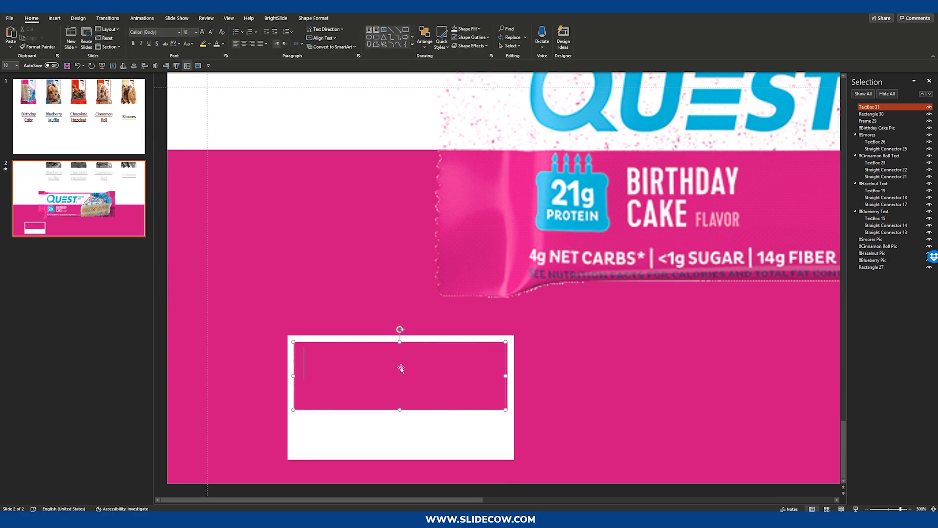
text(21G)
key(Escape)
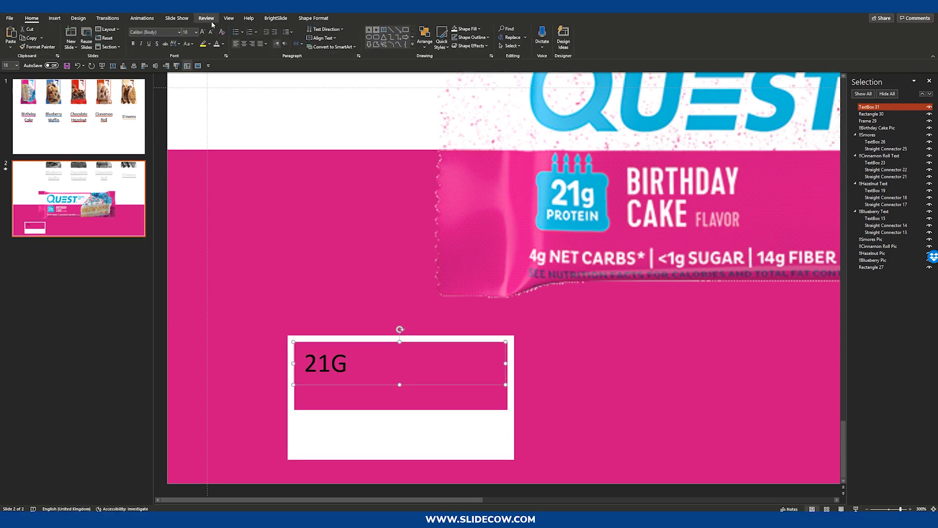
Step: Center the 21G text within its box and set its font to bold Muli
click(244, 44)
click(161, 33)
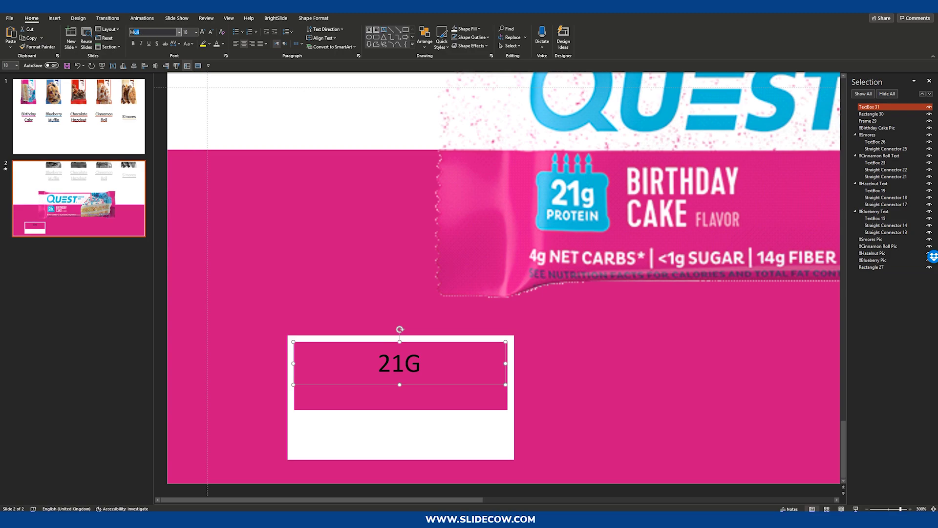
text(Muli)
key(Return)
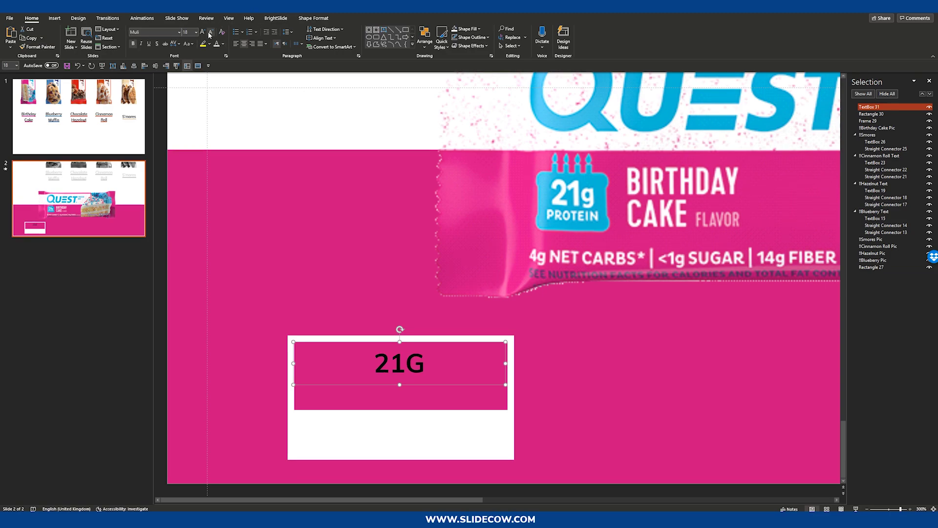
Step: Set the 21G text's font size to 32 and its color to white
click(203, 32)
click(203, 32)
click(203, 32)
click(203, 32)
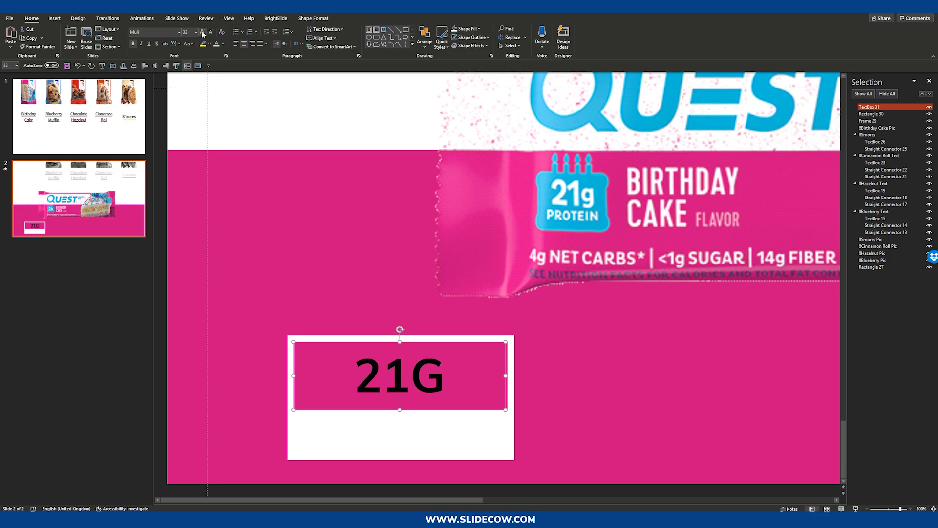
click(202, 33)
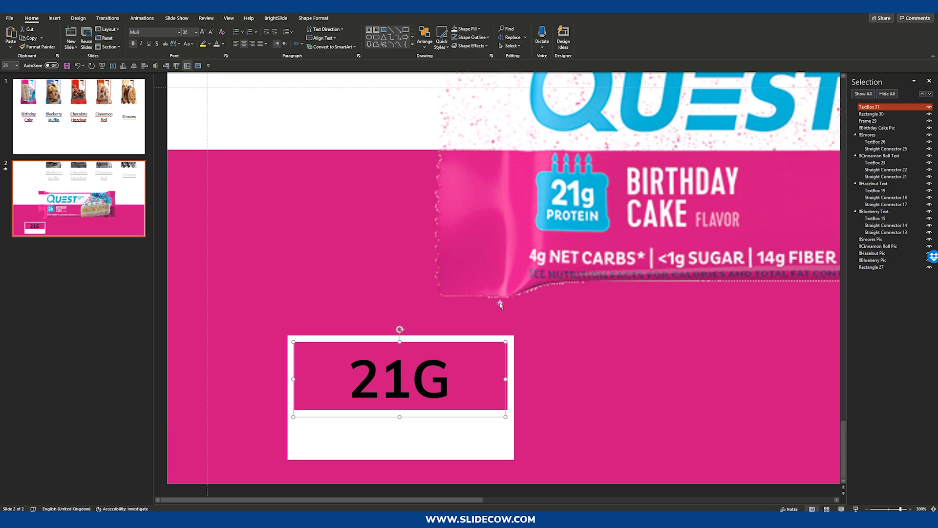
click(211, 32)
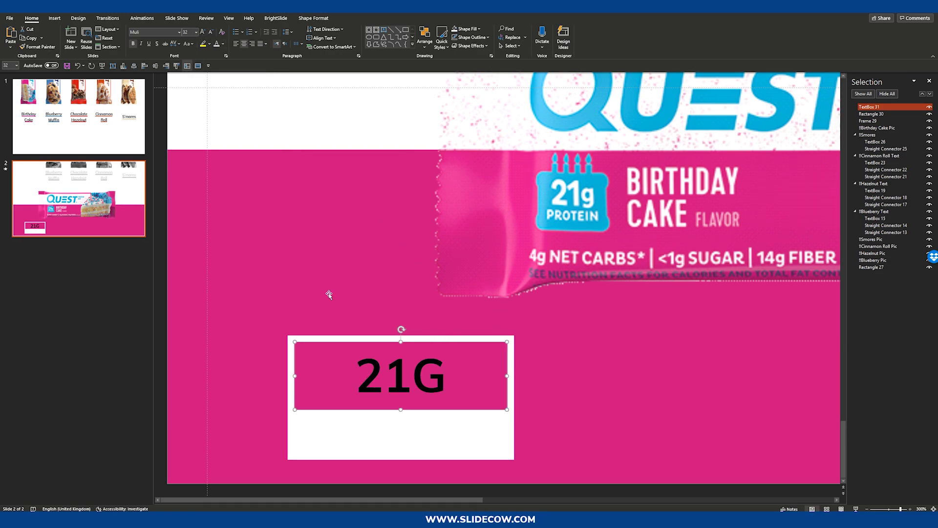
click(223, 43)
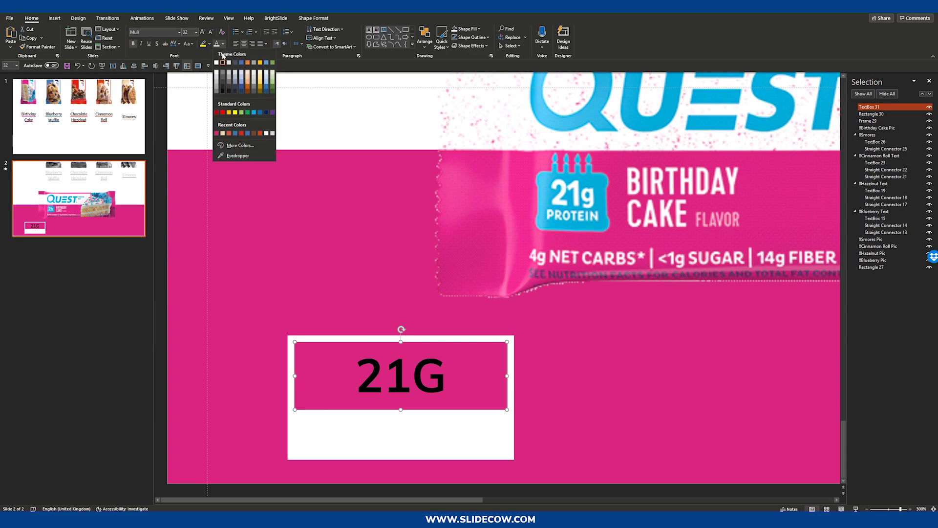
click(219, 81)
click(456, 383)
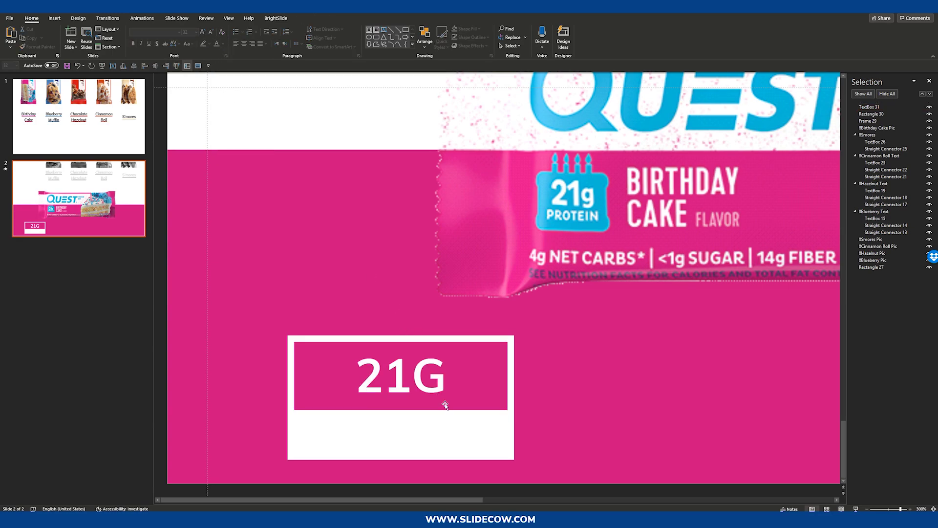
Step: Duplicate the 21G text box straight down over the frame's white strip
click(426, 344)
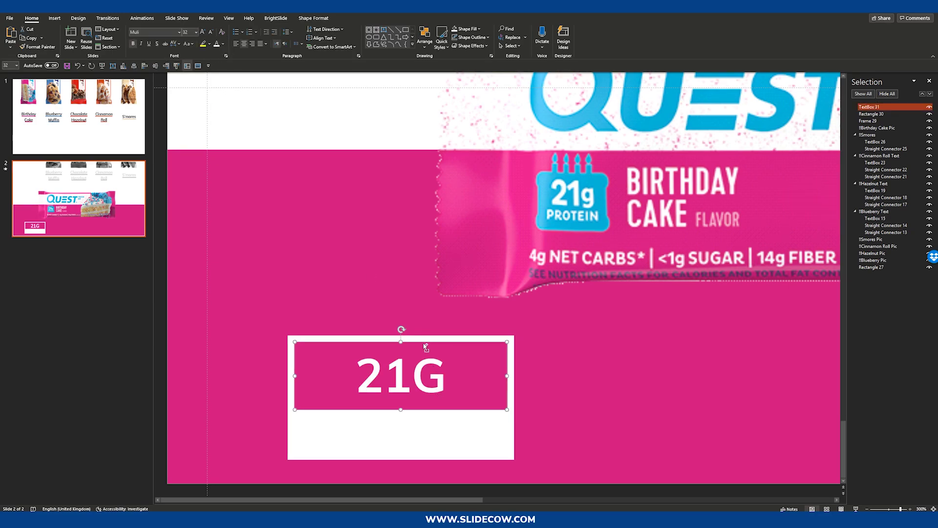
drag(426, 345, 425, 394)
click(404, 441)
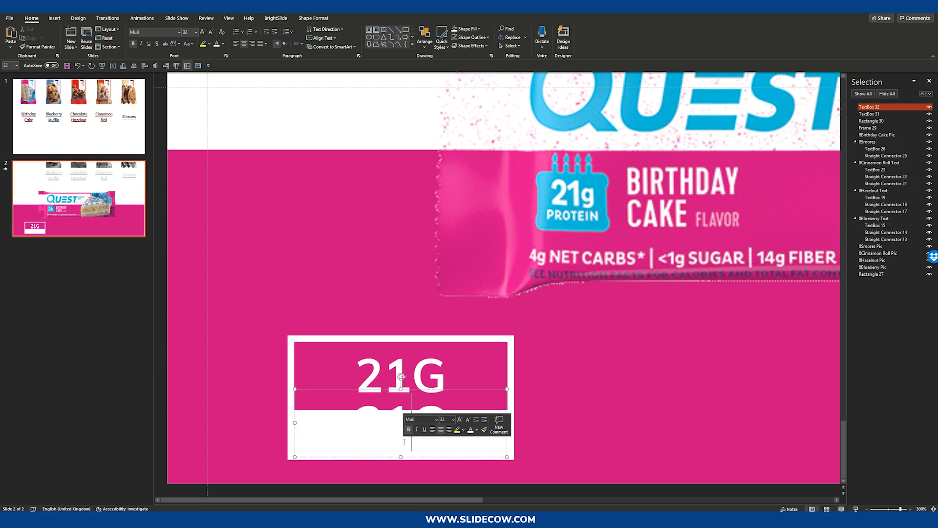
Step: Recolor the duplicated text with the pink sampled from the frame's inside and replace it with PROTEIN
key(ctrl+a)
click(222, 43)
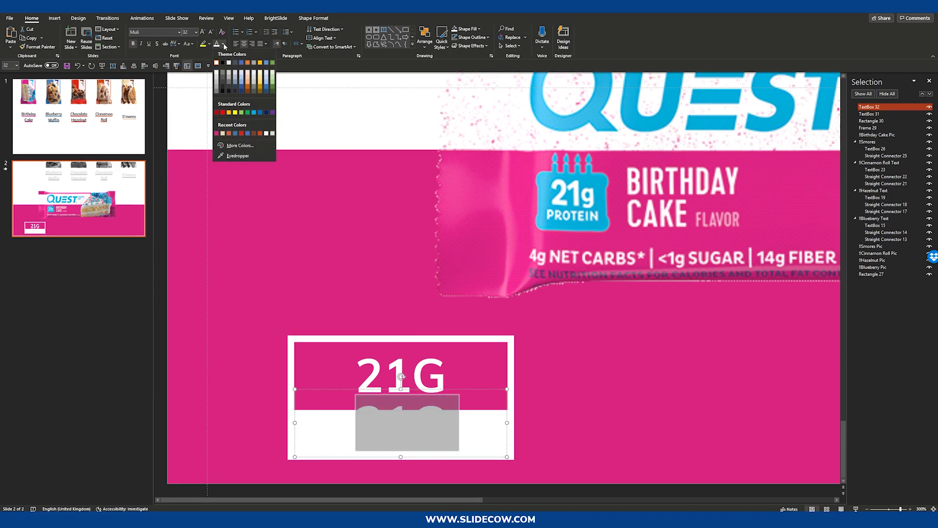
click(238, 153)
click(419, 349)
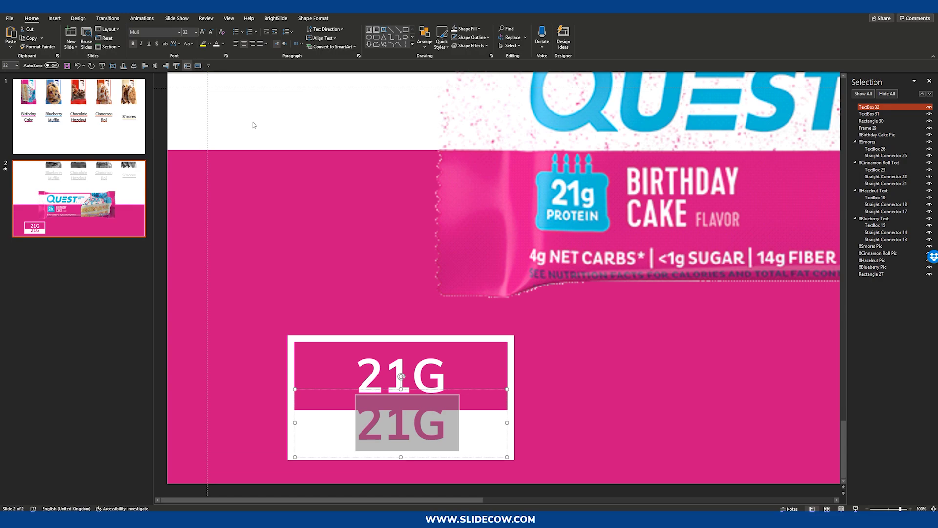
text(PROTEIN)
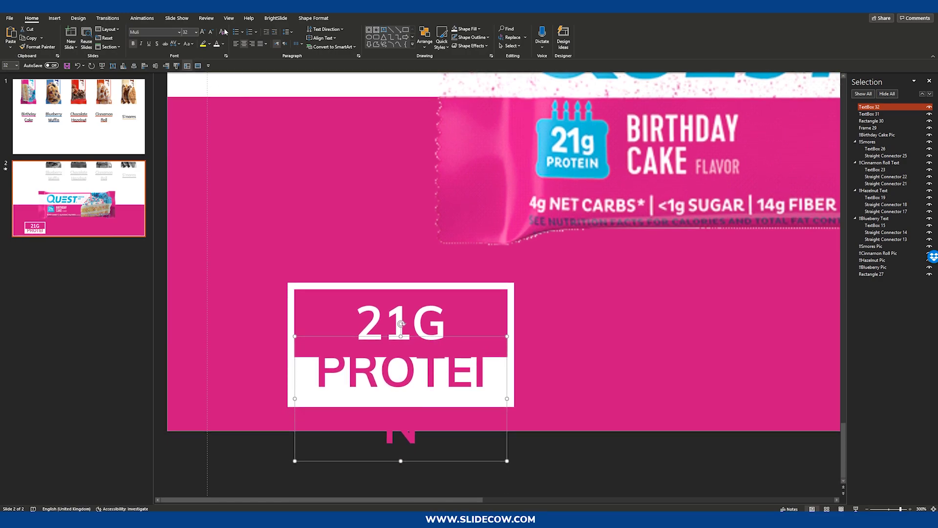
Step: Set the PROTEIN label's font size to 18 and position it in the middle of the white strip
click(211, 32)
click(211, 32)
click(211, 32)
click(211, 32)
click(211, 32)
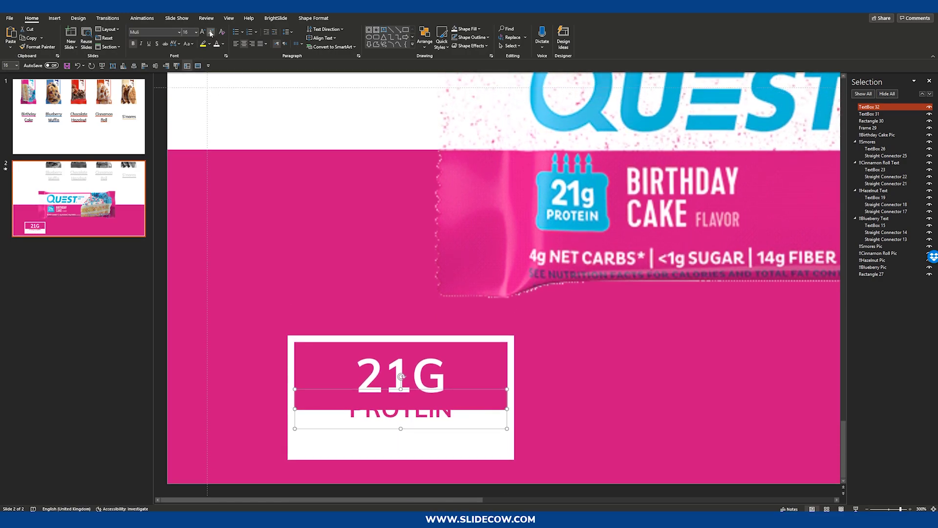
click(211, 32)
drag(447, 389, 447, 418)
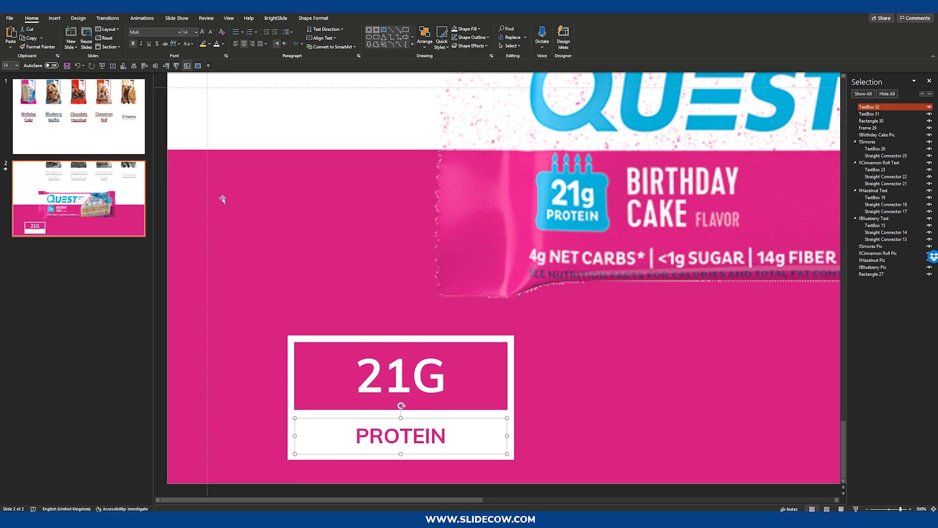
click(203, 31)
click(202, 32)
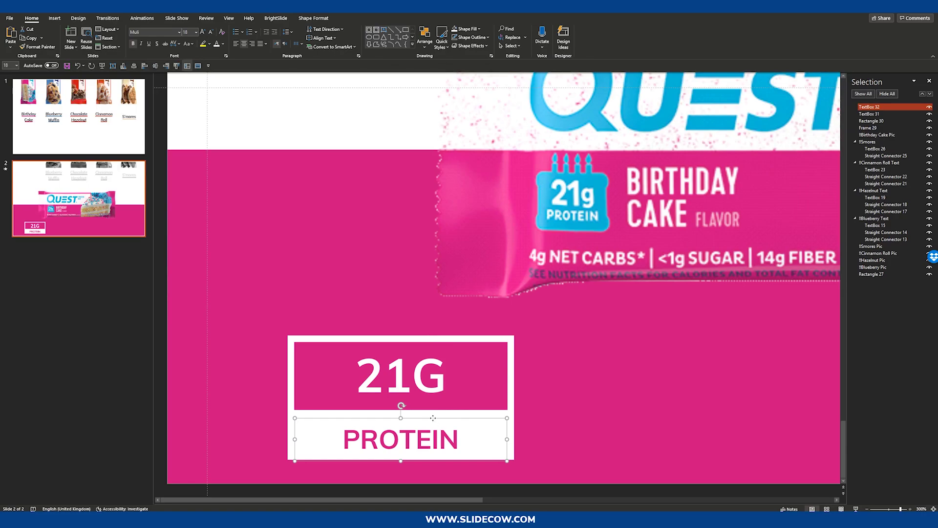
drag(433, 418, 433, 411)
Step: Set the PROTEIN label's character spacing to Loose
click(188, 44)
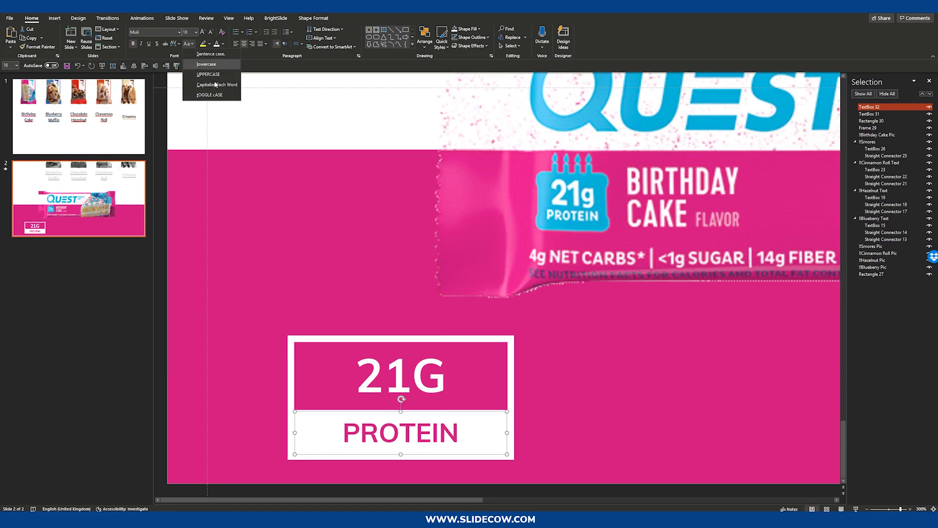
click(174, 43)
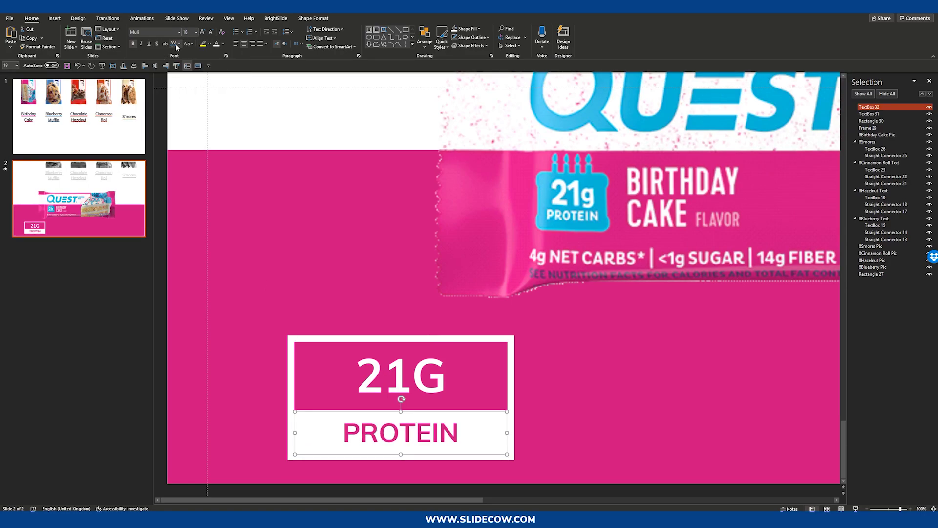
click(174, 44)
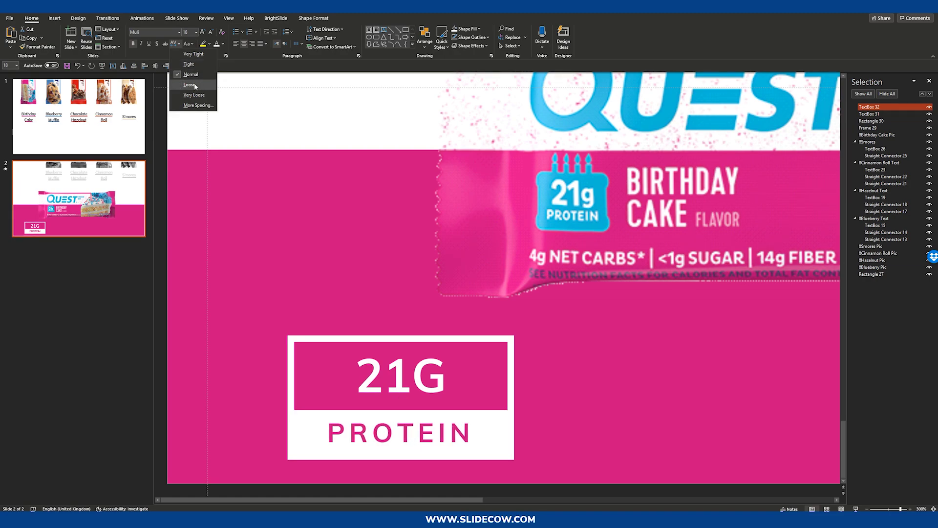
click(194, 85)
Step: Group the frame, white rectangle and both text boxes of the protein badge
scroll(517, 318, down, 10)
click(415, 397)
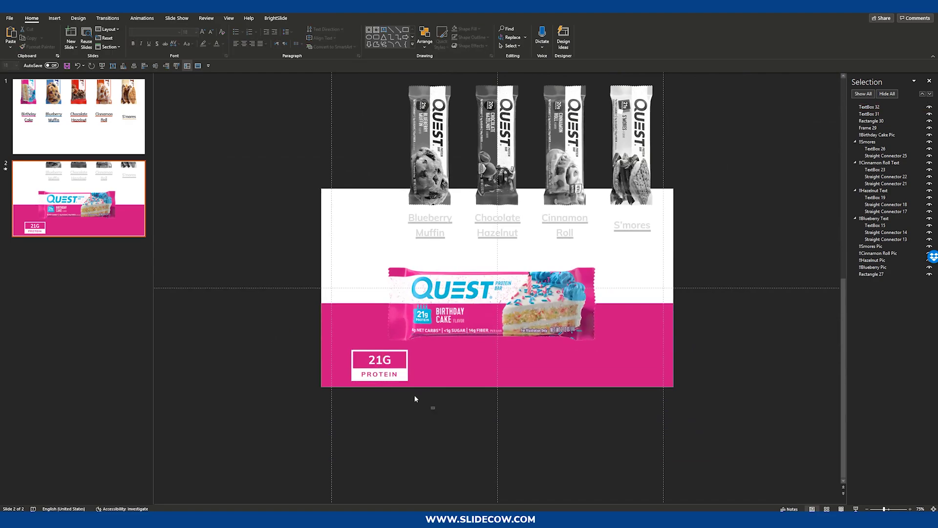
drag(414, 398, 293, 327)
ctrl+scroll(396, 381, up, 7)
key(ctrl+g)
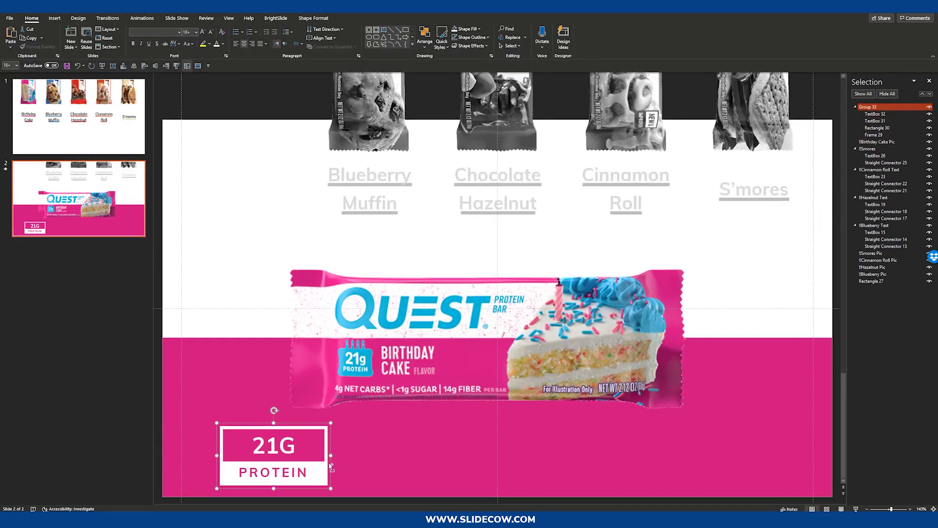
Step: Duplicate the protein badge across the pink band to make a row of four badges
ctrl+drag(325, 468, 612, 475)
ctrl+drag(612, 475, 769, 473)
ctrl+scroll(317, 483, down, 4)
Step: Select all four badges and distribute them horizontally
drag(193, 424, 790, 503)
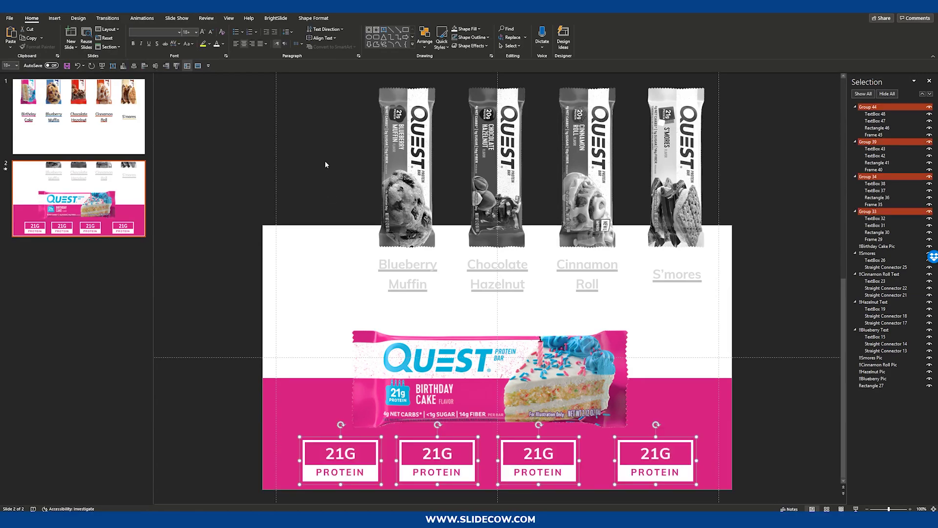
click(426, 44)
mouse_move(456, 165)
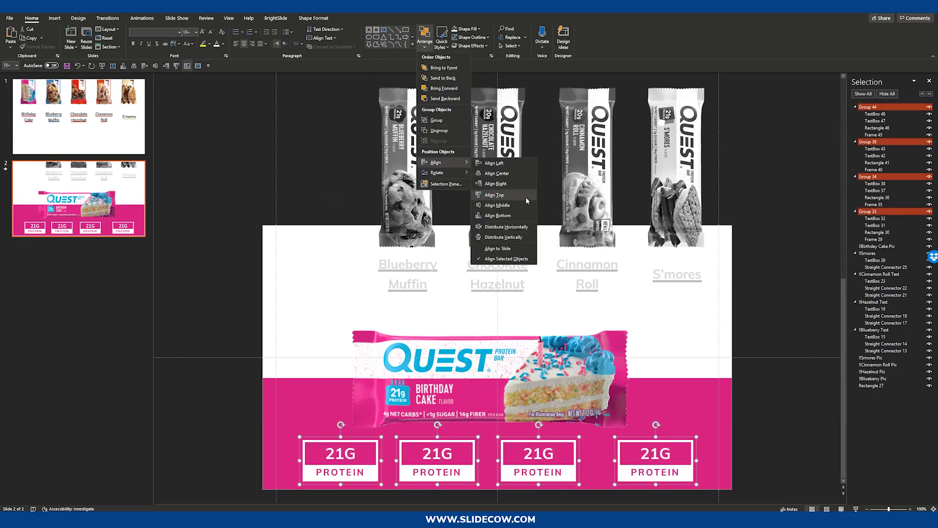
click(508, 228)
Step: Group the four badges, align the group to the slide's horizontal center, and ungroup them again
key(ctrl+g)
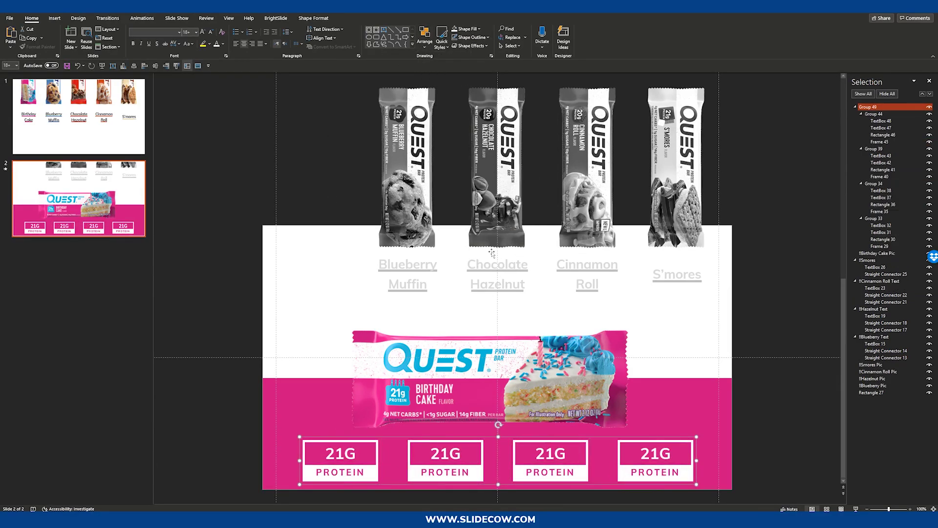
click(425, 41)
mouse_move(455, 163)
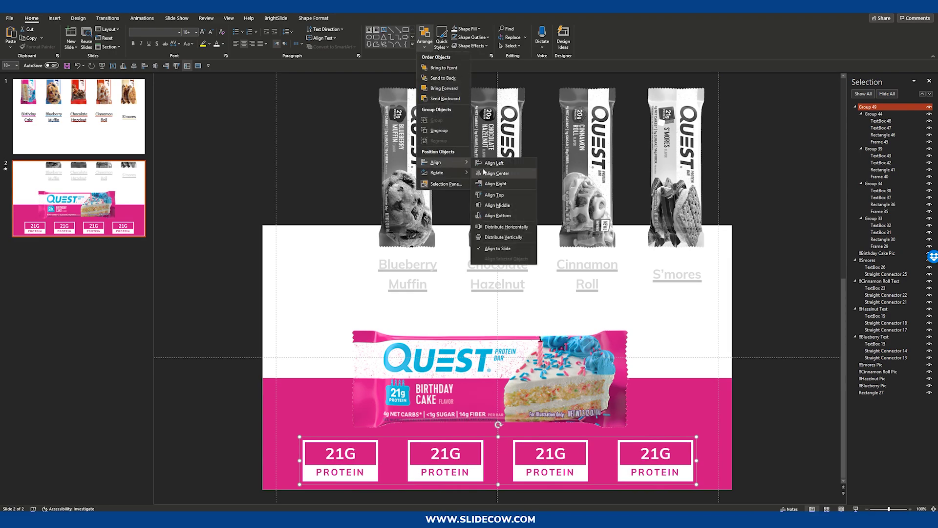
click(508, 174)
key(ctrl+shift+g)
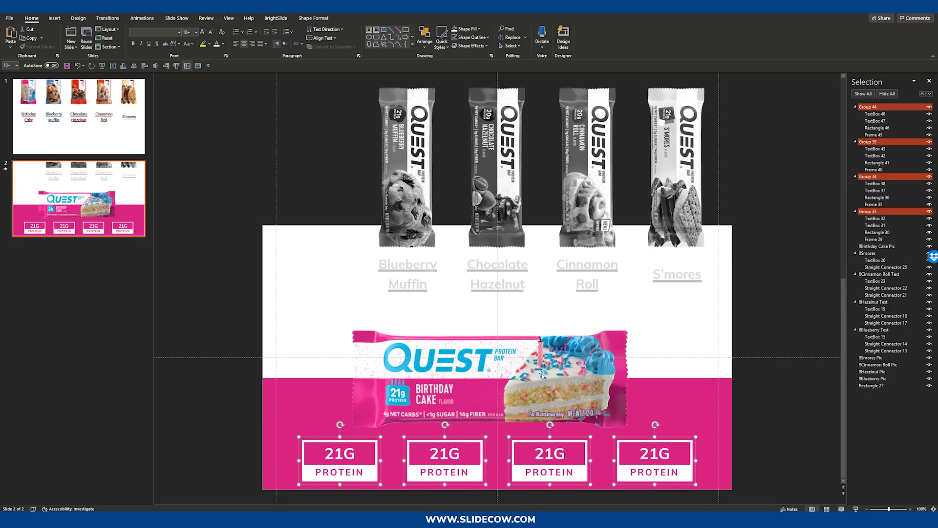
Step: Change the second badge's label to SUGAR and its value to <1G
click(444, 472)
double_click(445, 472)
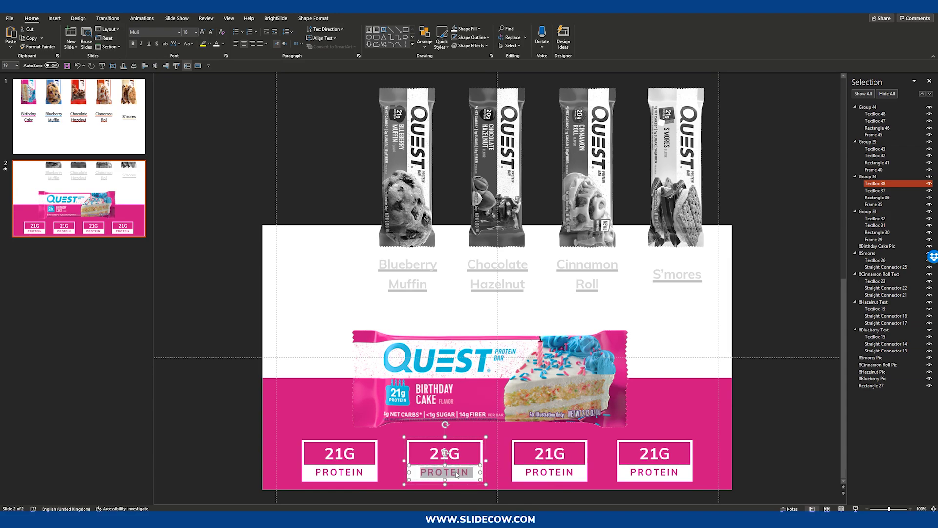
text(SUGAR)
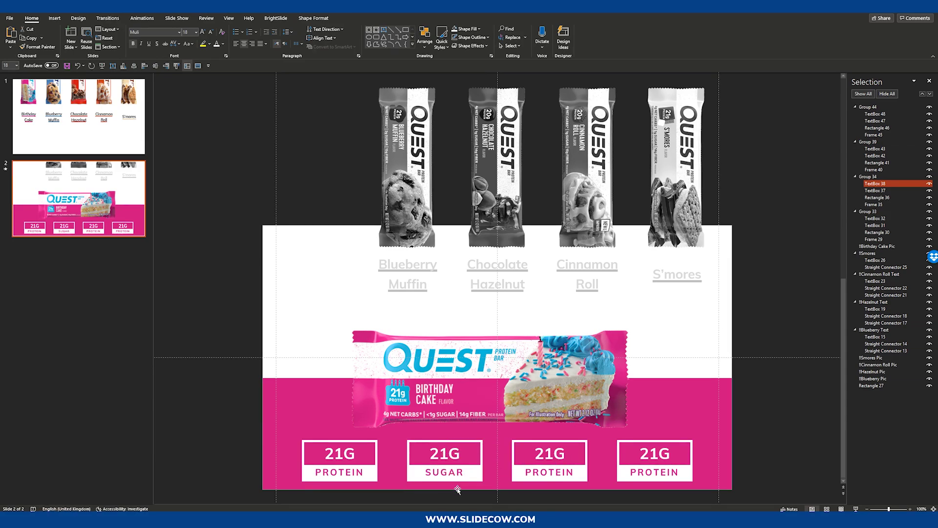
double_click(446, 455)
text(<1G)
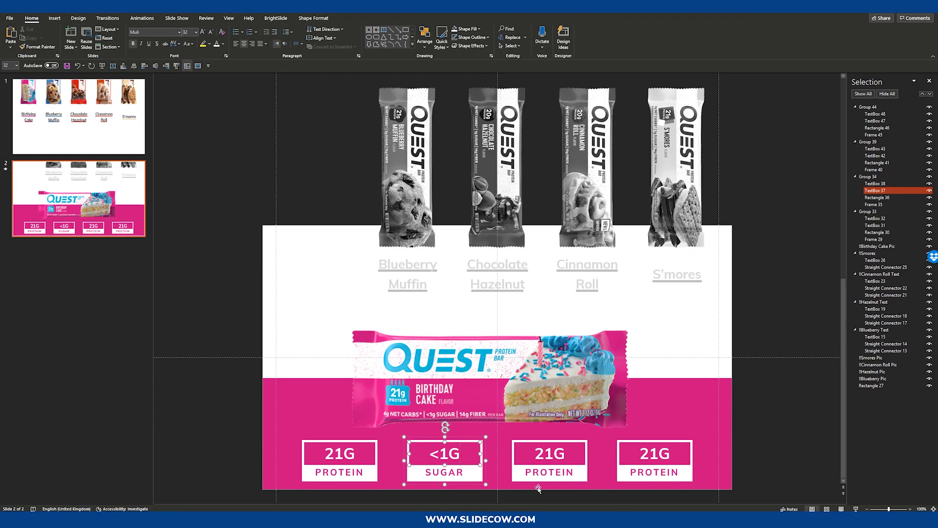
Step: Change the third badge's value to 14G and its label to FIBER
double_click(566, 455)
text(14)
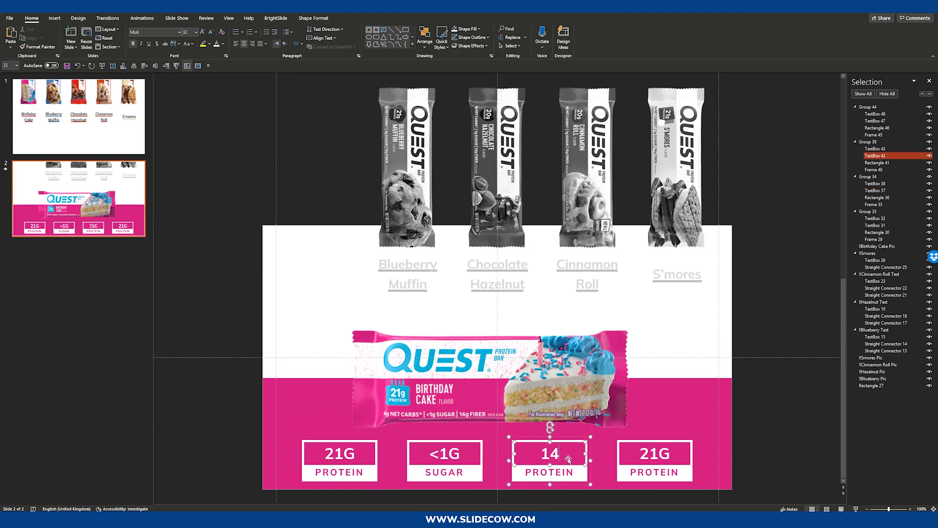
text(G)
double_click(558, 473)
text(FIBER)
Step: Change the fourth badge's value to 180 and its label to KCAL
click(638, 453)
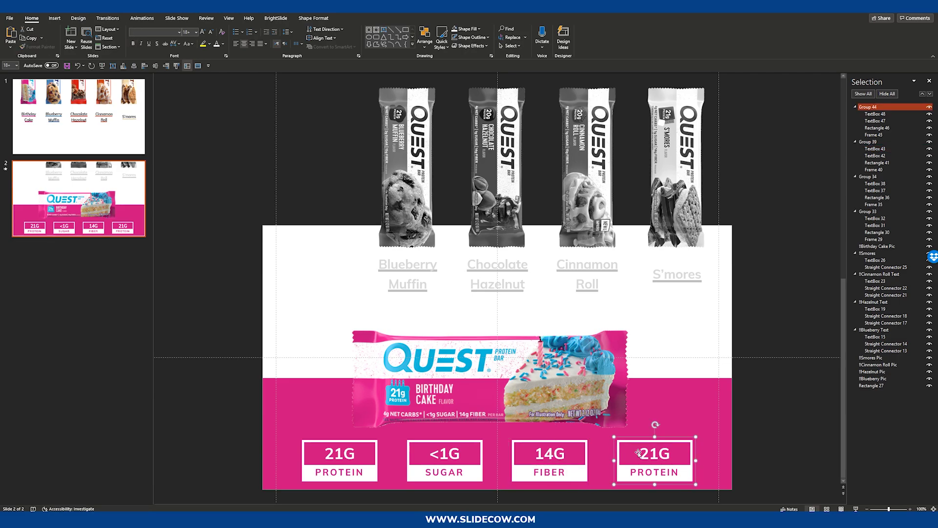
double_click(638, 453)
text(180)
double_click(654, 472)
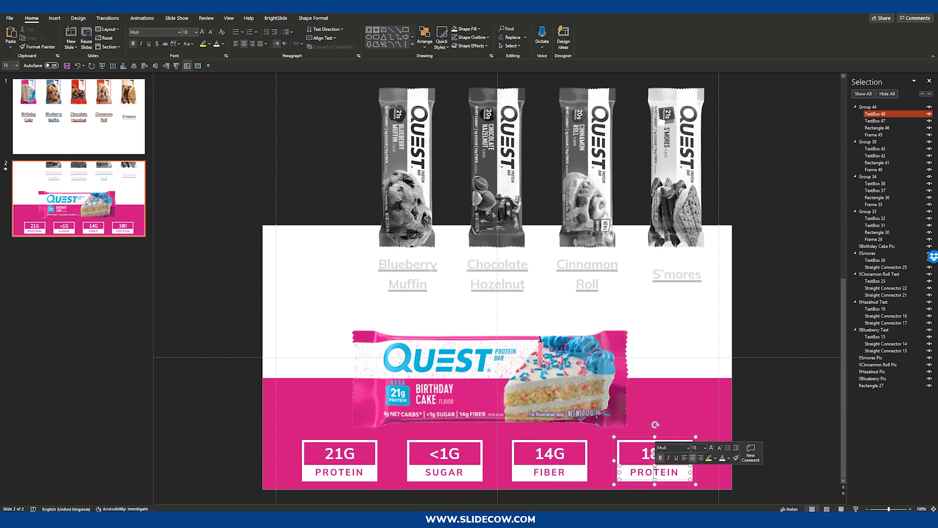
text(KCAL)
key(Escape)
key(Escape)
ctrl+scroll(526, 423, down, 2)
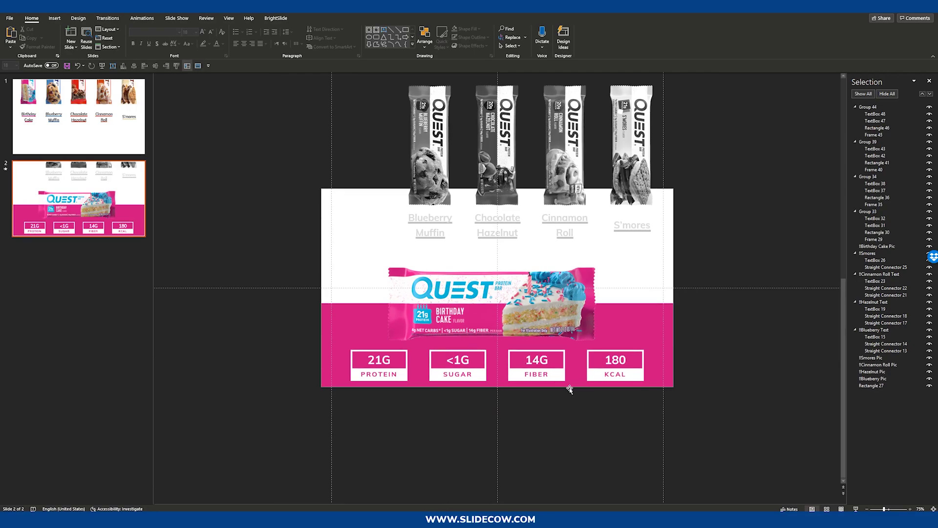
Step: Preview the Morph transition on the second slide and check the objects on the first slide
click(107, 18)
click(71, 37)
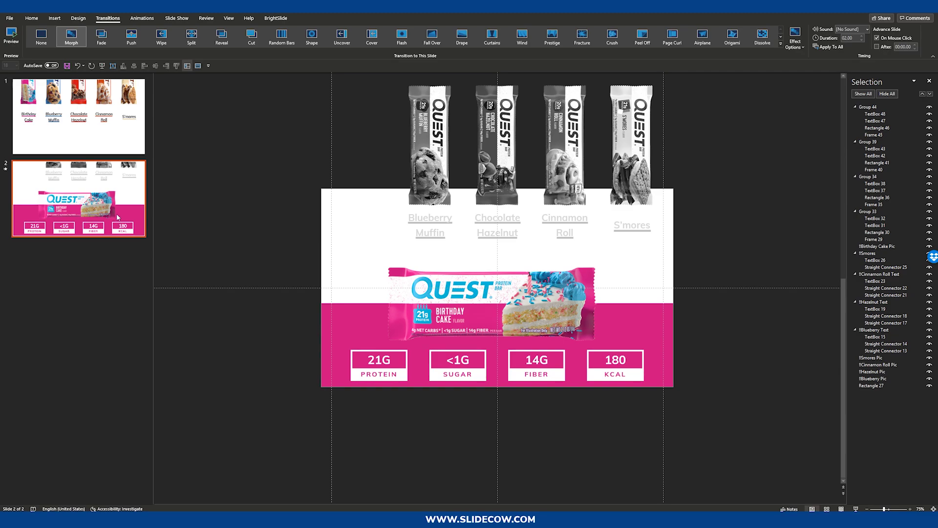
click(117, 136)
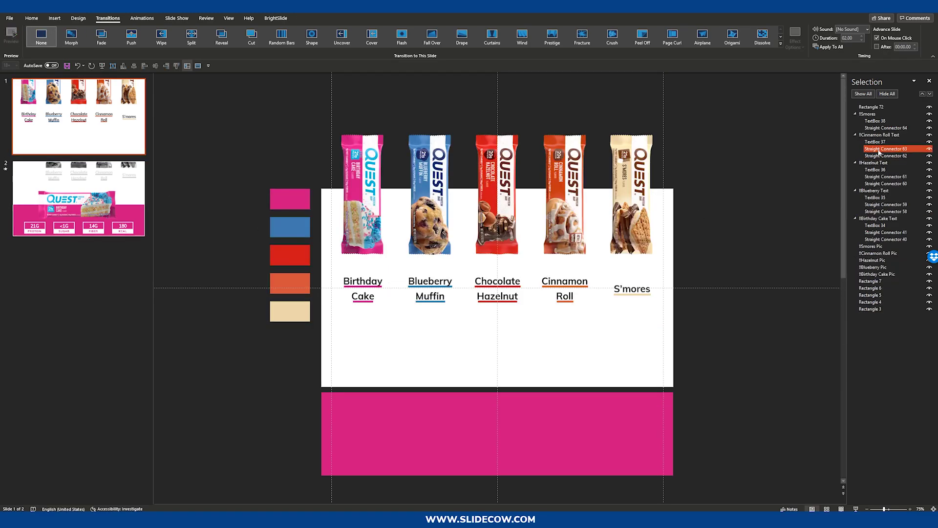
key(Down)
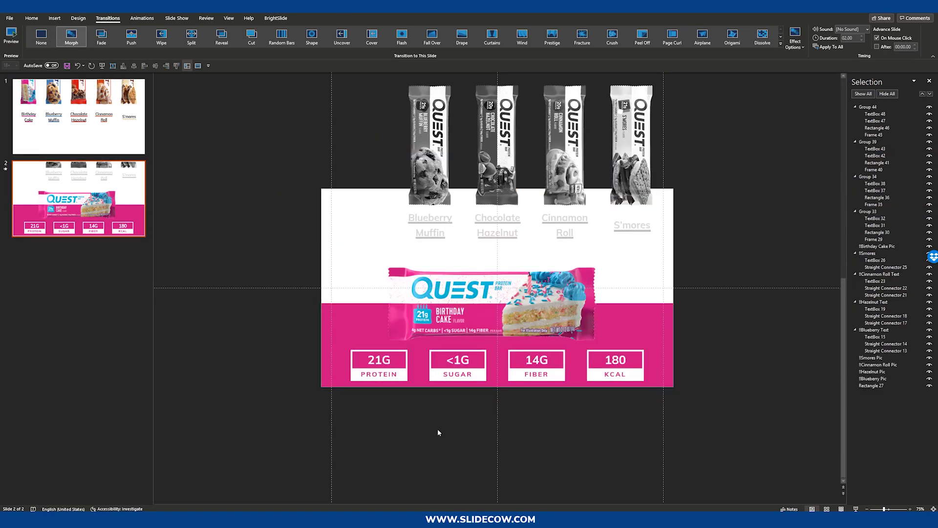
Step: Rename the protein badge group as !!Protein Box
click(401, 377)
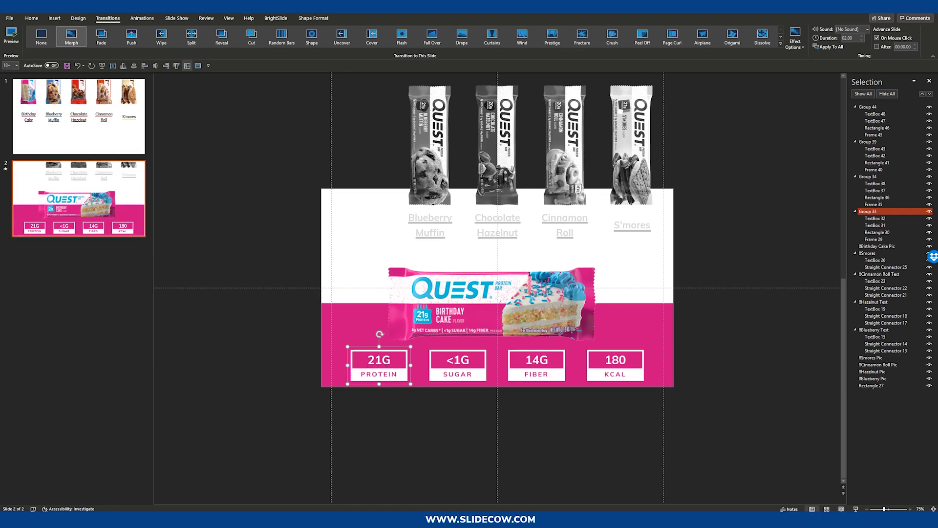
double_click(873, 213)
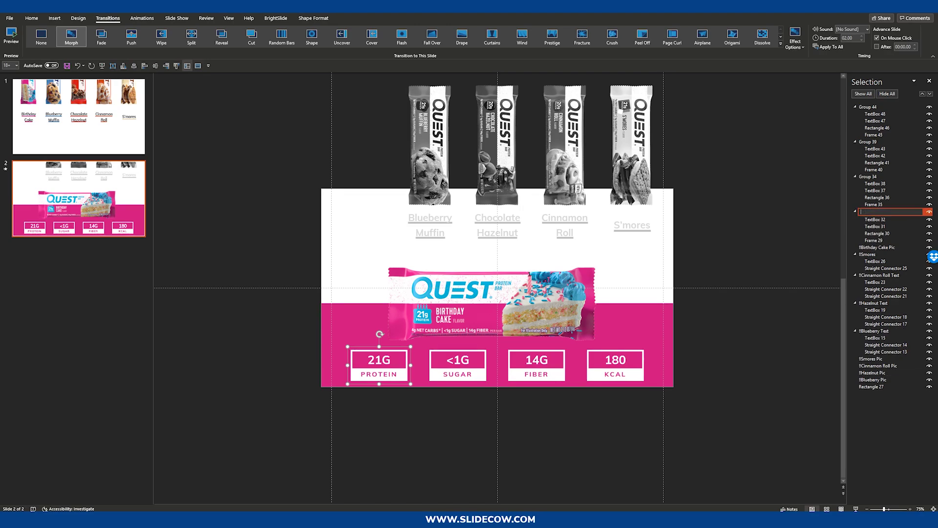
text(Protein Box)
key(Return)
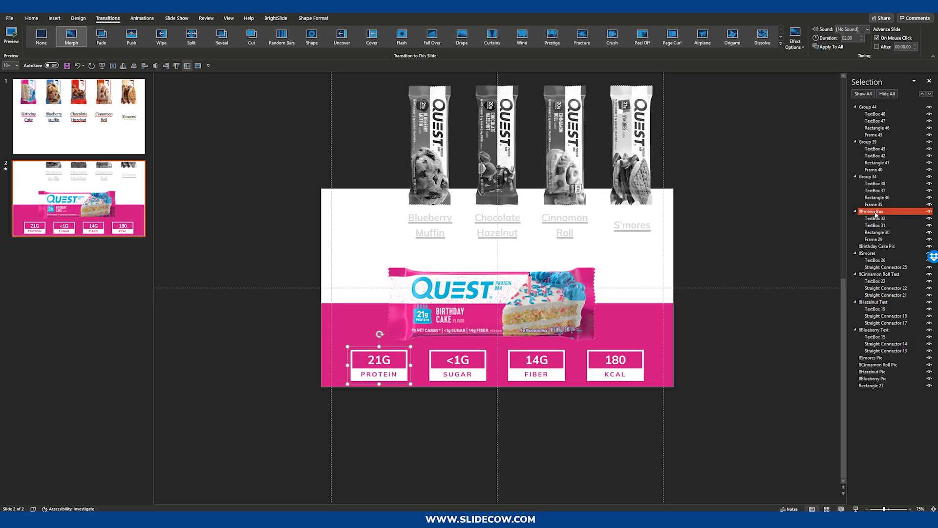
Step: Rename the sugar badge group as !!Sugar Box
click(872, 176)
key(Left)
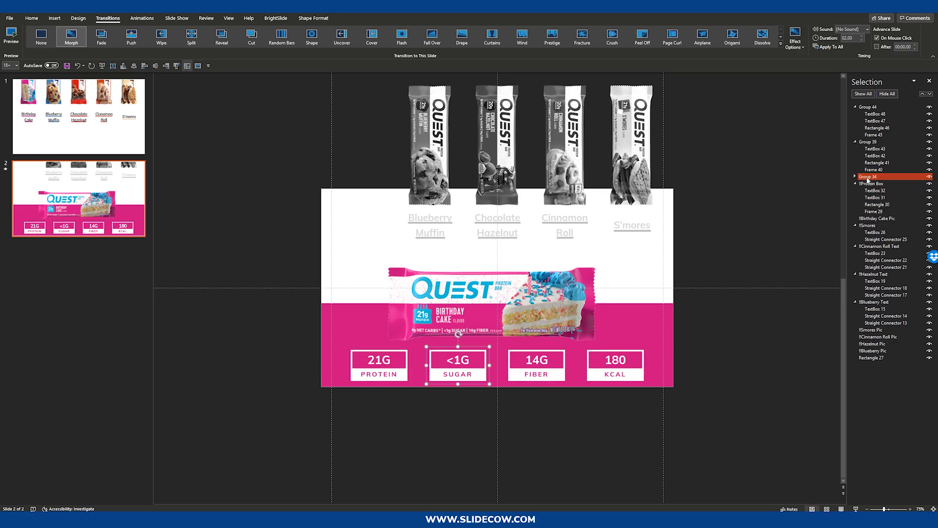
click(929, 80)
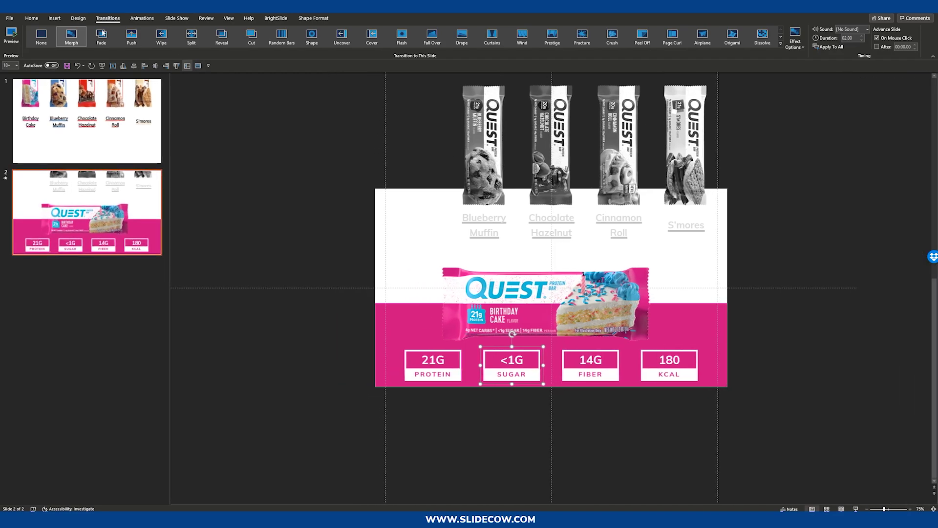
click(31, 18)
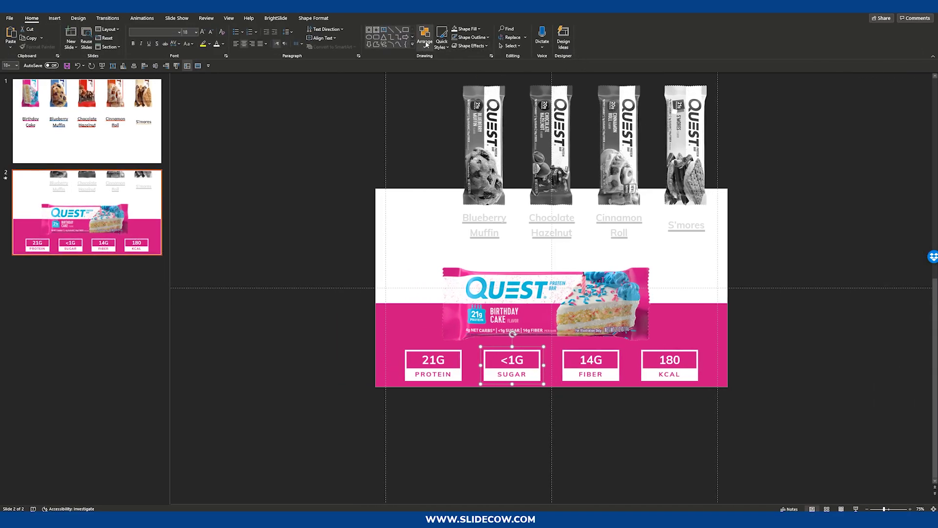
click(511, 46)
click(522, 78)
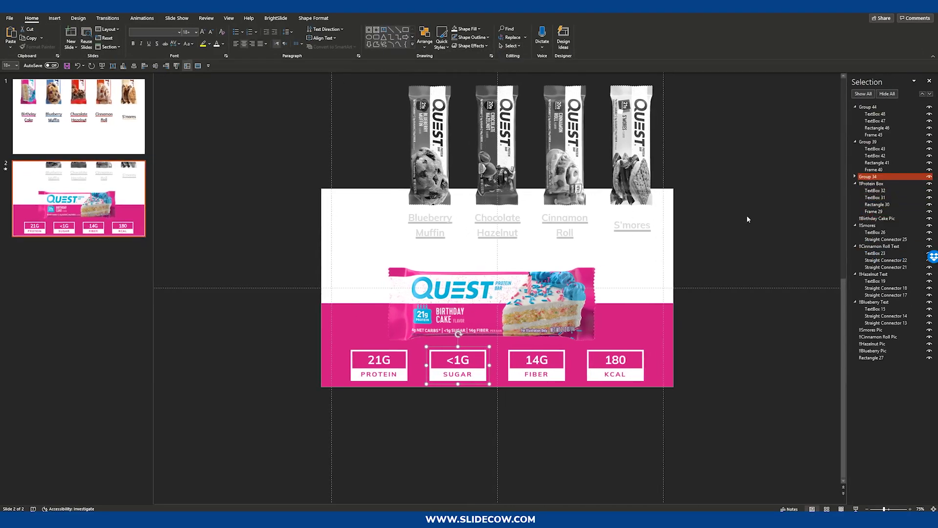
click(874, 177)
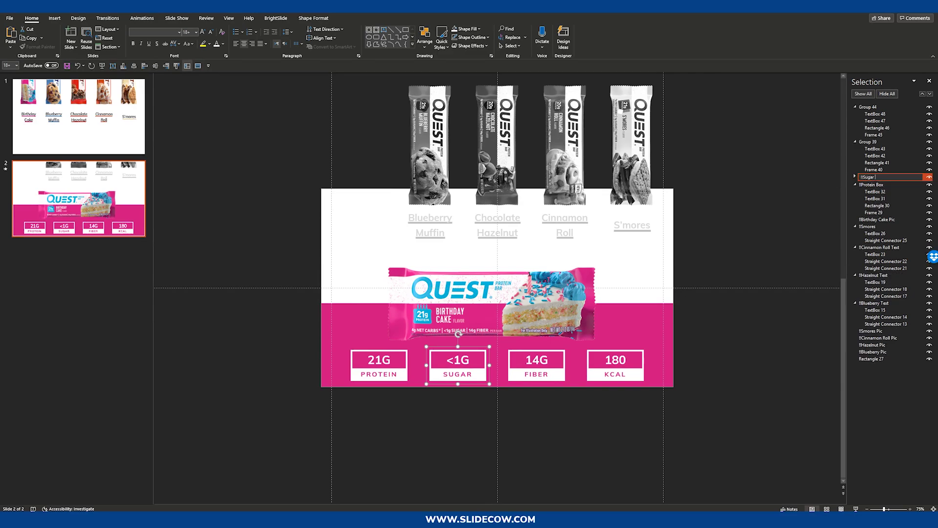
Step: Rename the fiber badge group as !!Fiber Box and the calorie badge group as !!KCAL Box
double_click(870, 142)
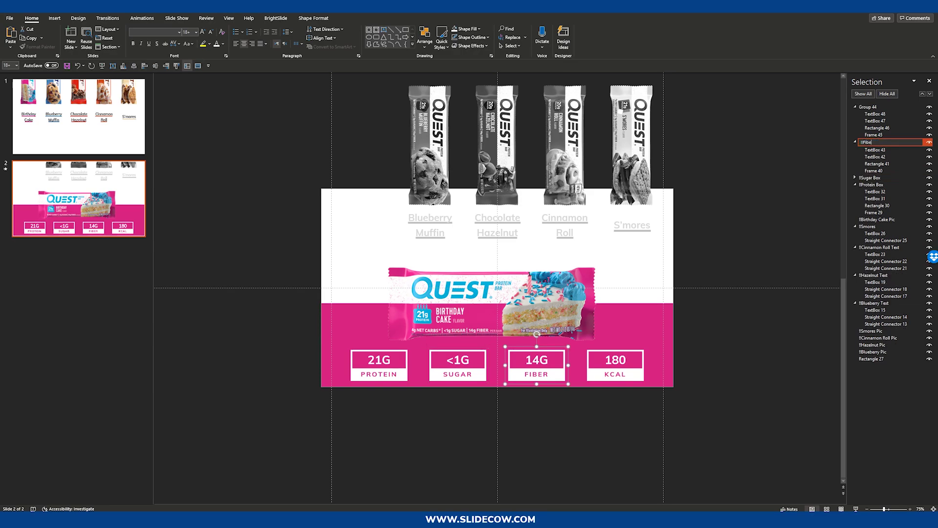
text(!!Fiber Box)
key(Return)
click(868, 107)
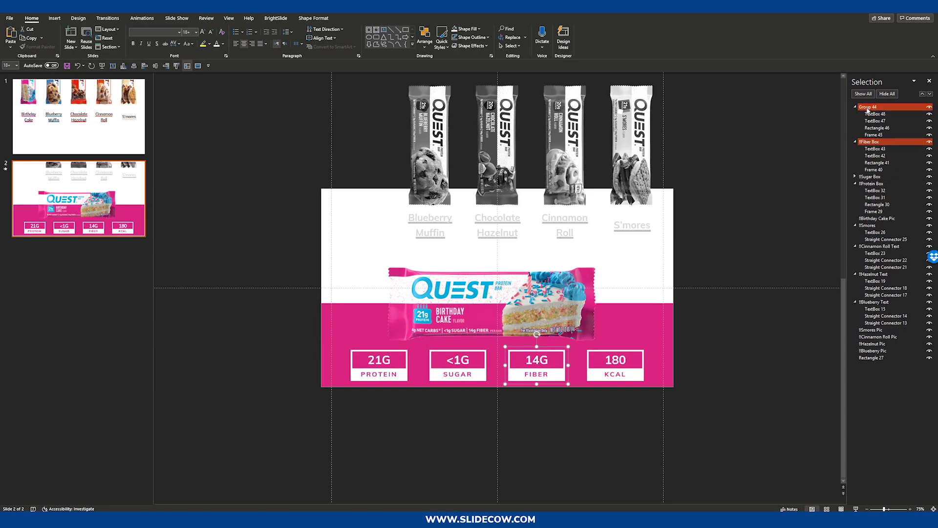
click(868, 107)
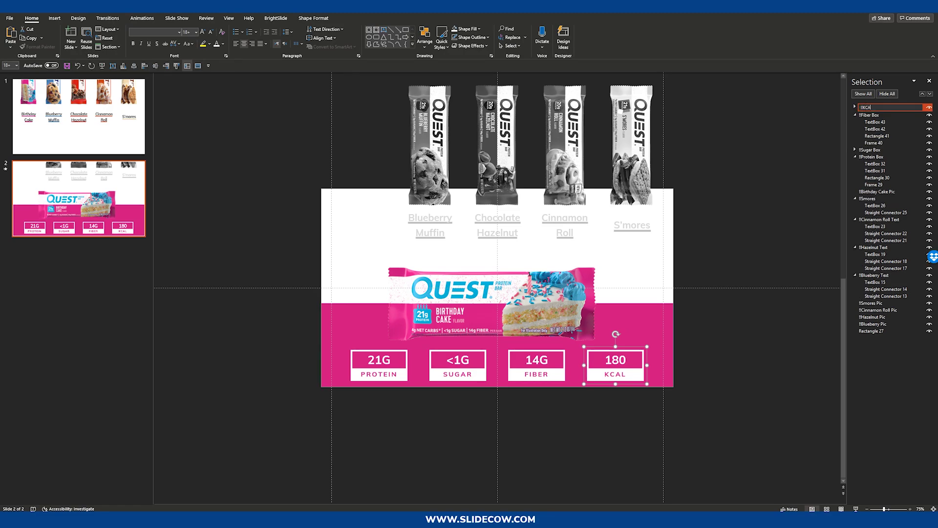
text(!!KCAL Box)
key(Return)
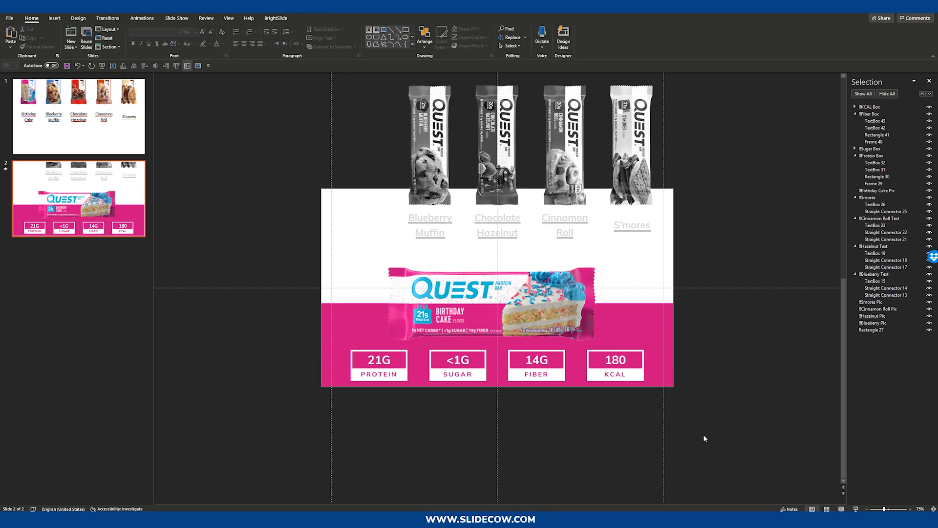
Step: Copy the four badges to the first slide and place them just below the slide's lower edge
drag(703, 434, 253, 336)
key(ctrl+v)
key(ctrl+z)
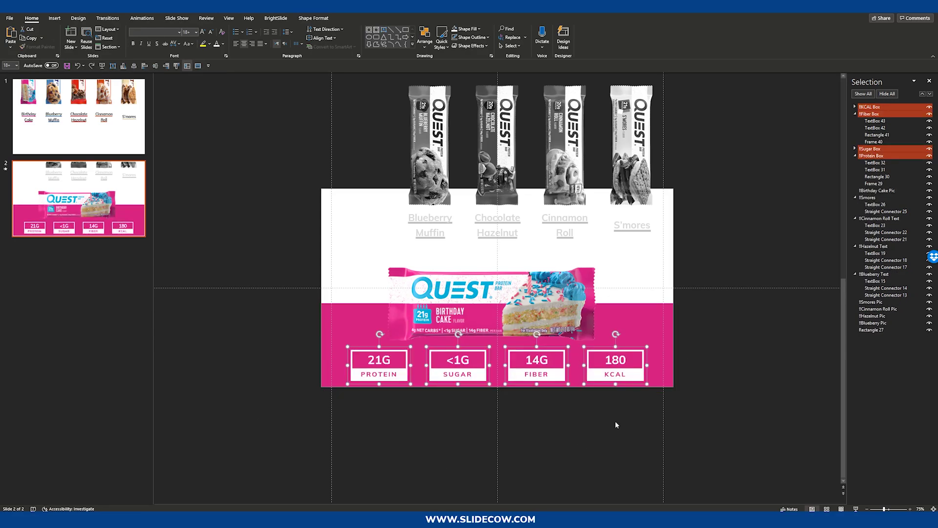
click(89, 112)
key(ctrl+v)
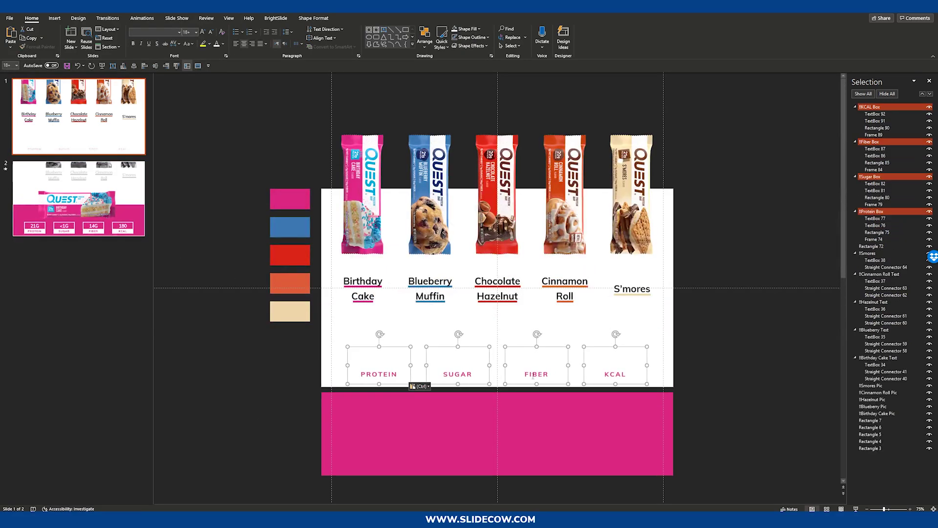
drag(470, 347, 470, 390)
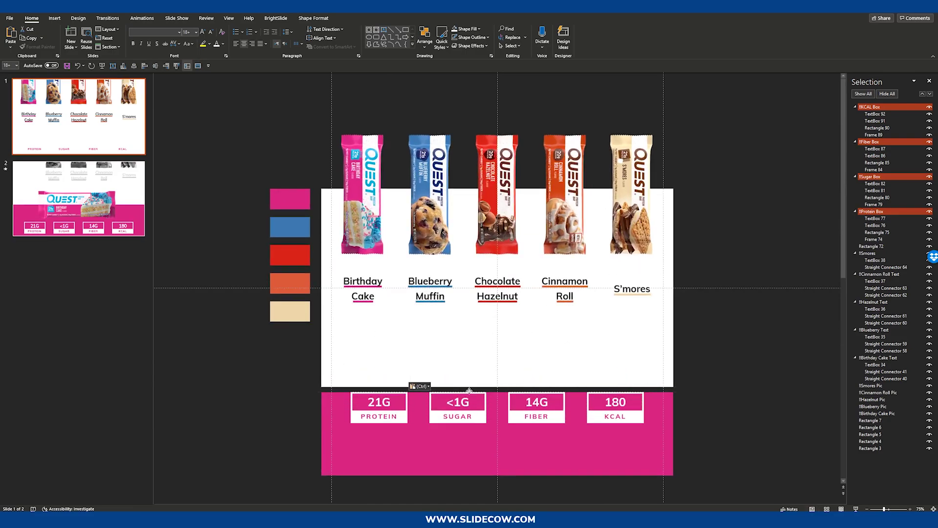
Step: Move the pink rectangle on the first slide further down, clear of the pasted badges
click(614, 464)
scroll(613, 467, down, 1)
drag(557, 430, 561, 468)
Step: Preview the Morph transition on the second slide and inspect the badges and pink rectangle below the first slide
click(117, 221)
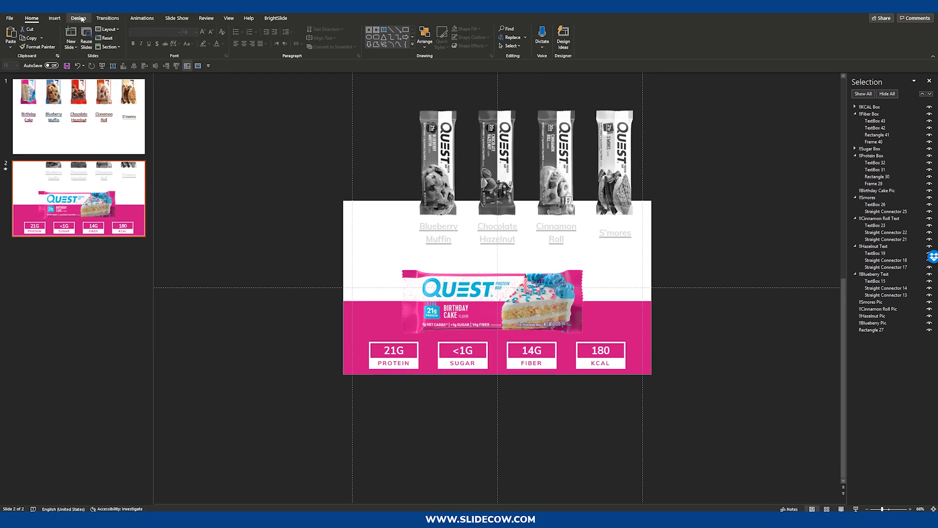
click(108, 18)
click(72, 37)
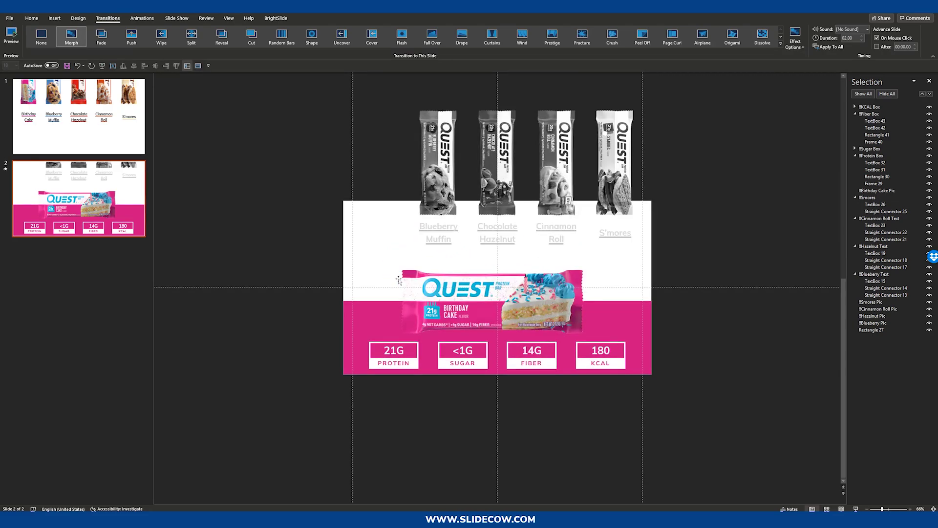
click(71, 37)
click(100, 119)
click(494, 447)
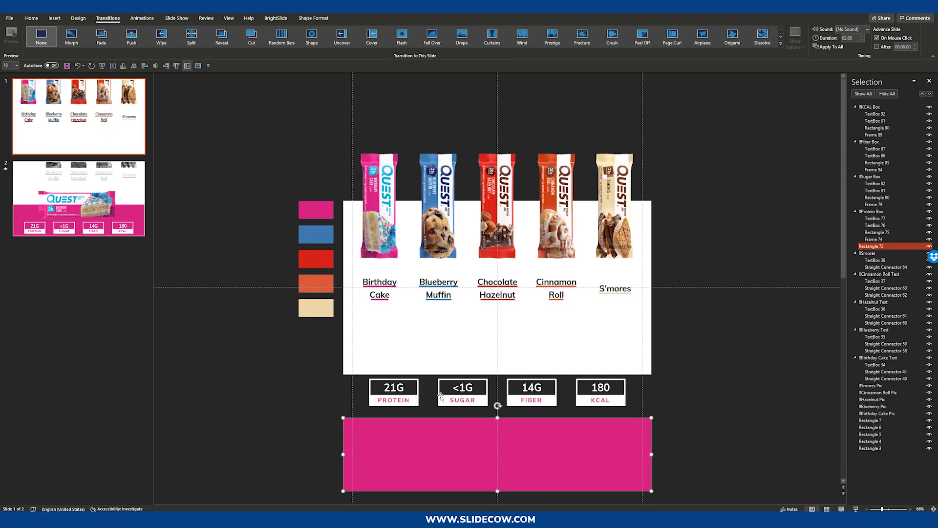
click(440, 395)
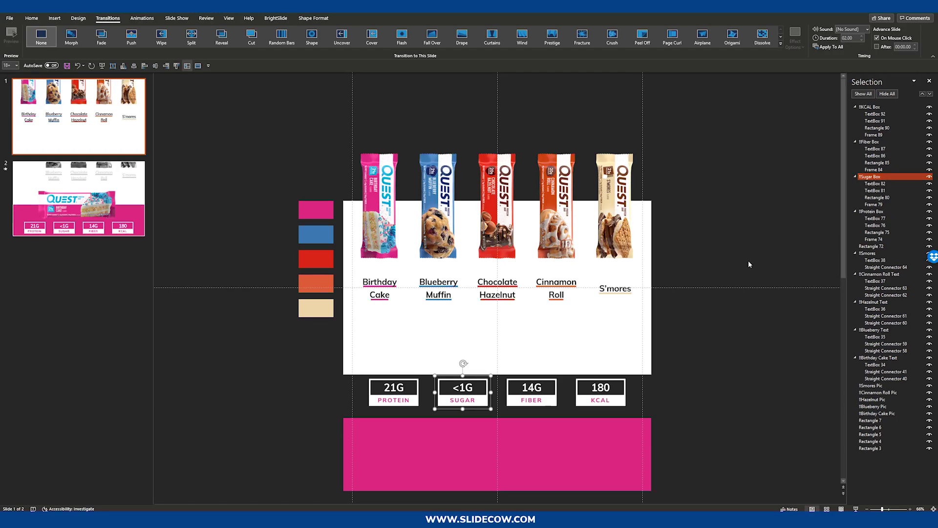
click(131, 218)
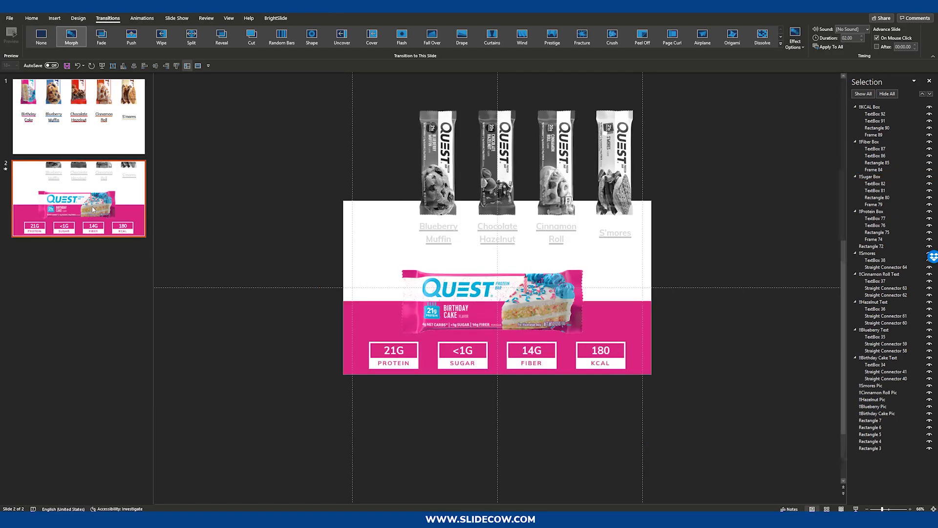
Step: Set the font color of the PROTEIN, SUGAR, FIBER and KCAL labels on the first slide to white
click(128, 145)
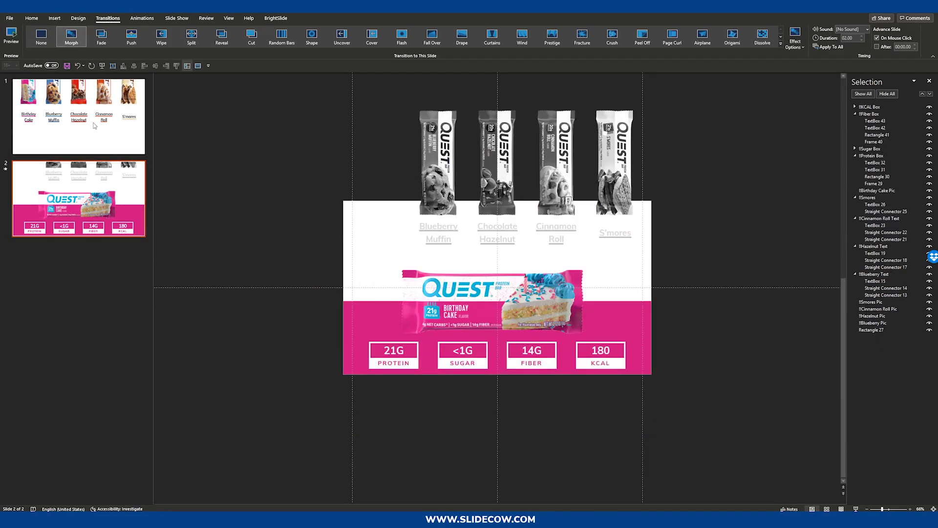
double_click(404, 399)
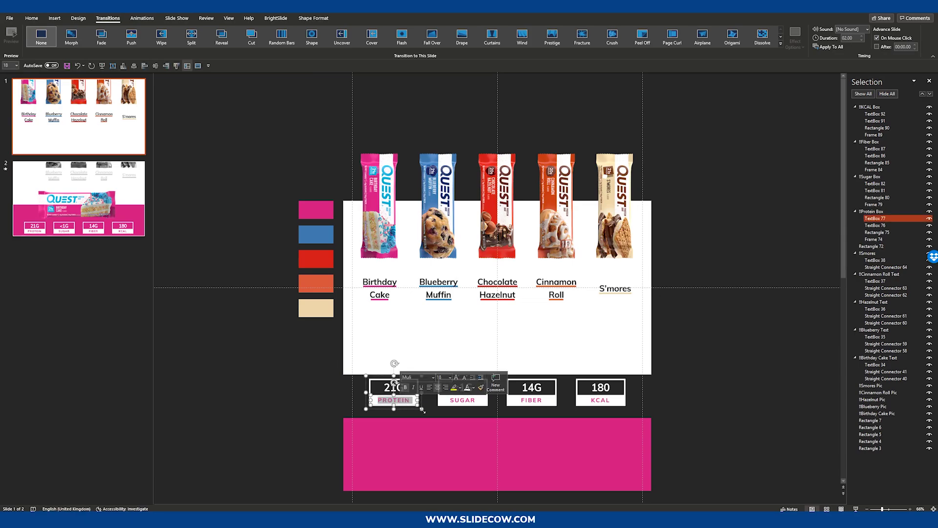
scroll(394, 379, up, 4)
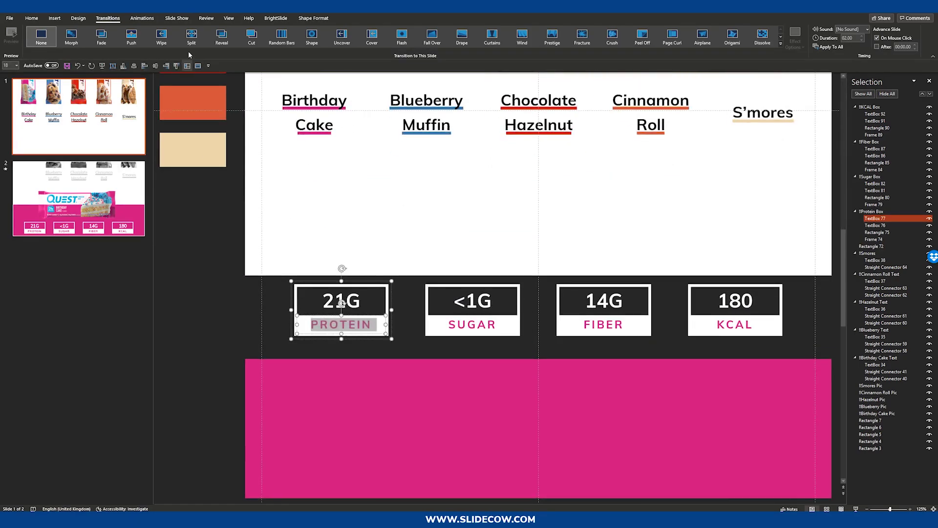
click(31, 18)
click(216, 43)
click(489, 324)
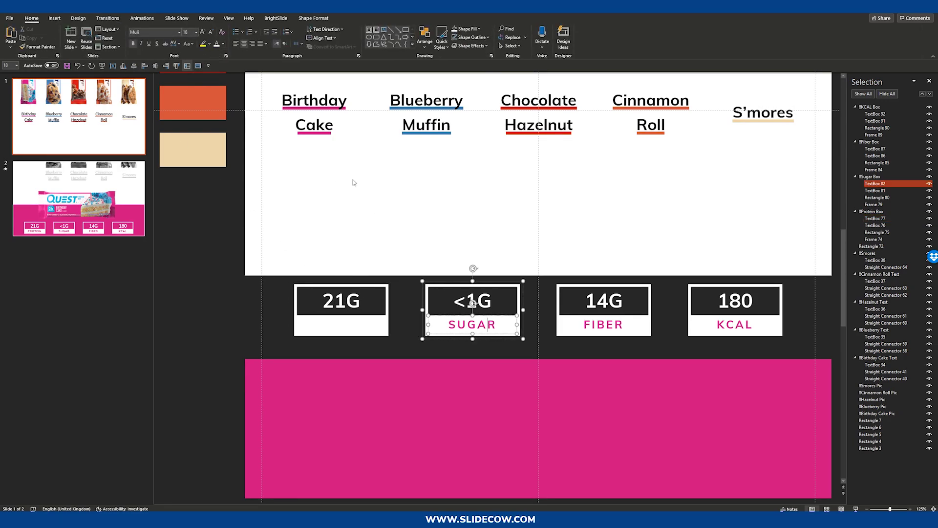
click(217, 43)
click(604, 325)
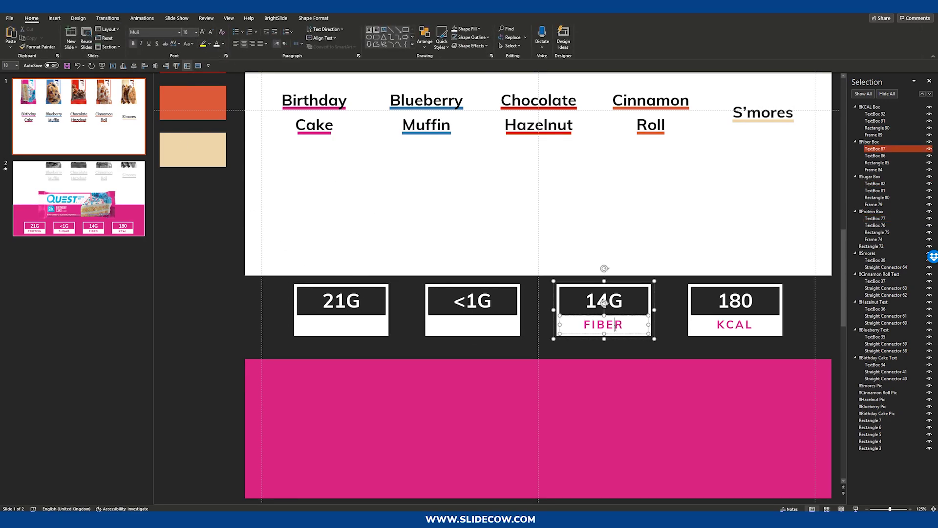
click(216, 43)
click(718, 324)
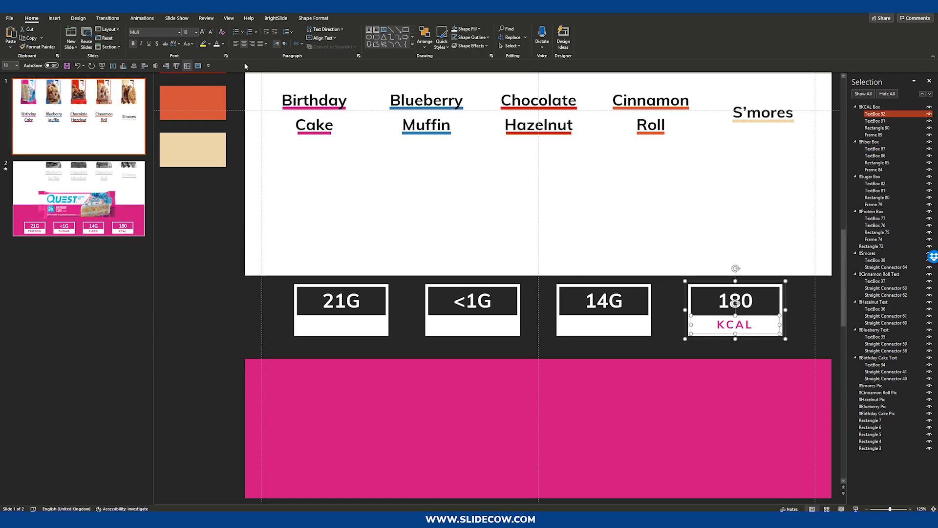
click(216, 43)
Step: Delete the 21G, <1G, 14G and 180 values from the four badges below the first slide
double_click(342, 303)
key(Delete)
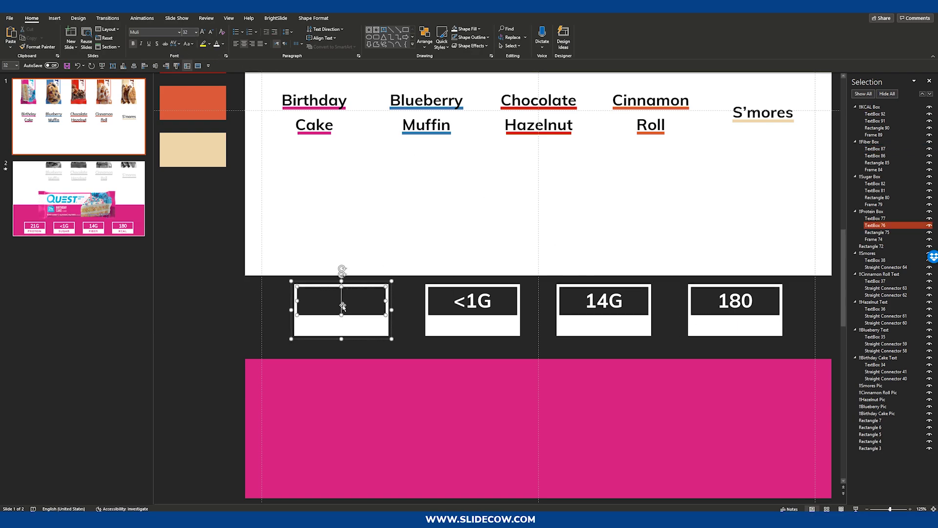
double_click(472, 301)
key(Delete)
double_click(604, 301)
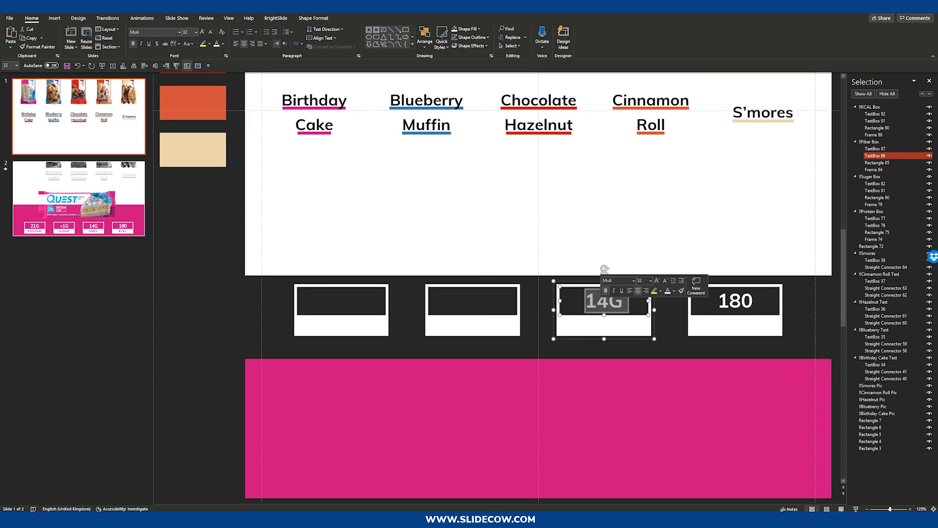
key(Delete)
double_click(735, 301)
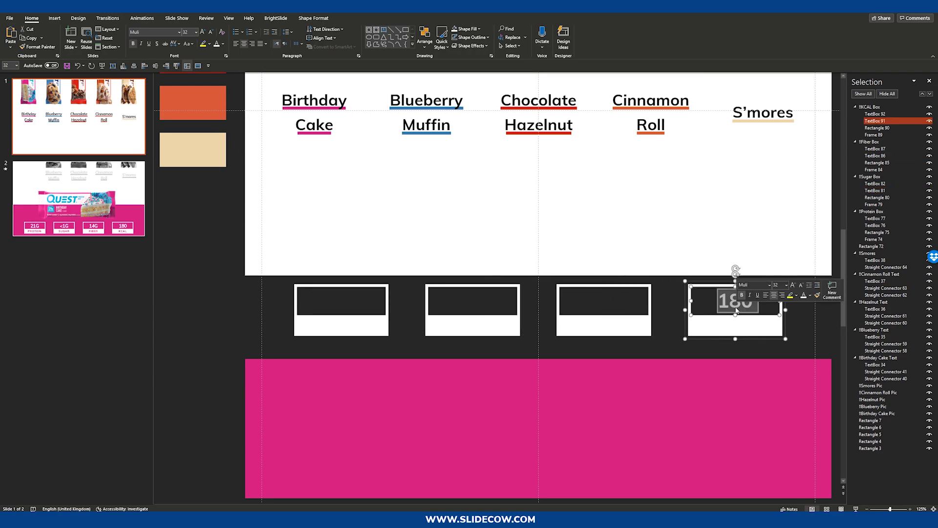
key(Delete)
key(Escape)
key(Escape)
Step: Preview the Morph transition on the second slide with the emptied badges in place
key(Page_Down)
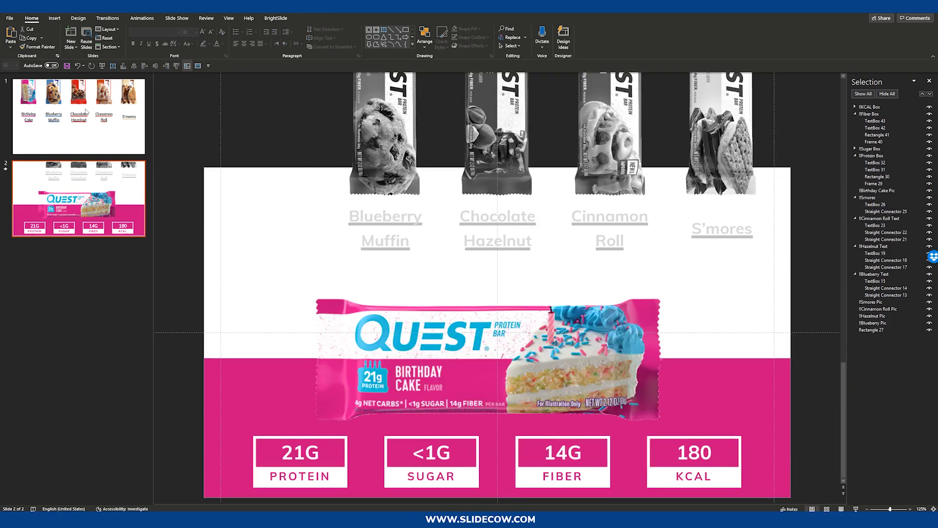
click(108, 18)
click(72, 37)
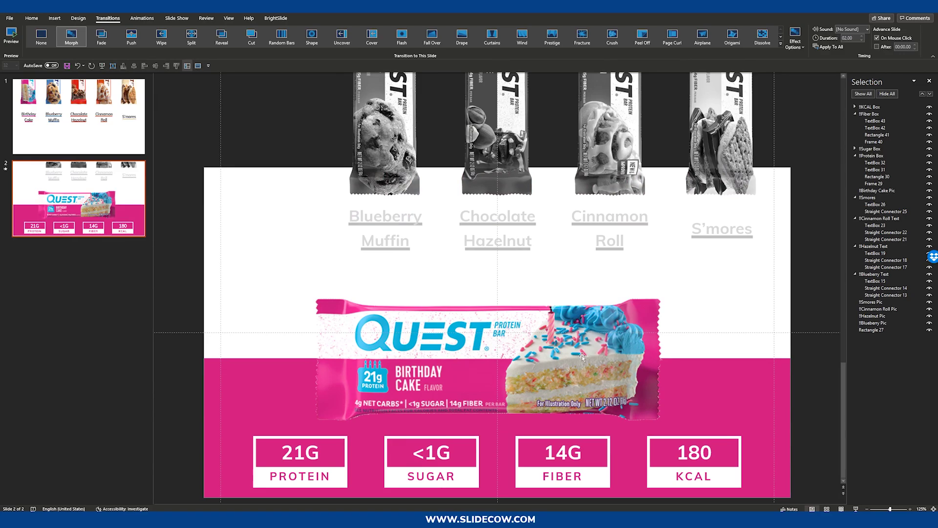
scroll(688, 353, down, 6)
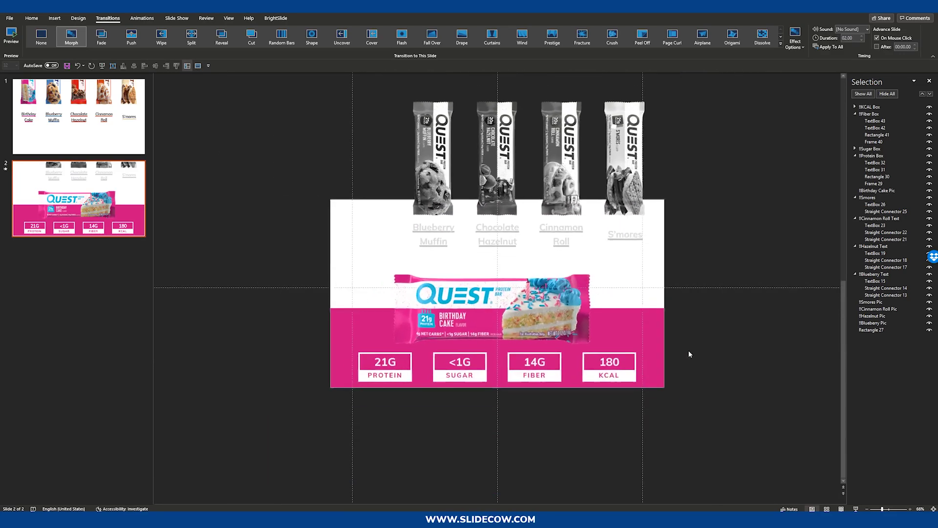
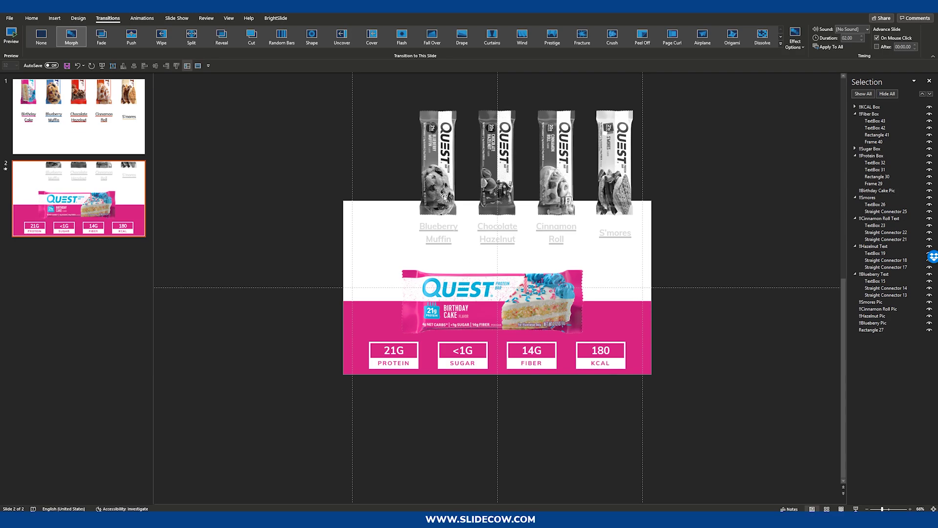
click(93, 141)
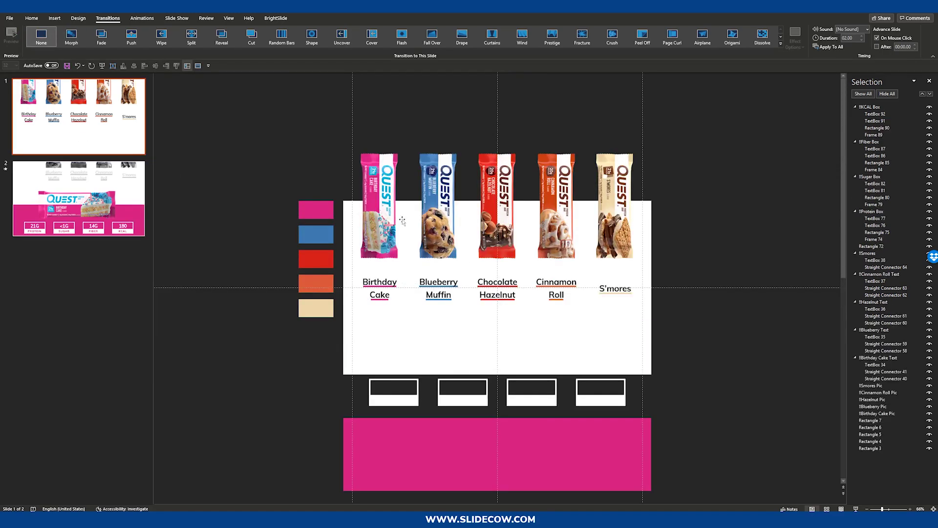
drag(412, 134, 477, 349)
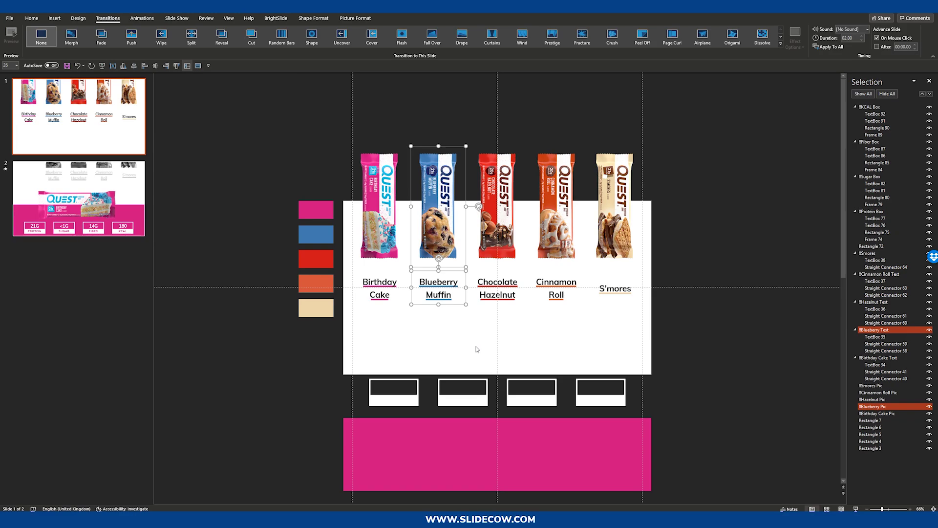
key(Delete)
key(ctrl+z)
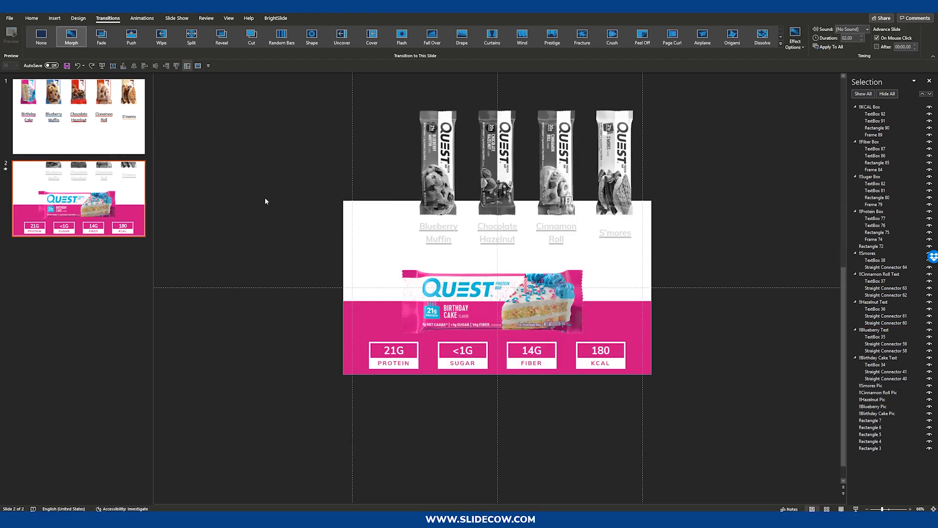
Step: Duplicate the Birthday Cake slide four times, giving one slide for each remaining flavor
key(ctrl+d)
key(ctrl+d)
key(ctrl+d)
key(ctrl+d)
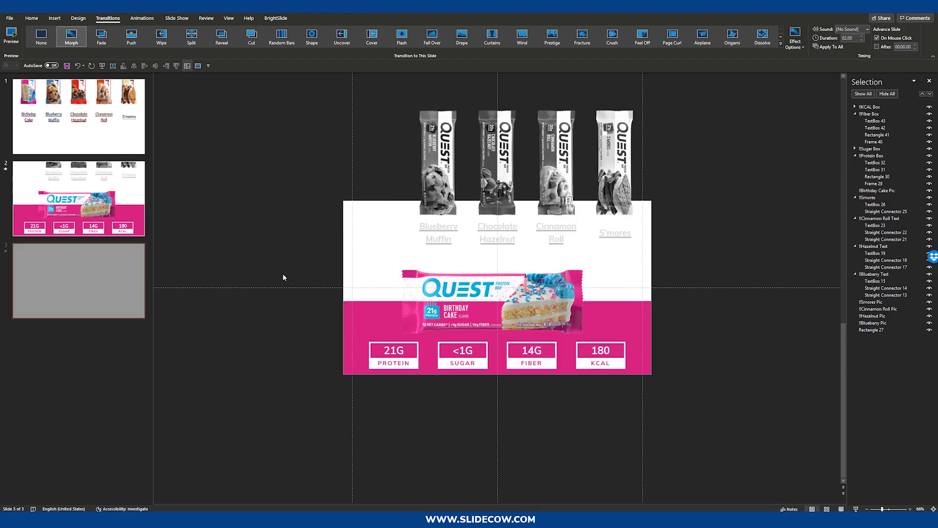
Step: On the third slide, fill the lower rectangle with the swatch blue and turn the Blueberry Muffin bar horizontal
click(434, 169)
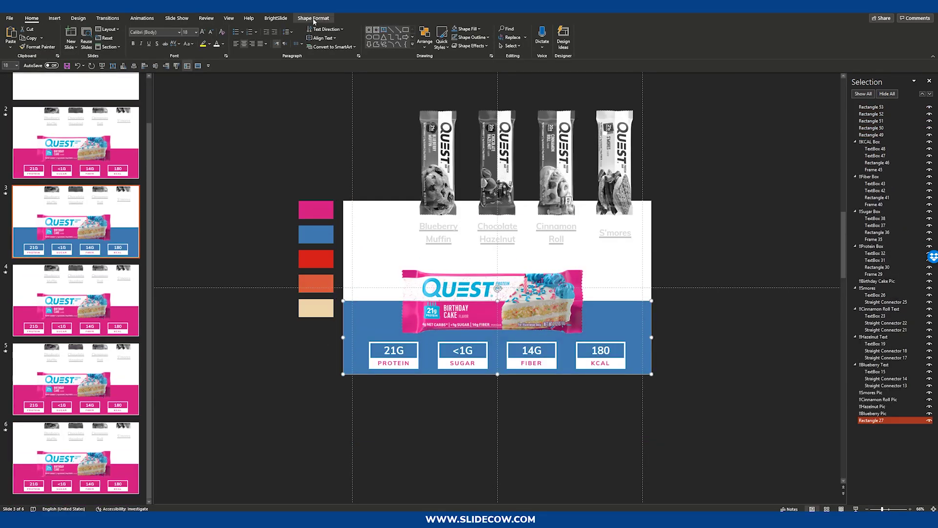
click(313, 20)
scroll(489, 244, up, 2)
drag(438, 102, 417, 248)
right_click(395, 246)
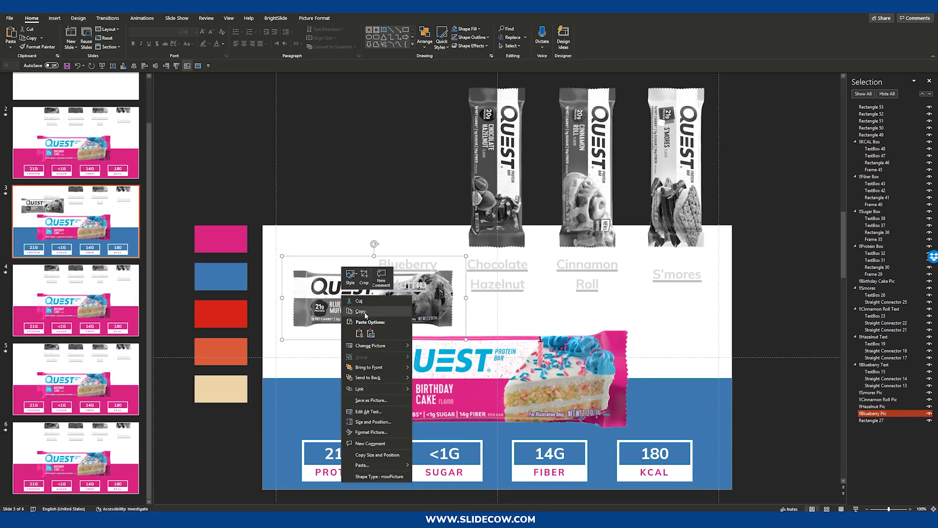
Step: Replace the Birthday Cake bar with the Blueberry Muffin bar at the same size and position, and restore its full color
click(360, 311)
right_click(315, 288)
click(411, 459)
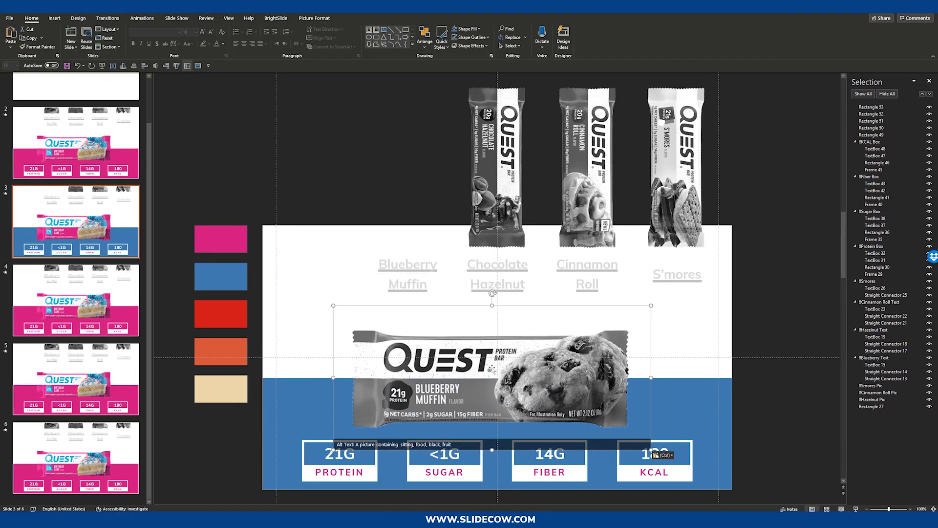
click(307, 18)
click(63, 39)
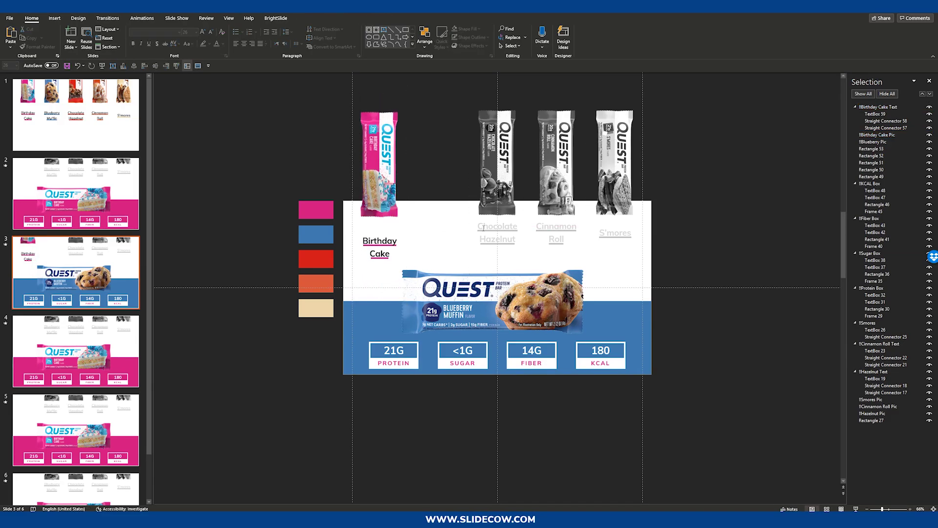
Step: Align the Birthday Cake bar and its label with the other flavors on the third slide and turn them gray
click(425, 36)
shift+click(484, 156)
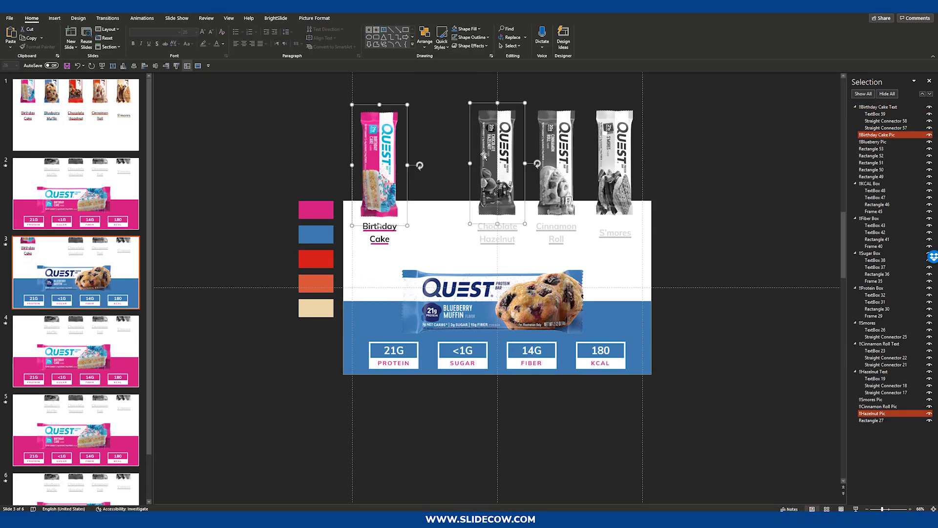
click(425, 36)
click(456, 165)
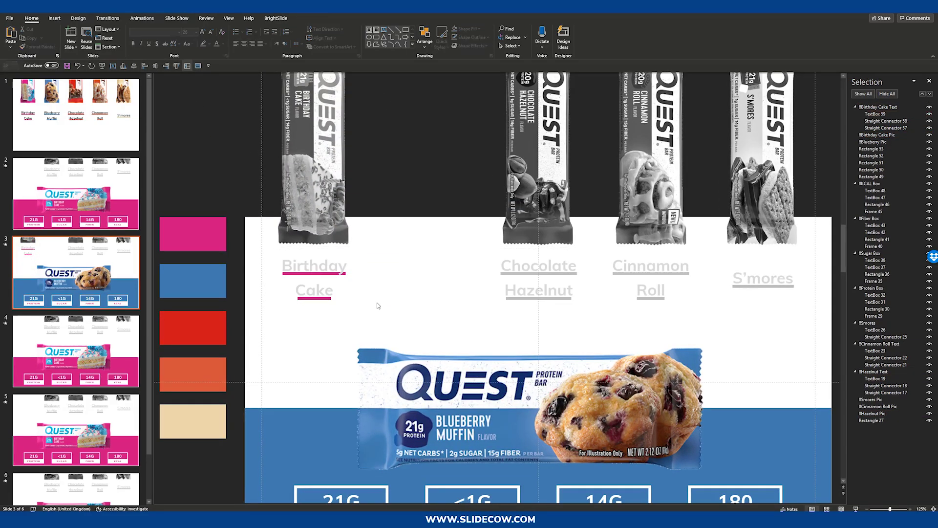
click(314, 293)
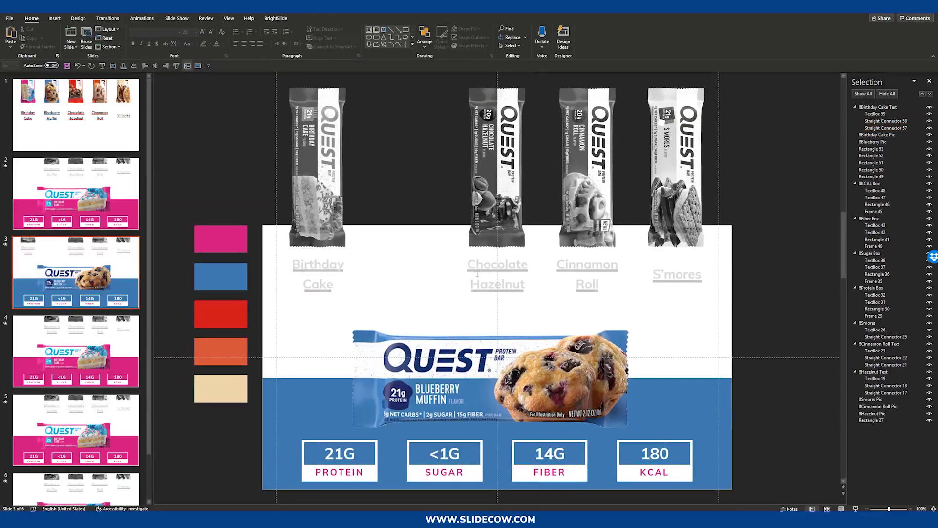
Step: Set the font color of the PROTEIN, SUGAR, FIBER and KCAL labels on the Blueberry Muffin slide to blue
double_click(339, 472)
double_click(444, 472)
double_click(655, 471)
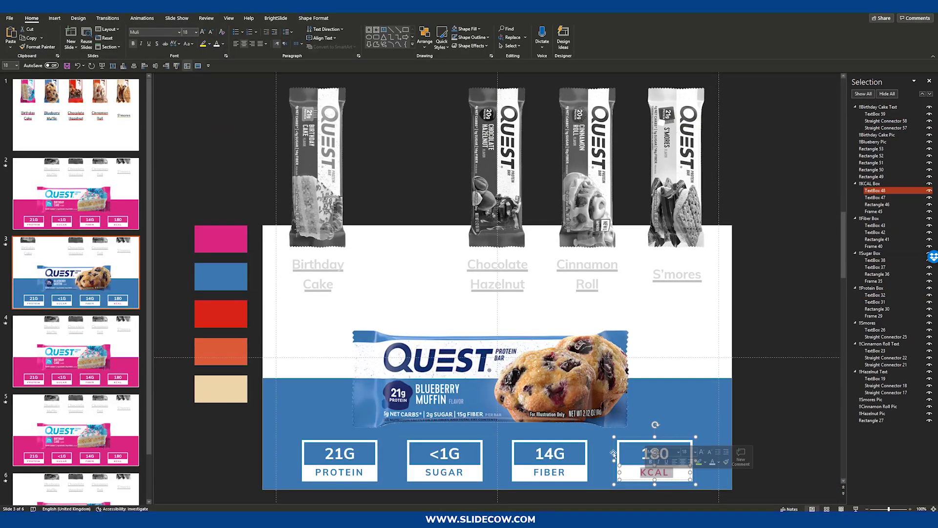
Step: Set the Blueberry Muffin badge values to 2G sugar, 15G fiber and 190 kcal
click(445, 454)
text(2G)
click(550, 454)
text(15G)
click(649, 452)
text(1)
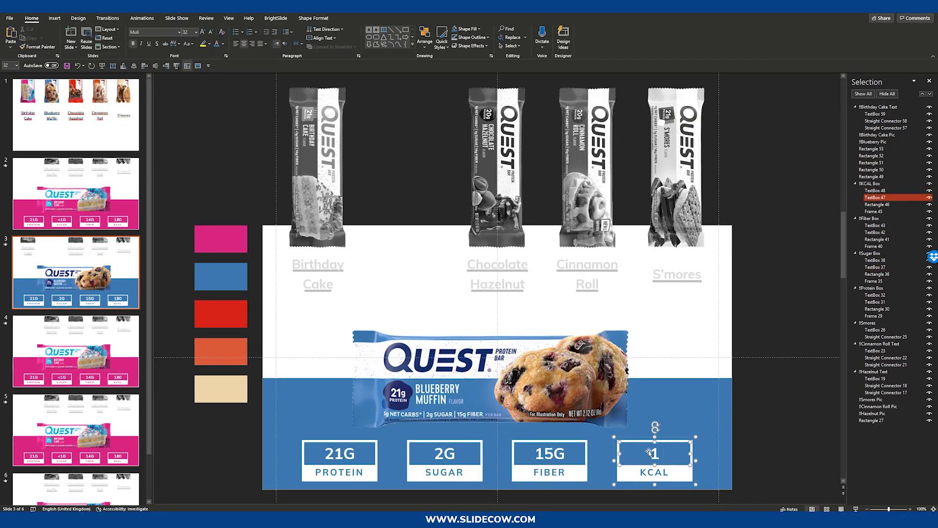
text(90)
Step: Compare the layouts of the Birthday Cake slide and the Blueberry Muffin slide by switching between them
click(76, 193)
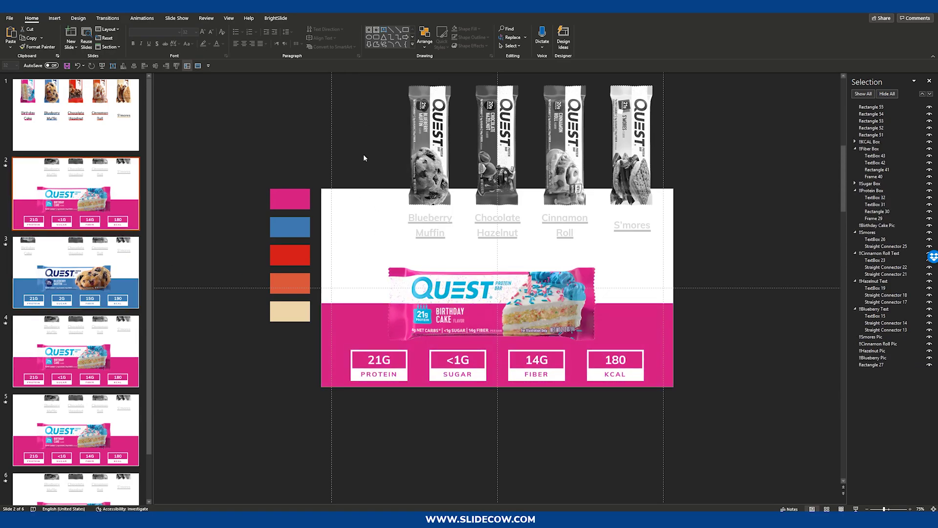
key(Down)
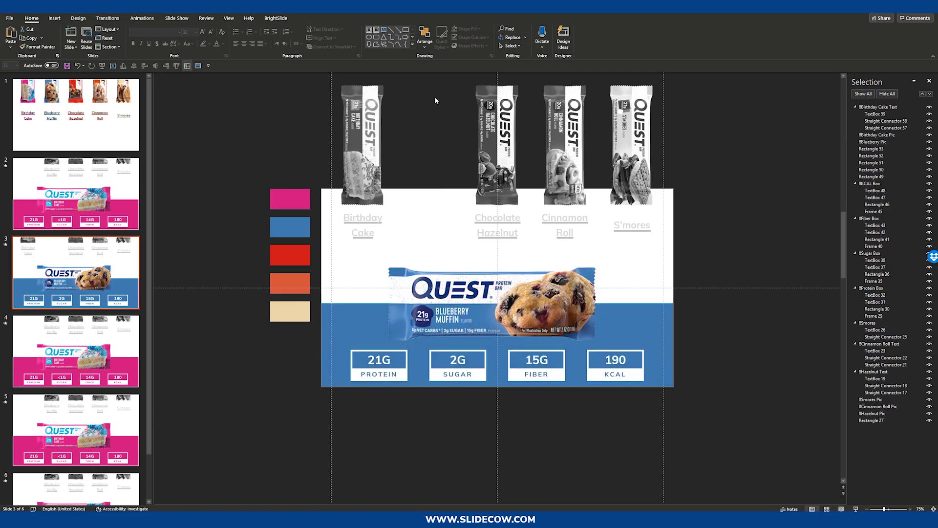
key(Up)
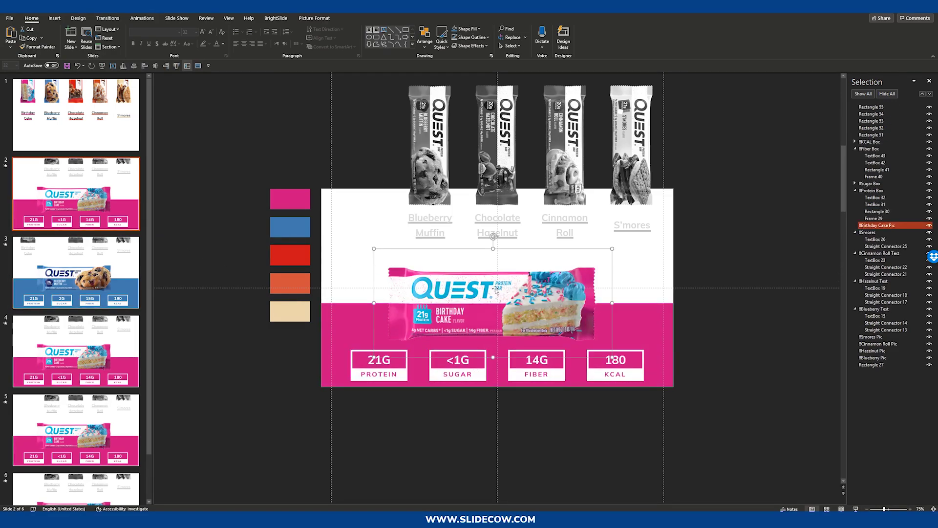
key(Down)
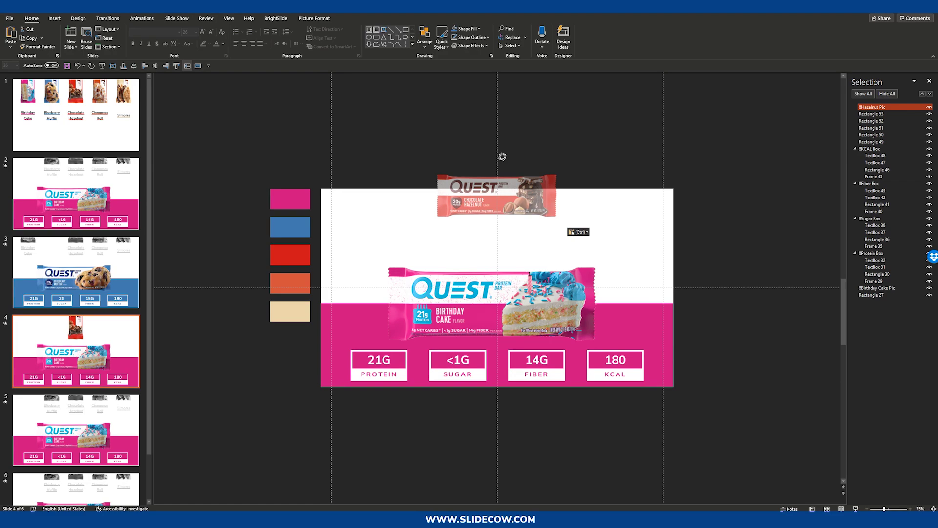
Step: On the fourth slide, replace the Birthday Cake bar with the horizontal Chocolate Hazelnut bar and fill the lower rectangle with swatch red
drag(502, 156, 501, 265)
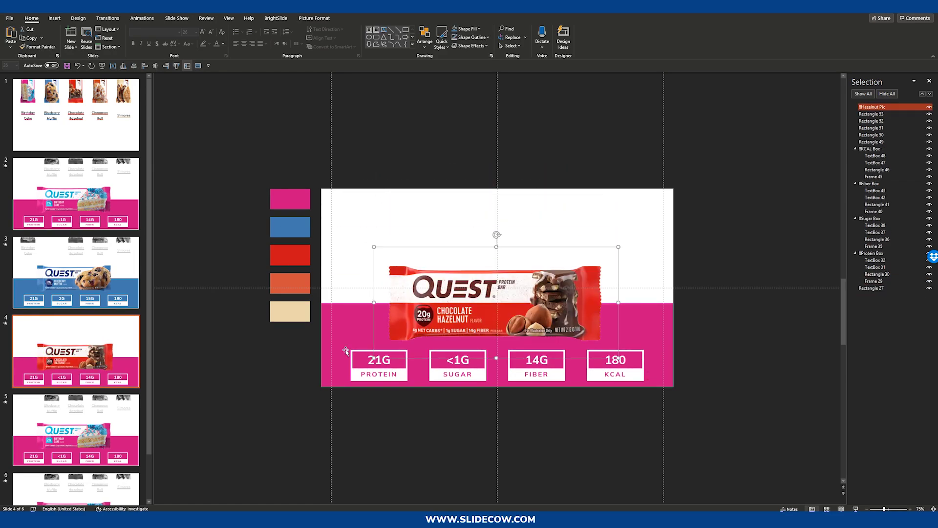
click(299, 248)
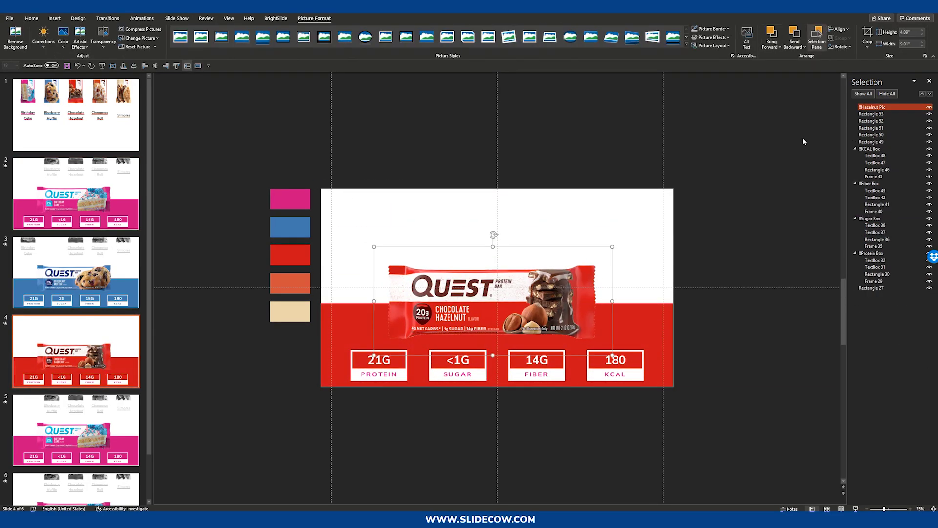
scroll(635, 279, up, 3)
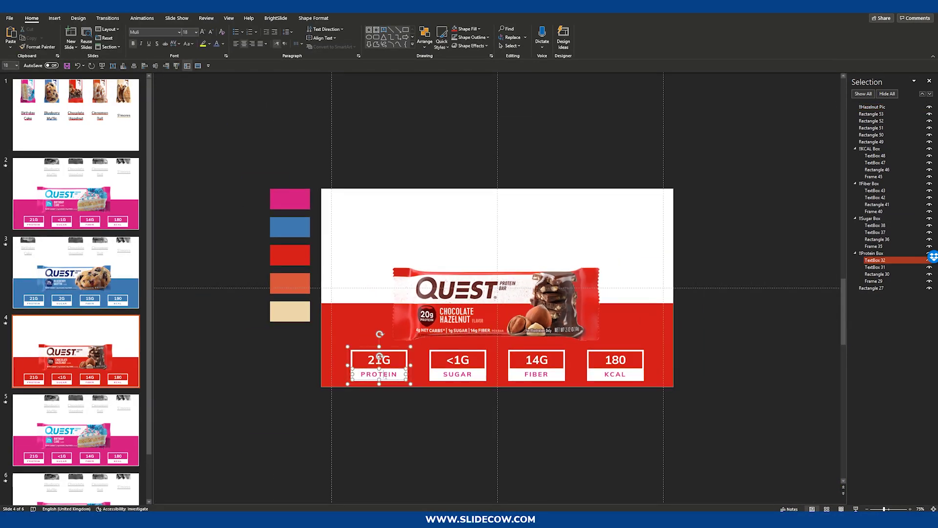
Step: Recolor the PROTEIN, SUGAR, FIBER and KCAL labels on the Chocolate Hazelnut slide to match that flavor
click(418, 368)
click(536, 366)
click(615, 366)
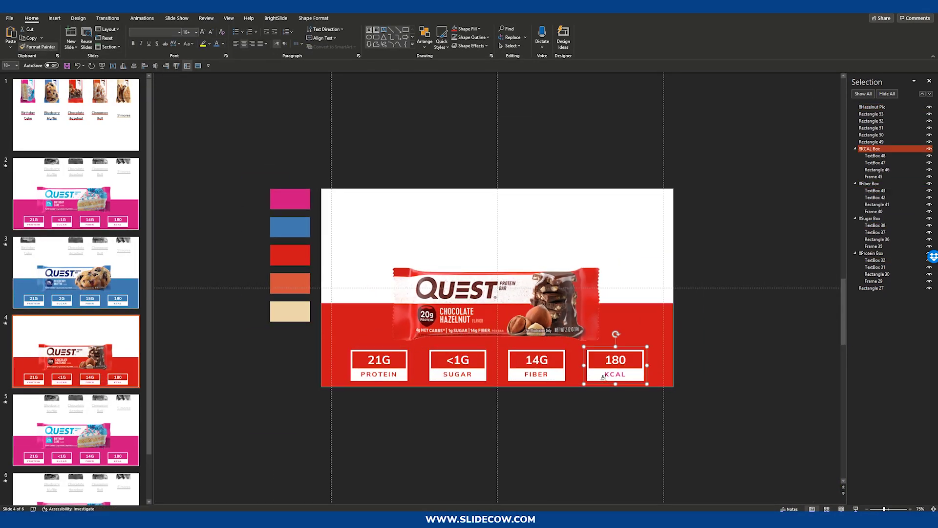
key(Escape)
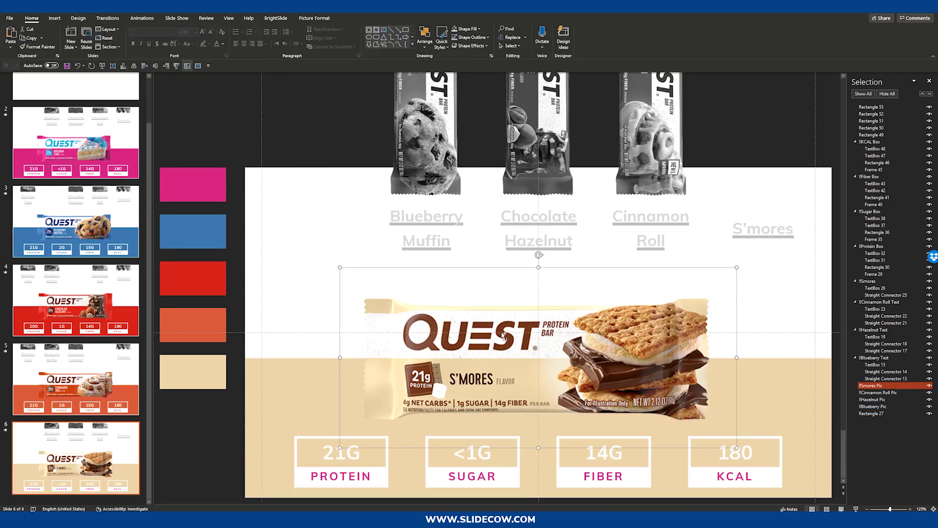
Step: Set the font color of the PROTEIN, SUGAR, FIBER and KCAL labels on the S'mores slide to dark brown
key(Escape)
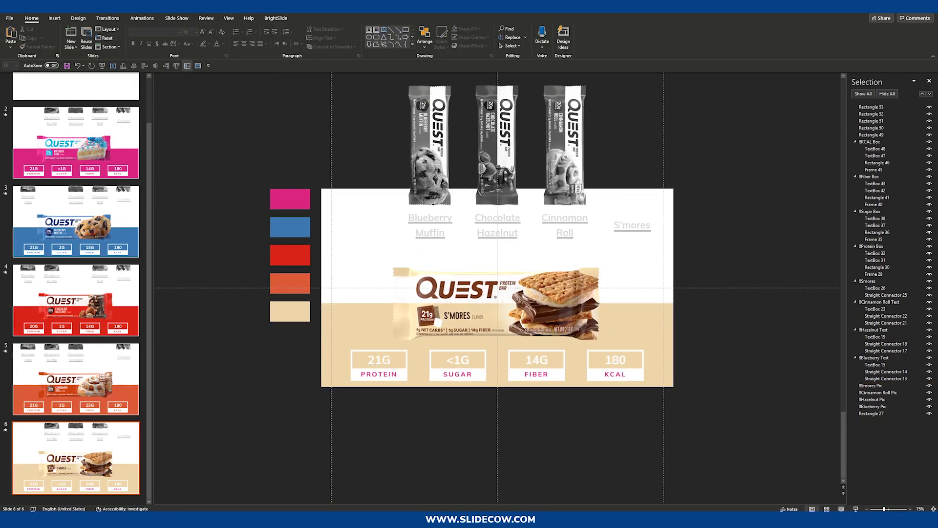
double_click(378, 374)
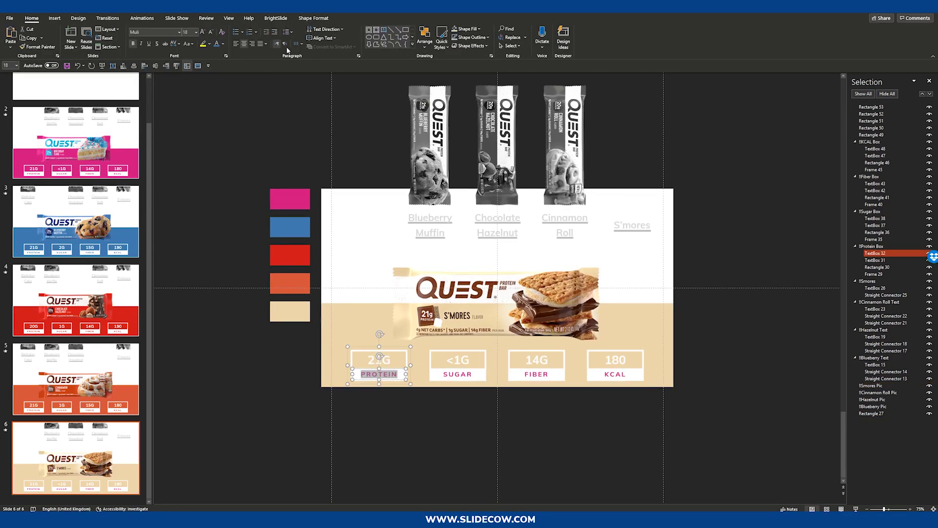
scroll(391, 265, up, 6)
double_click(673, 471)
scroll(498, 283, right, 3)
Step: Set the font color of the four badge values on the S'mores slide to the same brown
double_click(273, 439)
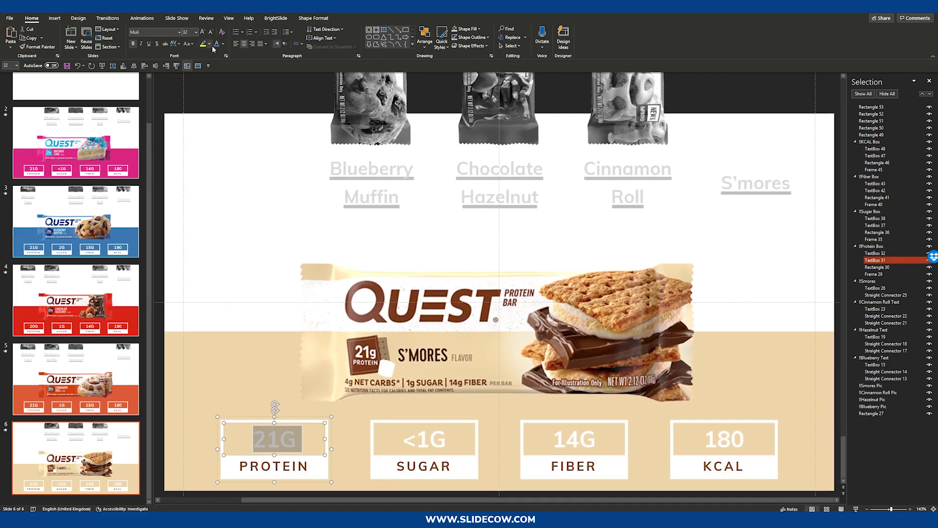
double_click(424, 438)
double_click(574, 438)
double_click(724, 439)
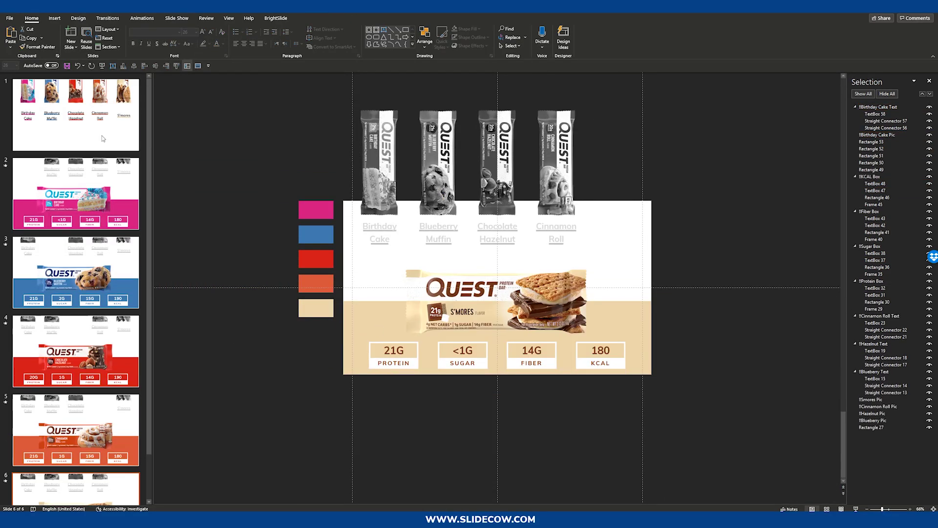
Step: Review the Birthday Cake slide and the first slide of the finished set
click(96, 199)
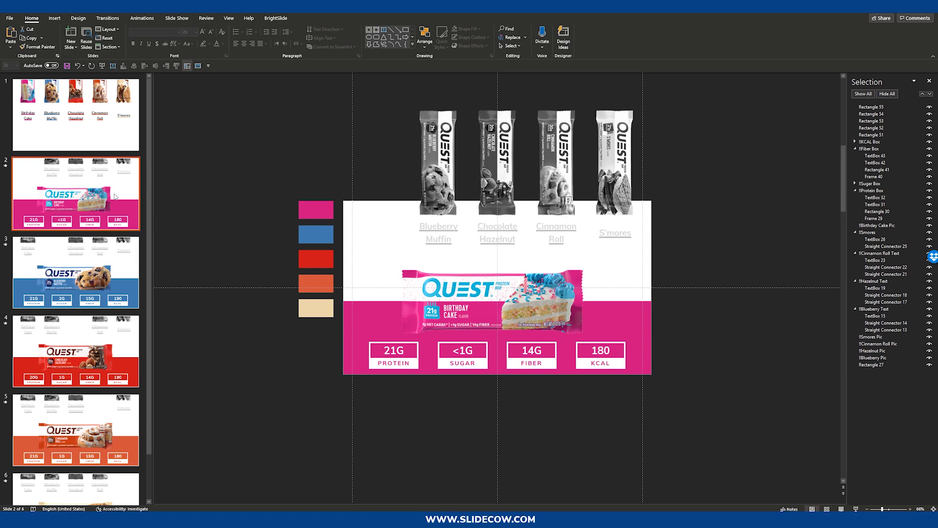
scroll(379, 204, up, 1)
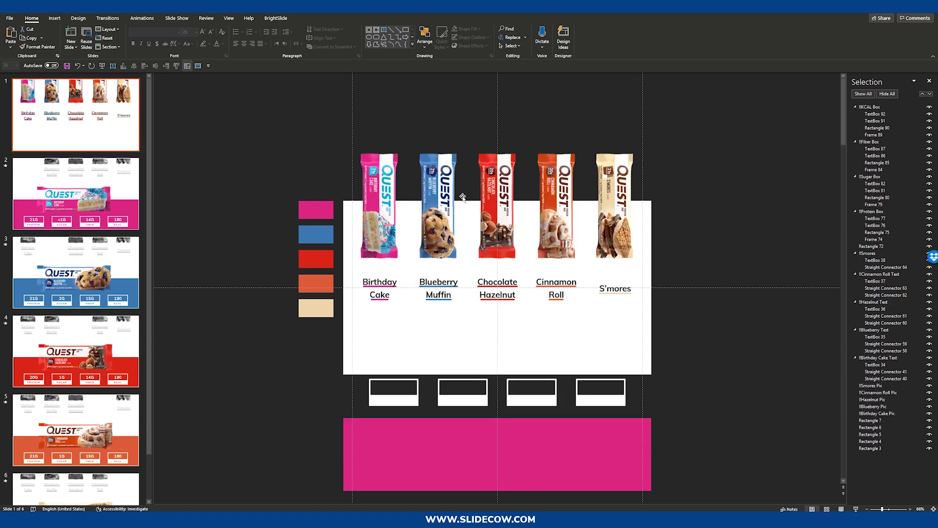
Step: Review the five flavor slides one after another, checking their colors and nutrition badges, and return to the overview slide
scroll(162, 223, down, 2)
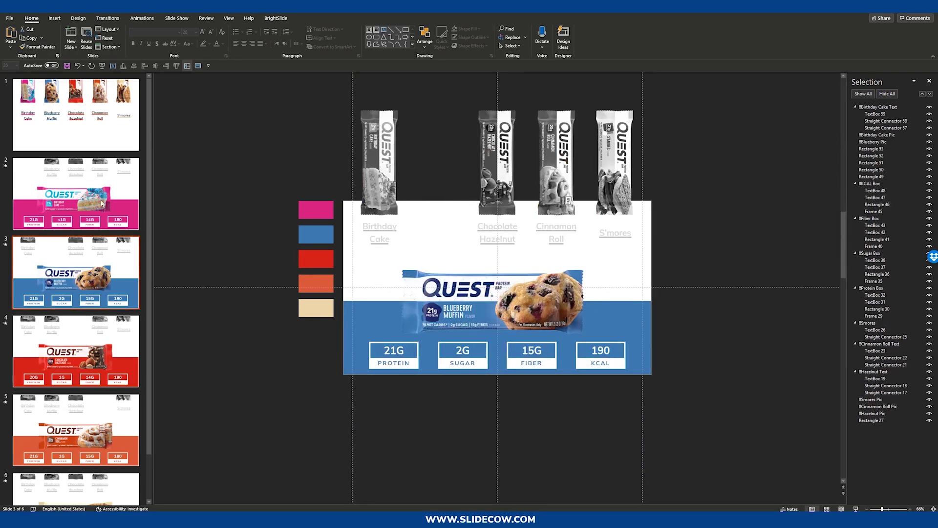
click(101, 325)
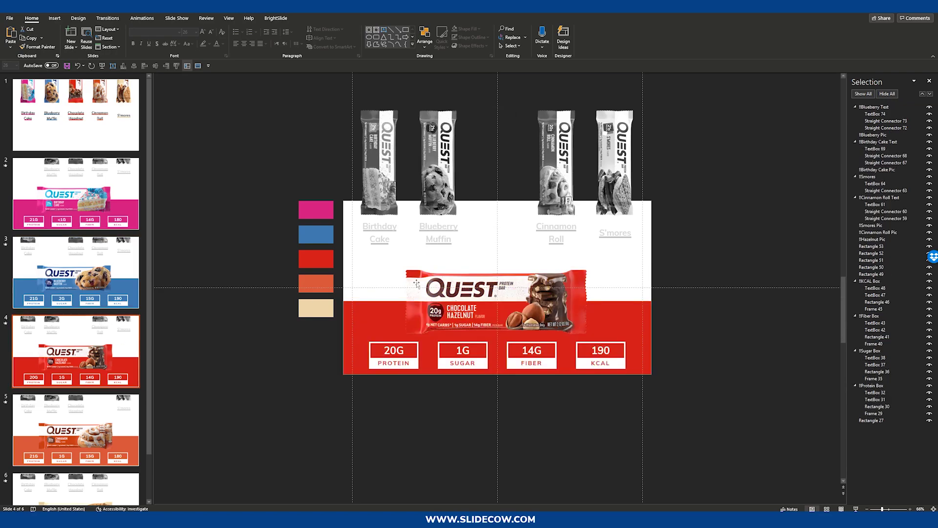
scroll(319, 287, down, 1)
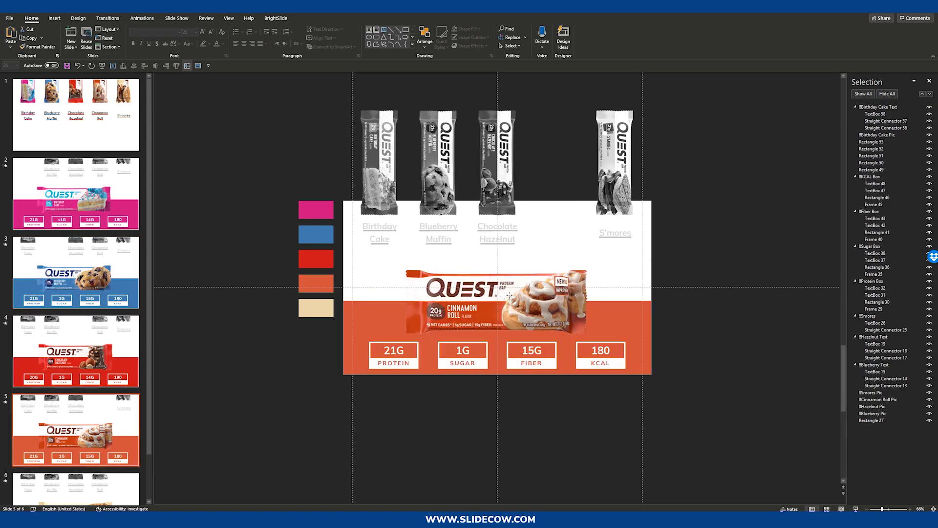
scroll(244, 402, down, 1)
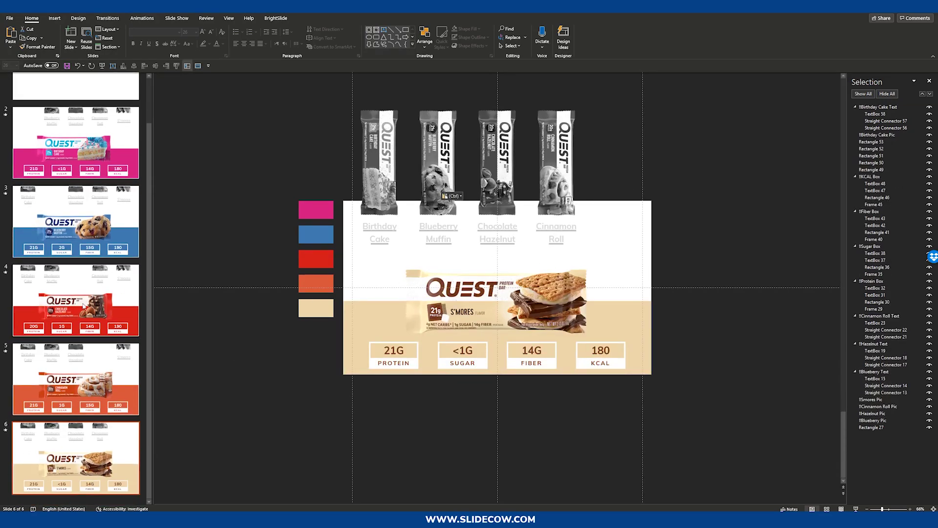
scroll(123, 194, up, 2)
click(123, 194)
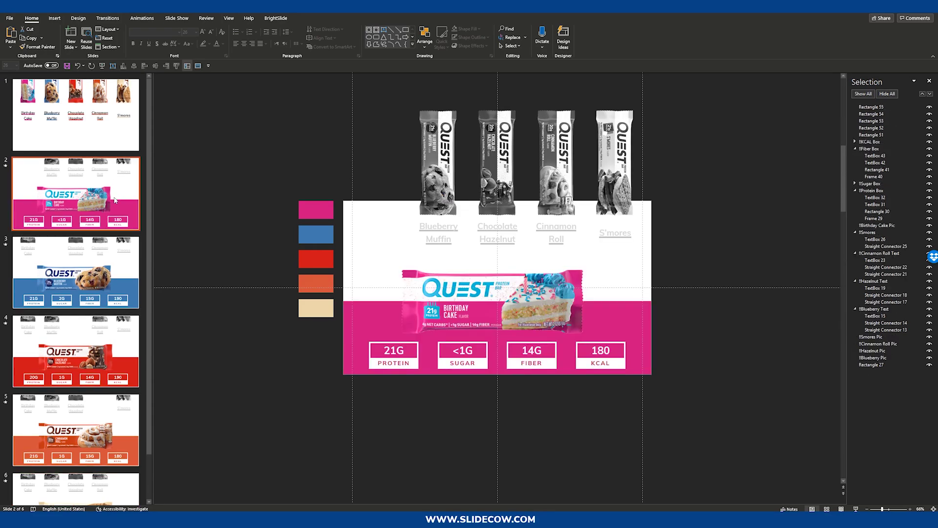
click(98, 248)
key(Down)
key(Down)
key(Down)
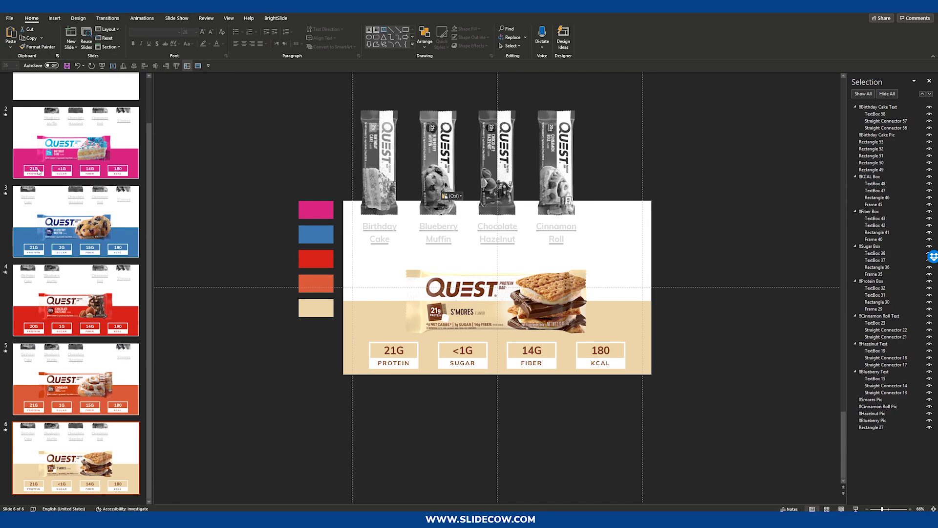
scroll(39, 172, up, 2)
click(85, 109)
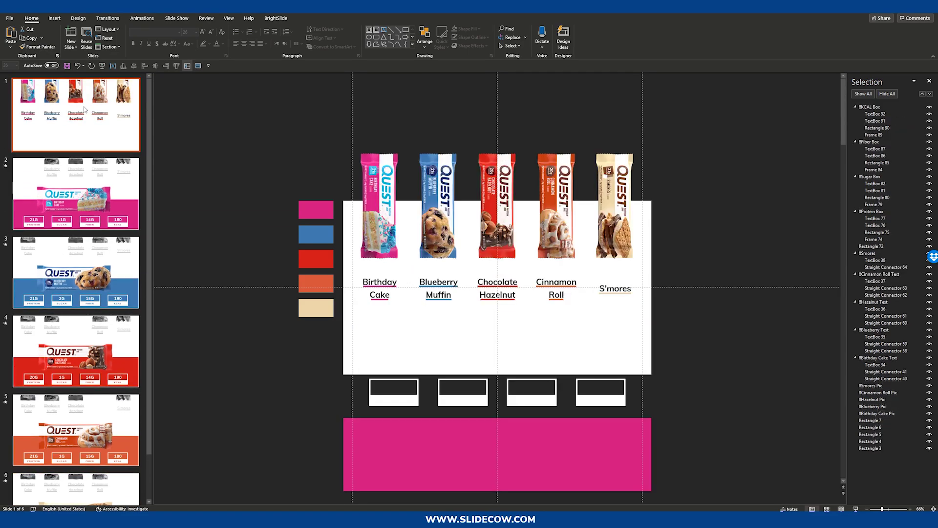
Step: Play the slide show from the overview slide to preview the morph into the Birthday Cake slide
key(Down)
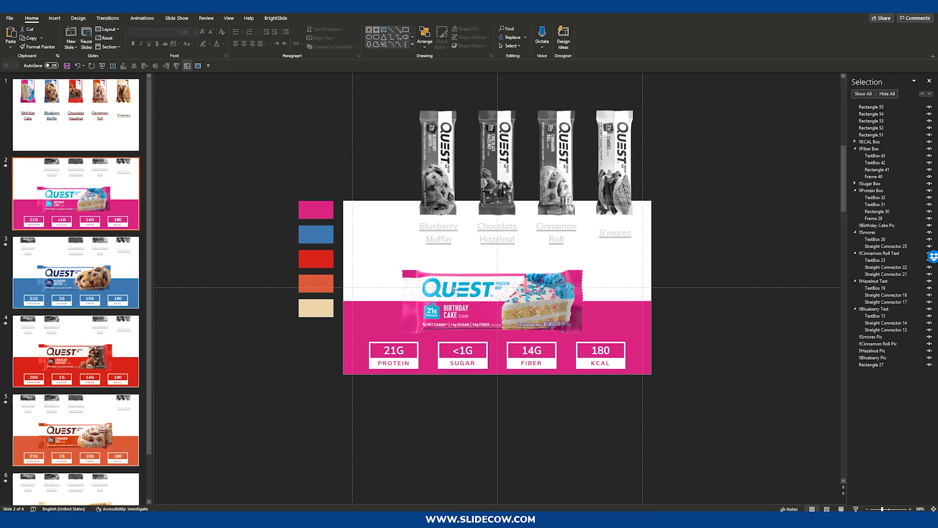
key(Up)
key(F5)
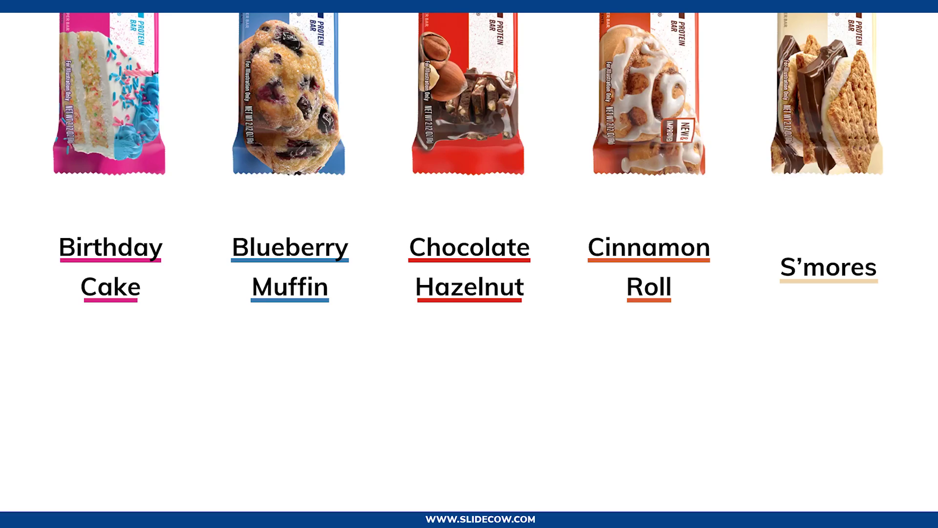
key(Right)
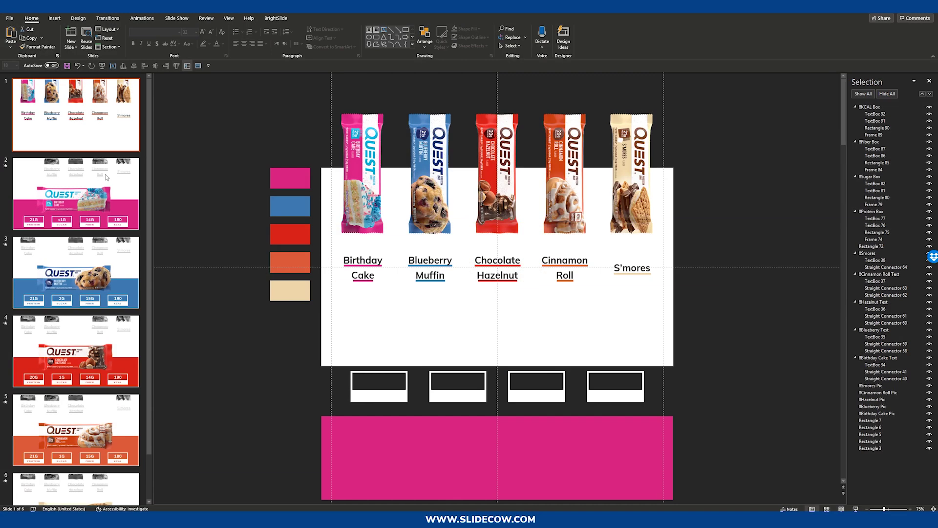
Step: Step through the flavor slides in order from Birthday Cake to S'mores and back to the overview to examine the slide sequence
key(Down)
key(Down)
key(Down)
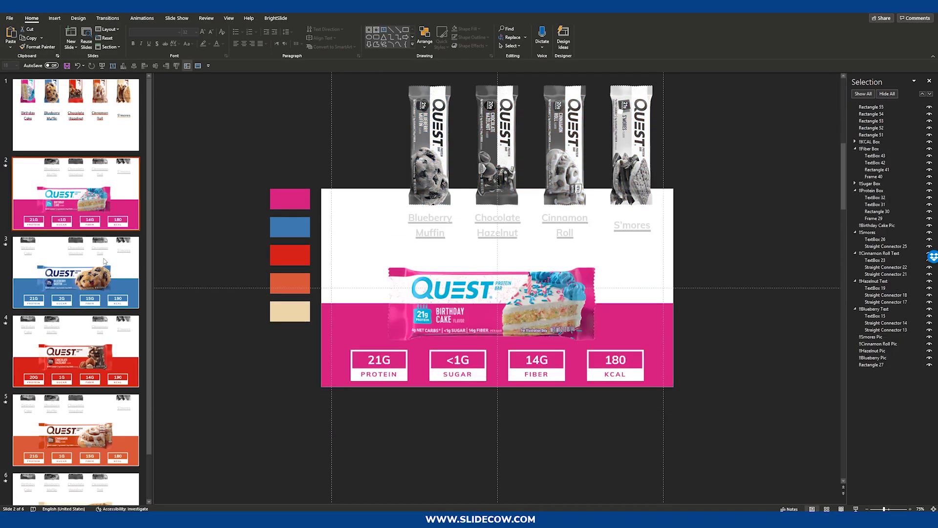
scroll(97, 338, down, 1)
key(Down)
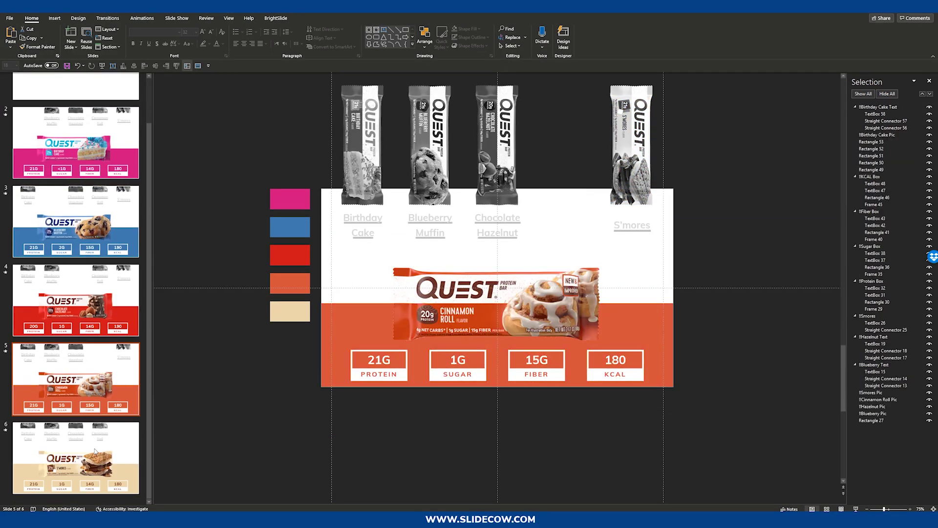
key(Down)
key(Up)
key(Up)
key(Up)
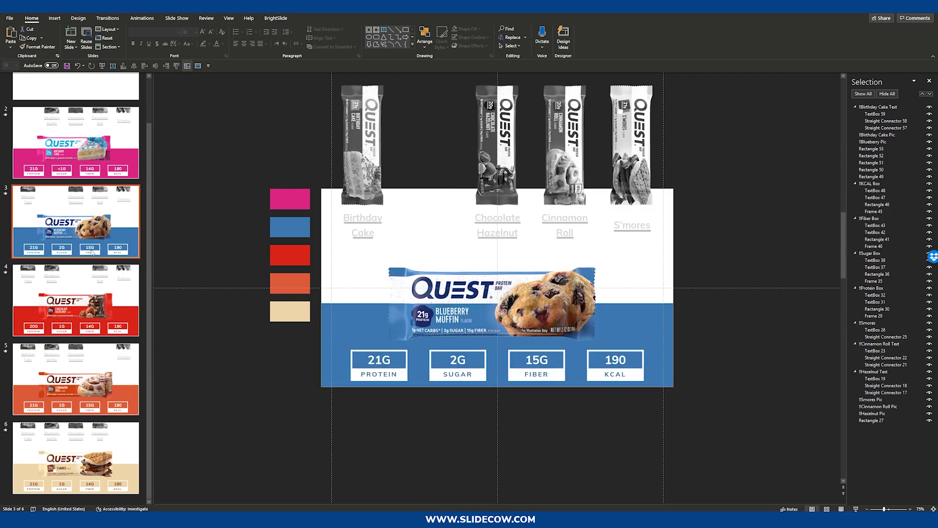
scroll(103, 125, up, 2)
key(Up)
click(104, 121)
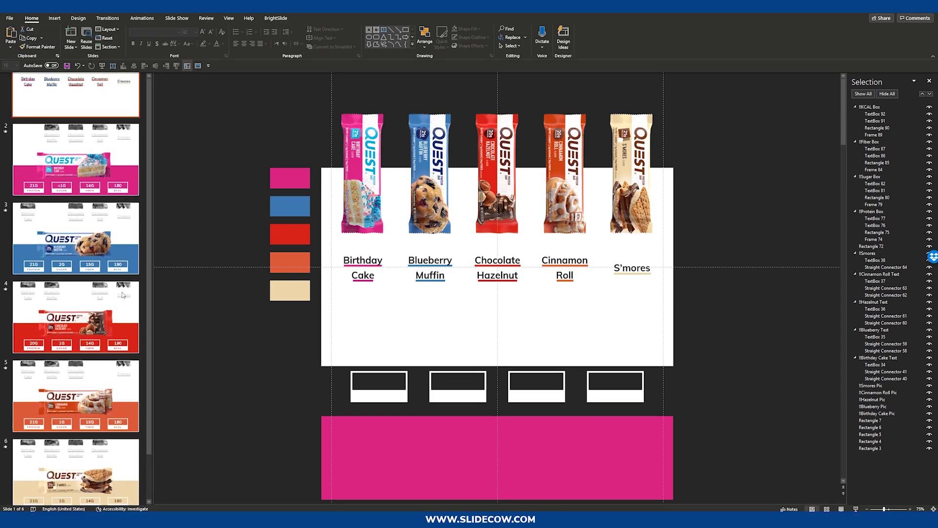
scroll(112, 164, down, 5)
scroll(112, 164, up, 5)
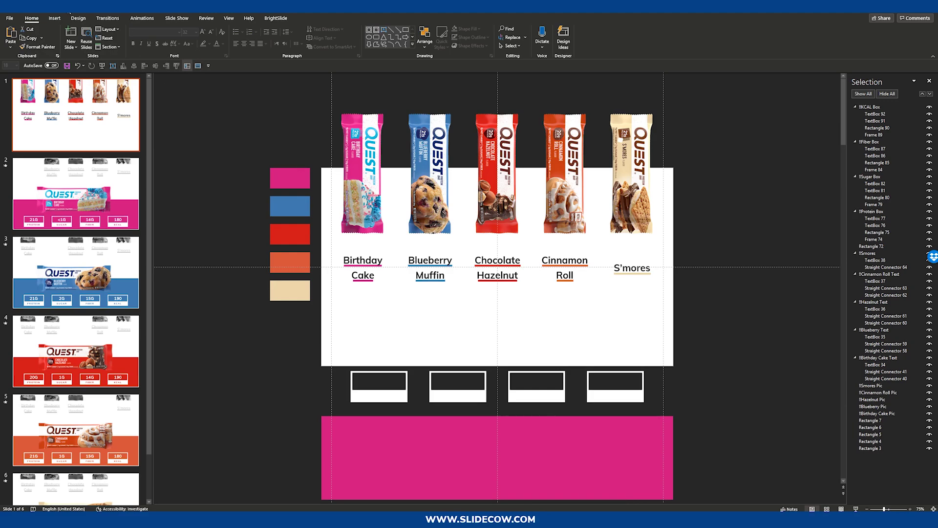
Step: Draw a rectangle about 7.02" high and 2.25" wide covering the Birthday Cake bar and its name on the overview slide
click(55, 18)
click(151, 36)
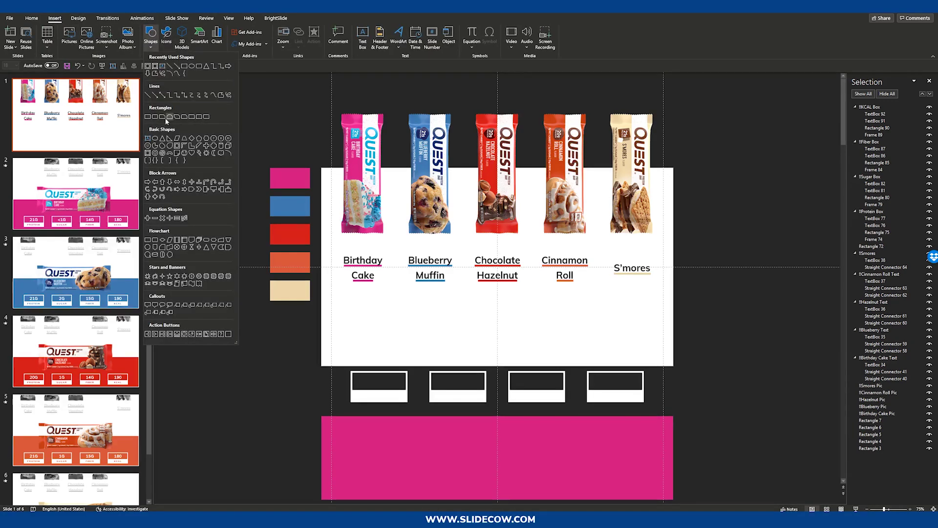
click(147, 117)
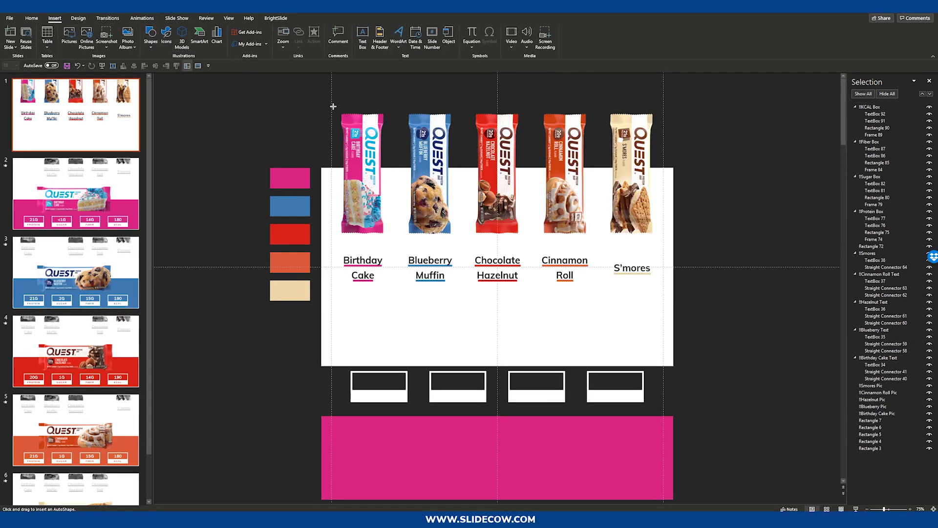
drag(333, 106, 391, 290)
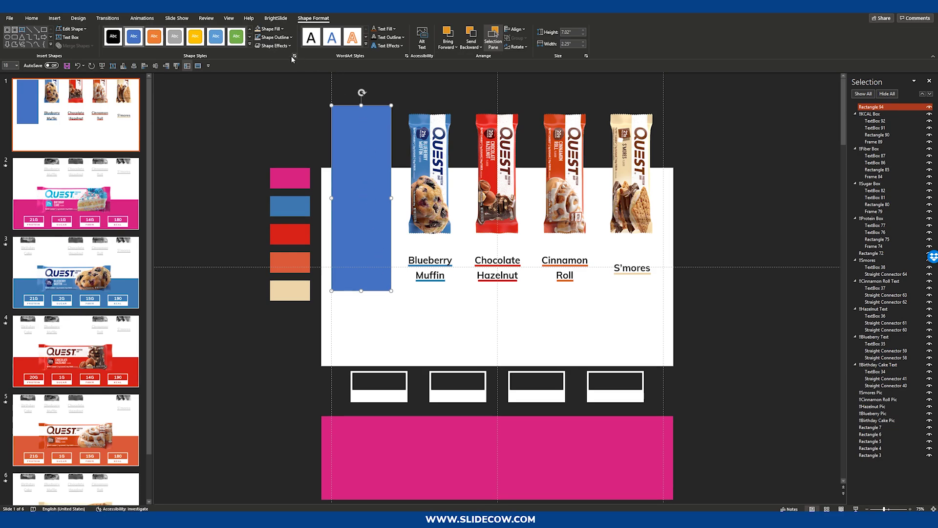
Step: Remove the outline of the rectangle over the Birthday Cake bar and set its fill transparency to 25%
click(257, 38)
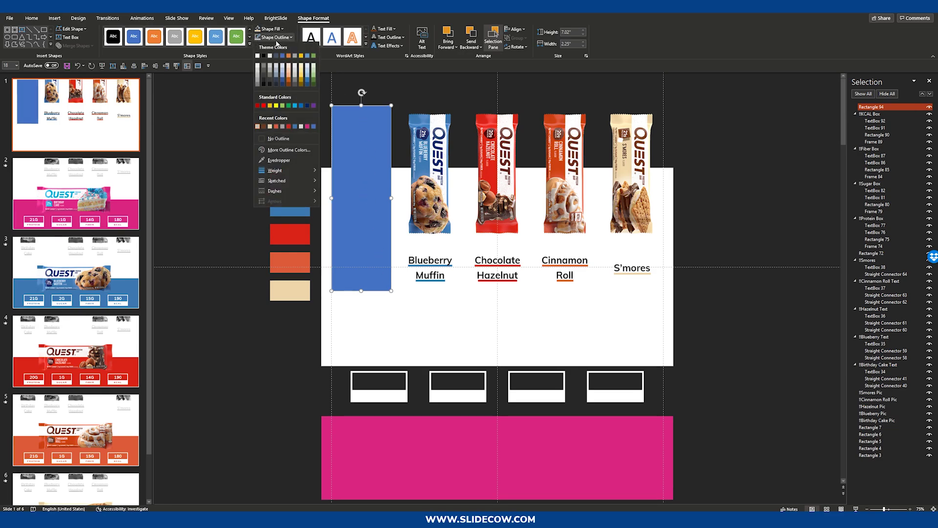
click(266, 139)
click(270, 28)
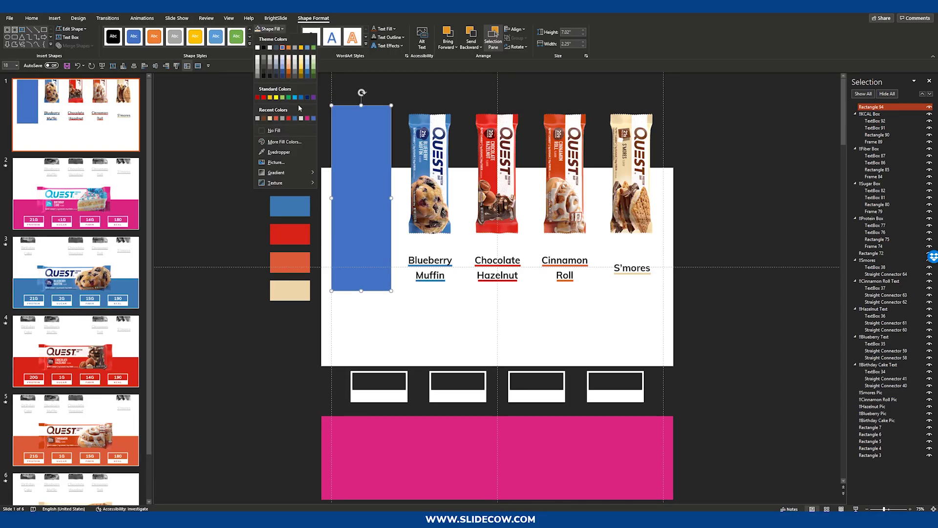
click(298, 144)
key(shift+Tab)
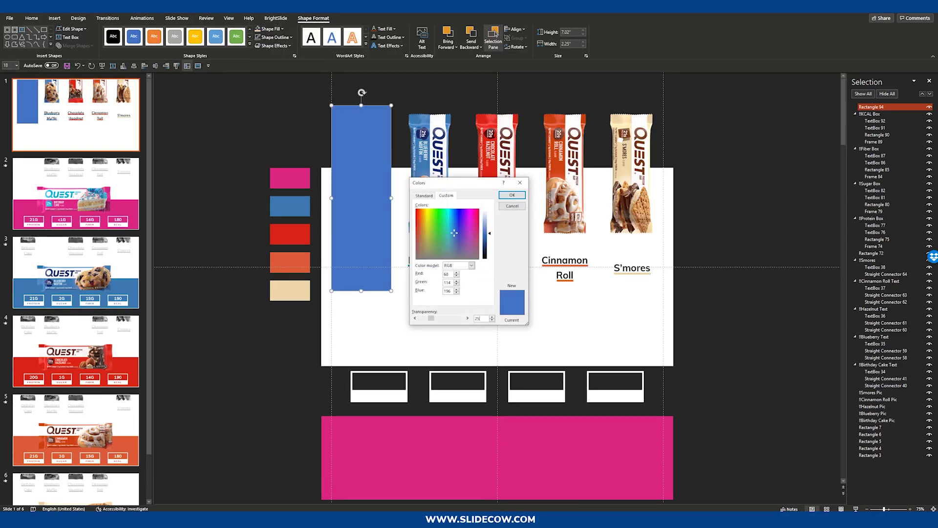
key(Return)
click(410, 305)
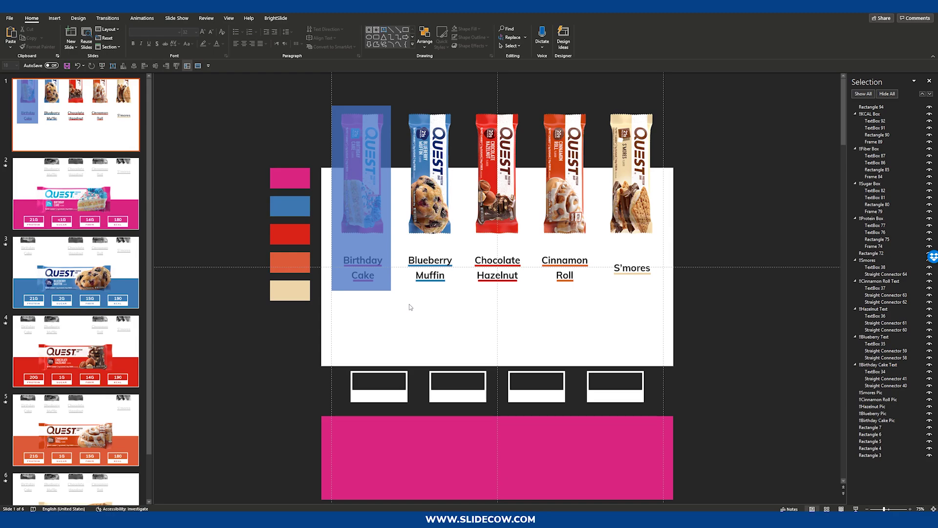
Step: Duplicate the semi-transparent rectangle over the Blueberry Muffin, Chocolate Hazelnut, Cinnamon Roll and S'mores bars
click(368, 243)
drag(368, 241, 629, 241)
click(455, 327)
click(357, 233)
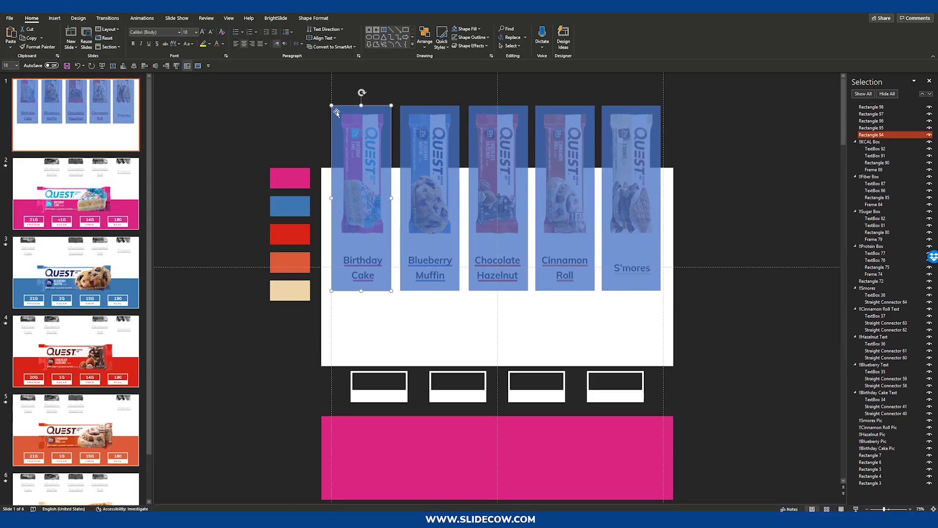
Step: Shift the rectangle over the S'mores bar toward the Cinnamon Roll bar and undo the move
scroll(361, 216, up, 5)
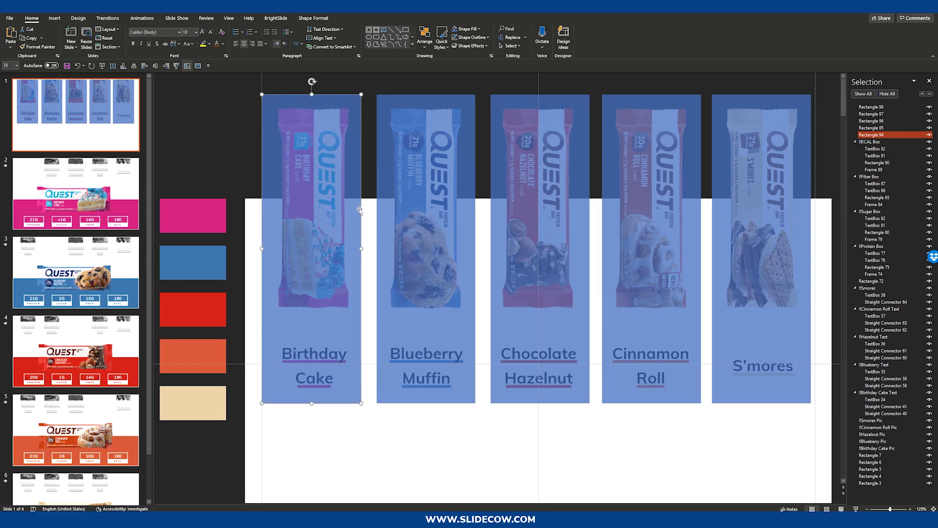
click(403, 198)
click(543, 197)
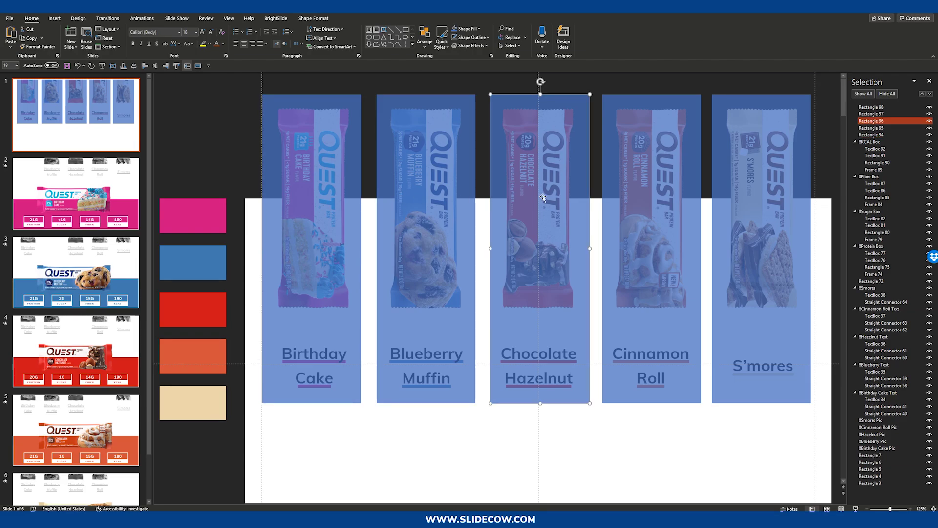
click(642, 242)
drag(768, 282, 720, 254)
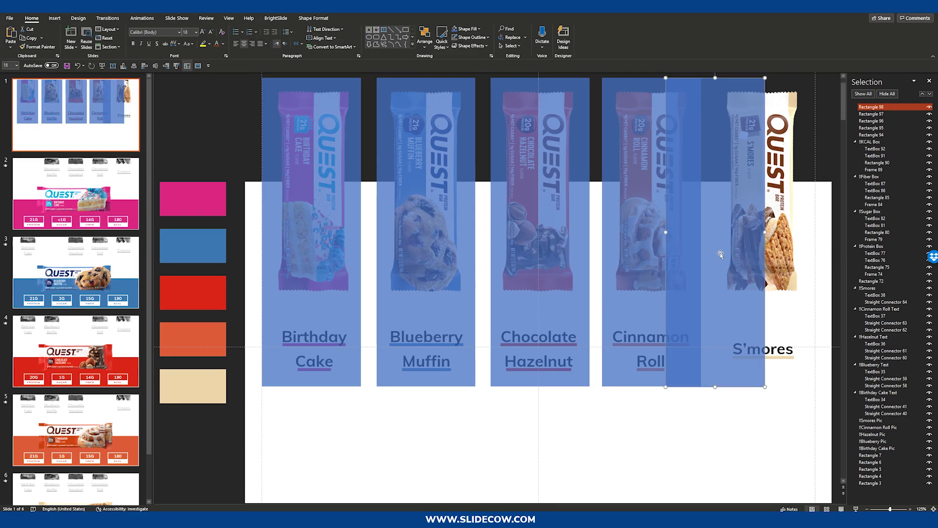
key(ctrl+z)
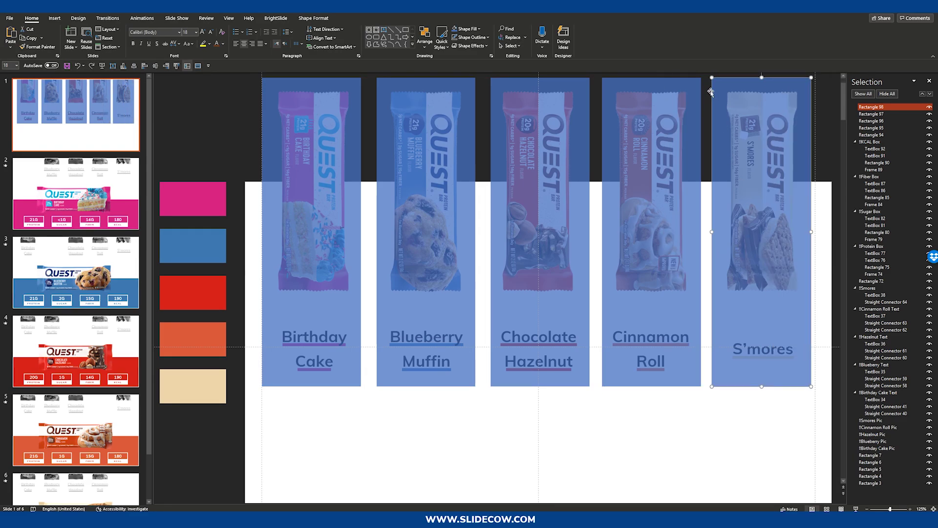
ctrl+scroll(732, 101, down, 2)
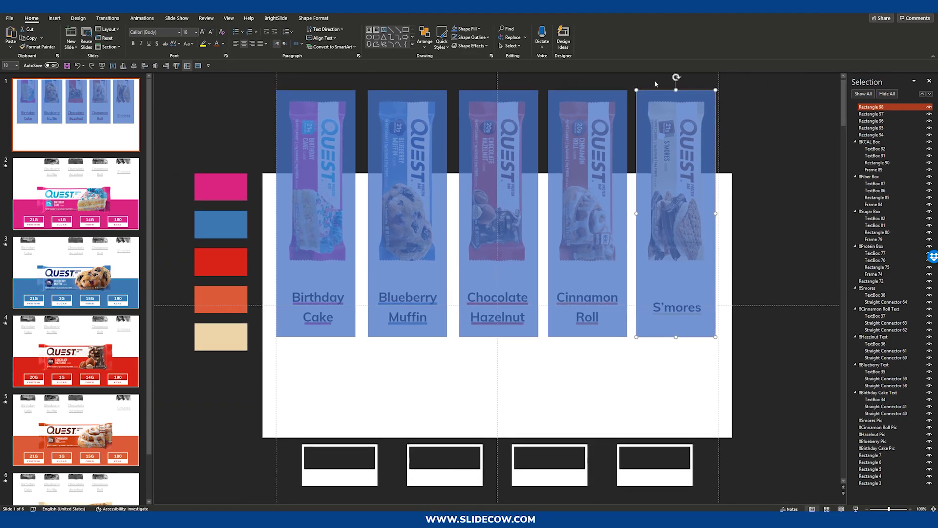
Step: Check that each of the five flavors on the overview slide is covered by its own rectangle
click(742, 243)
scroll(741, 243, down, 1)
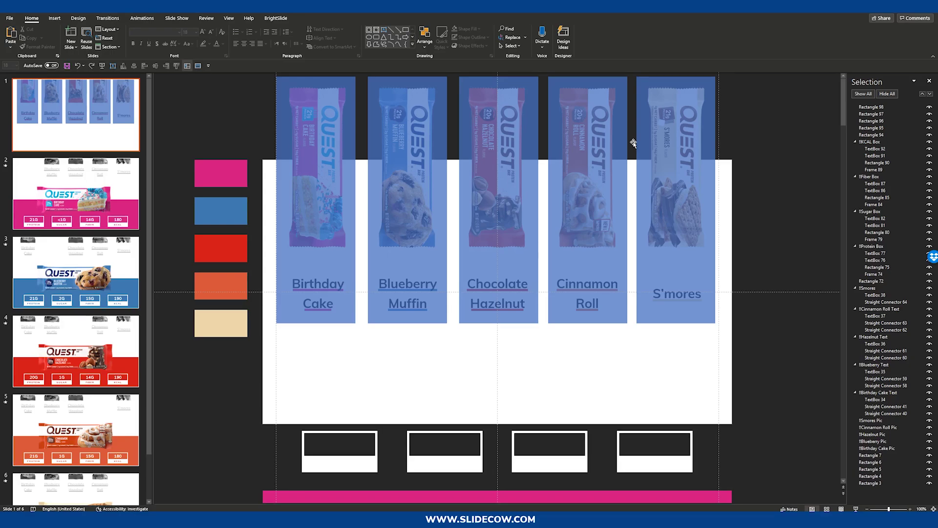
click(329, 206)
click(398, 190)
click(498, 188)
click(618, 179)
key(Tab)
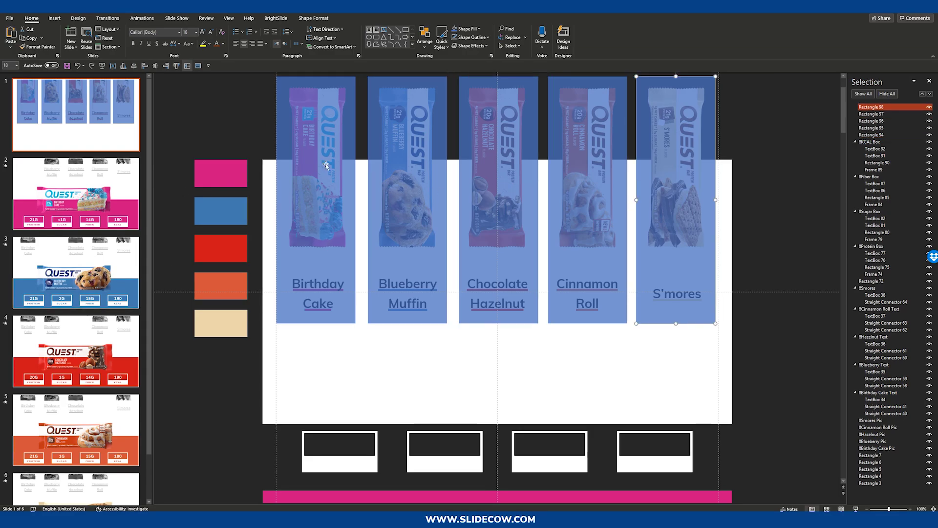
Step: Give the rectangle over the Birthday Cake bar a click action that hyperlinks to Slide 2
click(335, 133)
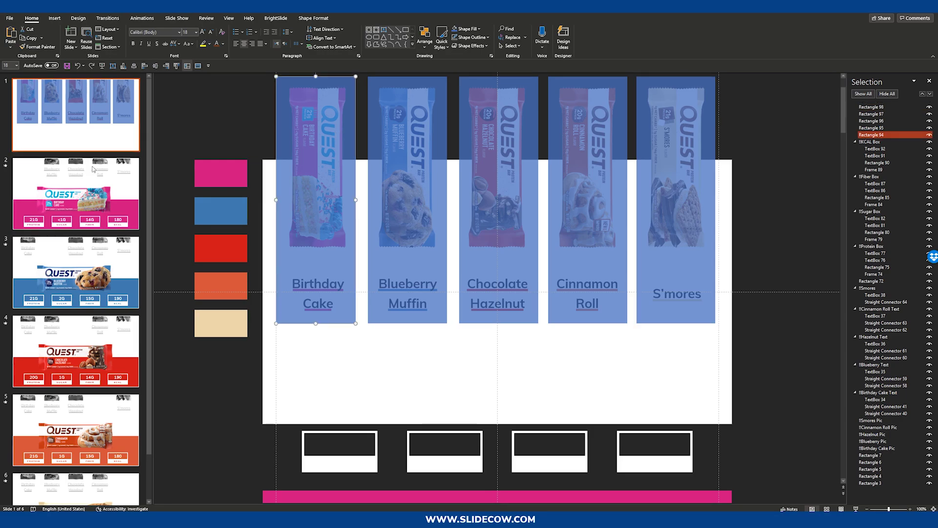
click(110, 202)
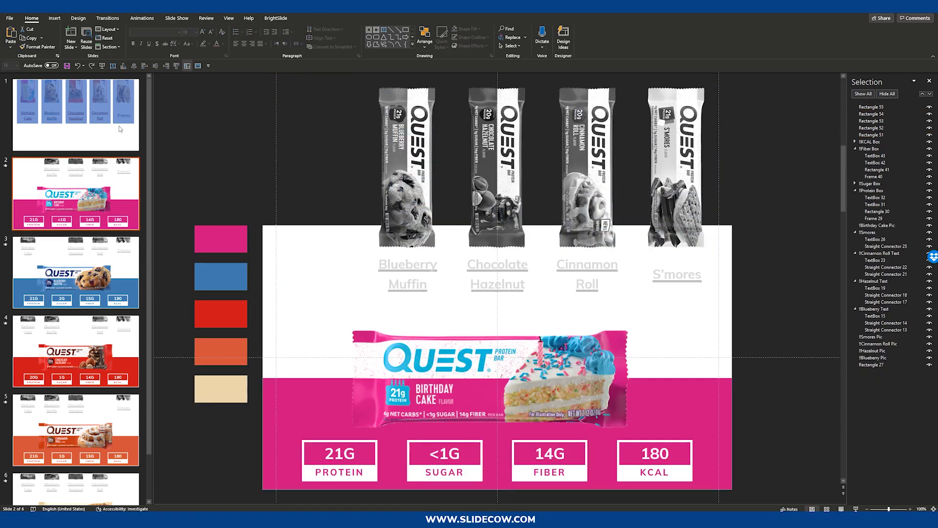
key(Up)
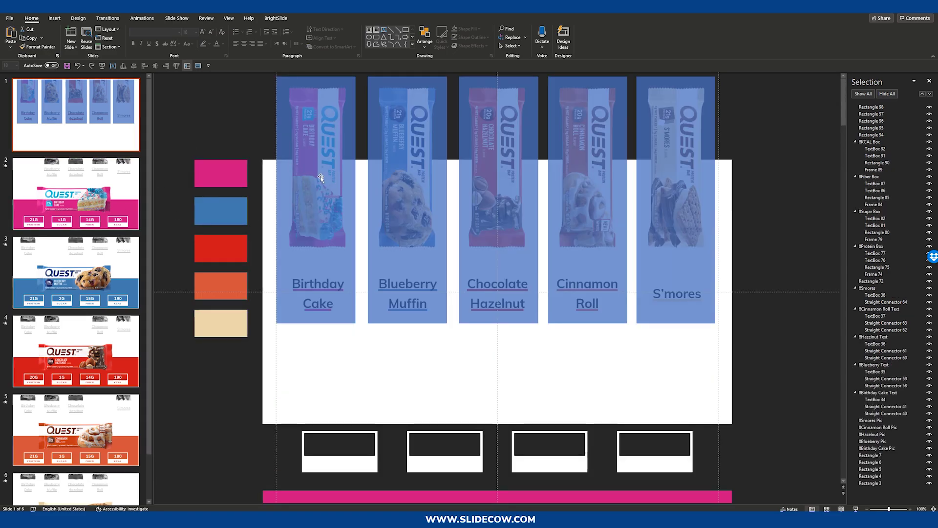
click(321, 176)
click(314, 18)
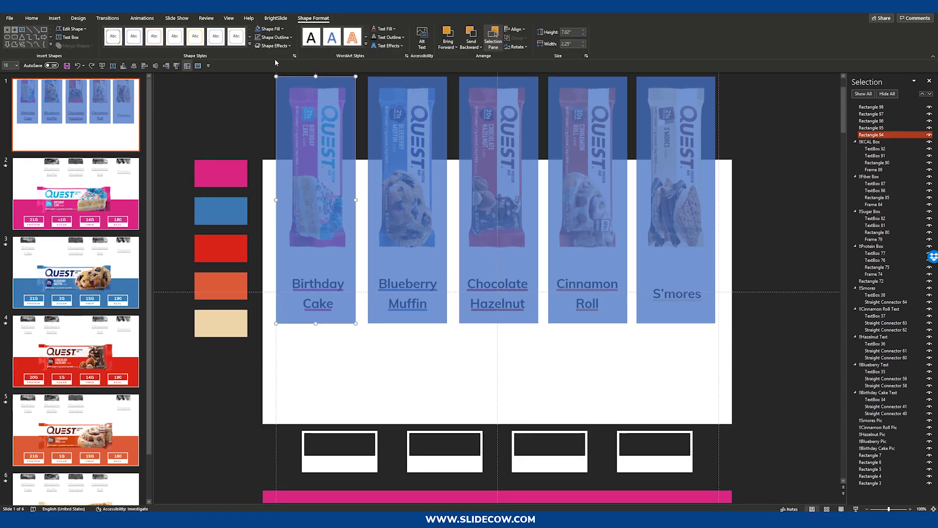
click(54, 18)
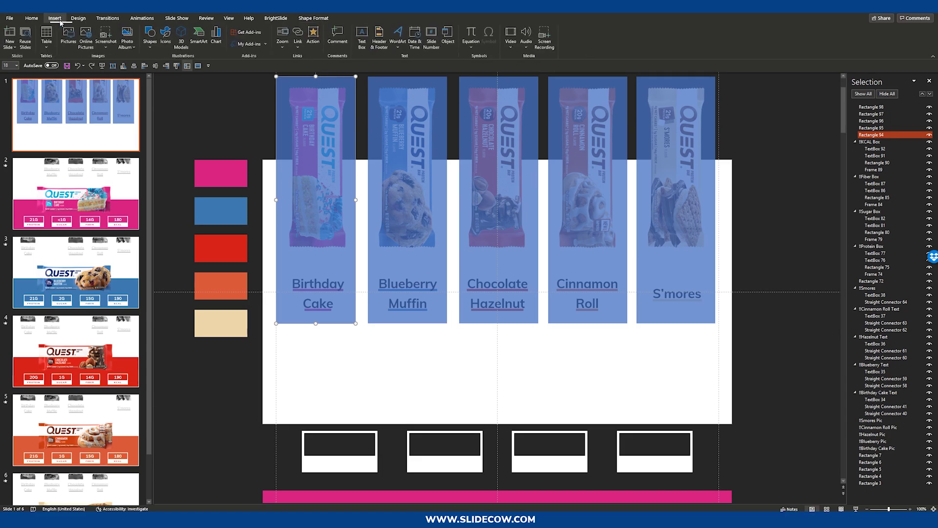
click(314, 37)
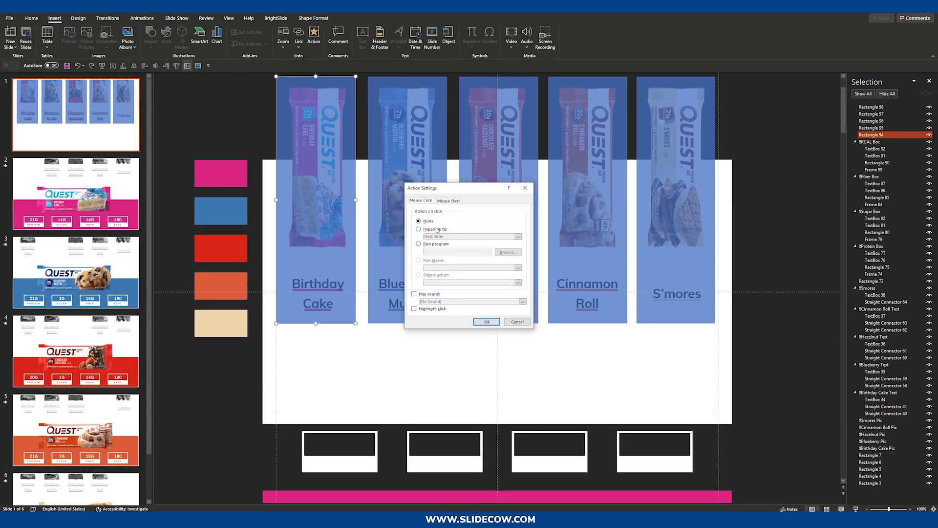
click(436, 229)
click(444, 237)
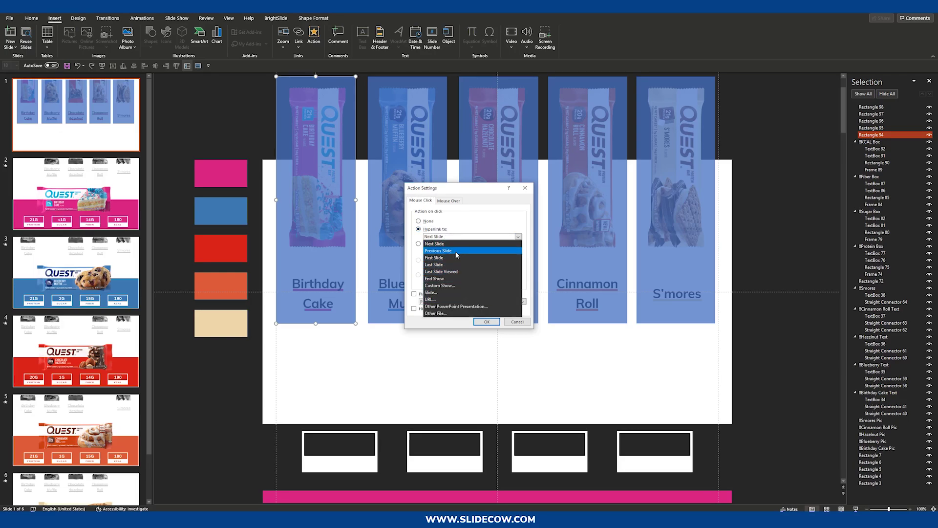
click(463, 293)
click(410, 231)
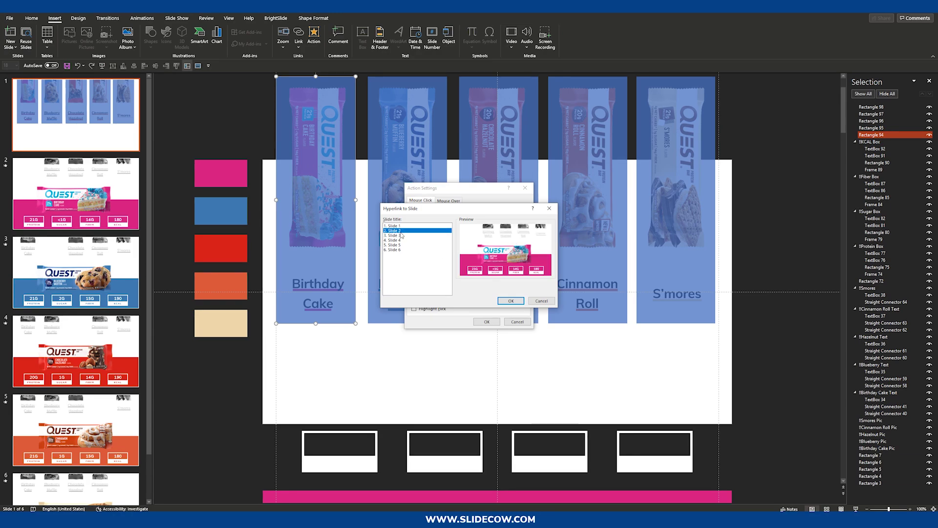
click(510, 301)
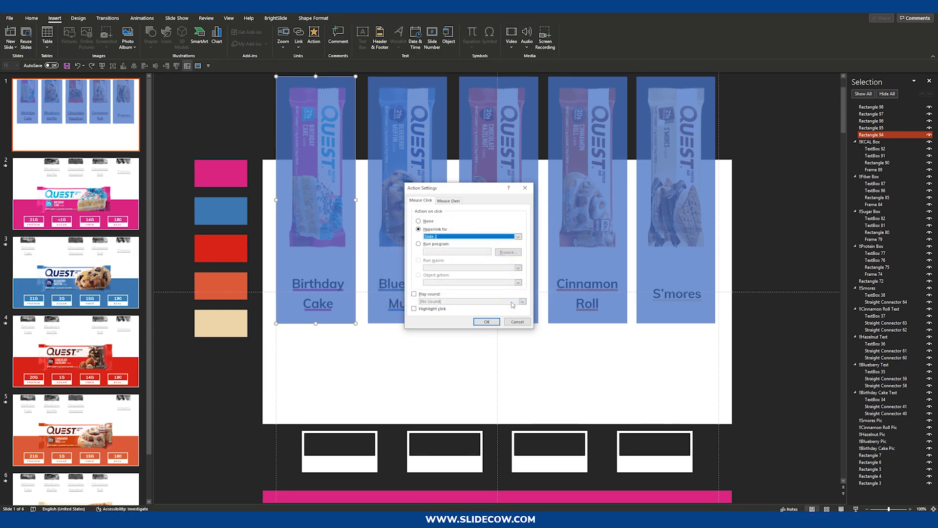
click(487, 321)
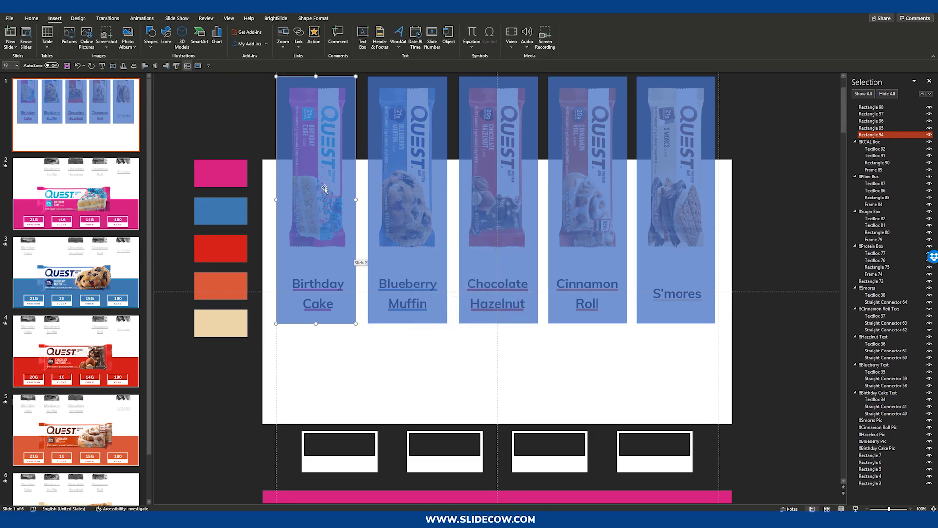
Step: Give the rectangle over the Blueberry Muffin bar a click action that hyperlinks to Slide 3
click(380, 184)
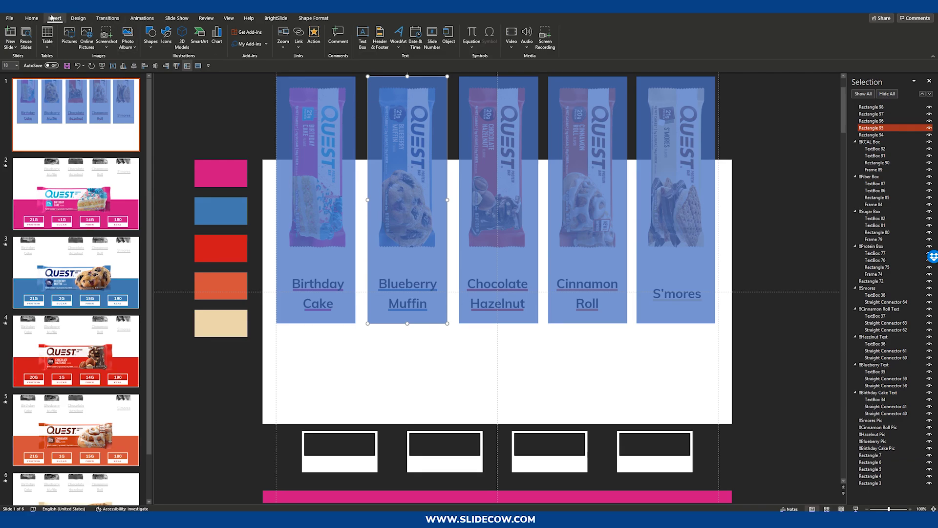
click(313, 35)
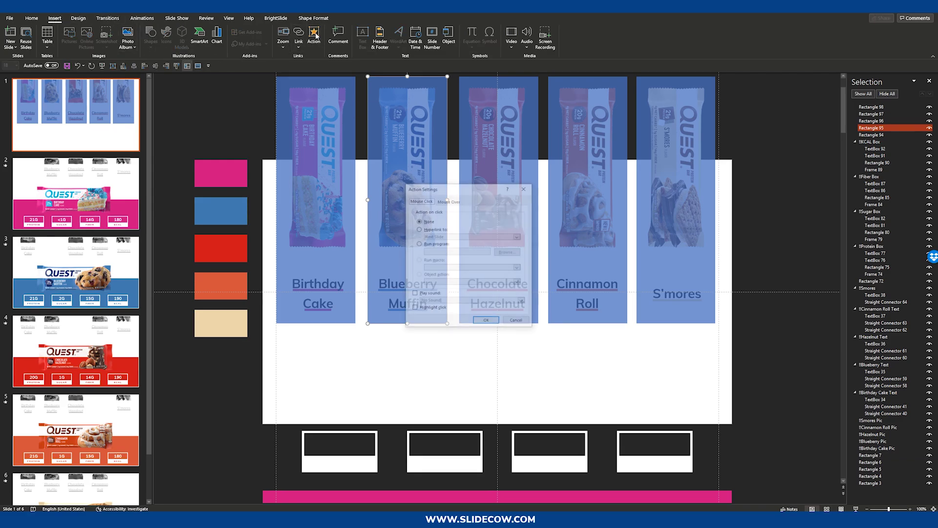
click(433, 229)
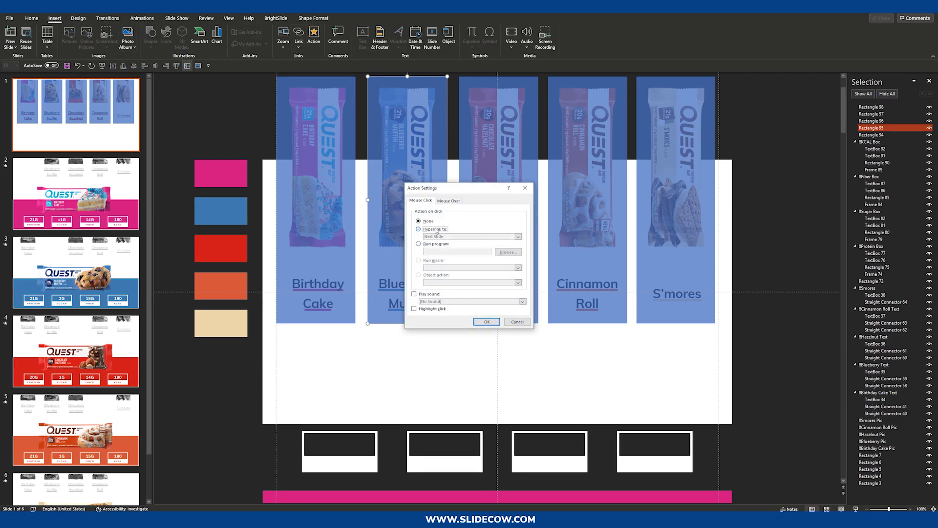
click(446, 237)
click(431, 292)
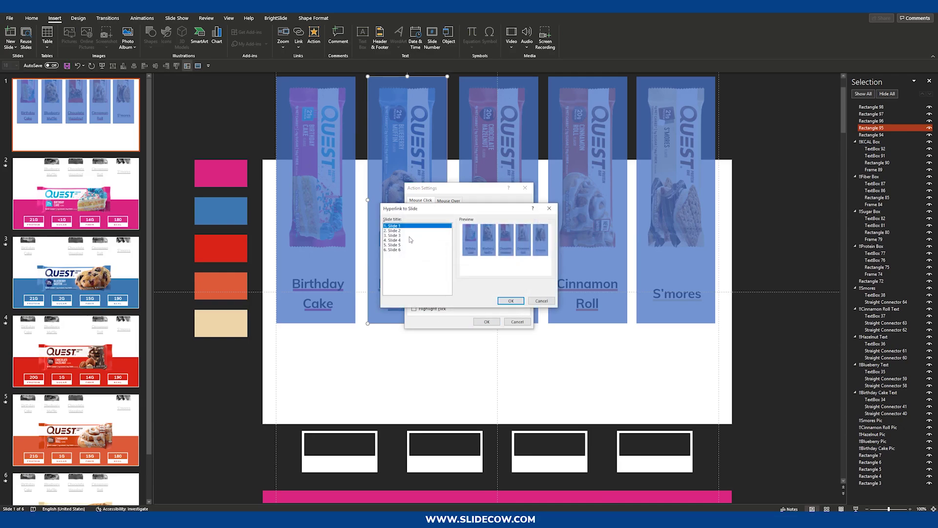
click(394, 235)
click(511, 301)
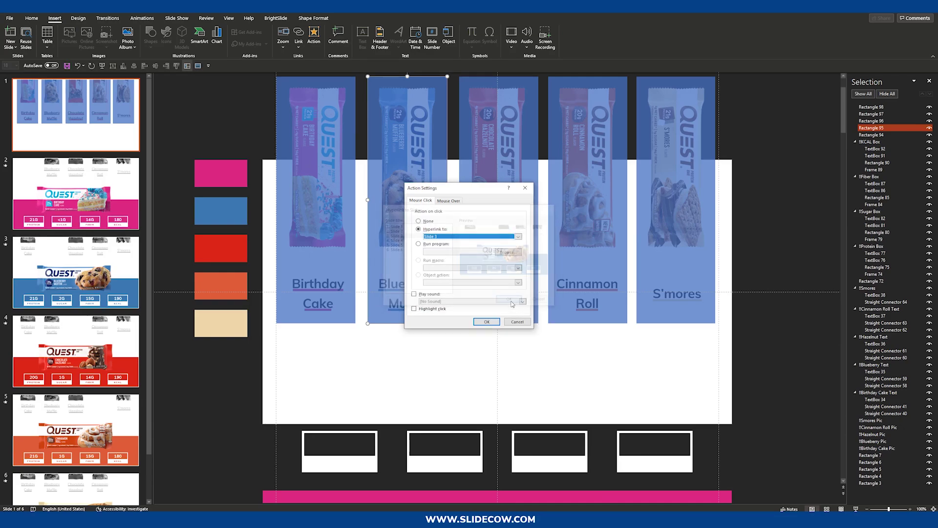
click(486, 321)
Step: Give the rectangle over the Chocolate Hazelnut bar a click action that hyperlinks to Slide 4
click(499, 219)
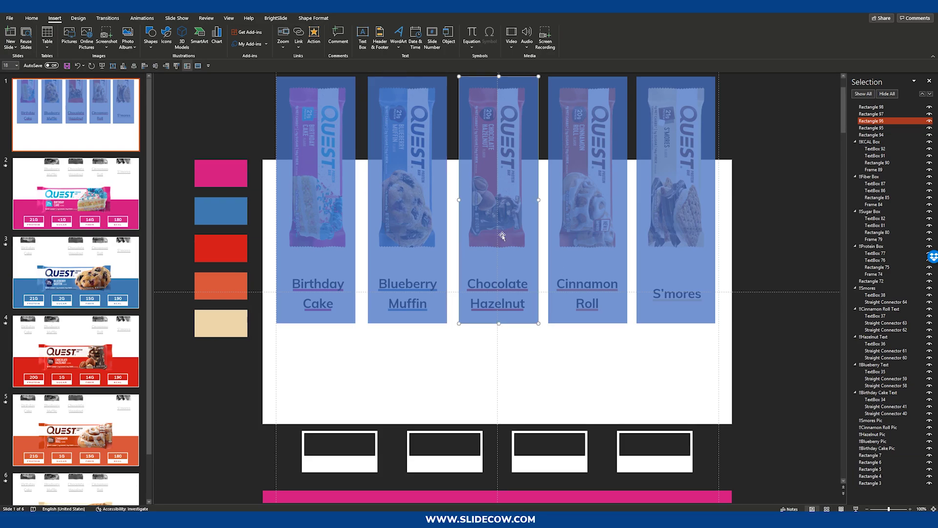
click(314, 37)
click(418, 229)
click(517, 237)
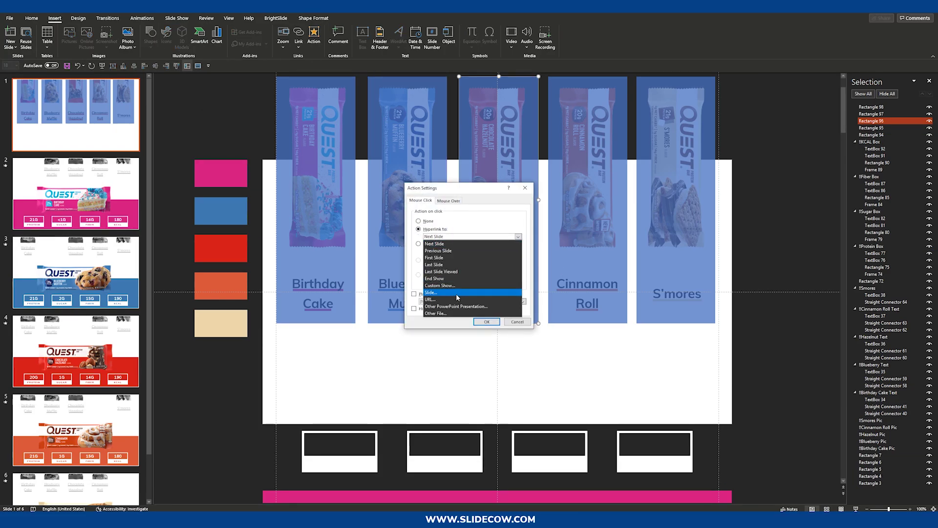
click(456, 295)
click(394, 242)
click(511, 301)
click(487, 321)
Step: Give the rectangle over the Cinnamon Roll bar a click action that hyperlinks to the Cinnamon Roll slide
key(Tab)
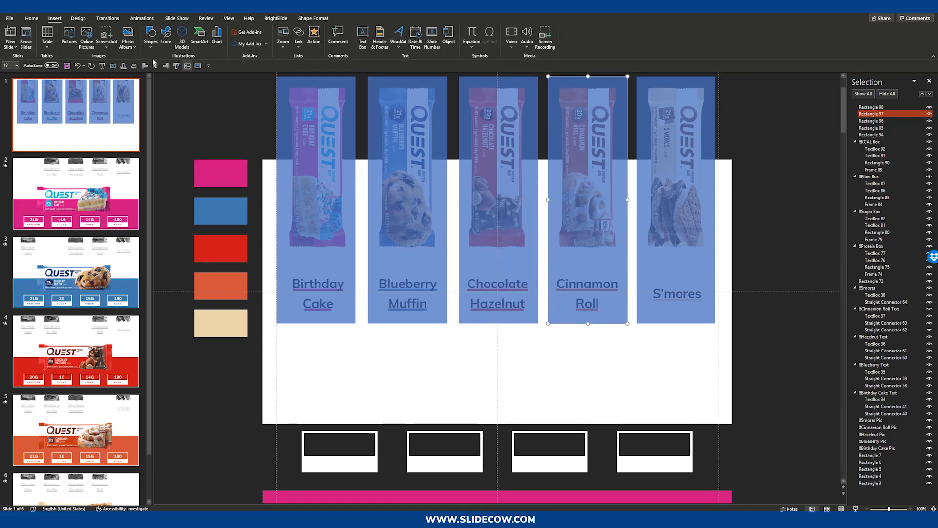
click(314, 37)
click(456, 294)
click(511, 301)
click(486, 321)
Step: Give the rectangle over the S'mores bar a click action that hyperlinks to Slide 6
key(Tab)
click(313, 37)
click(418, 228)
click(439, 236)
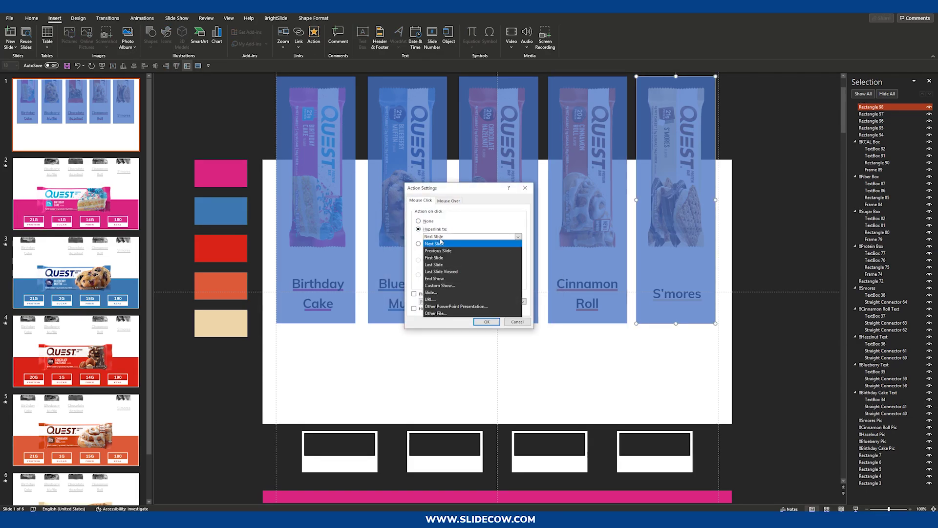
click(430, 292)
click(393, 256)
click(511, 301)
click(487, 321)
click(601, 406)
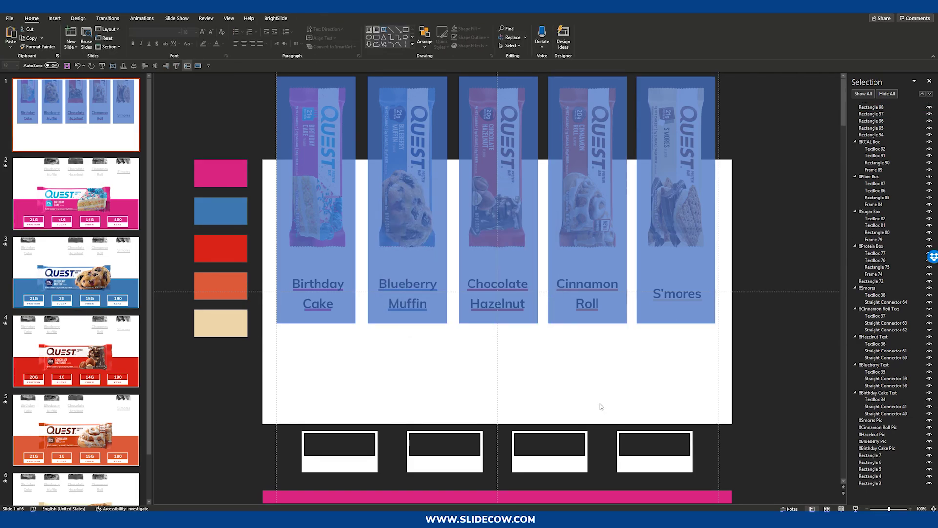
Step: Run the slide show from the overview slide, test the link on the S'mores rectangle and end the show
click(856, 509)
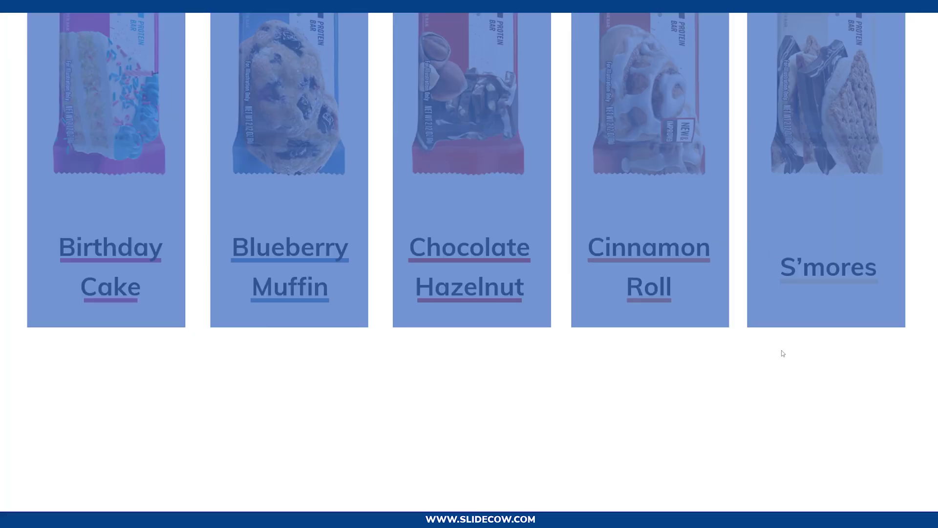
click(819, 145)
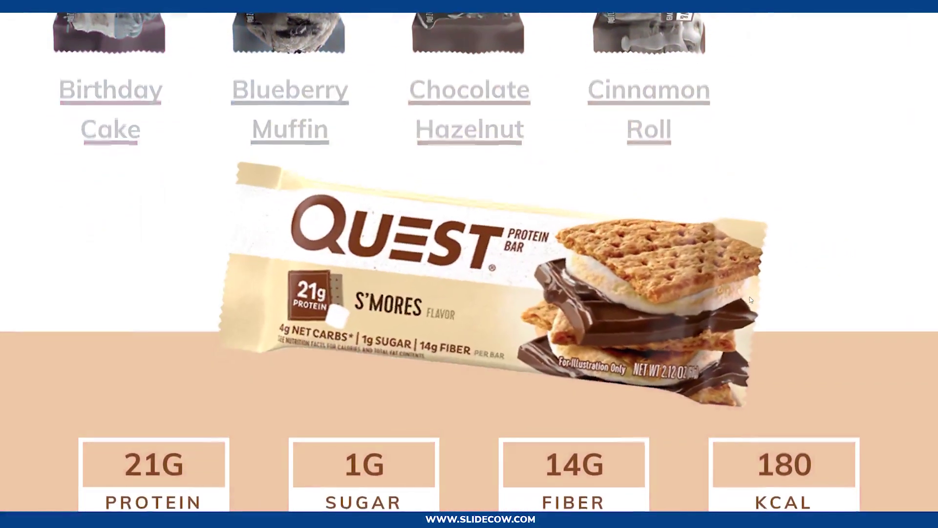
key(Escape)
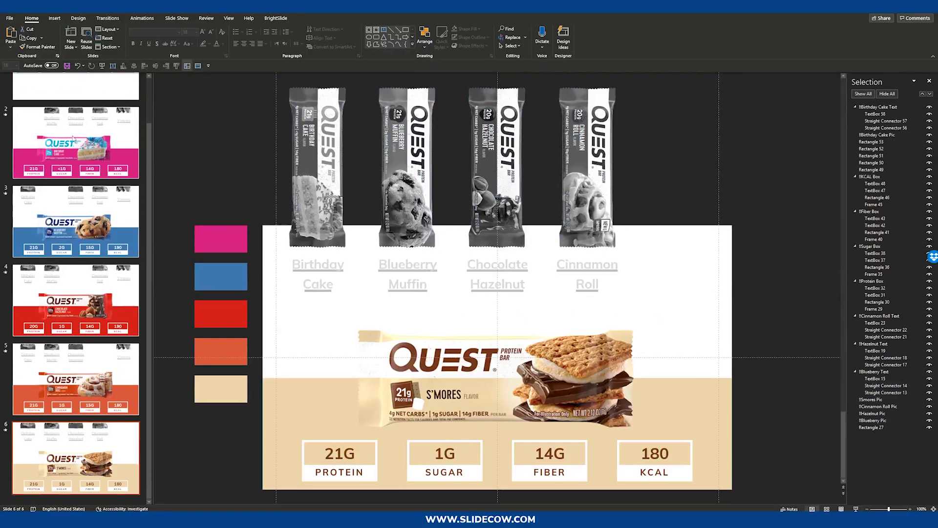
Step: Remove the fill from all five link rectangles on the overview slide
scroll(102, 119, up, 2)
click(102, 118)
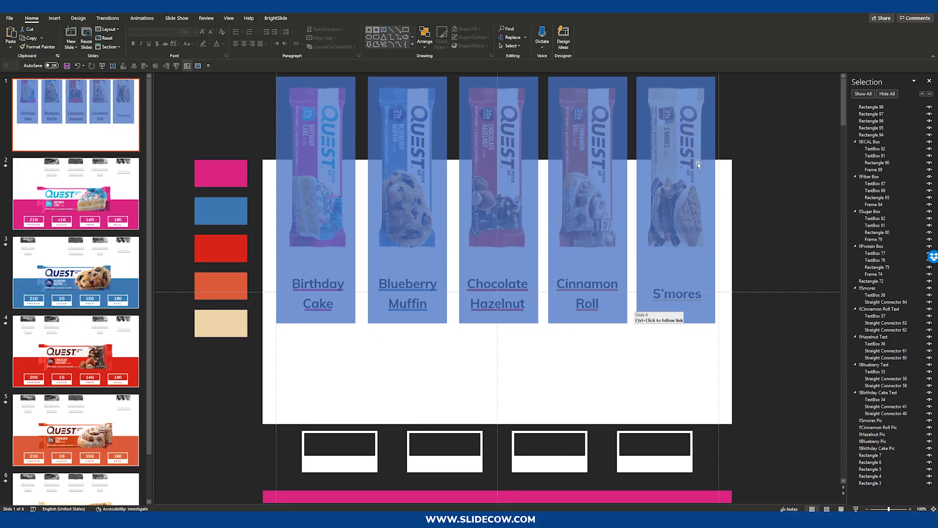
click(684, 162)
shift+click(591, 171)
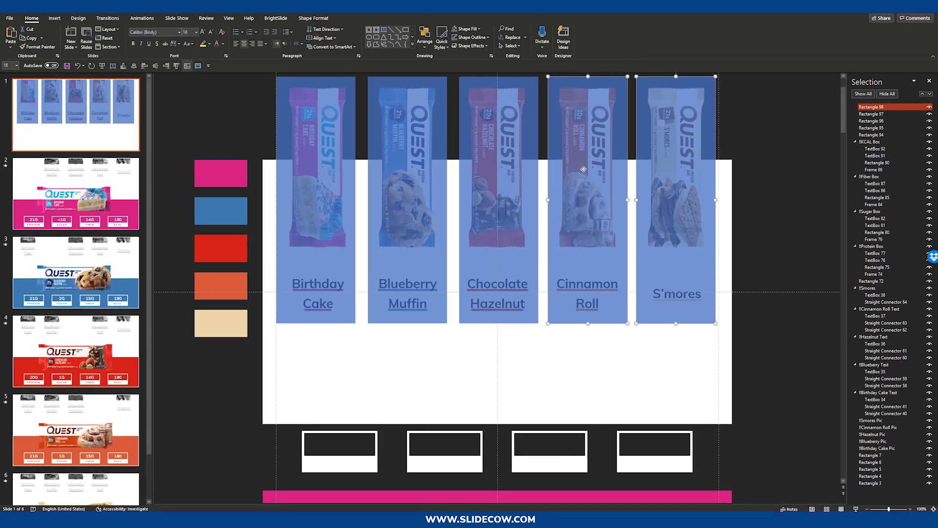
shift+click(498, 176)
shift+click(406, 177)
shift+click(311, 179)
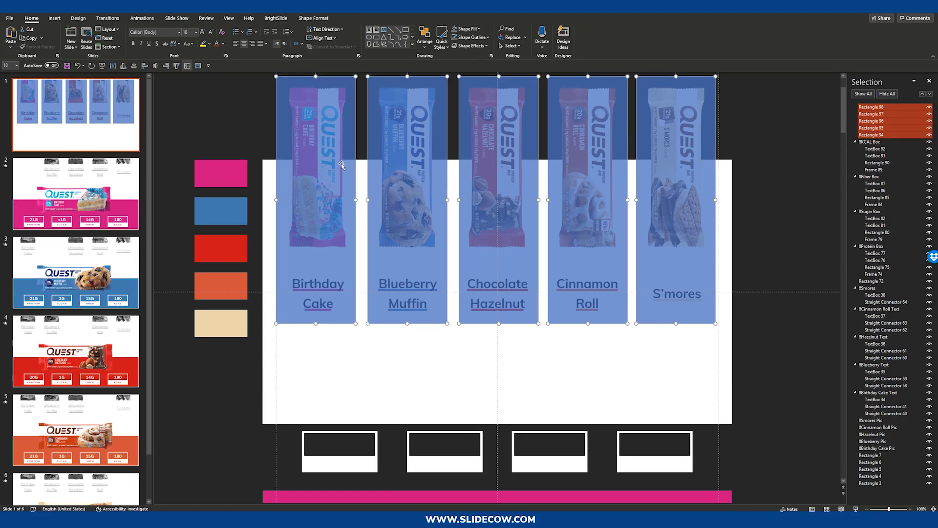
click(314, 18)
click(274, 31)
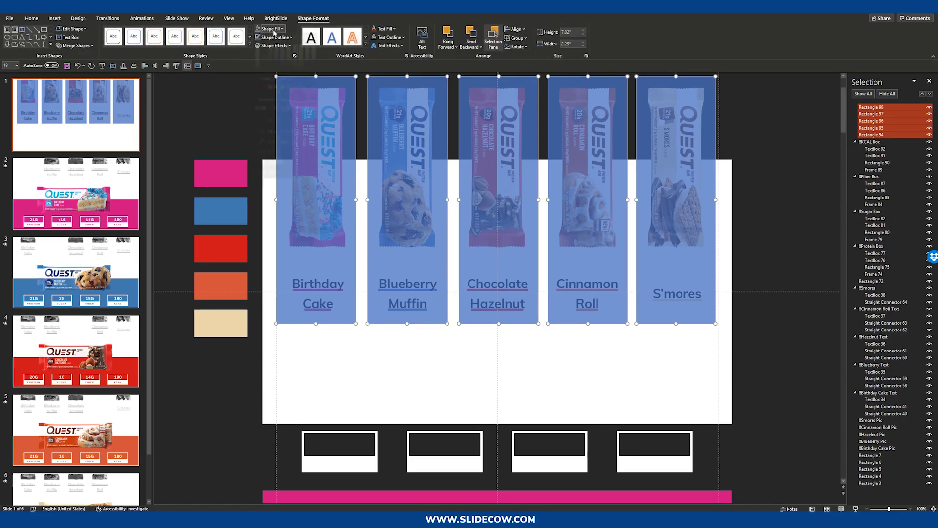
click(279, 129)
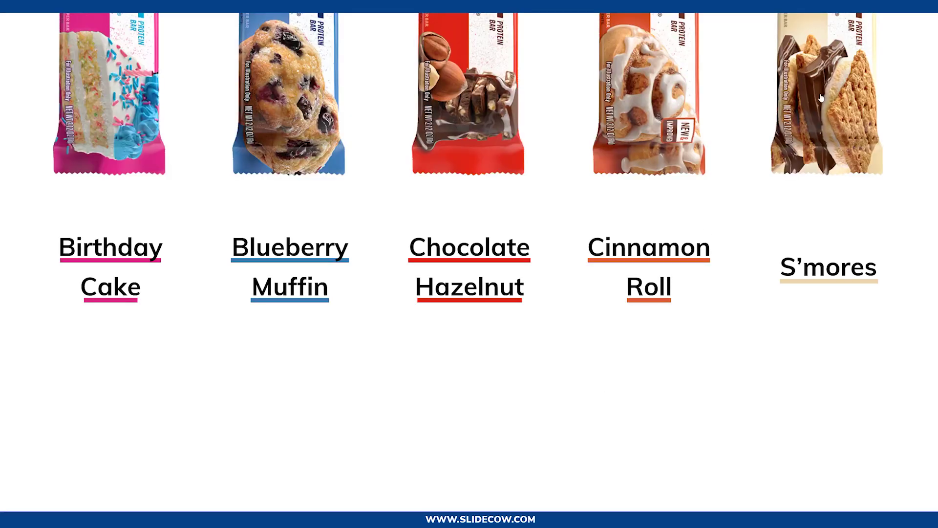
Step: Test the unfilled S'mores link area in the slide show and restore the rectangles' fill on the overview slide
click(821, 98)
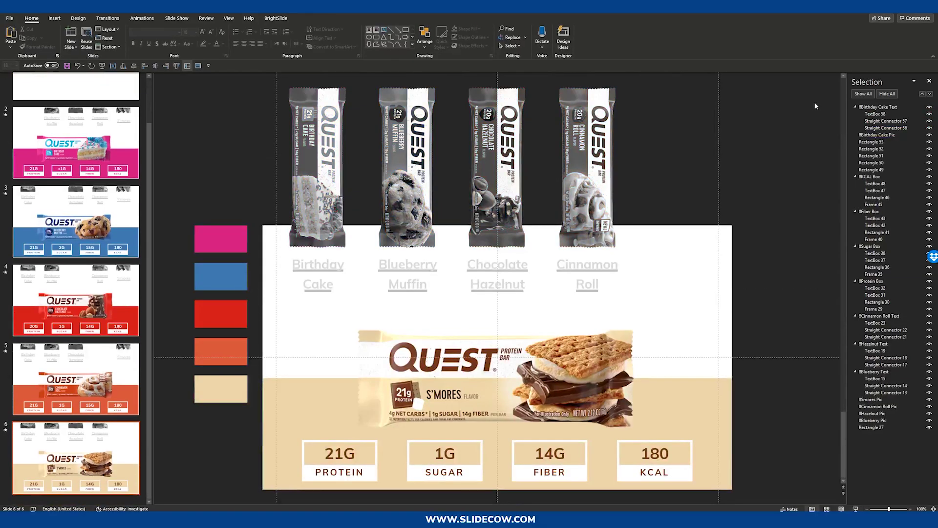
scroll(108, 149, up, 2)
click(76, 114)
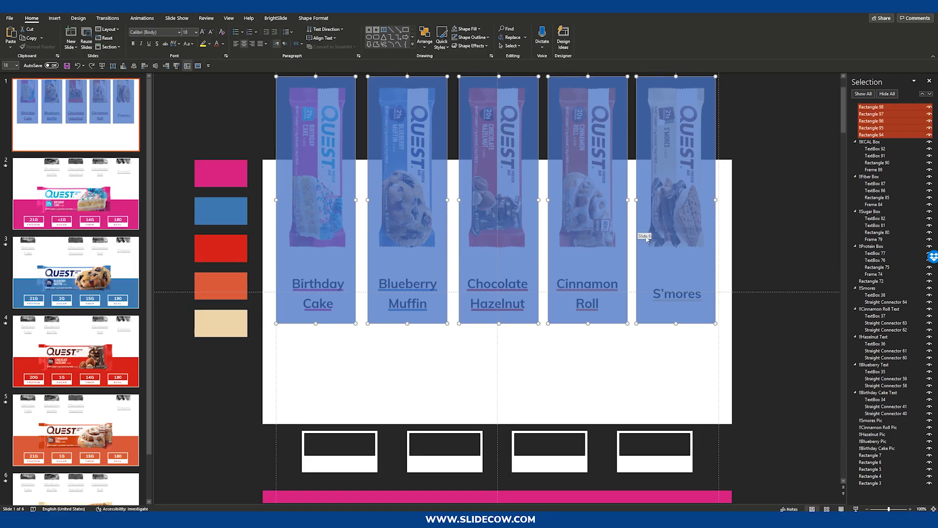
Step: Look through the flavor slides from Slide 2 onward and return to the overview slide
click(81, 182)
key(Down)
key(Down)
key(Down)
key(Down)
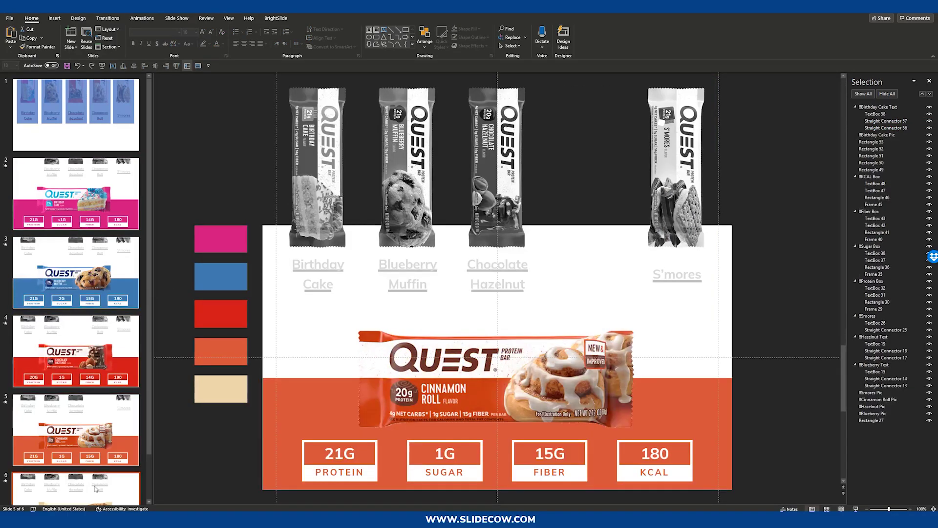
scroll(123, 210, up, 3)
click(76, 115)
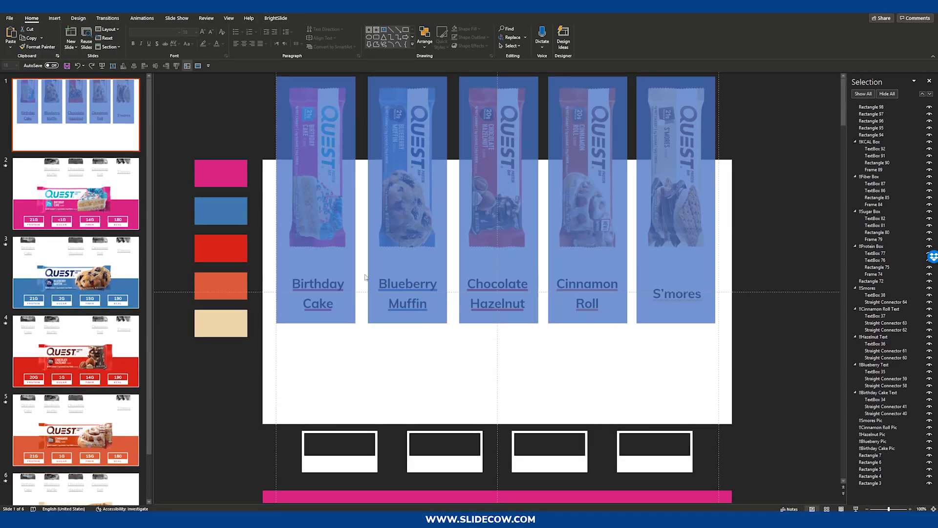
Step: Select the five link rectangles on the overview slide and follow the S'mores rectangle's link to Slide 6
click(336, 244)
shift+click(500, 251)
shift+click(589, 255)
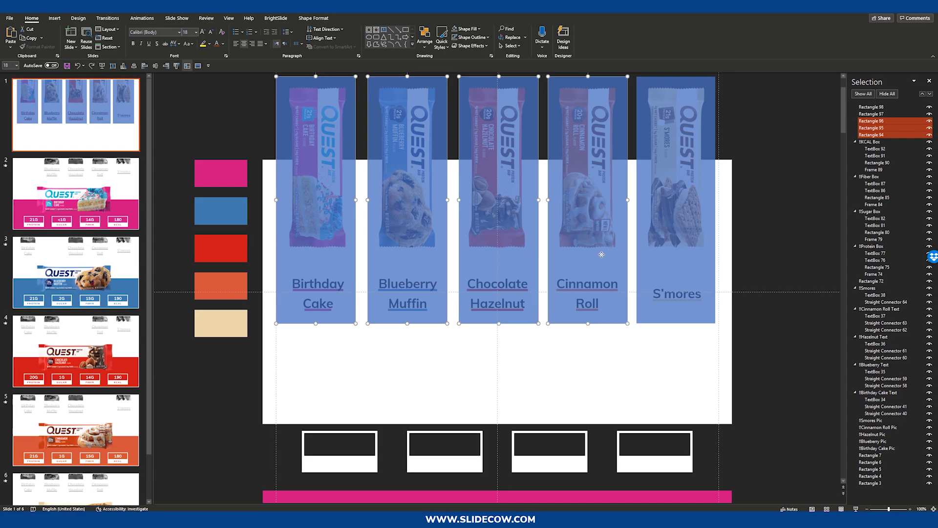
shift+click(683, 262)
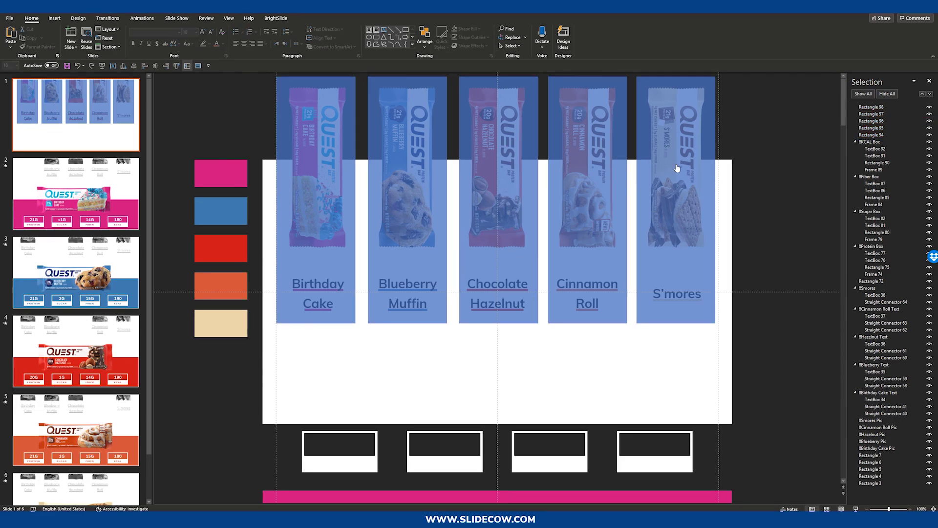
ctrl+click(683, 149)
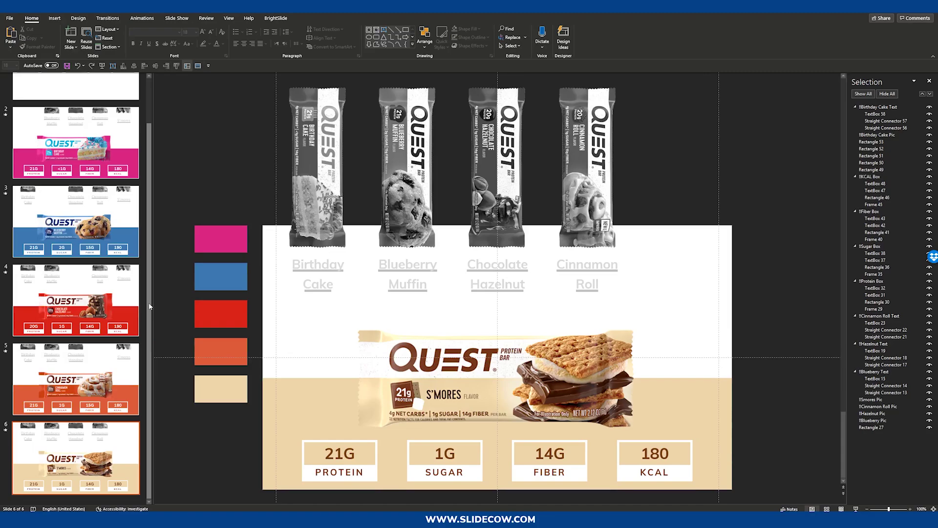
Step: Copy all five link rectangles from the overview slide and paste them onto Slide 2
scroll(155, 187, up, 5)
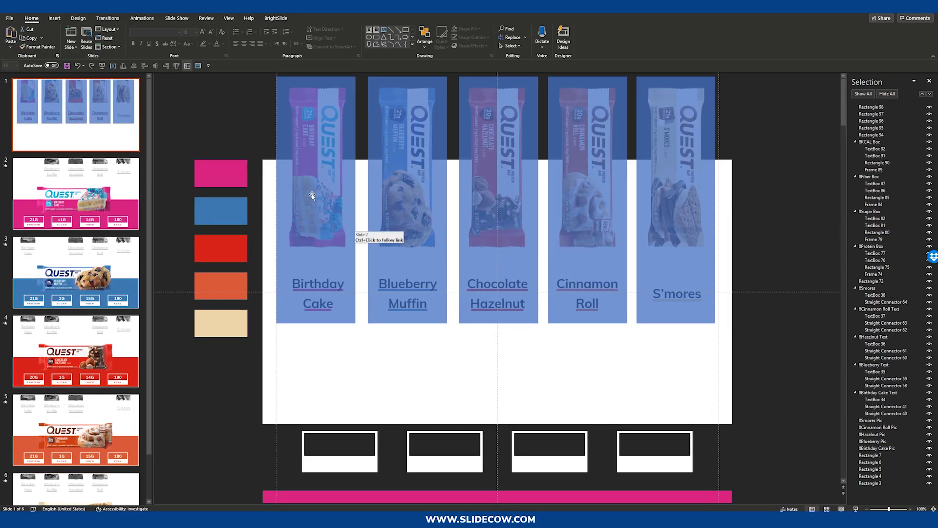
click(313, 196)
shift+click(407, 196)
shift+click(498, 191)
shift+click(554, 181)
shift+click(686, 246)
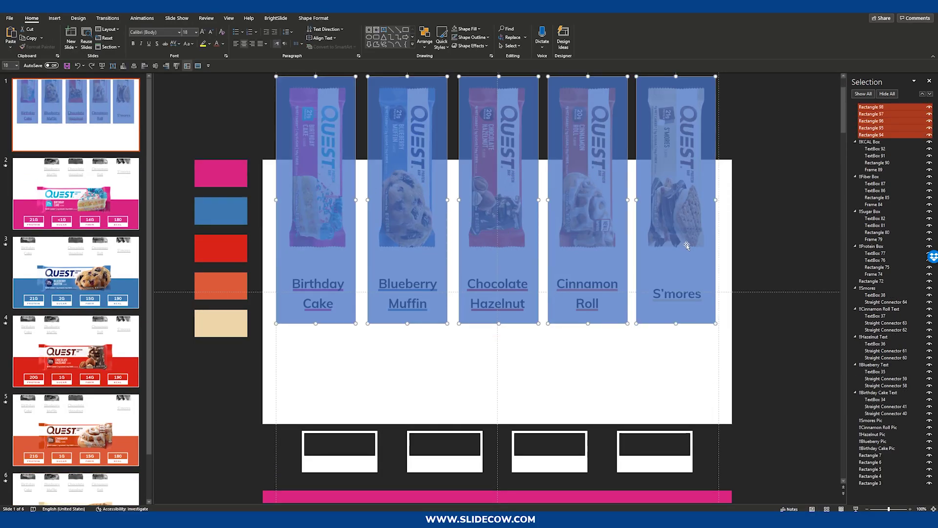
click(131, 187)
key(ctrl+v)
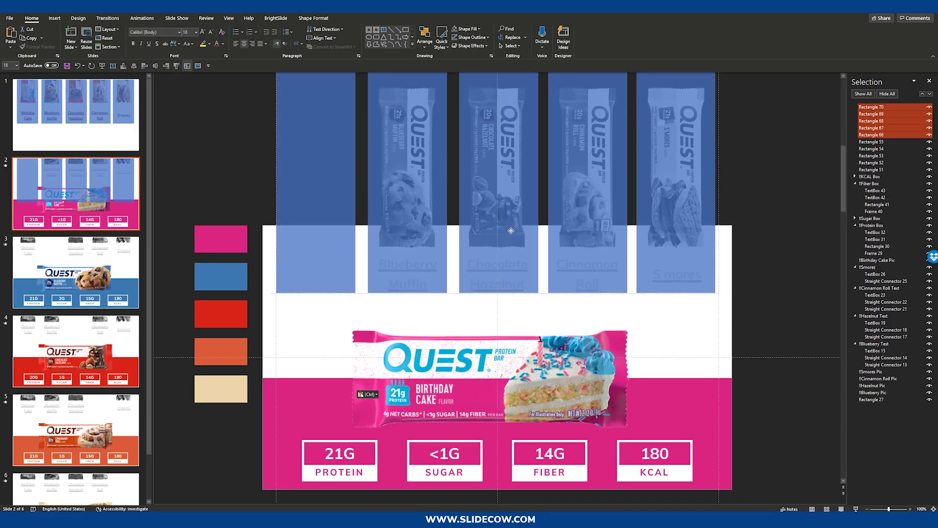
Step: Position the five pasted rectangles on Slide 2 so they cover the grey bars and flavor names without overlapping the large Birthday Cake bar
scroll(513, 231, up, 1)
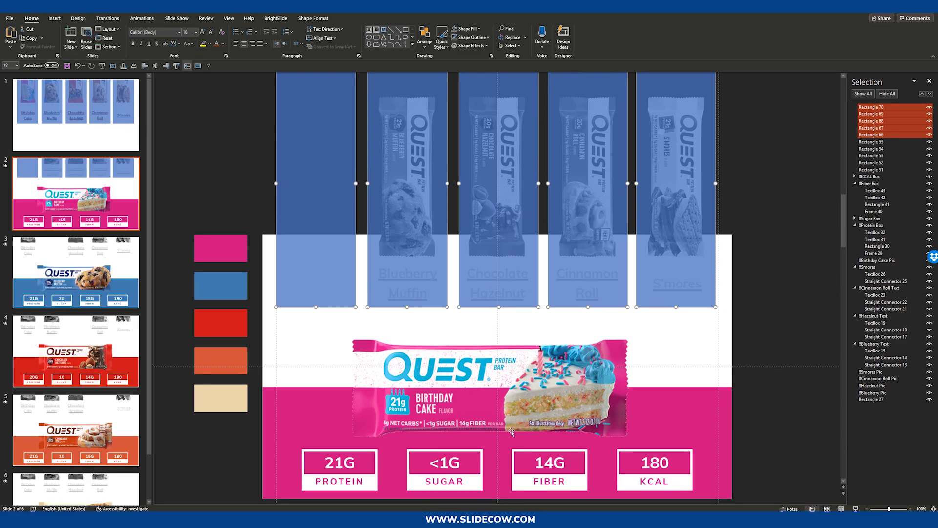
drag(503, 266, 503, 342)
scroll(503, 342, down, 1)
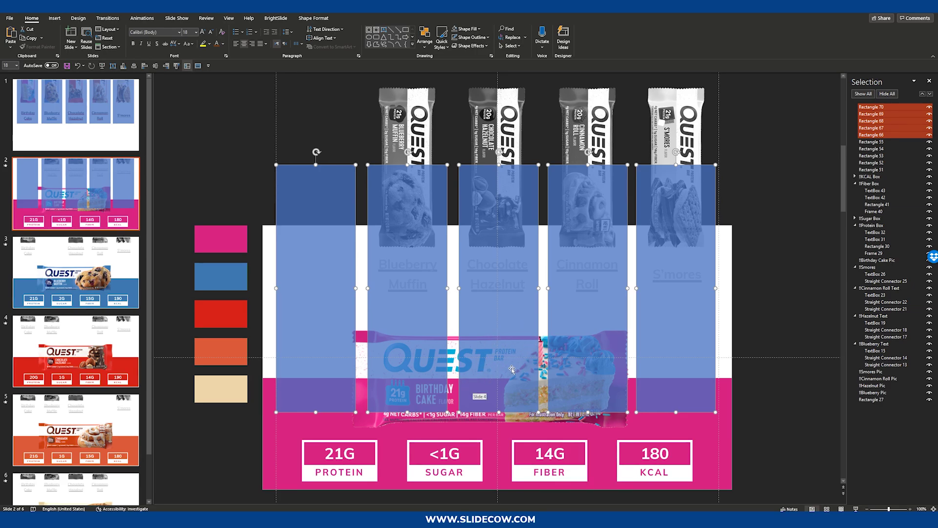
drag(512, 369, 510, 262)
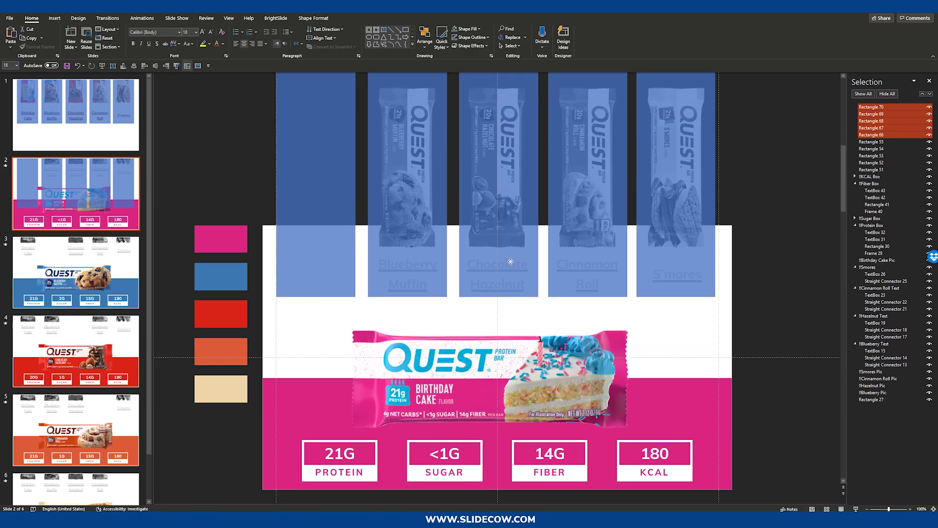
click(436, 329)
Step: Copy the five repositioned link rectangles from Slide 2 and paste them onto Slide 3
click(326, 259)
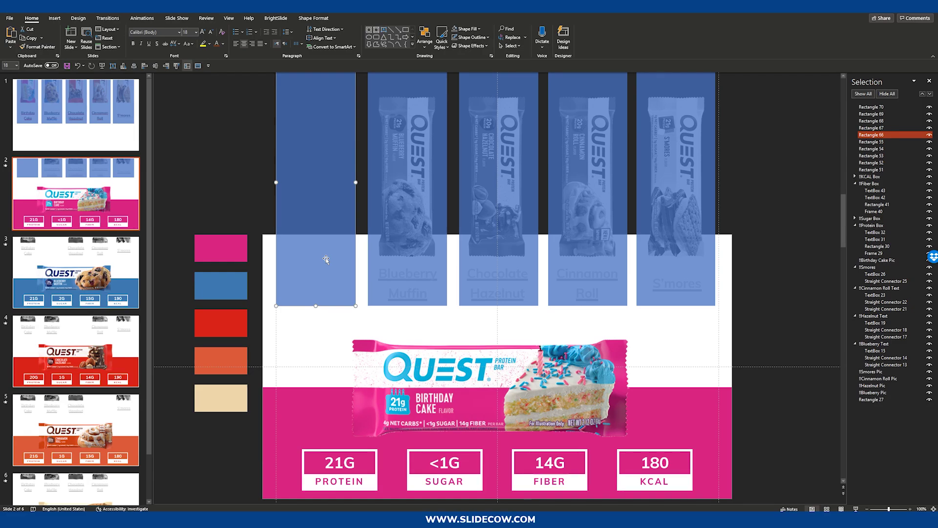
shift+click(418, 194)
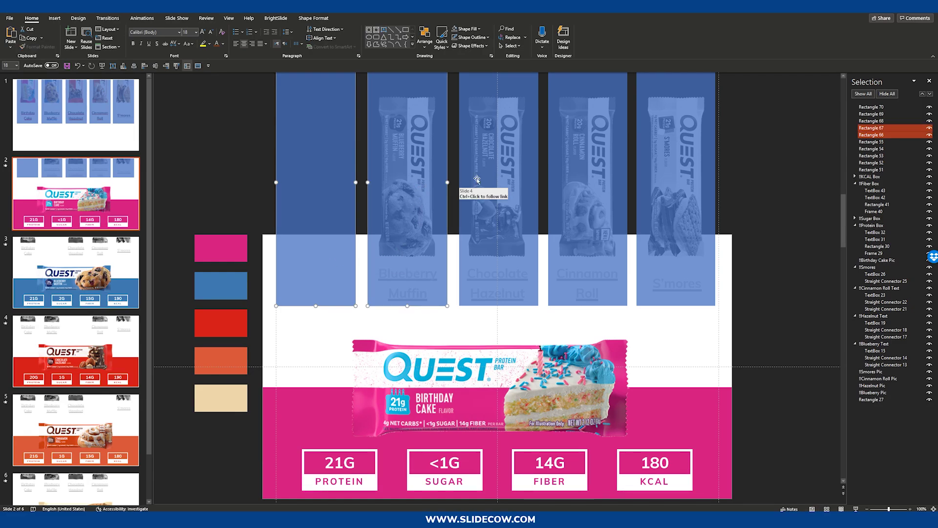
shift+click(477, 181)
shift+click(584, 169)
shift+click(654, 201)
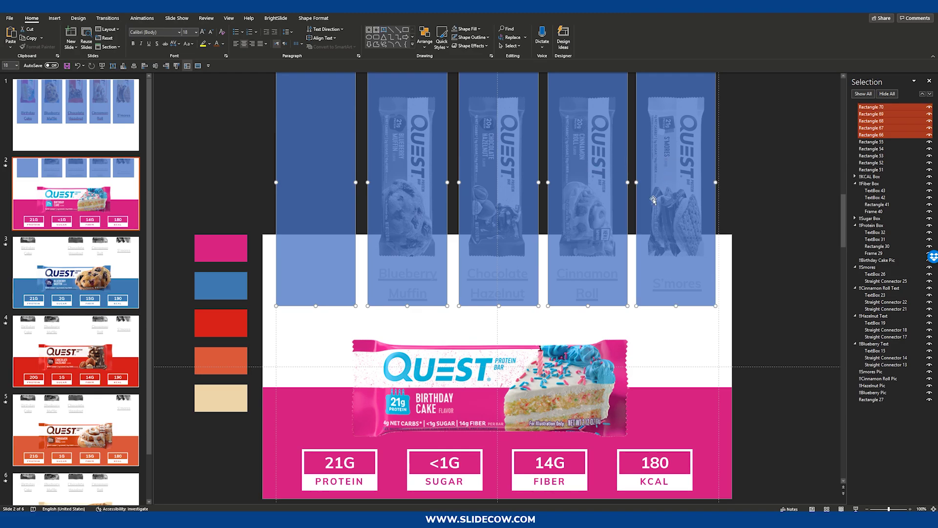
key(ctrl+c)
click(91, 279)
key(ctrl+v)
Step: Paste the five copied link rectangles onto Slides 4, 5 and 6
click(91, 358)
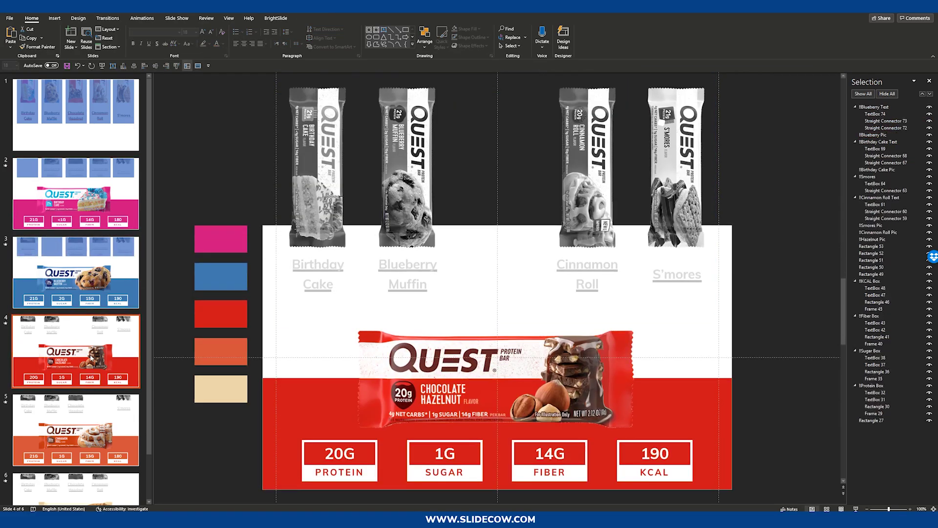
key(ctrl+v)
click(85, 430)
key(ctrl+v)
scroll(85, 439, down, 1)
click(85, 454)
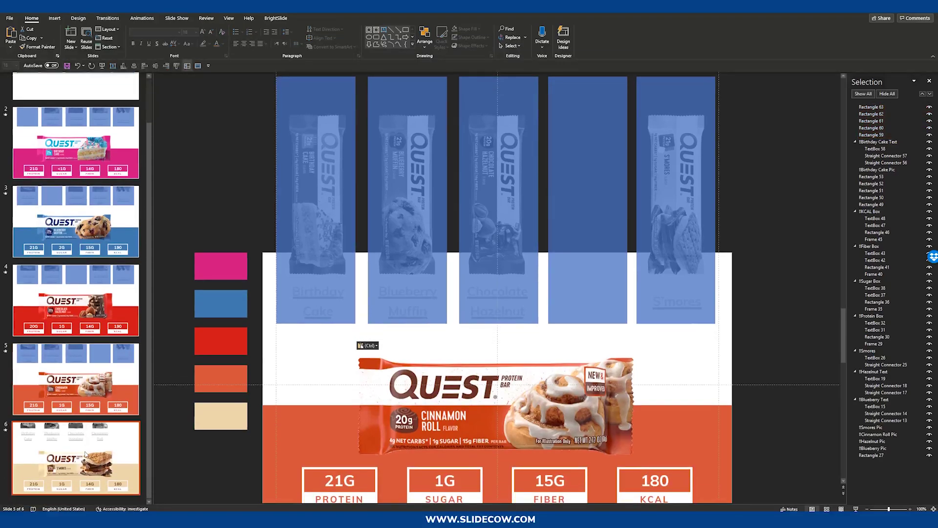
key(ctrl+v)
Step: Delete the Birthday Cake link rectangle on Slide 2 and the Blueberry Muffin link rectangle on Slide 3
scroll(85, 342, up, 2)
click(91, 205)
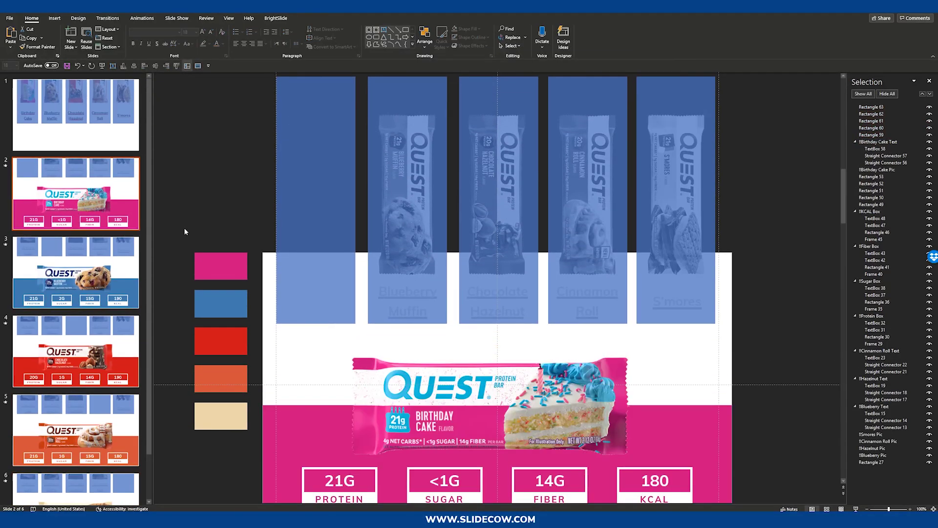
click(331, 257)
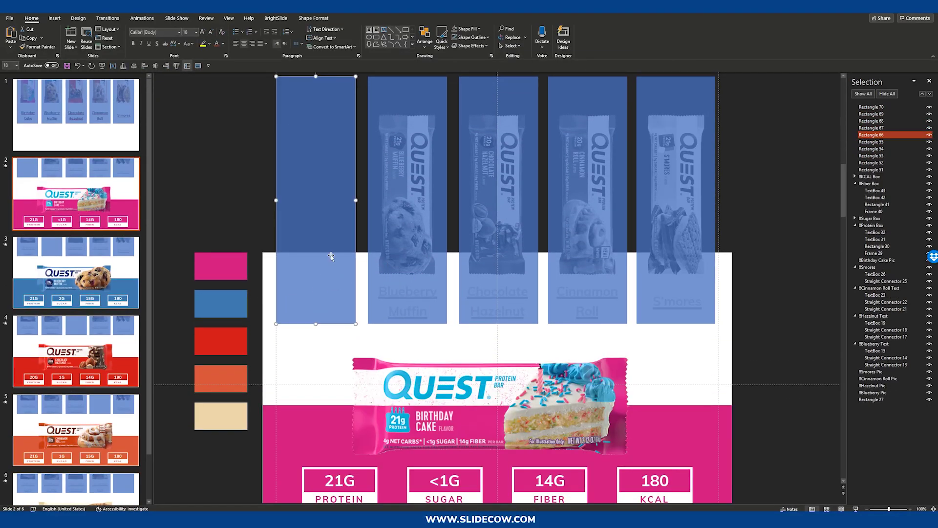
key(Delete)
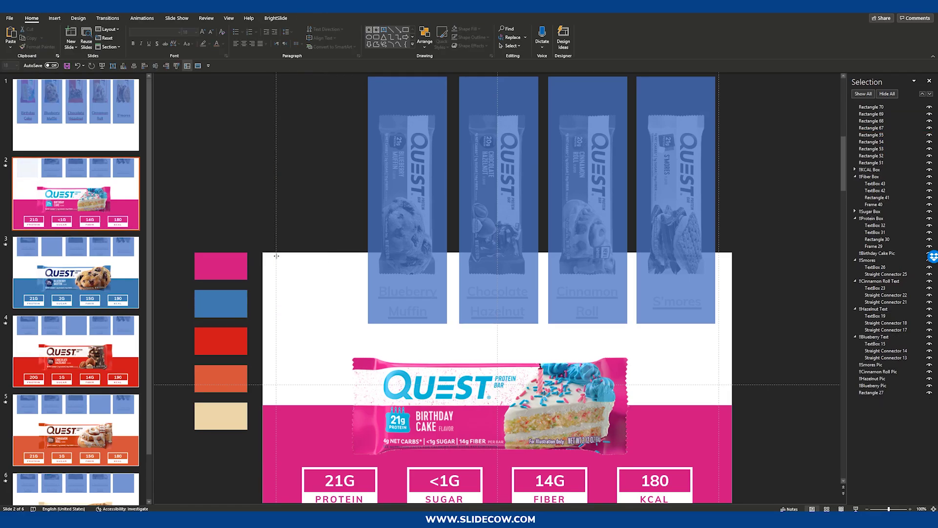
scroll(342, 235, down, 1)
click(399, 176)
key(Delete)
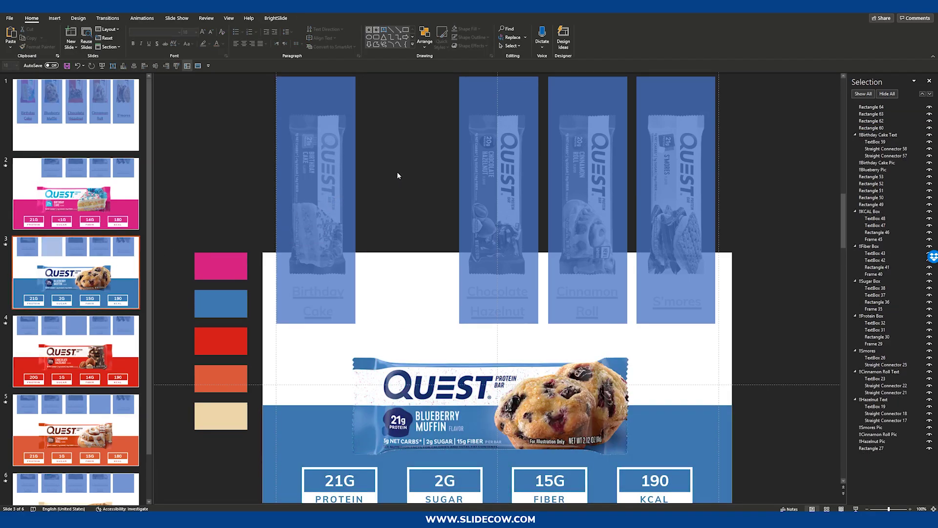
Step: Delete the Chocolate Hazelnut link rectangle on Slide 4 and the Cinnamon Roll link rectangle on Slide 5
scroll(397, 176, down, 1)
click(491, 188)
key(Delete)
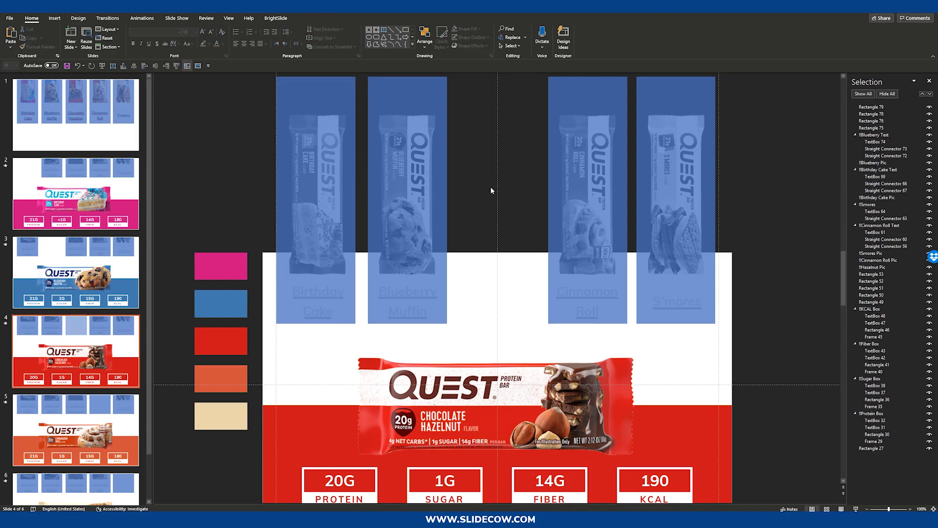
scroll(490, 191, down, 1)
click(598, 227)
key(Delete)
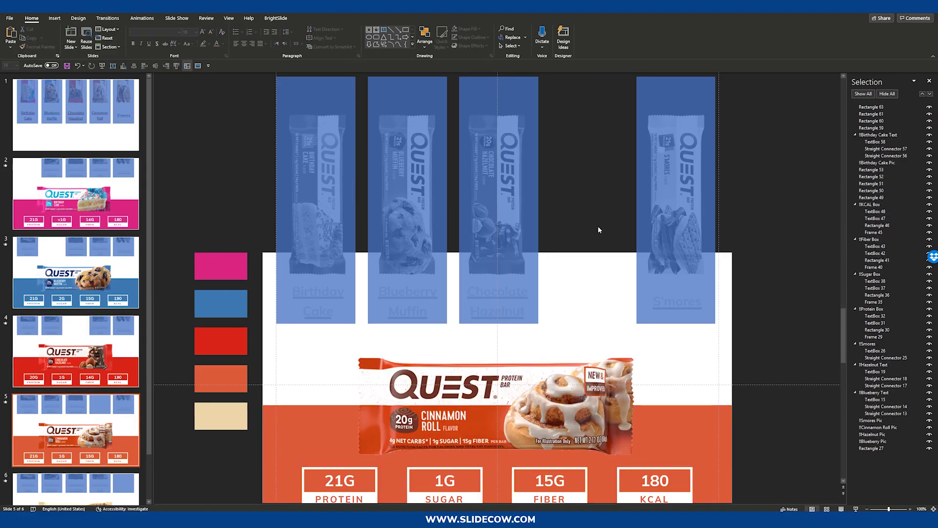
Step: Delete the S'mores link rectangle on Slide 6
click(107, 485)
click(650, 183)
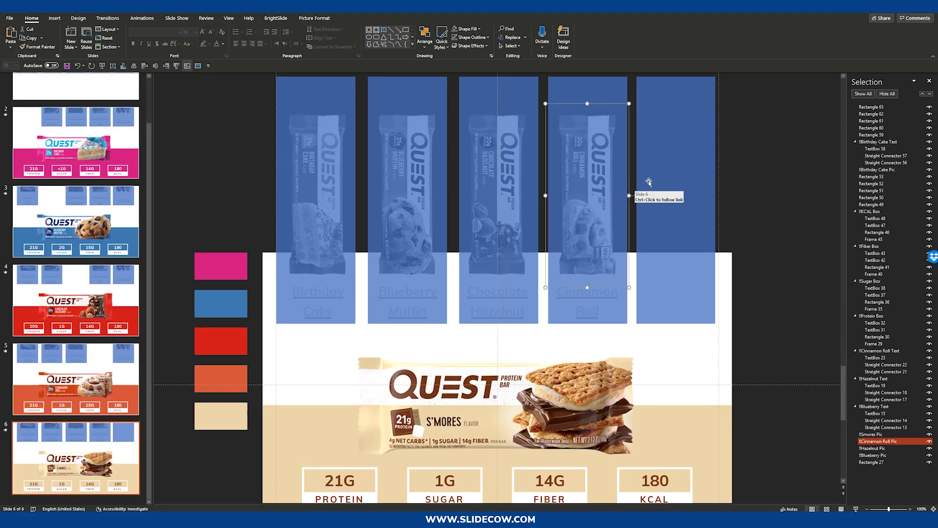
click(654, 183)
key(Delete)
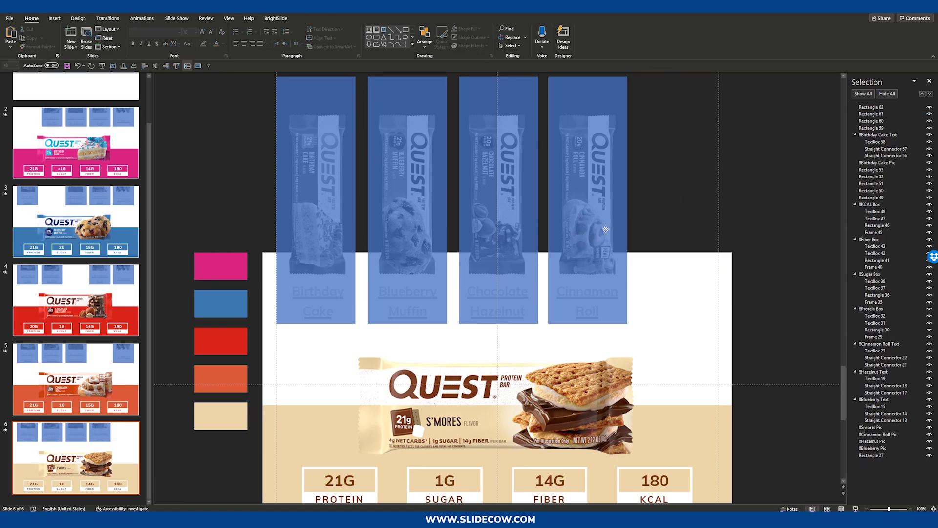
Step: Remove the fill from the four remaining link rectangles on Slide 6
click(606, 231)
shift+click(525, 225)
shift+click(428, 218)
shift+click(321, 210)
click(313, 18)
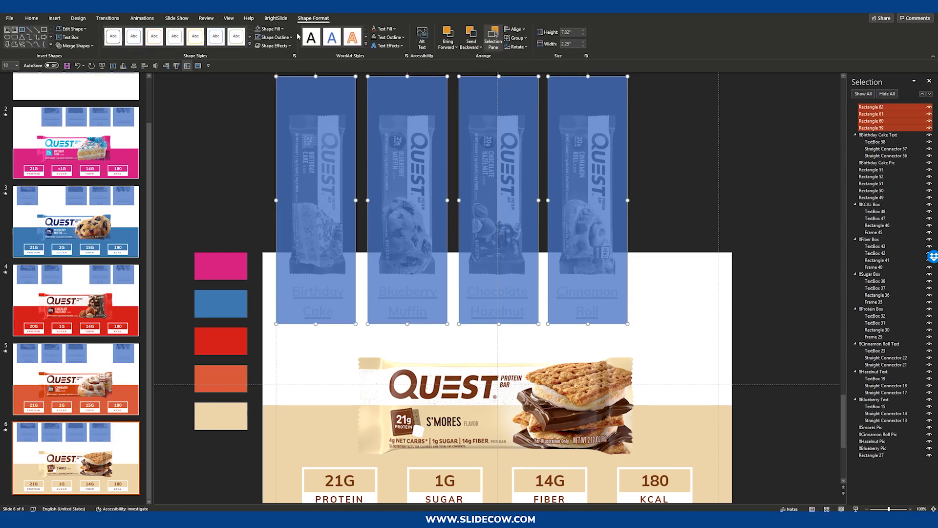
click(258, 30)
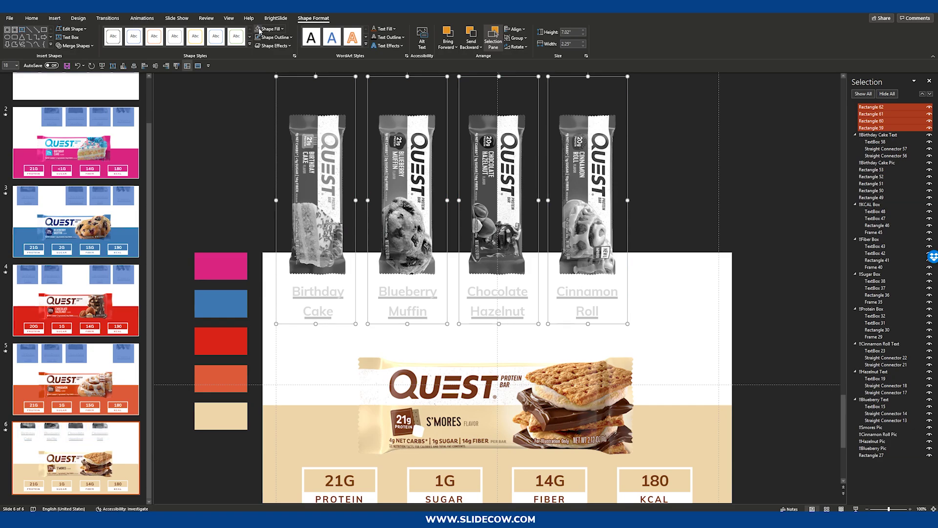
Step: Remove the fill from the four link rectangles on the Cinnamon Roll slide, Slide 5
click(110, 378)
click(318, 196)
shift+click(402, 188)
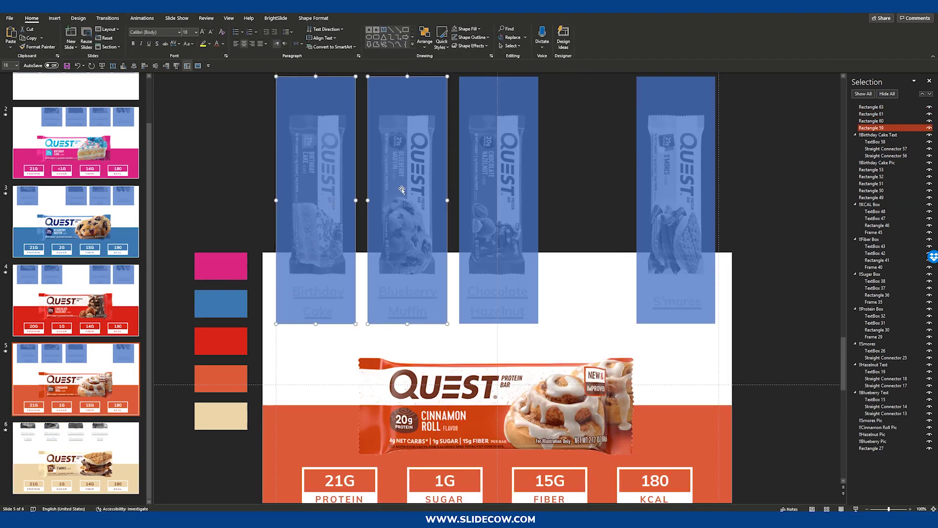
shift+click(498, 186)
shift+click(665, 167)
click(313, 19)
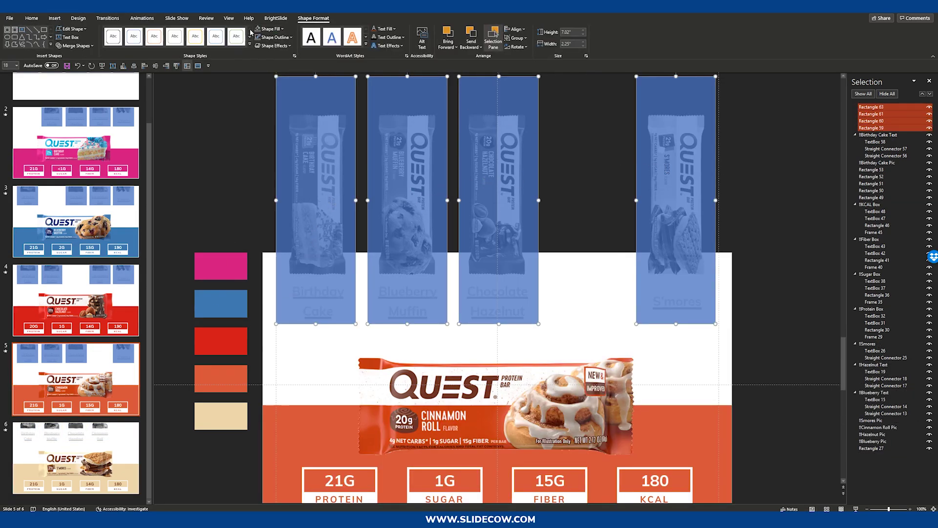
click(258, 30)
Step: Remove the fill from the four link rectangles on the Chocolate Hazelnut slide, Slide 4
click(76, 300)
click(342, 244)
shift+click(407, 205)
shift+click(587, 196)
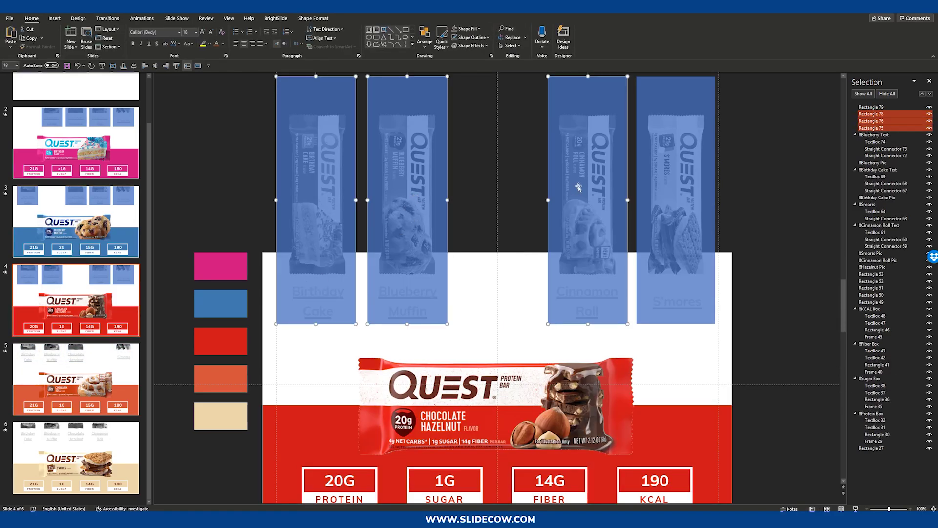
shift+click(674, 186)
click(313, 18)
click(258, 30)
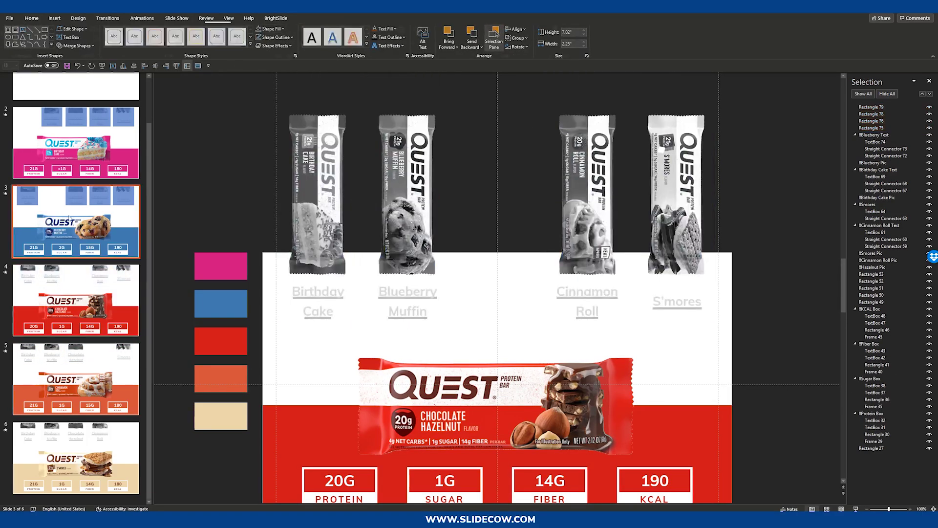
Step: Remove the fill from the four link rectangles on the Blueberry Muffin slide, Slide 3
click(76, 221)
click(317, 195)
shift+click(498, 185)
shift+click(586, 195)
shift+click(645, 161)
click(309, 18)
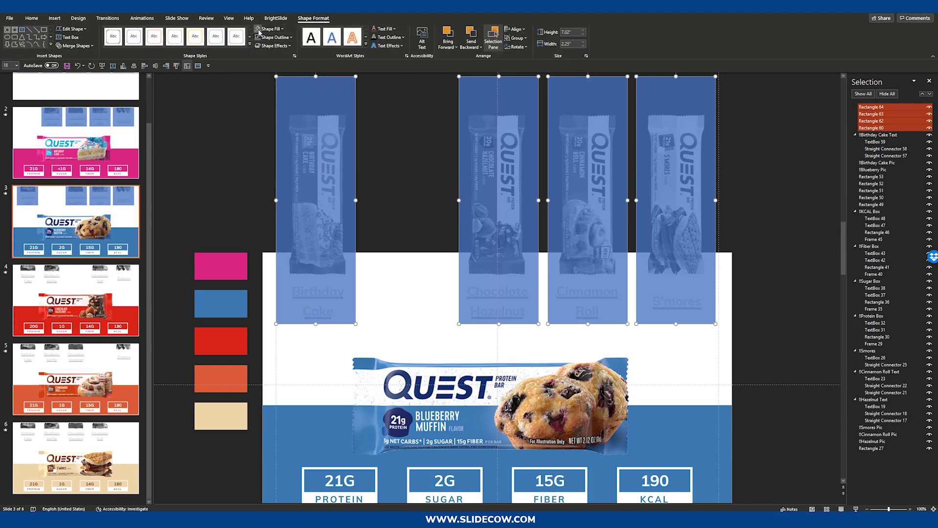
click(258, 30)
Step: Remove the fill from the four link rectangles on the Birthday Cake slide, Slide 2
click(76, 143)
click(391, 203)
shift+click(512, 172)
shift+click(587, 196)
shift+click(674, 196)
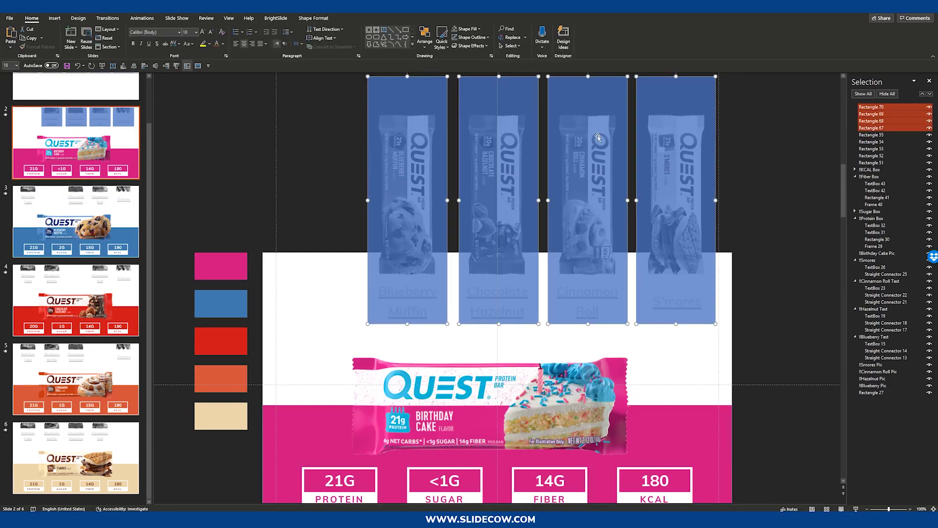
click(314, 18)
click(258, 31)
Step: Remove the fill from all five link rectangles on the overview slide and deselect them
scroll(96, 115, up, 1)
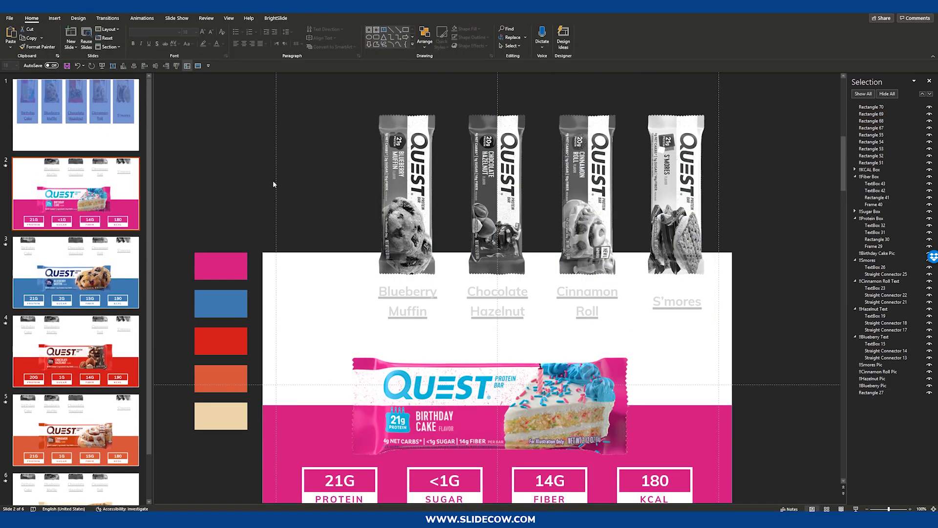
click(76, 115)
click(342, 161)
shift+click(407, 161)
shift+click(498, 161)
shift+click(587, 161)
shift+click(675, 162)
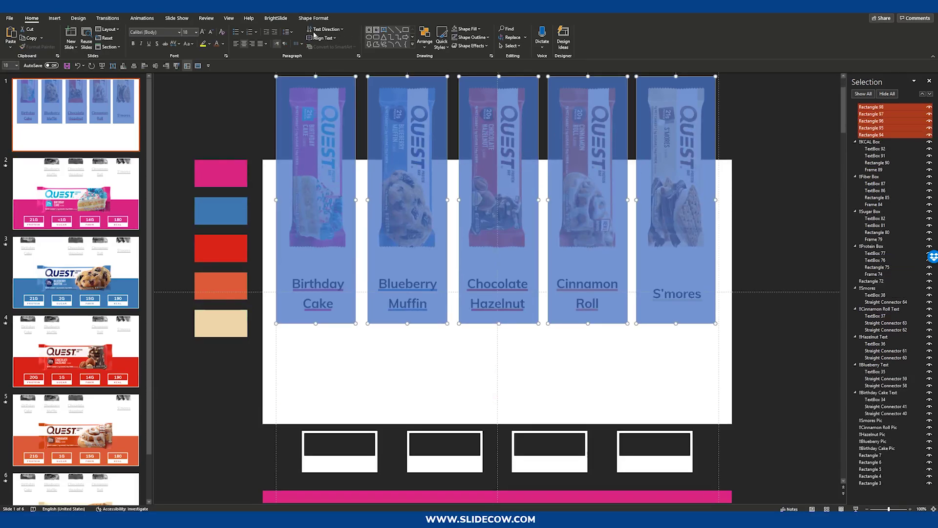
click(313, 18)
click(258, 30)
key(Escape)
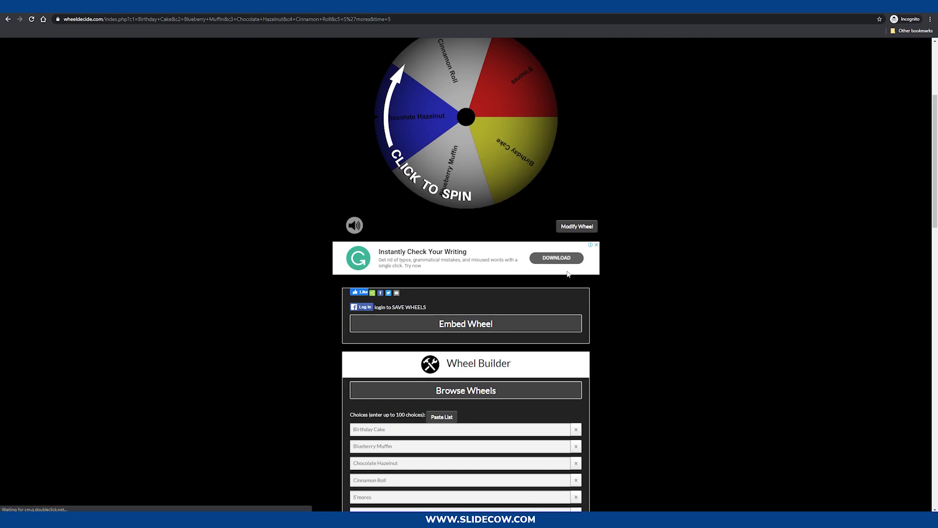
Step: Spin the flavor wheel on wheeldecide.com in the browser and switch back to the Quest Bar Promo presentation in PowerPoint
scroll(615, 290, up, 2)
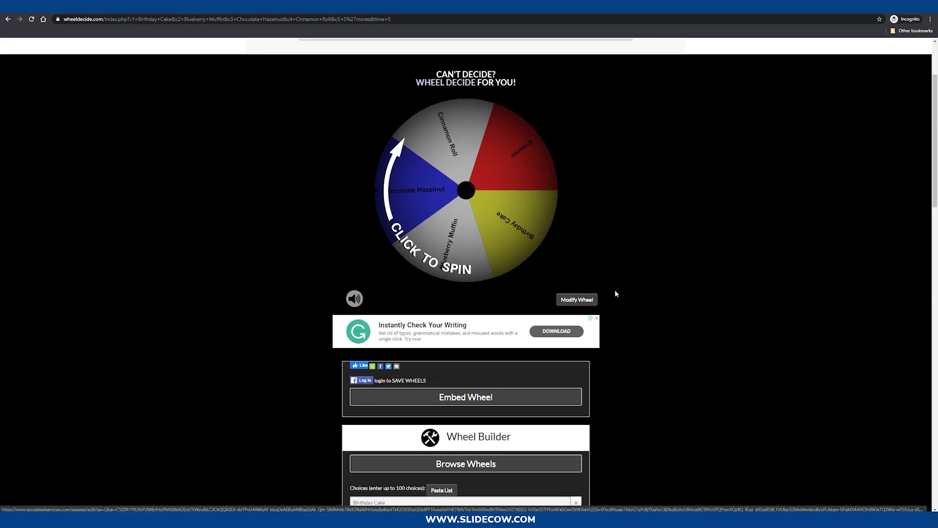
click(426, 238)
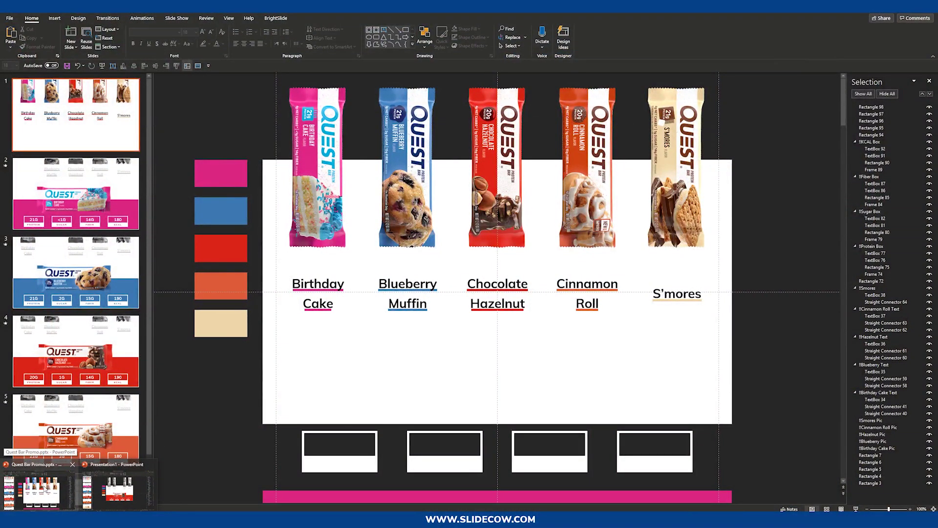
click(46, 489)
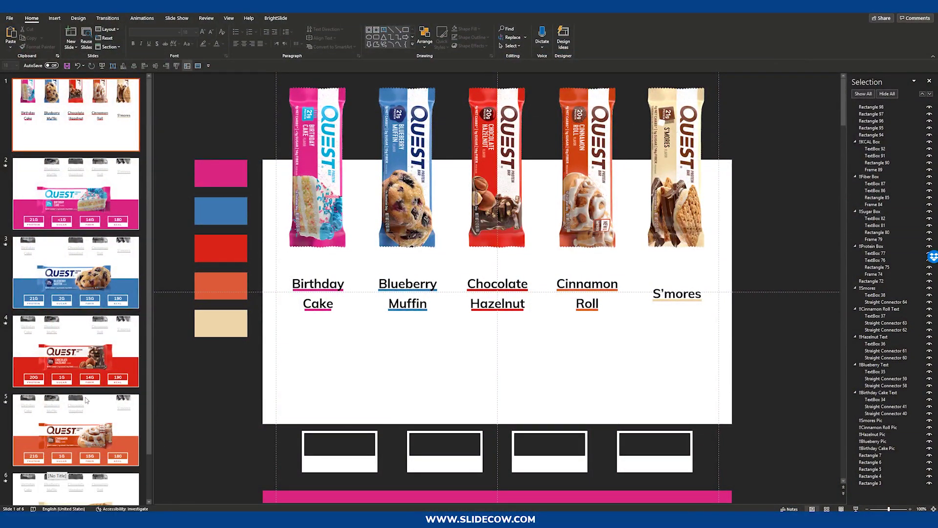
Step: Look over the slide thumbnails, check the wheel's result in the browser and return to the overview slide in PowerPoint
scroll(86, 400, down, 2)
scroll(78, 293, up, 2)
click(131, 153)
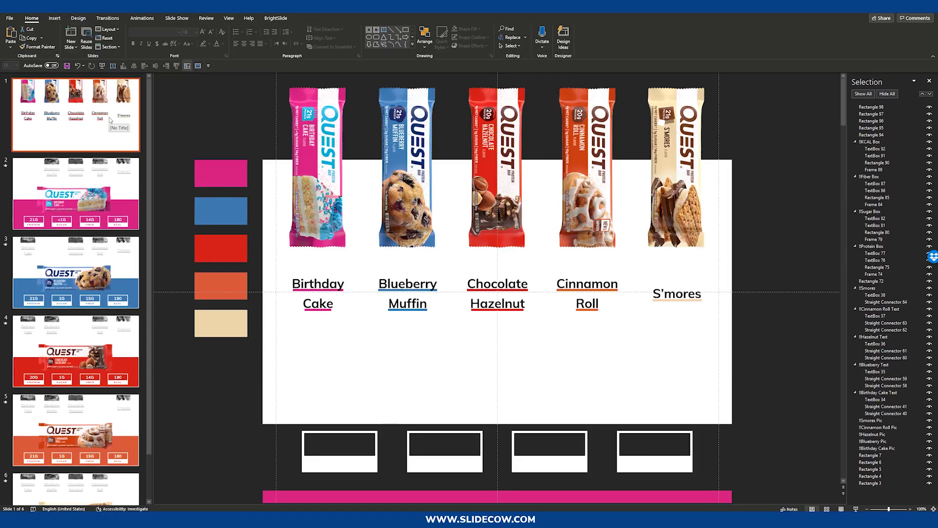
key(alt+Tab)
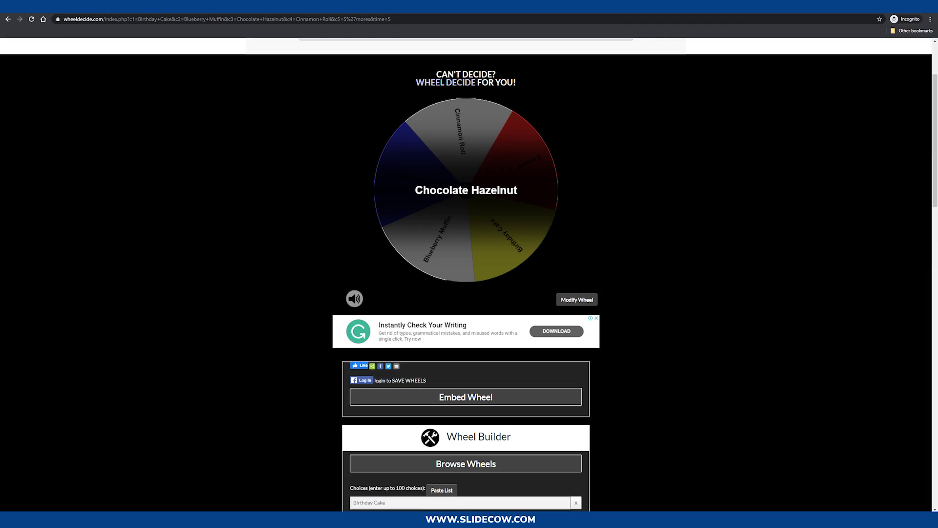
key(alt+Tab)
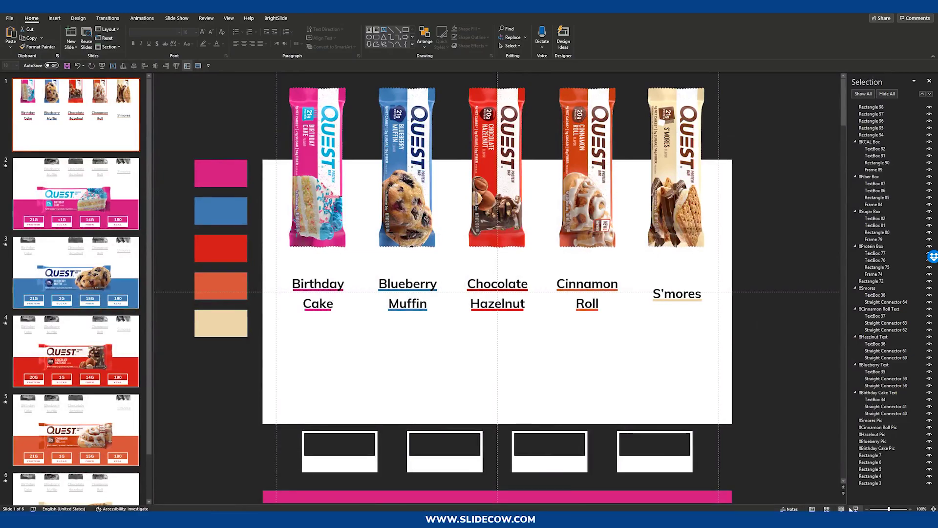
Step: Start the slide show from the overview and follow the Chocolate Hazelnut, Birthday Cake and S'mores links in turn
click(853, 509)
click(482, 127)
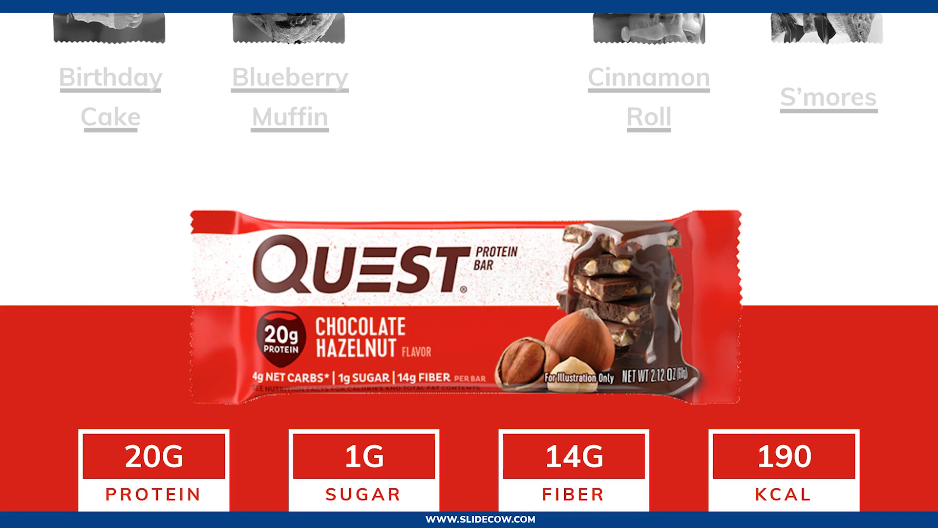
click(122, 39)
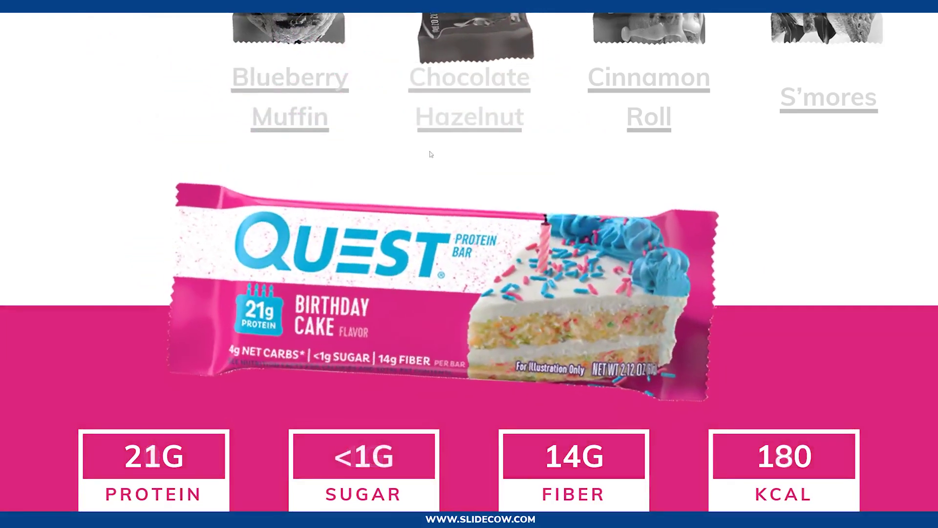
click(840, 22)
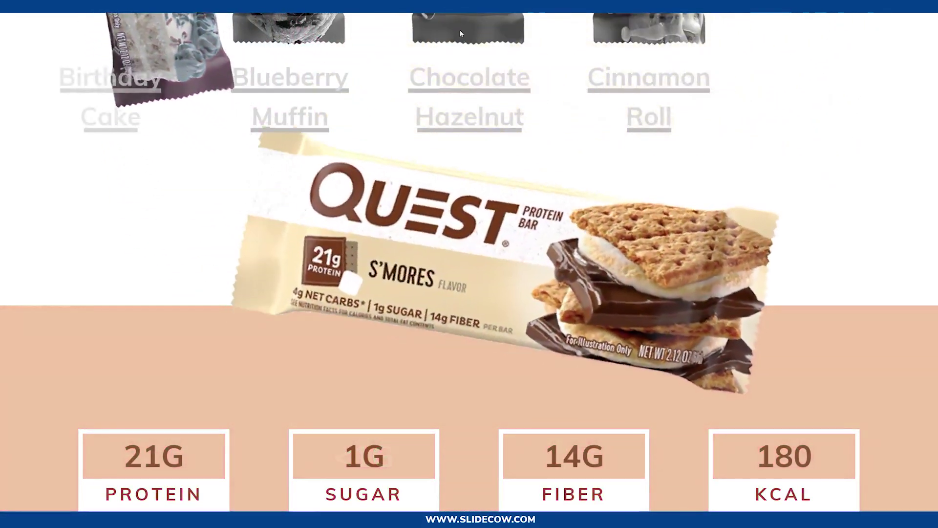